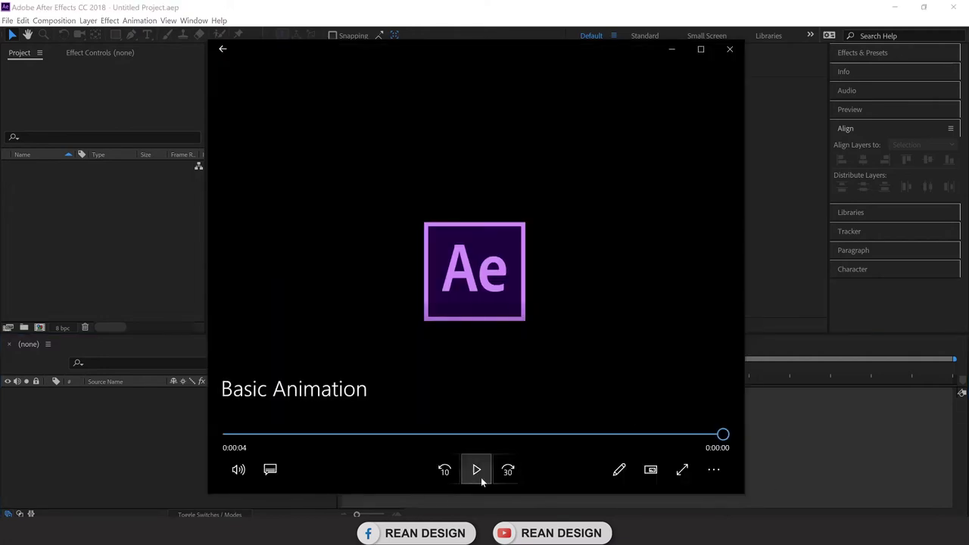
Play the Basic Animation preview video again and close the video player.
{"action": "left_click", "coordinate": [480, 477]}
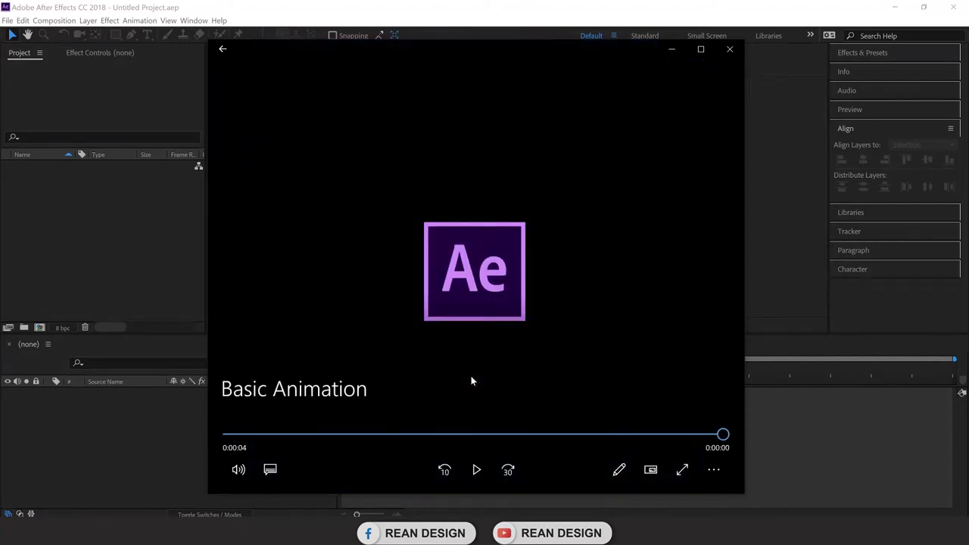
{"action": "left_click", "coordinate": [476, 469]}
{"action": "left_click", "coordinate": [730, 52]}
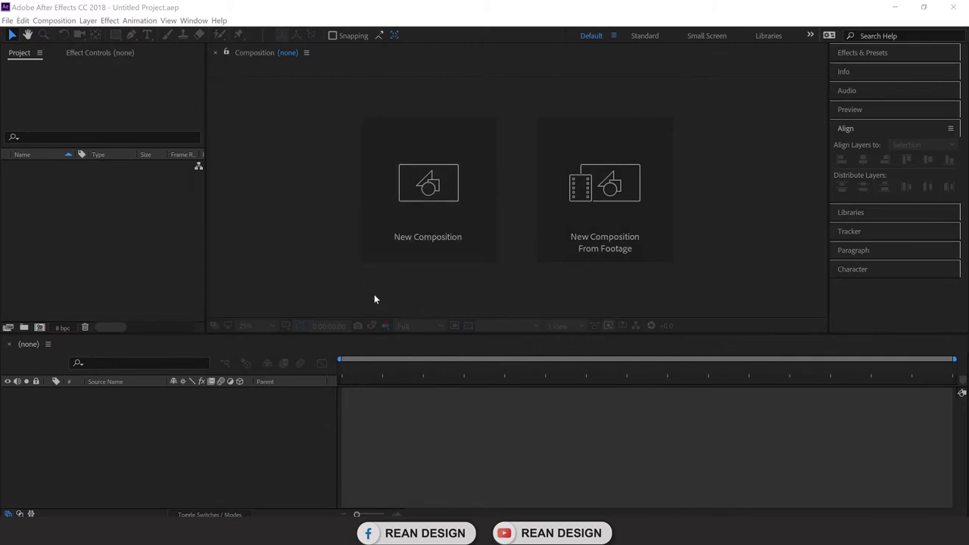
Create a new 1080 x 1080 px composition named Basic Animate at 25 fps with a duration of 0:00:15:00.
{"action": "left_click", "coordinate": [434, 195]}
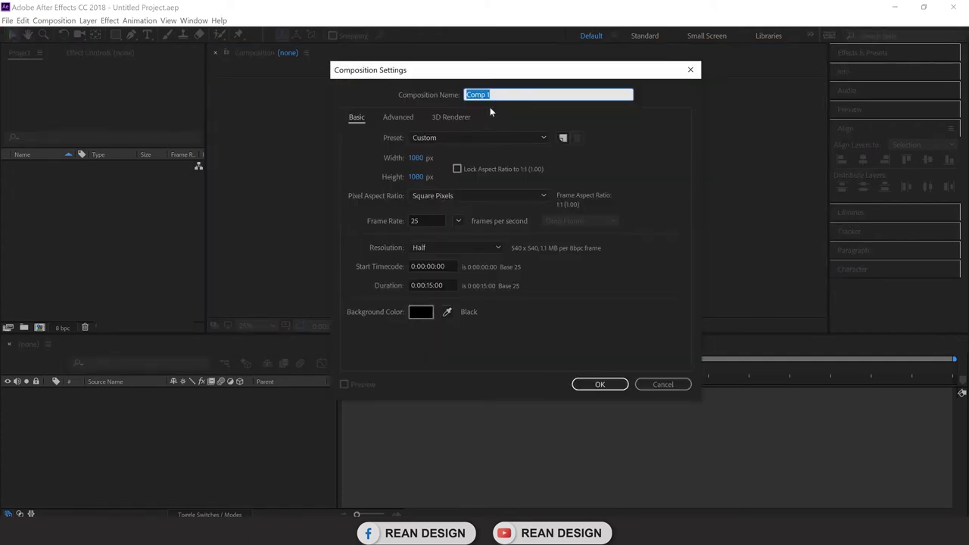
{"action": "type", "text": "BA"}
{"action": "key", "text": "BackSpace"}
{"action": "type", "text": "asic Animate"}
{"action": "left_click", "coordinate": [620, 385]}
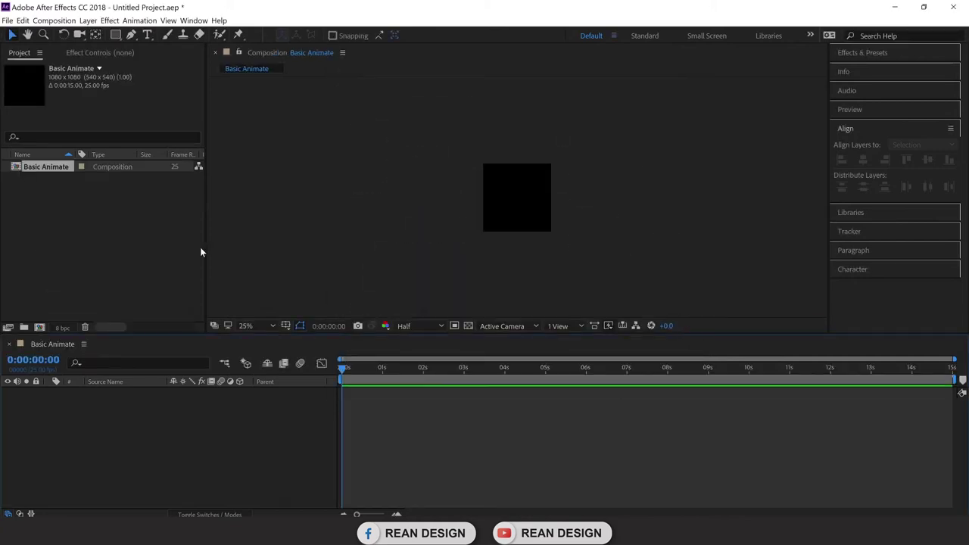
Fit the composition view to its viewer and enlarge the viewer area by shrinking the timeline's height.
{"action": "left_click", "coordinate": [267, 329]}
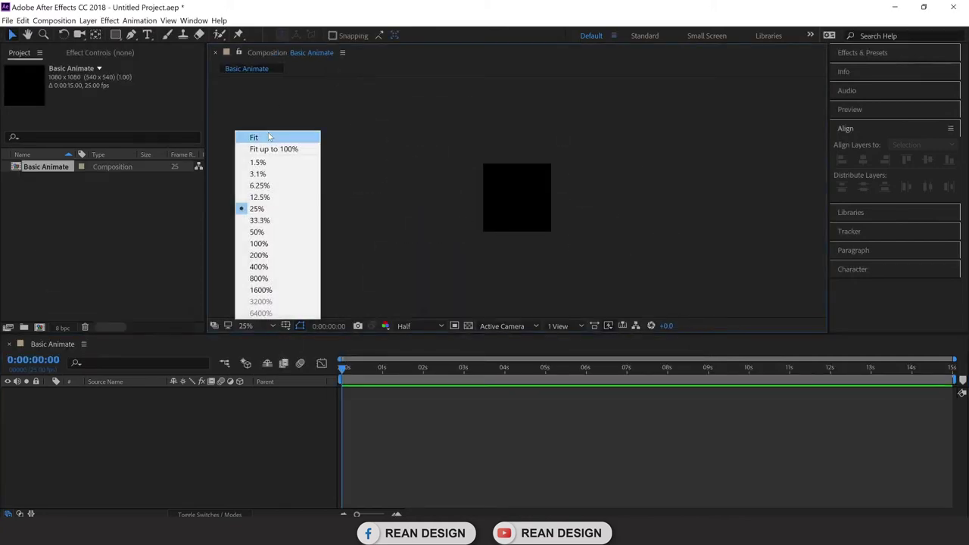
{"action": "left_click", "coordinate": [267, 136]}
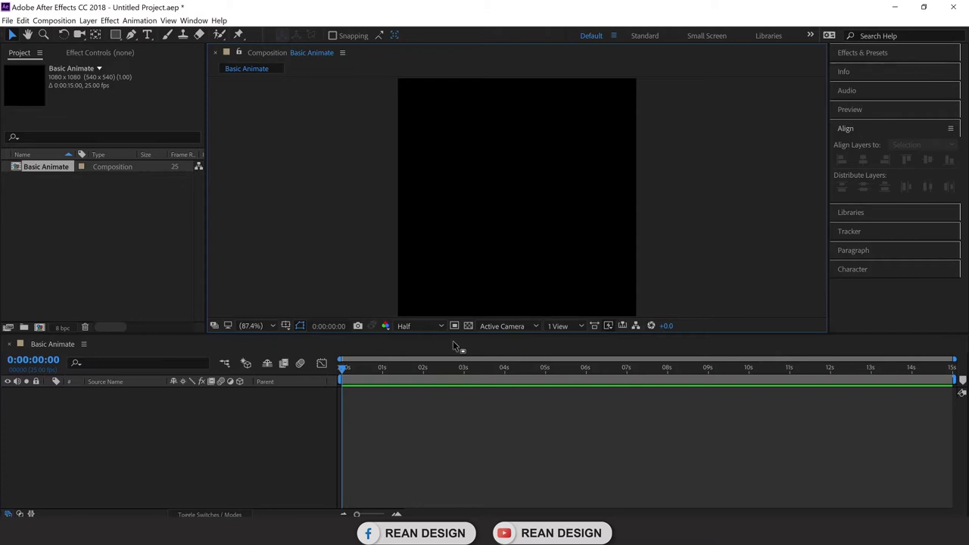
{"action": "left_click_drag", "start_coordinate": [446, 332], "coordinate": [452, 368]}
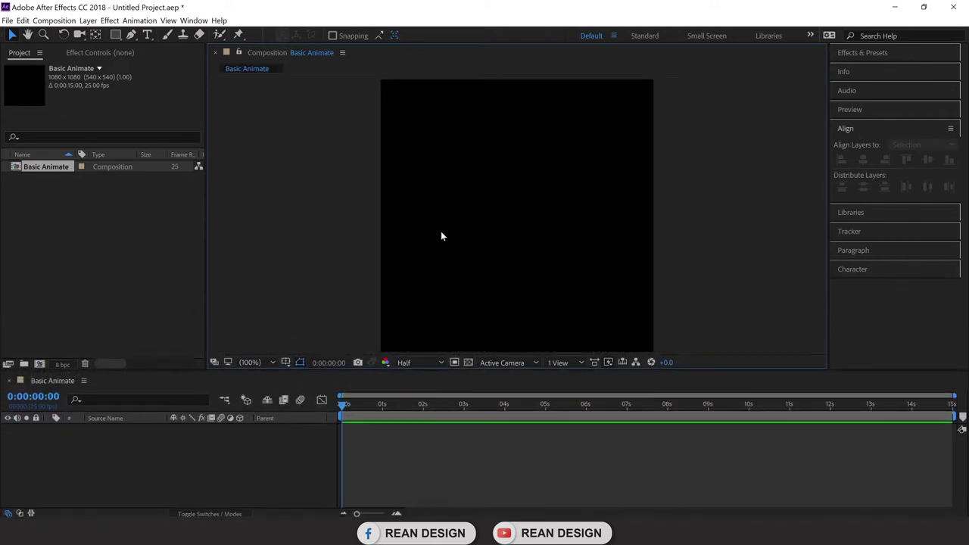
Import the image 21766 from the lesson 01 folder and add it as a layer in the Basic Animate timeline.
{"action": "double_click", "coordinate": [64, 220]}
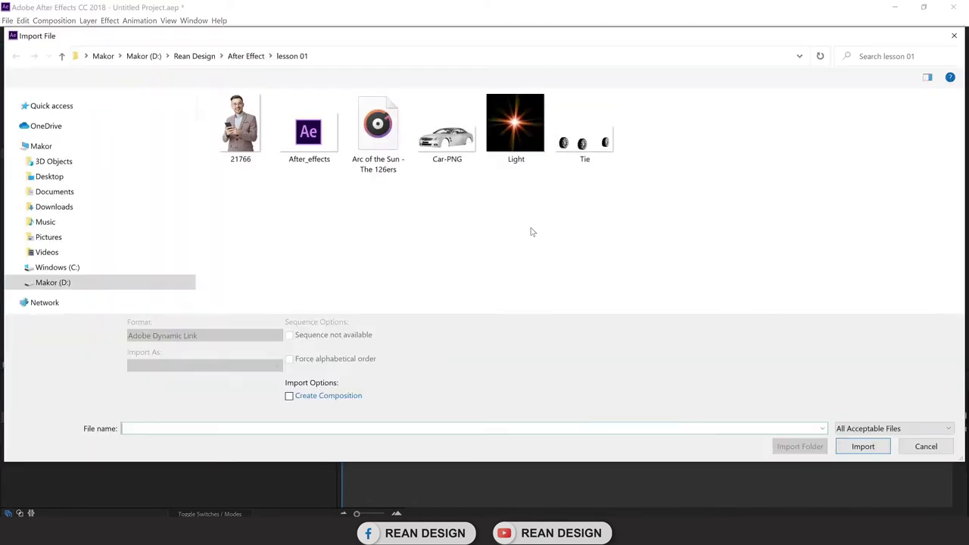
{"action": "double_click", "coordinate": [235, 144]}
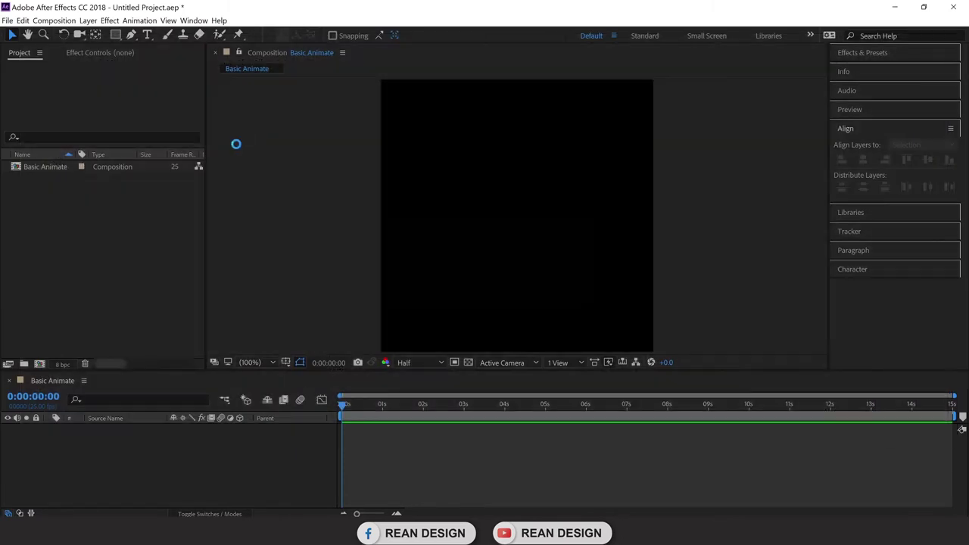
{"action": "left_click_drag", "start_coordinate": [55, 172], "coordinate": [125, 437]}
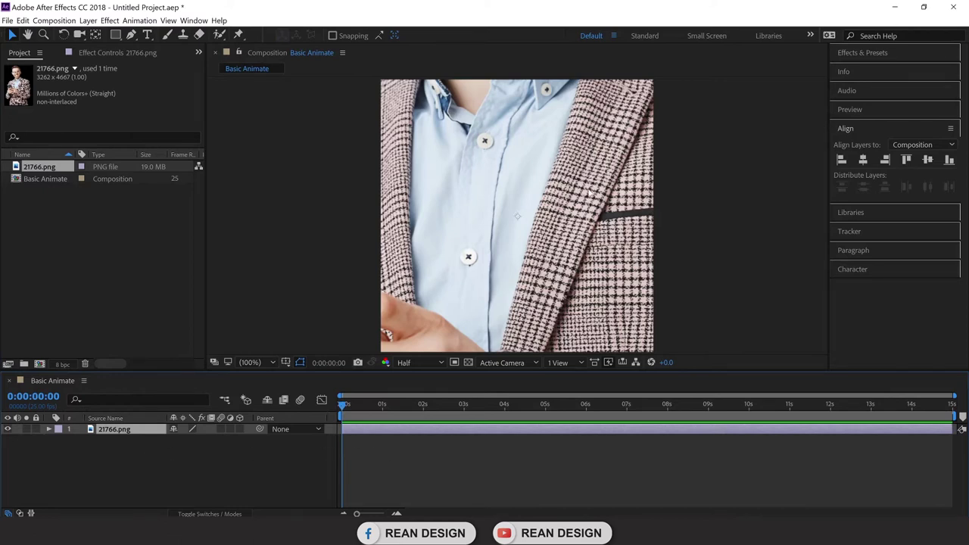
Scale the 21766.png layer down proportionally until the whole man fits well inside the frame, and refit the composition view.
{"action": "key", "text": "comma"}
{"action": "key", "text": "comma"}
{"action": "key", "text": "comma"}
{"action": "key", "text": "comma"}
{"action": "key", "text": "comma"}
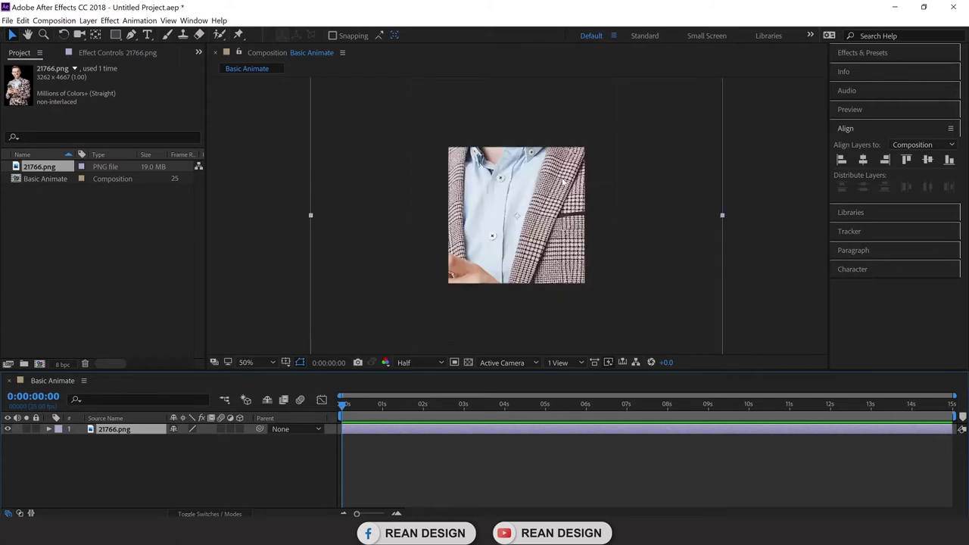
{"action": "left_click_drag", "start_coordinate": [568, 143], "coordinate": [527, 216]}
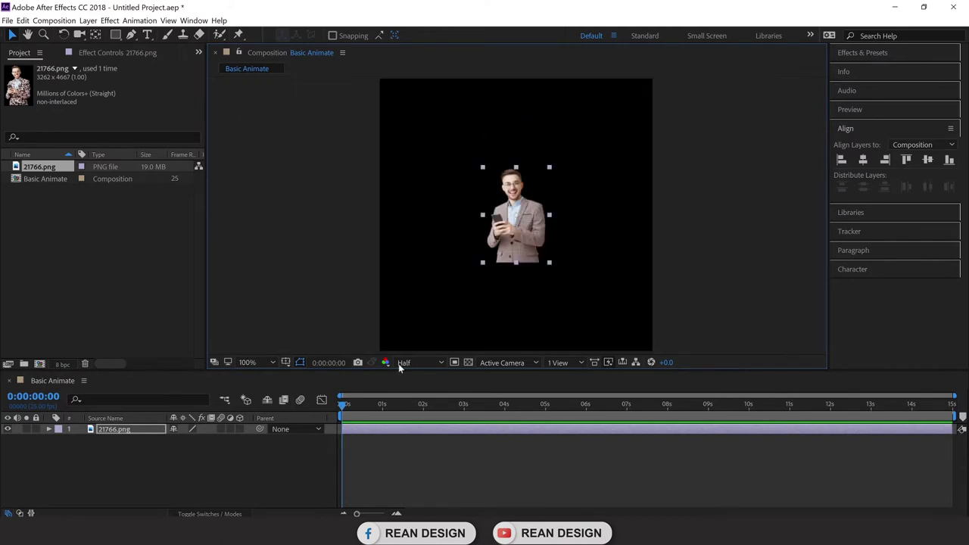
{"action": "left_click", "coordinate": [255, 364]}
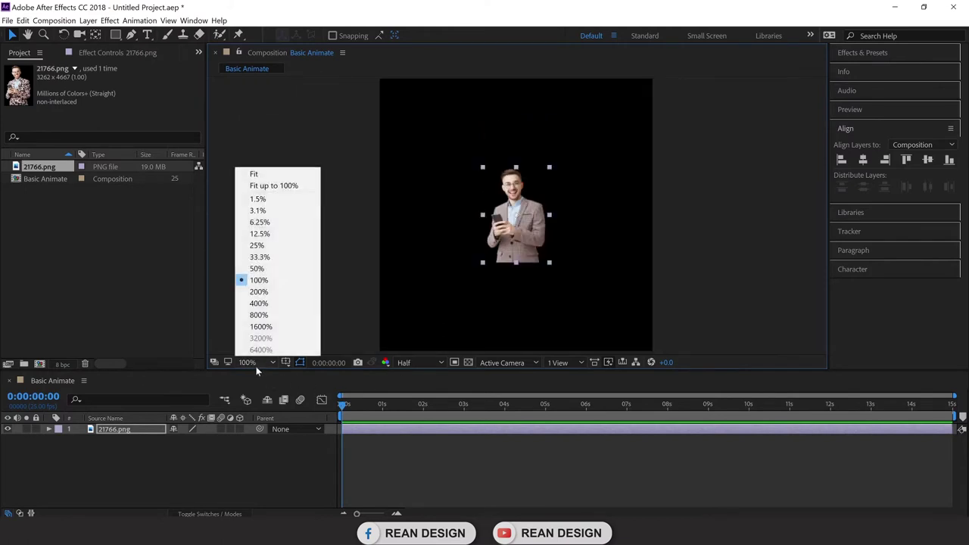
{"action": "left_click", "coordinate": [266, 175]}
{"action": "left_click", "coordinate": [748, 195]}
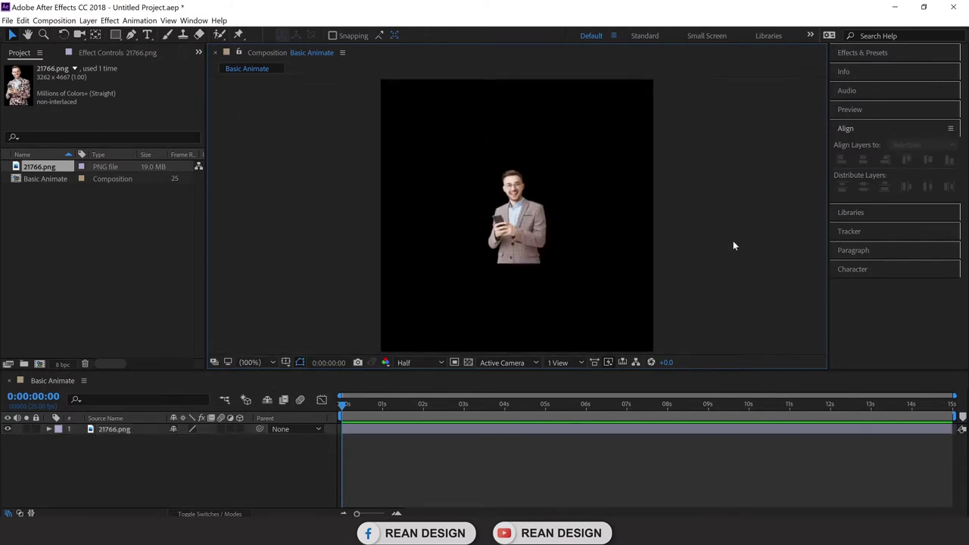
Enlarge the 21766.png layer proportionally from its corner to about 13.8% scale.
{"action": "key", "text": "ctrl+a"}
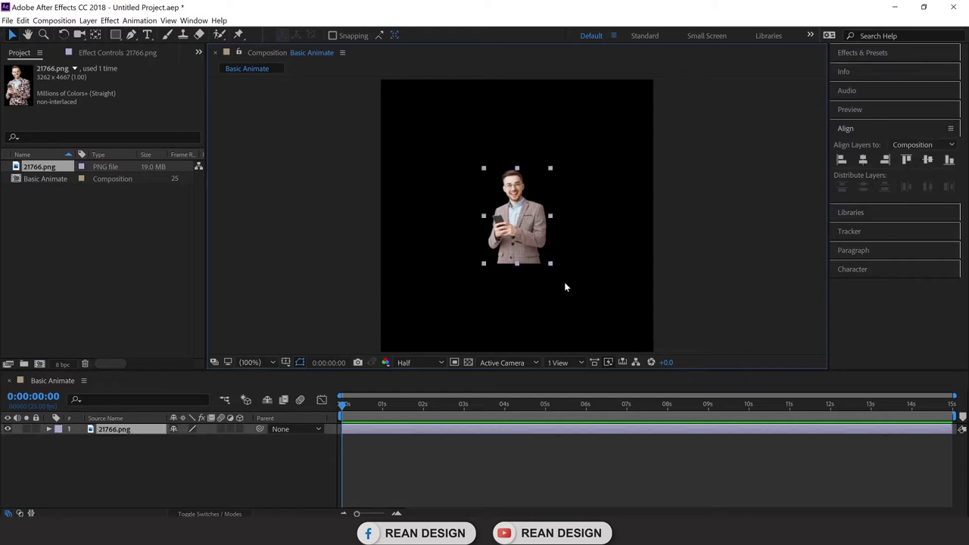
{"action": "left_click_drag", "start_coordinate": [551, 266], "coordinate": [574, 326]}
{"action": "left_click", "coordinate": [702, 288]}
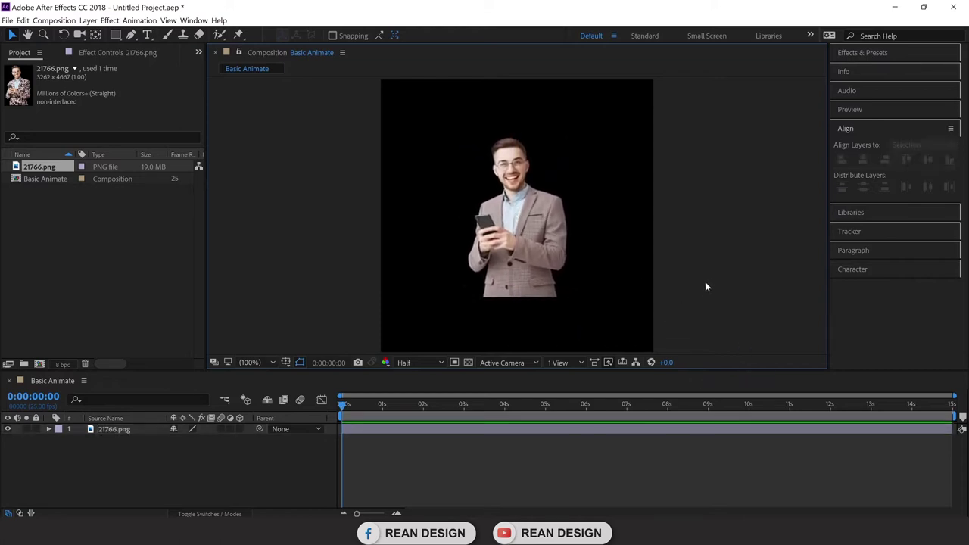
Expand the 21766.png layer to reveal its Transform properties in the timeline.
{"action": "left_click", "coordinate": [128, 431]}
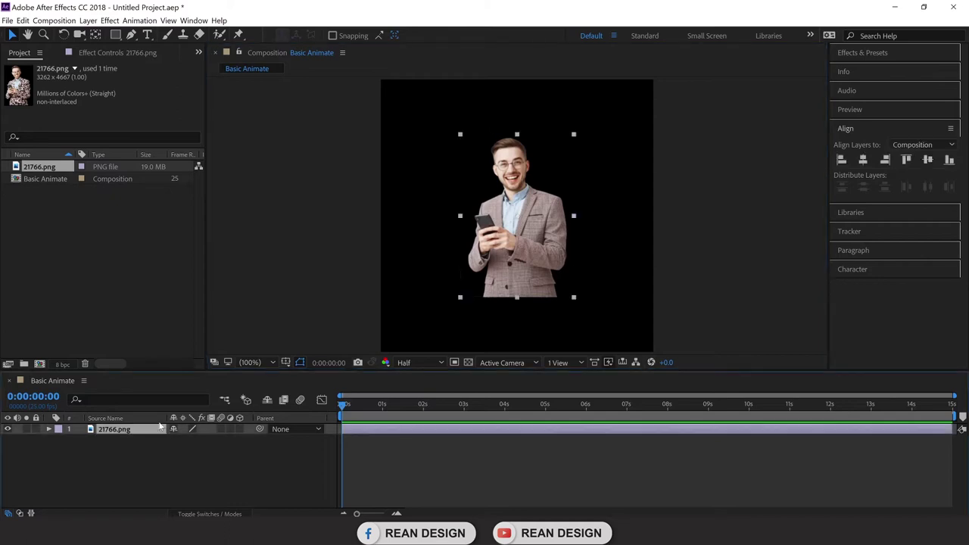
{"action": "left_click", "coordinate": [49, 429]}
{"action": "left_click", "coordinate": [59, 441]}
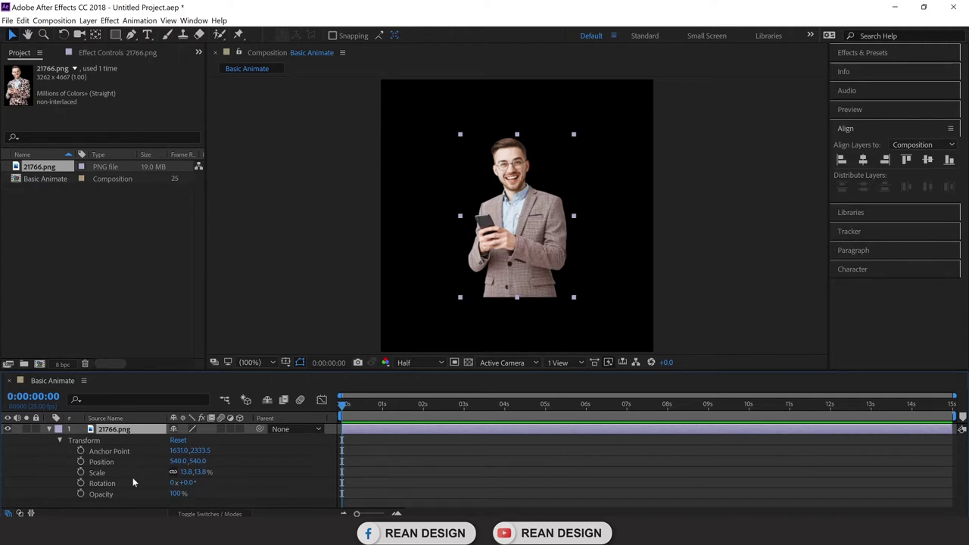
Go through the layer's Transform properties one by one: Position, Scale, Rotation and Opacity.
{"action": "left_click", "coordinate": [88, 442]}
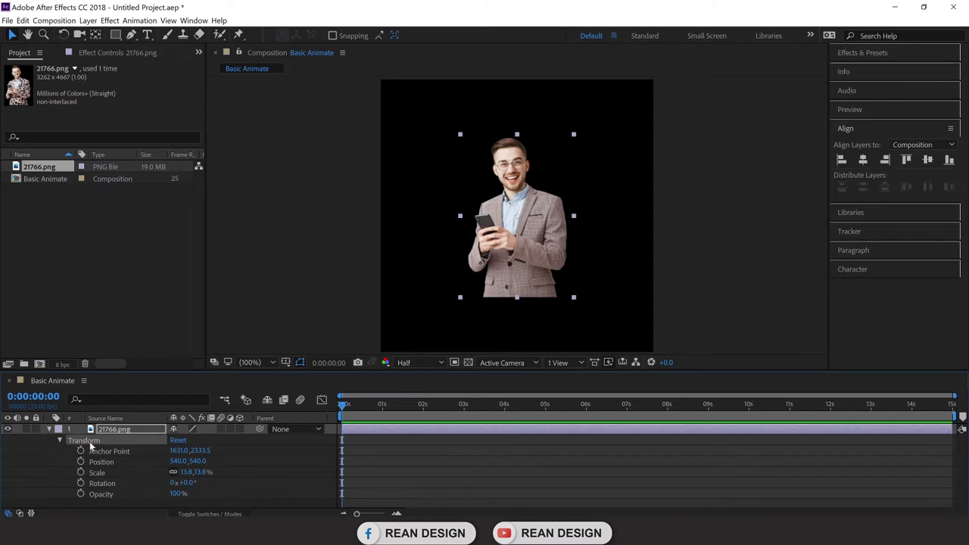
{"action": "left_click", "coordinate": [129, 461]}
{"action": "left_click", "coordinate": [131, 472]}
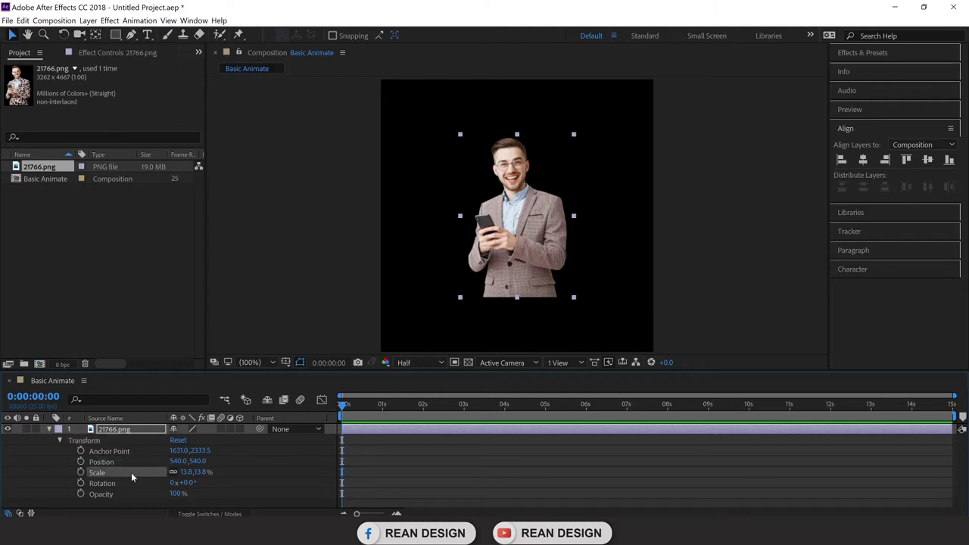
{"action": "left_click", "coordinate": [132, 485]}
{"action": "left_click", "coordinate": [128, 497]}
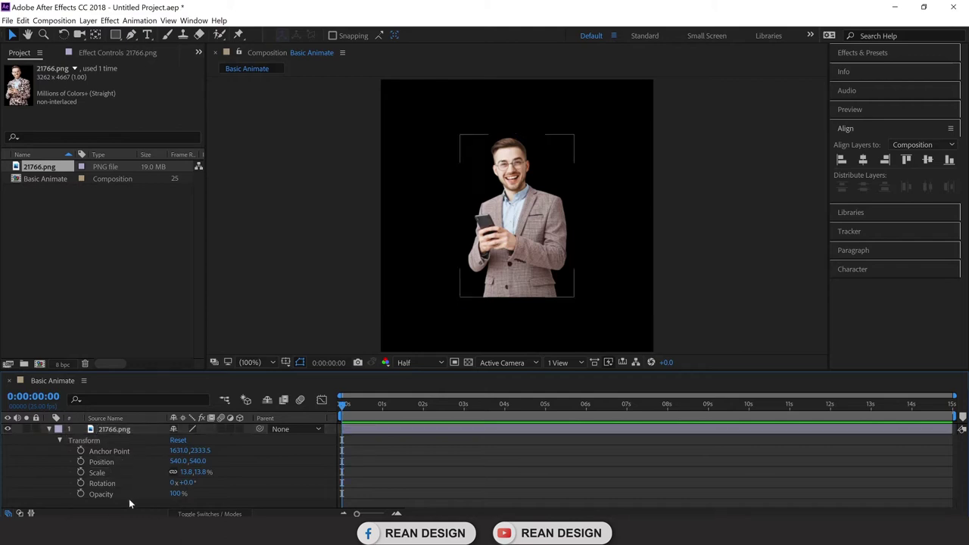
{"action": "left_click", "coordinate": [125, 481]}
Examine the layer's anchor point up close at the image centre and dismiss the Norton subscription alert.
{"action": "left_click", "coordinate": [134, 452]}
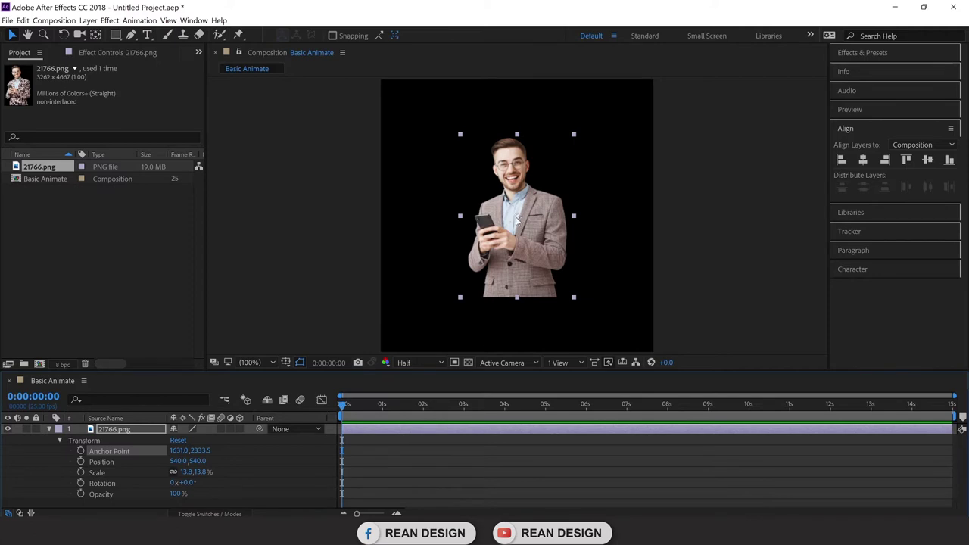
{"action": "scroll", "coordinate": [520, 220], "scroll_direction": "up", "scroll_amount": 6}
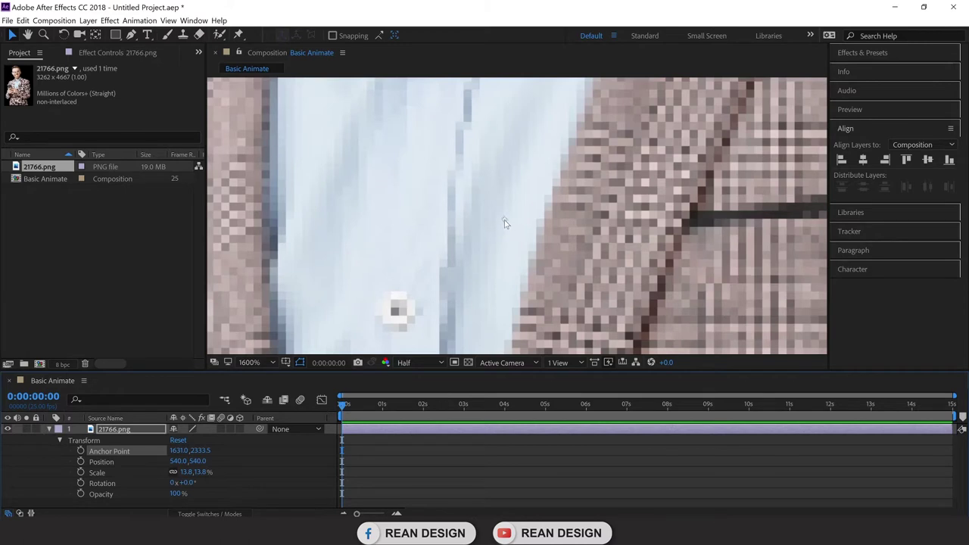
{"action": "scroll", "coordinate": [505, 223], "scroll_direction": "down", "scroll_amount": 6}
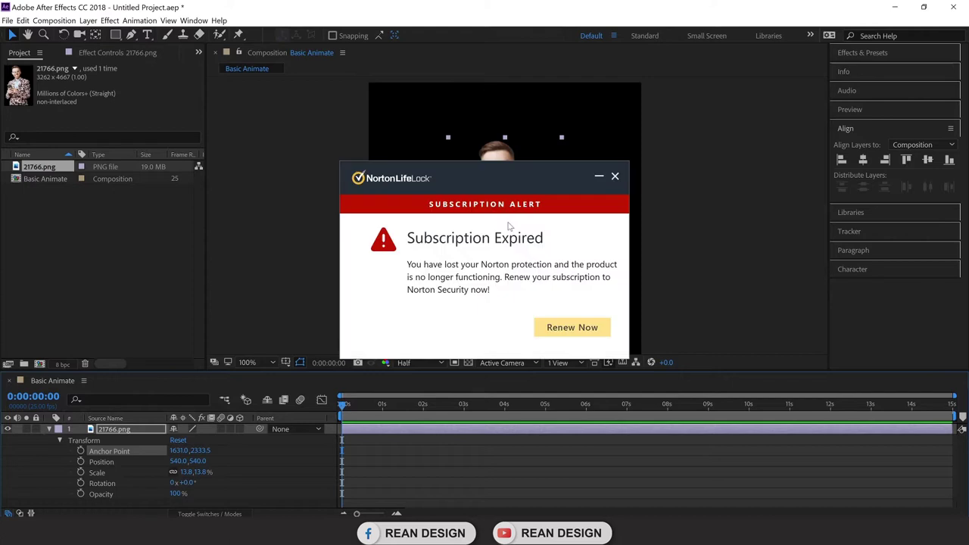
{"action": "left_click", "coordinate": [616, 177]}
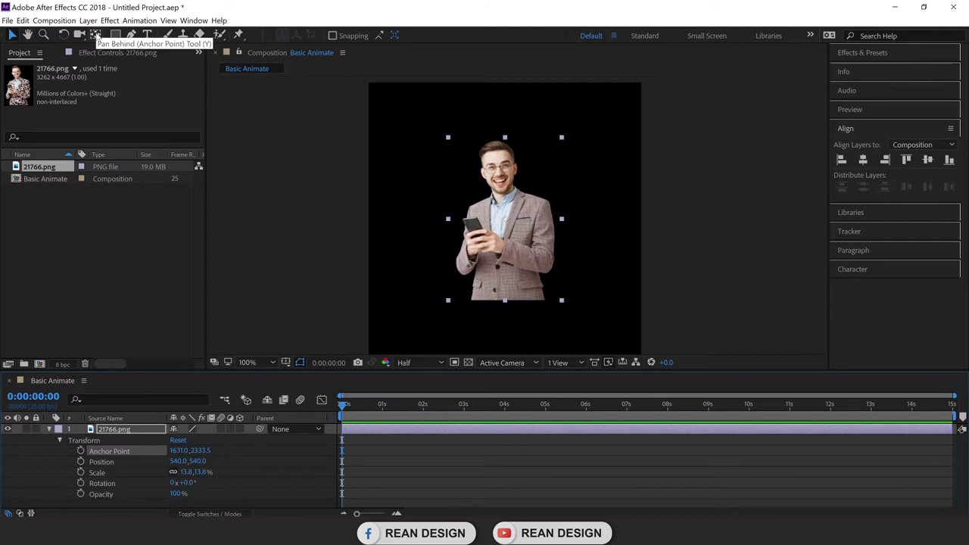
Move the anchor point to the image's lower-right corner with the Pan Behind tool and test rotating the layer around it.
{"action": "left_click", "coordinate": [95, 36]}
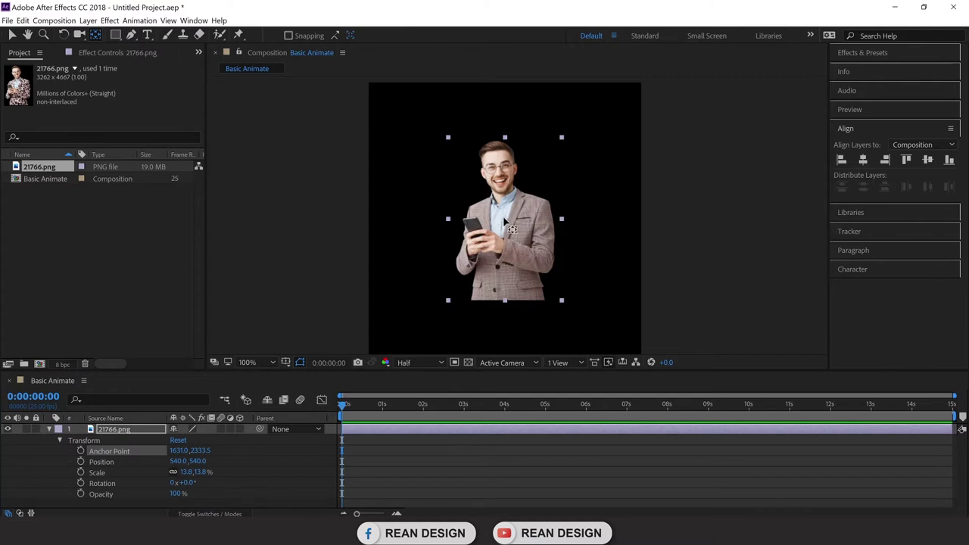
{"action": "left_click_drag", "start_coordinate": [506, 221], "coordinate": [567, 299]}
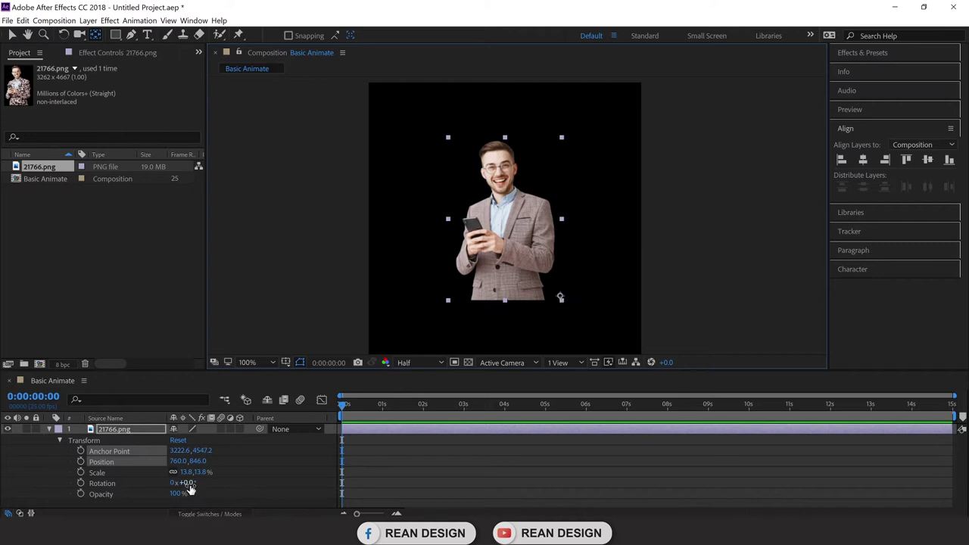
{"action": "left_click_drag", "start_coordinate": [188, 482], "coordinate": [231, 485]}
Undo the test rotation and the anchor point move.
{"action": "key", "text": "ctrl+z"}
{"action": "key", "text": "ctrl+z"}
{"action": "key", "text": "ctrl+z"}
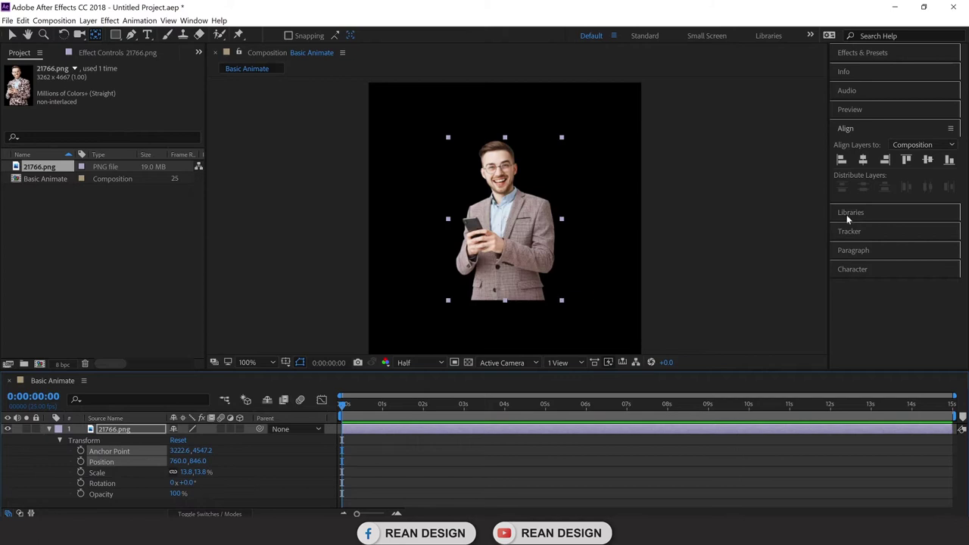
{"action": "key", "text": "ctrl+z"}
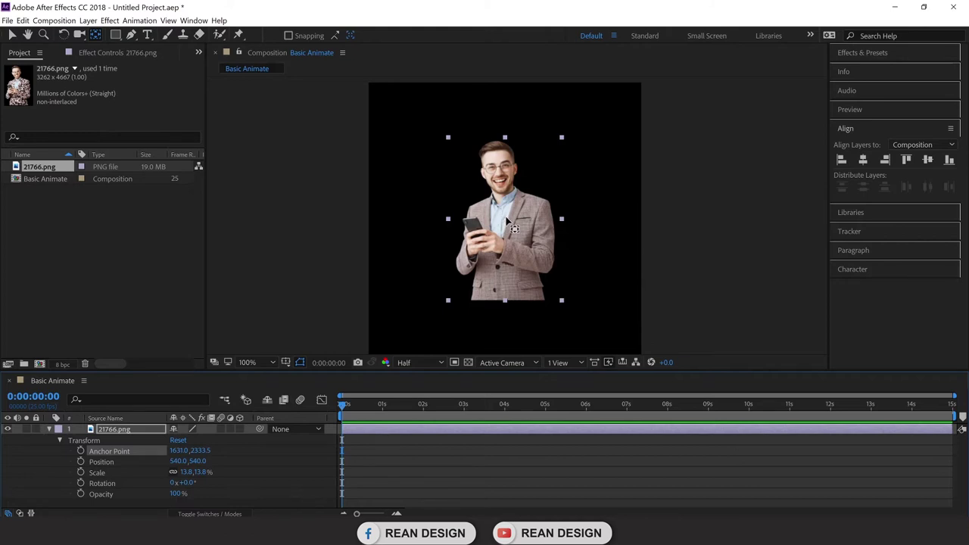
Rotate the layer to about 55° around its centred anchor point as a test, and undo the rotation.
{"action": "left_click_drag", "start_coordinate": [185, 487], "coordinate": [255, 477]}
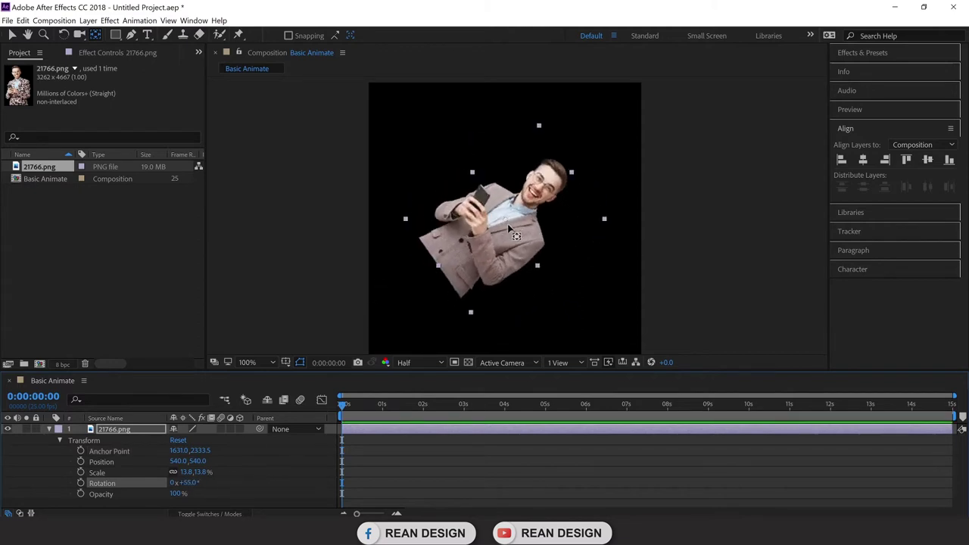
{"action": "key", "text": "ctrl+z"}
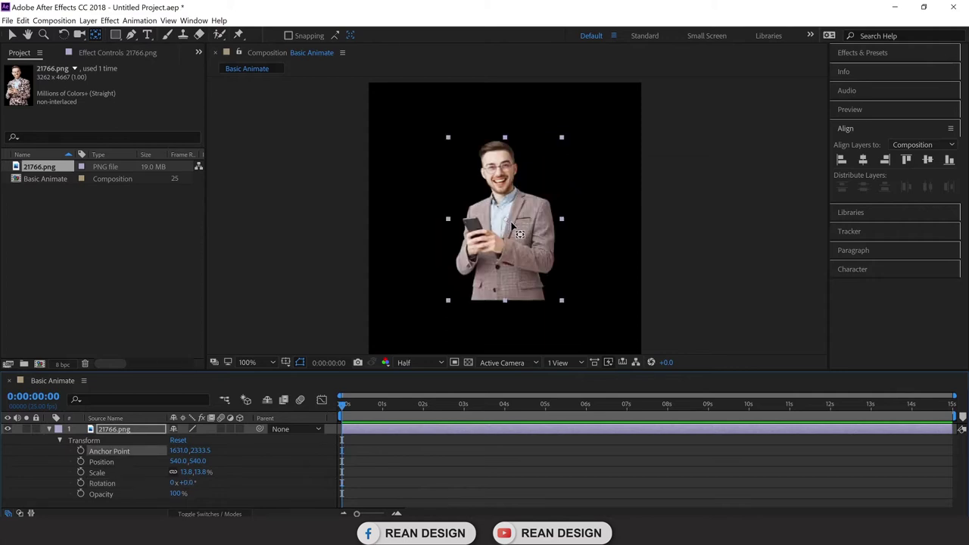
Select the Position property and switch the layer to 3D to show its Z value, then switch 3D off again.
{"action": "left_click", "coordinate": [102, 462]}
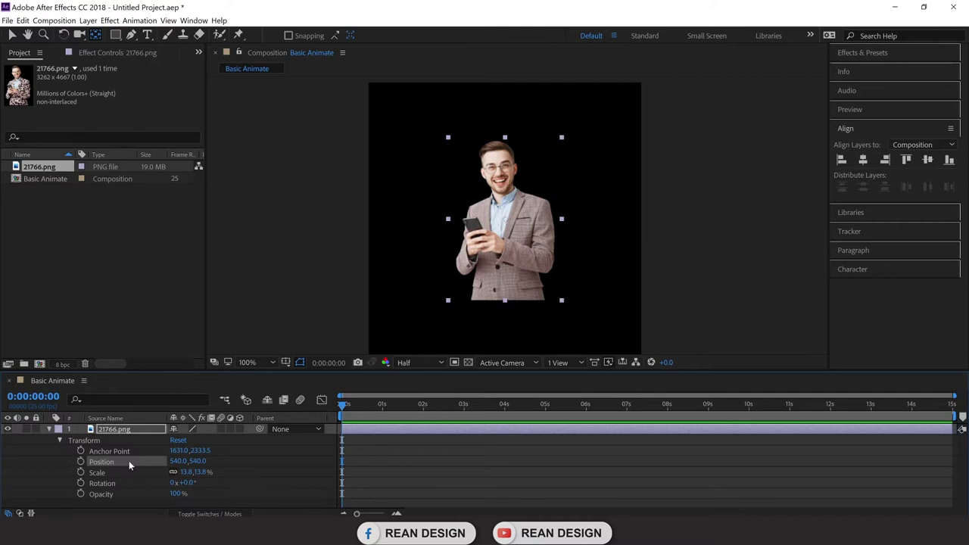
{"action": "left_click", "coordinate": [240, 429]}
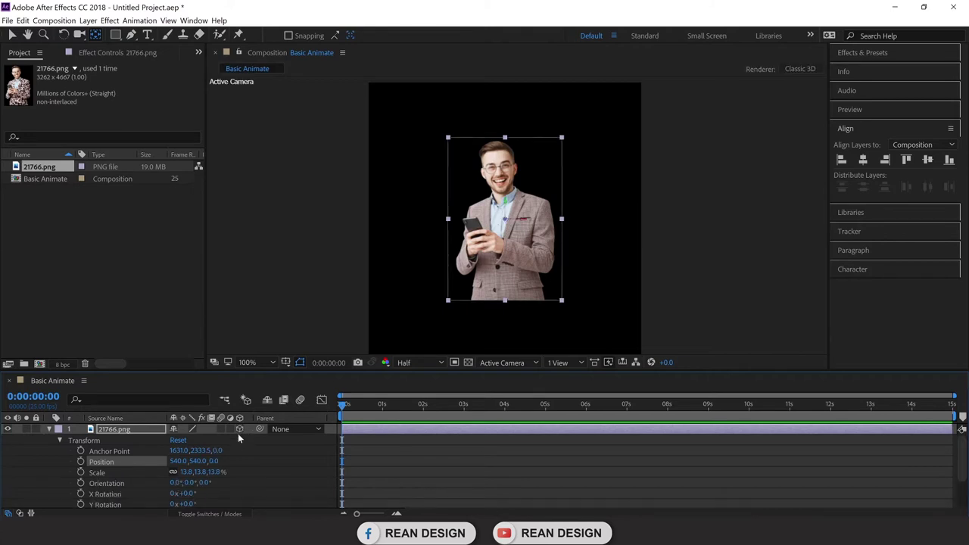
{"action": "left_click", "coordinate": [240, 429]}
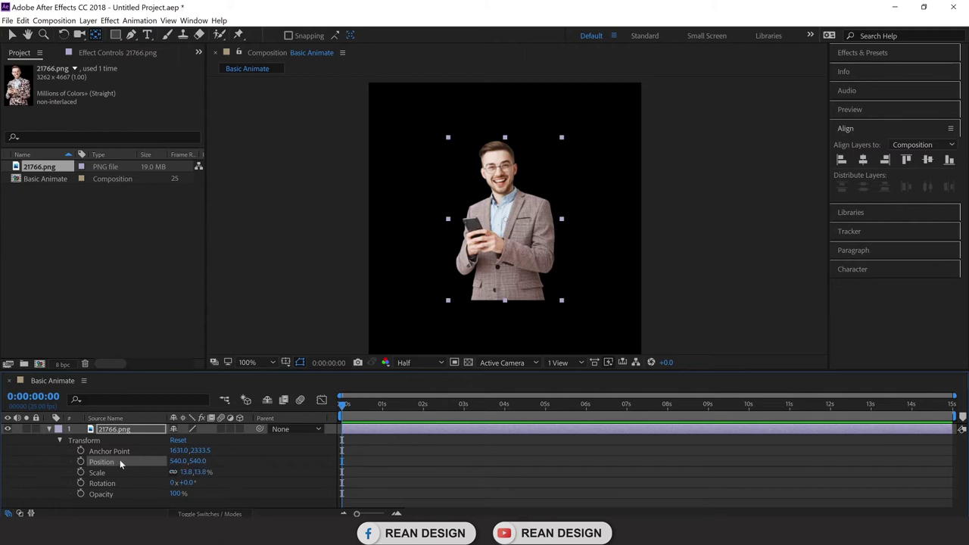
Shift the layer's Position to 653, 535 as a test, and re-centre it horizontally and vertically in the composition.
{"action": "left_click_drag", "start_coordinate": [196, 461], "coordinate": [238, 457]}
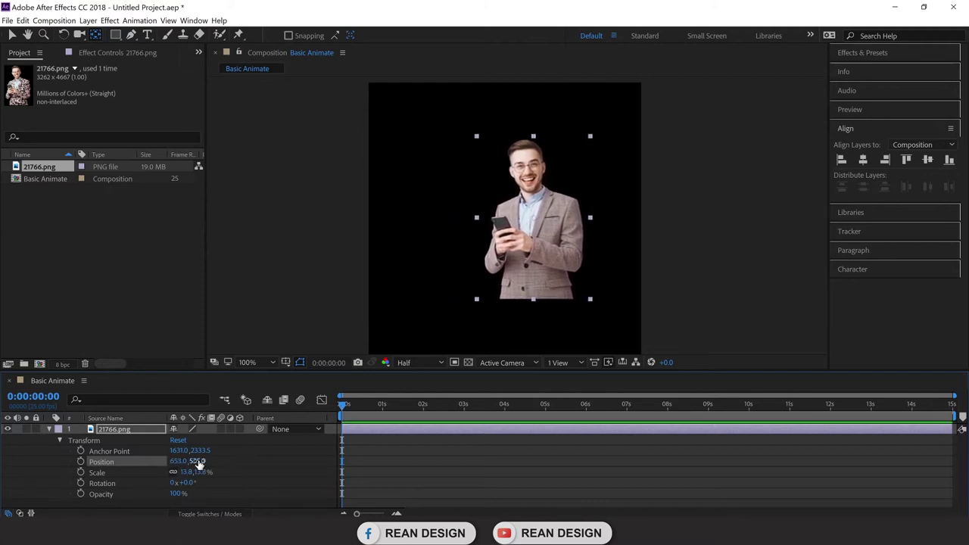
{"action": "left_click", "coordinate": [852, 131]}
{"action": "left_click", "coordinate": [850, 130]}
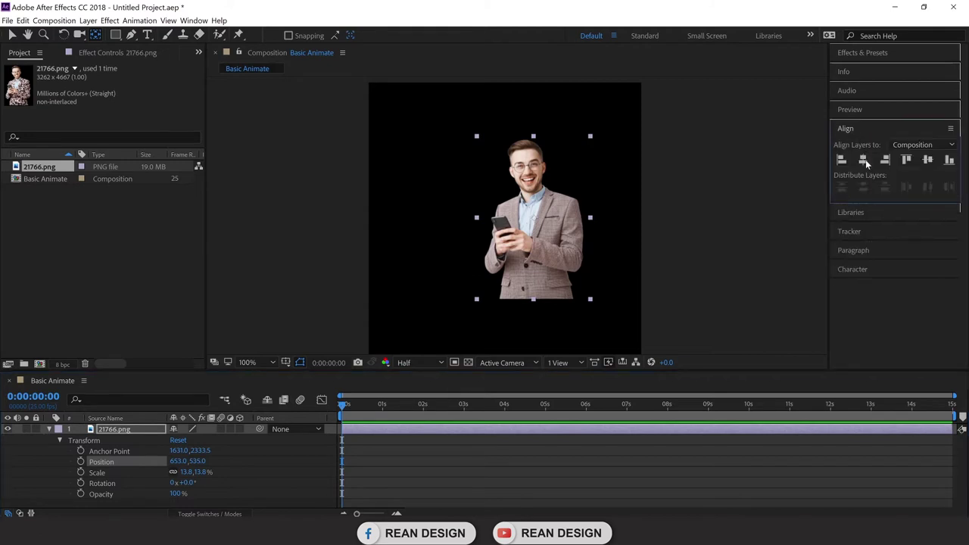
{"action": "left_click", "coordinate": [864, 160]}
{"action": "left_click", "coordinate": [927, 160]}
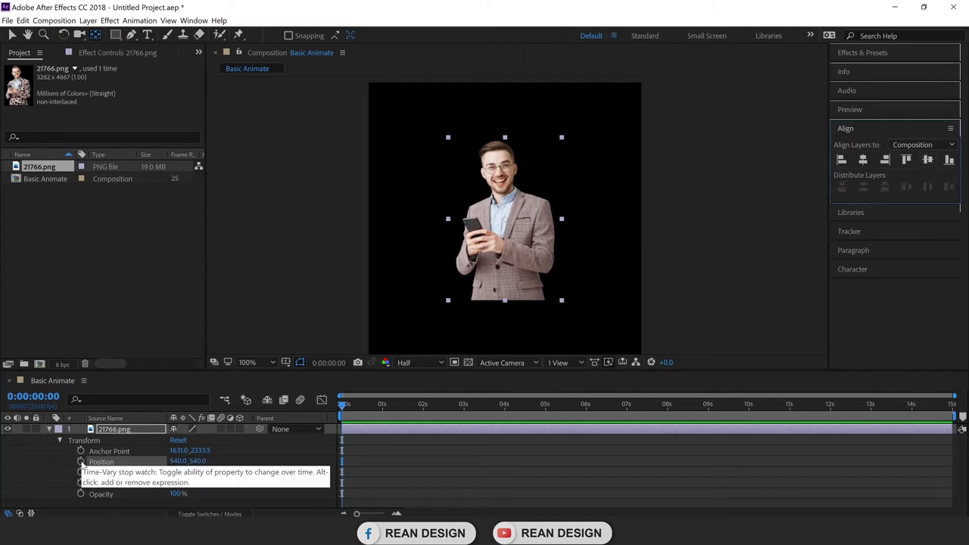
Enable keyframing for Position at 0 s and move the layer to 420, 710 at the 2-second mark.
{"action": "left_click", "coordinate": [81, 464]}
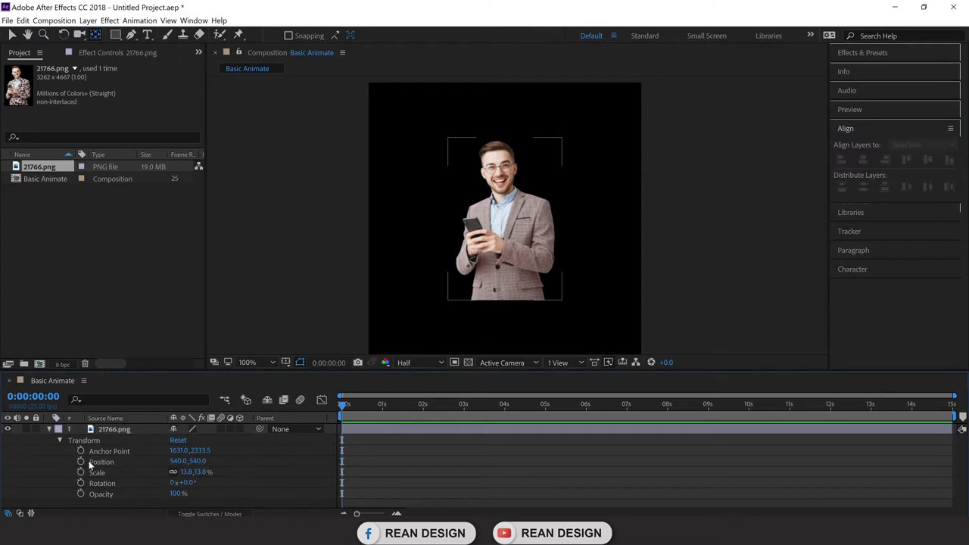
{"action": "left_click", "coordinate": [90, 464]}
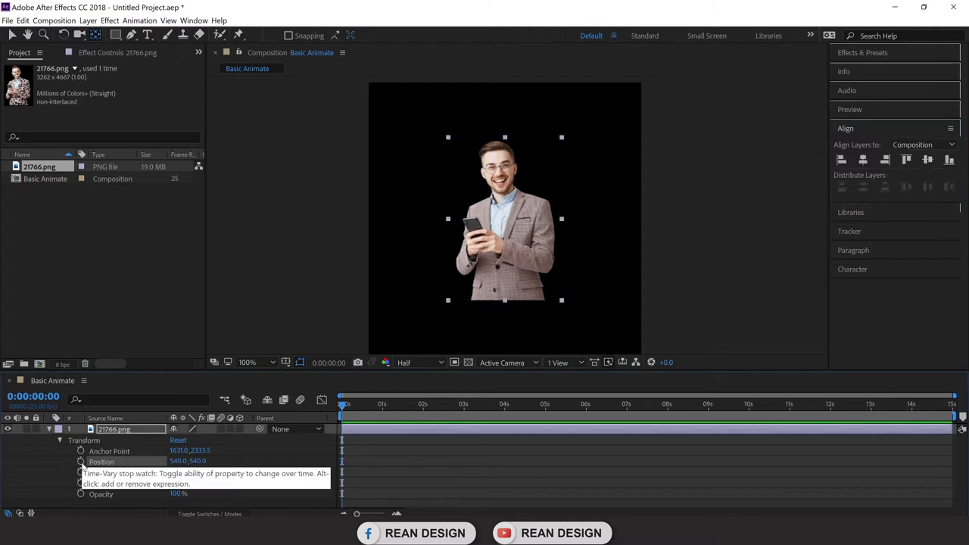
{"action": "left_click", "coordinate": [81, 462]}
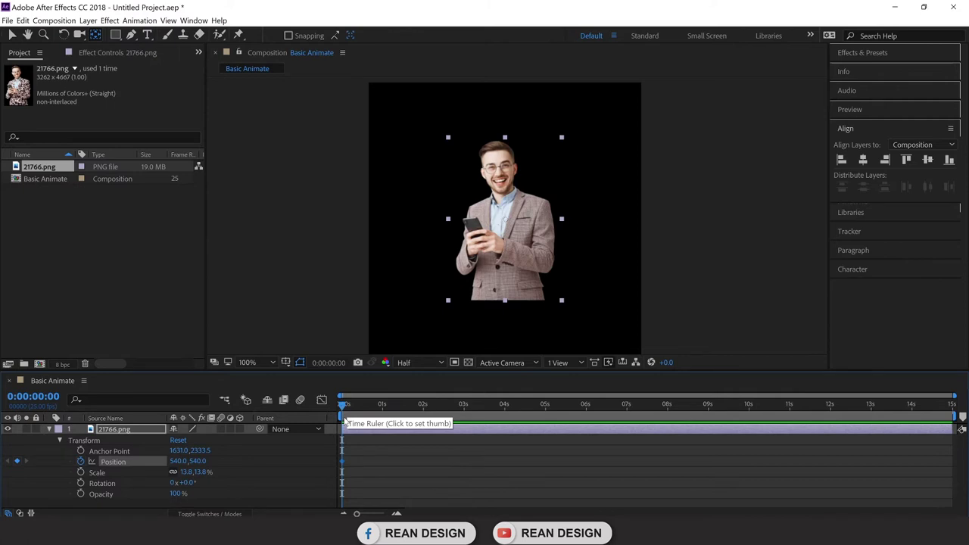
{"action": "left_click_drag", "start_coordinate": [344, 415], "coordinate": [427, 428]}
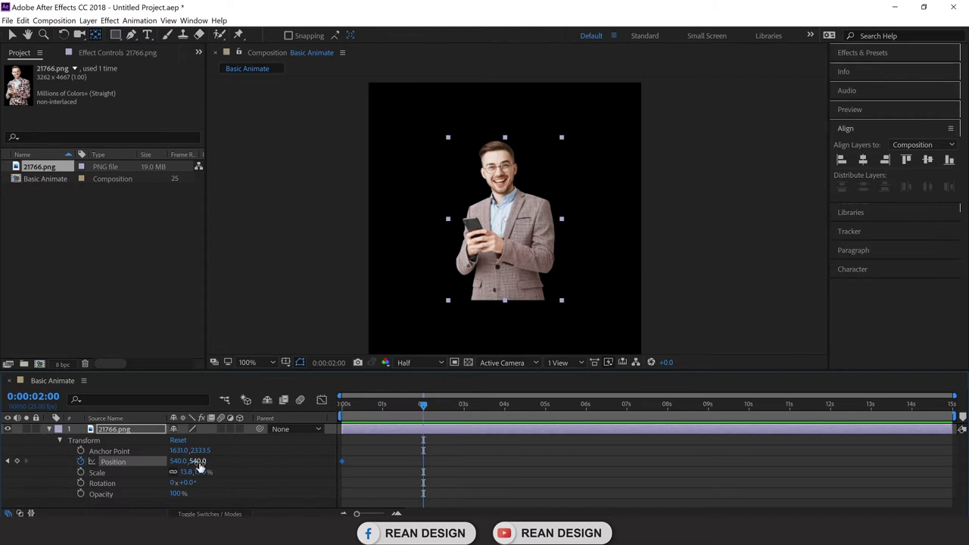
{"action": "left_click_drag", "start_coordinate": [199, 465], "coordinate": [91, 464]}
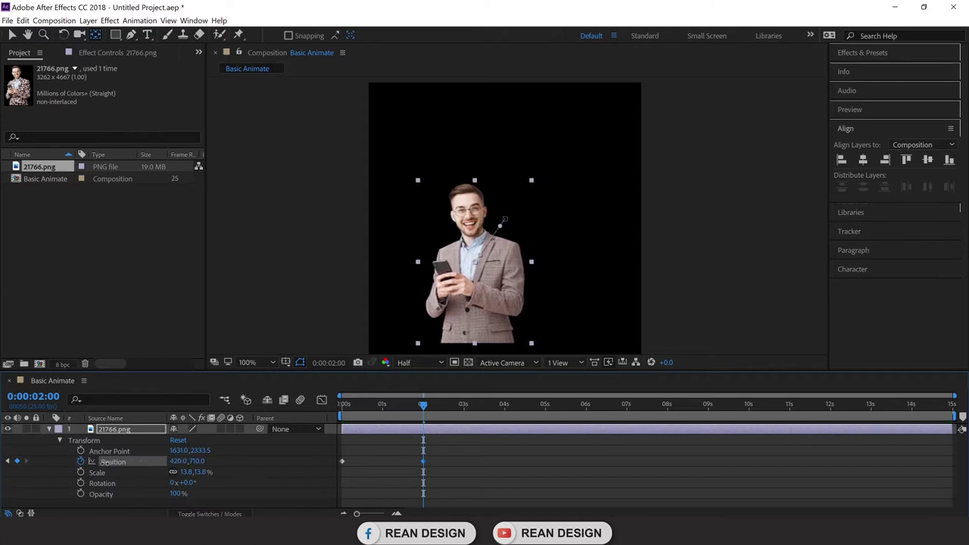
Move the layer with the Selection tool out of the frame past the composition's right edge at 2 s.
{"action": "left_click", "coordinate": [490, 292]}
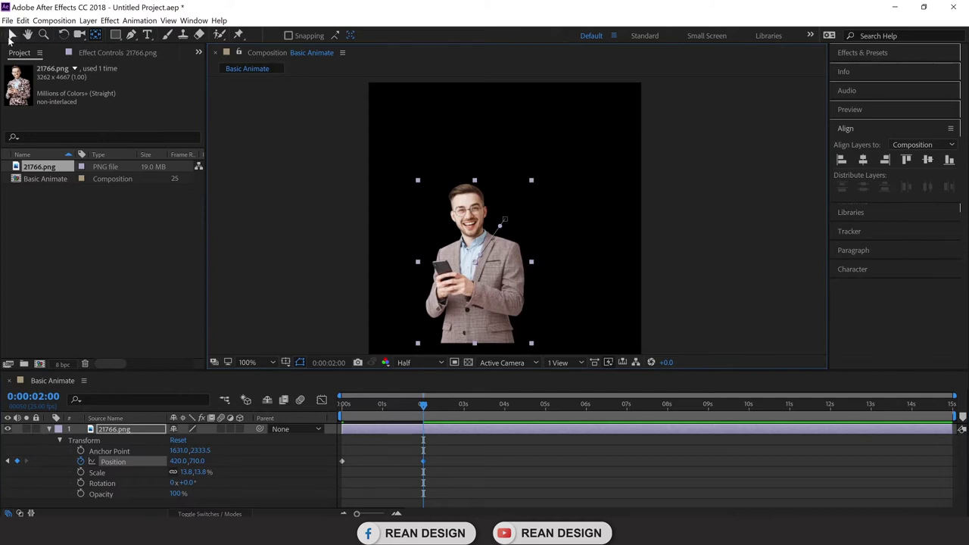
{"action": "left_click", "coordinate": [11, 36]}
{"action": "left_click_drag", "start_coordinate": [534, 305], "coordinate": [745, 286]}
Move the layer outside the composition's left edge at 0 s and back near its centre, at 534, 579, at 2 s.
{"action": "left_click_drag", "start_coordinate": [425, 407], "coordinate": [312, 430]}
{"action": "left_click", "coordinate": [342, 462]}
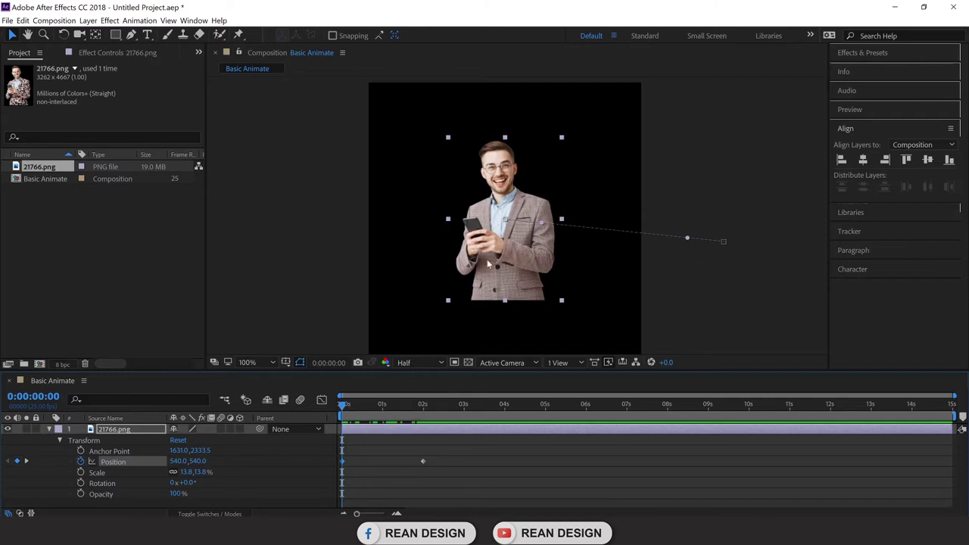
{"action": "left_click_drag", "start_coordinate": [511, 262], "coordinate": [282, 263]}
{"action": "left_click_drag", "start_coordinate": [353, 409], "coordinate": [425, 410]}
{"action": "left_click_drag", "start_coordinate": [754, 237], "coordinate": [534, 227]}
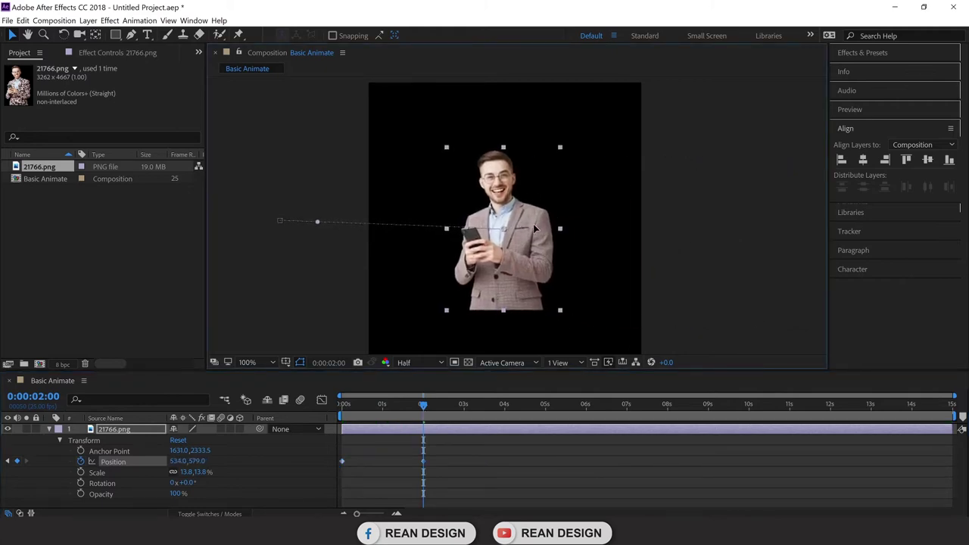
Deselect the layer and preview the Position animation from the start of the composition.
{"action": "left_click", "coordinate": [708, 258]}
{"action": "left_click_drag", "start_coordinate": [423, 405], "coordinate": [322, 402]}
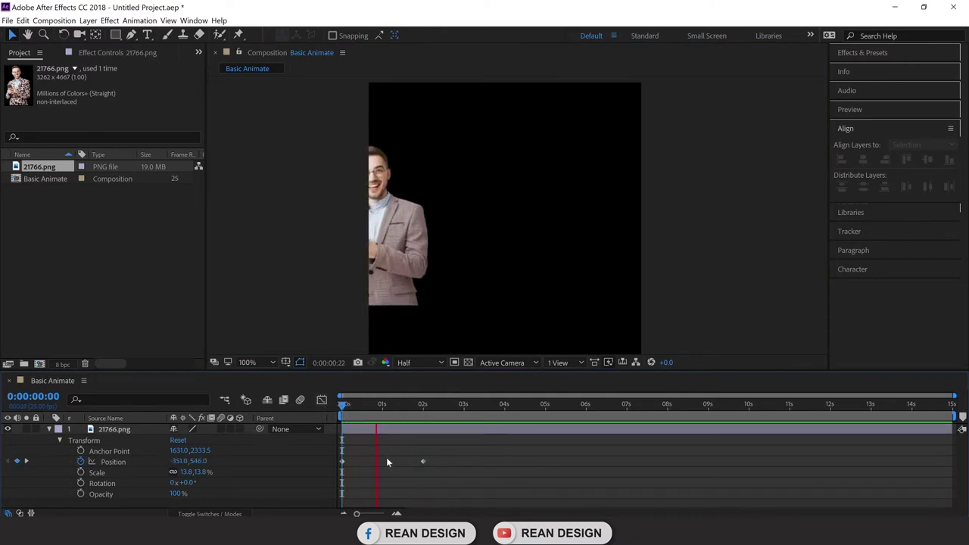
{"action": "key", "text": "space"}
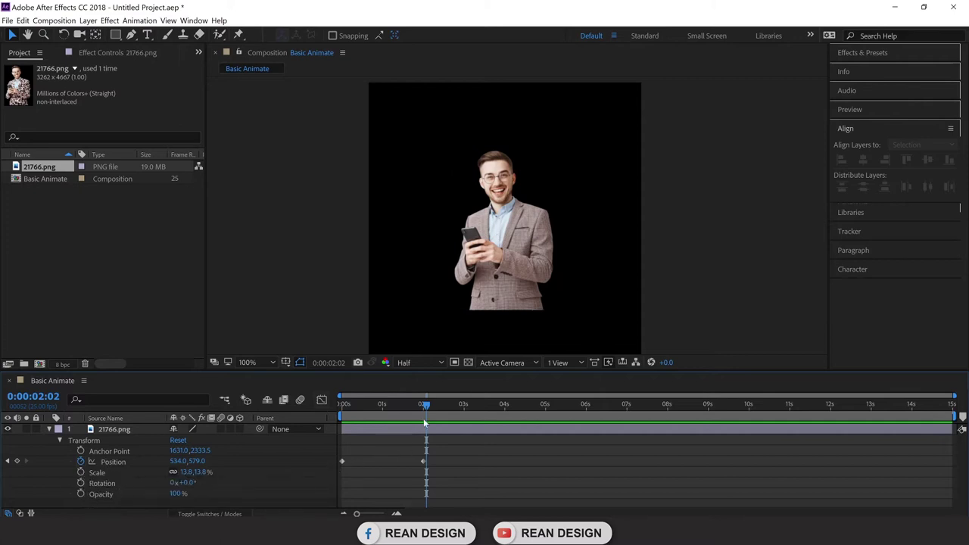
Delete both Position keyframes and centre the layer horizontally and vertically in the composition.
{"action": "mouse_move", "coordinate": [426, 407]}
{"action": "left_mouse_down"}
{"action": "mouse_move", "coordinate": [350, 407]}
{"action": "mouse_move", "coordinate": [420, 407]}
{"action": "left_mouse_up"}
{"action": "left_click", "coordinate": [422, 461]}
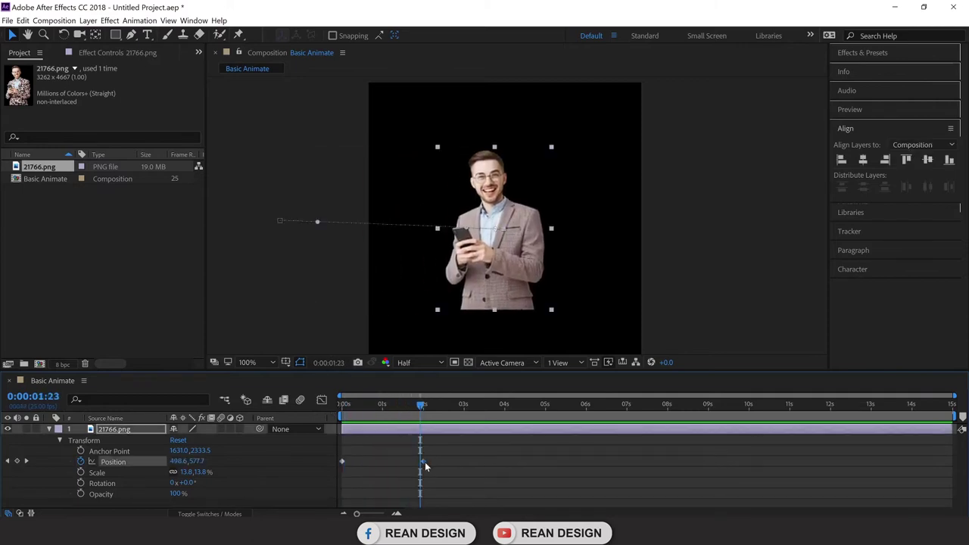
{"action": "key", "text": "Delete"}
{"action": "left_click", "coordinate": [343, 462]}
{"action": "key", "text": "Delete"}
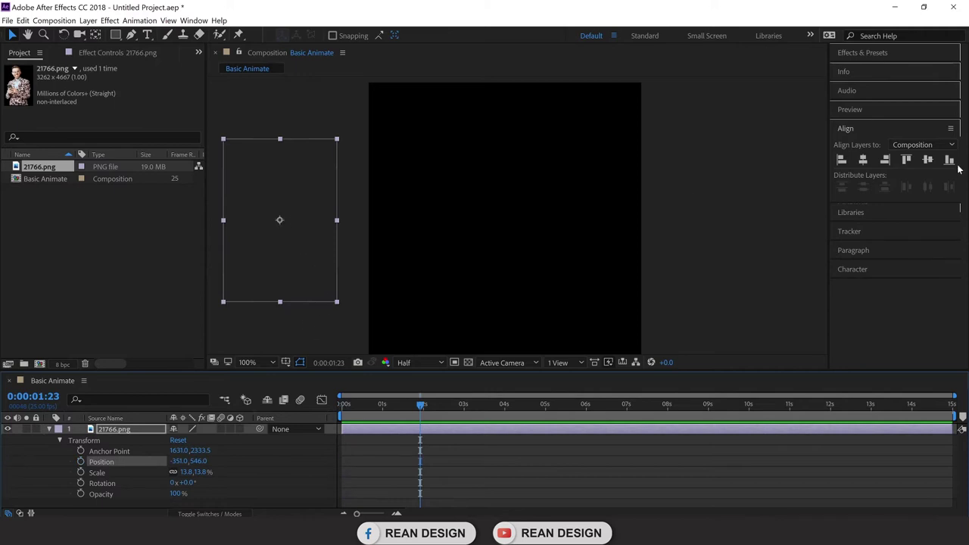
{"action": "left_click", "coordinate": [862, 161]}
{"action": "left_click", "coordinate": [927, 160]}
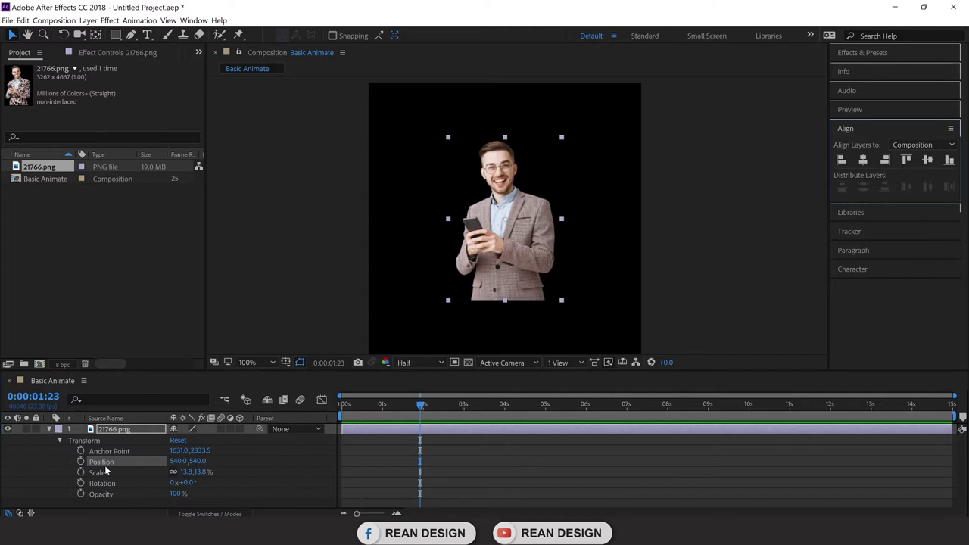
Return to 0 s, select the Scale property and enlarge the layer to 39.8% as a test.
{"action": "left_click_drag", "start_coordinate": [393, 404], "coordinate": [304, 412]}
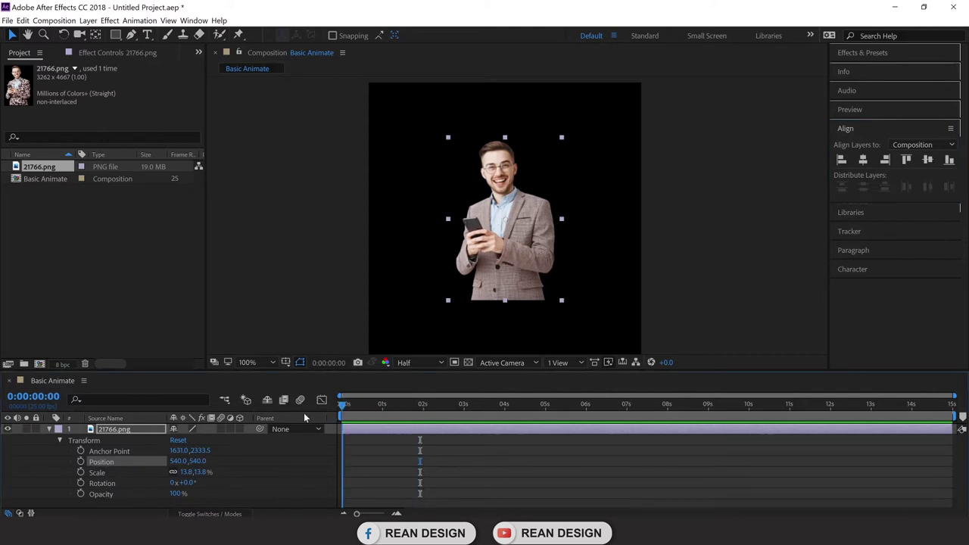
{"action": "left_click", "coordinate": [125, 473]}
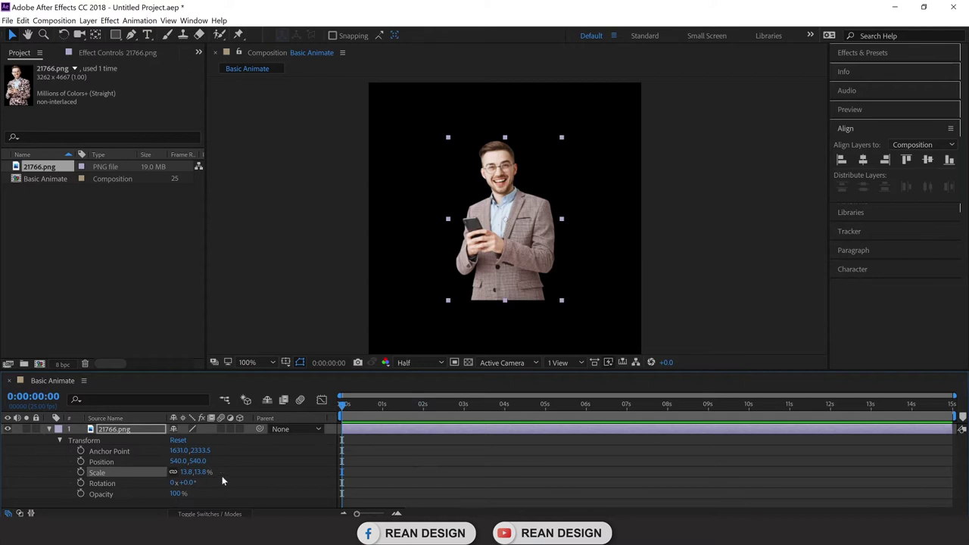
{"action": "mouse_move", "coordinate": [196, 471]}
{"action": "left_mouse_down"}
{"action": "mouse_move", "coordinate": [216, 471]}
{"action": "mouse_move", "coordinate": [182, 471]}
{"action": "mouse_move", "coordinate": [220, 472]}
{"action": "mouse_move", "coordinate": [210, 472]}
{"action": "left_mouse_up"}
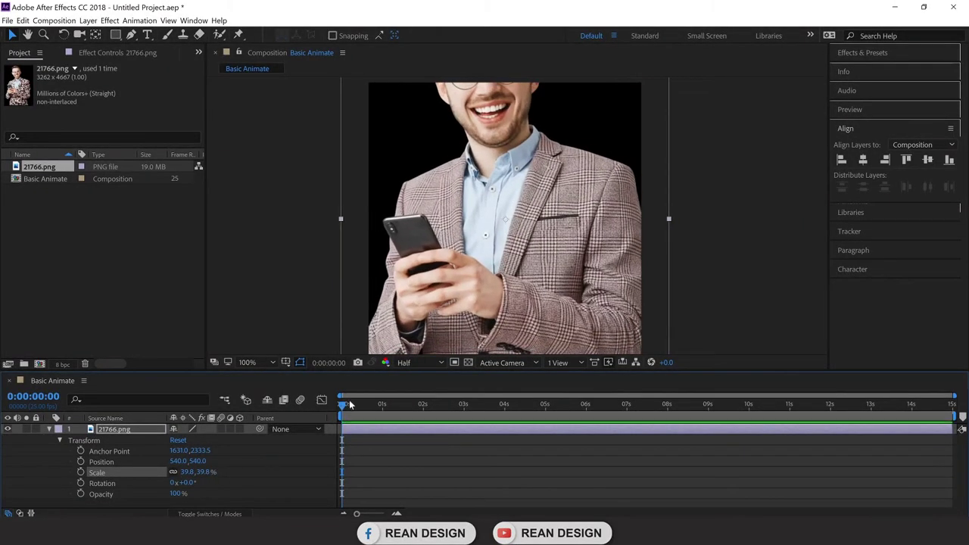
{"action": "left_click_drag", "start_coordinate": [345, 406], "coordinate": [342, 406]}
Animate the layer's Scale with a keyframe of 0% at 0 s and a keyframe of 20% at 2 s.
{"action": "left_click", "coordinate": [208, 472]}
{"action": "type", "text": "0"}
{"action": "key", "text": "Return"}
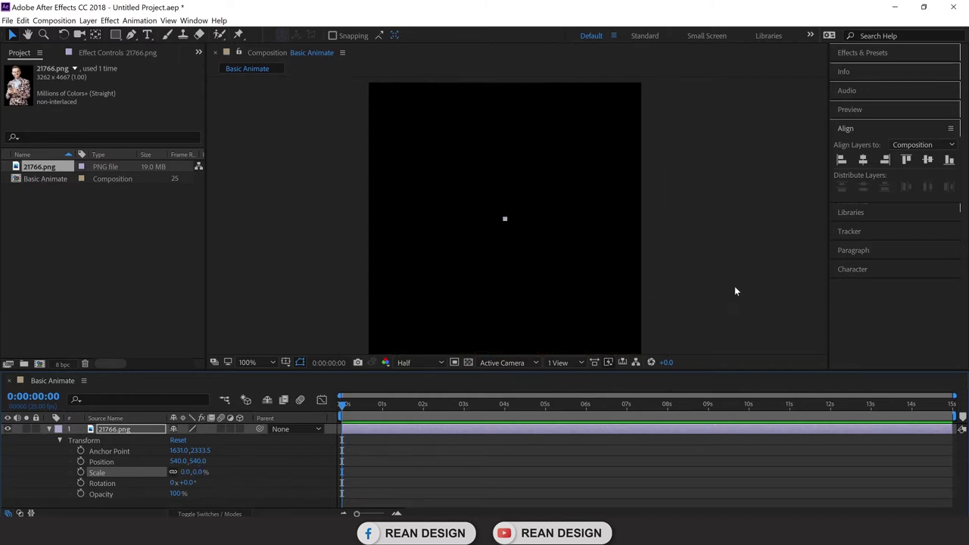
{"action": "left_click", "coordinate": [80, 473]}
{"action": "left_click_drag", "start_coordinate": [342, 406], "coordinate": [465, 419]}
{"action": "left_click_drag", "start_coordinate": [427, 420], "coordinate": [423, 420]}
{"action": "left_click_drag", "start_coordinate": [199, 472], "coordinate": [213, 472]}
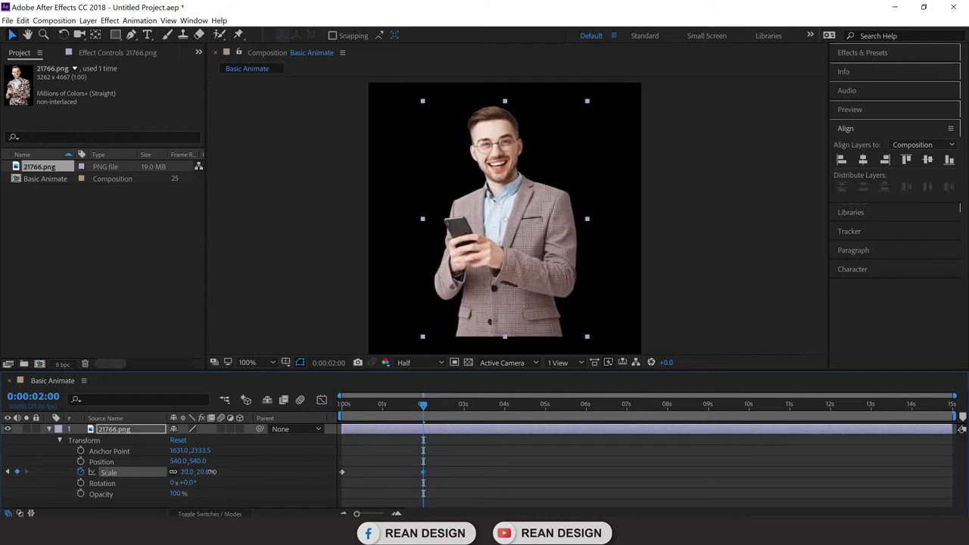
Play the Scale animation twice from the start of the composition.
{"action": "left_click_drag", "start_coordinate": [422, 407], "coordinate": [318, 421]}
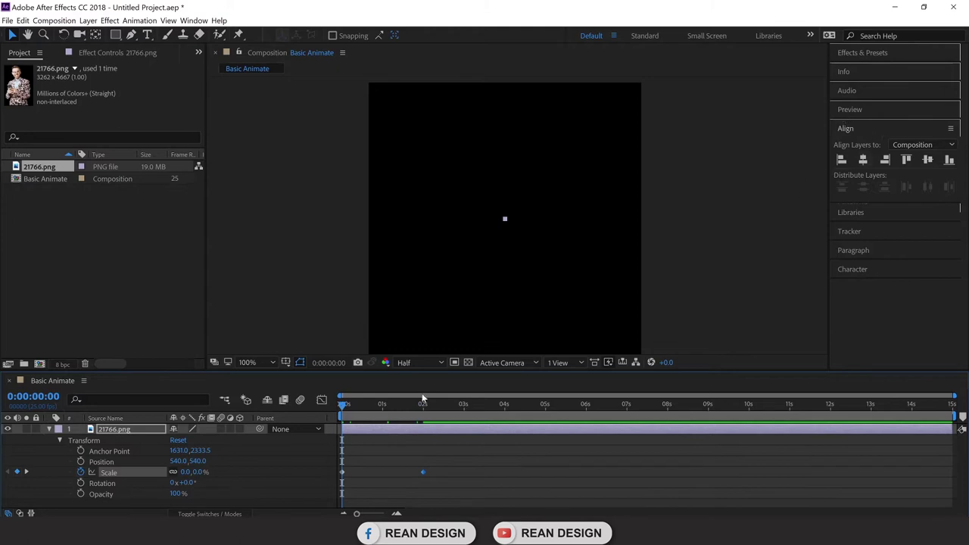
{"action": "key", "text": "space"}
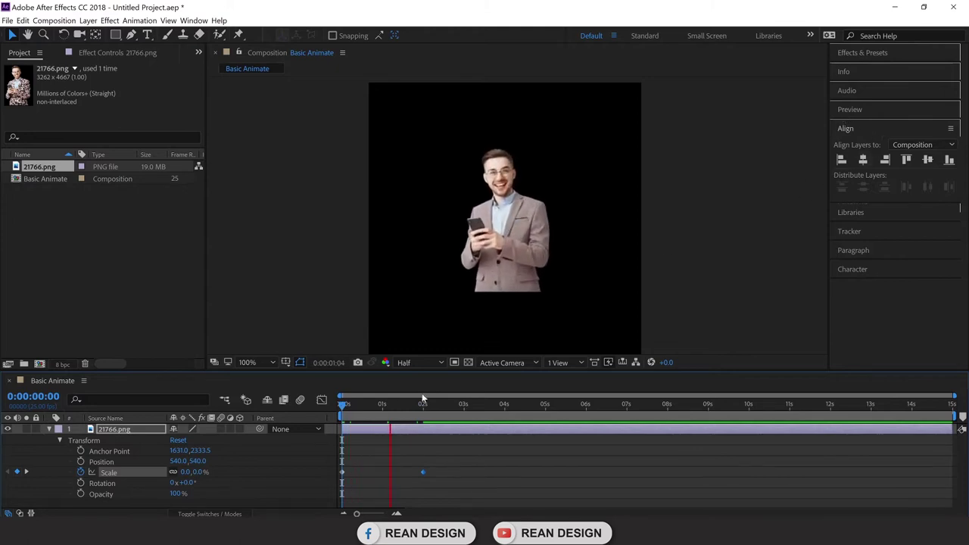
{"action": "key", "text": "space"}
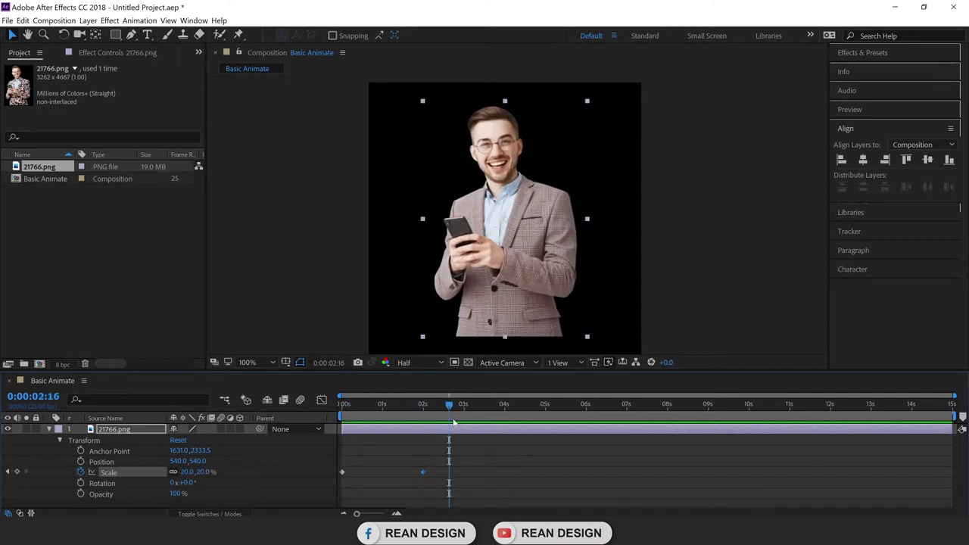
{"action": "key", "text": "Home"}
{"action": "key", "text": "space"}
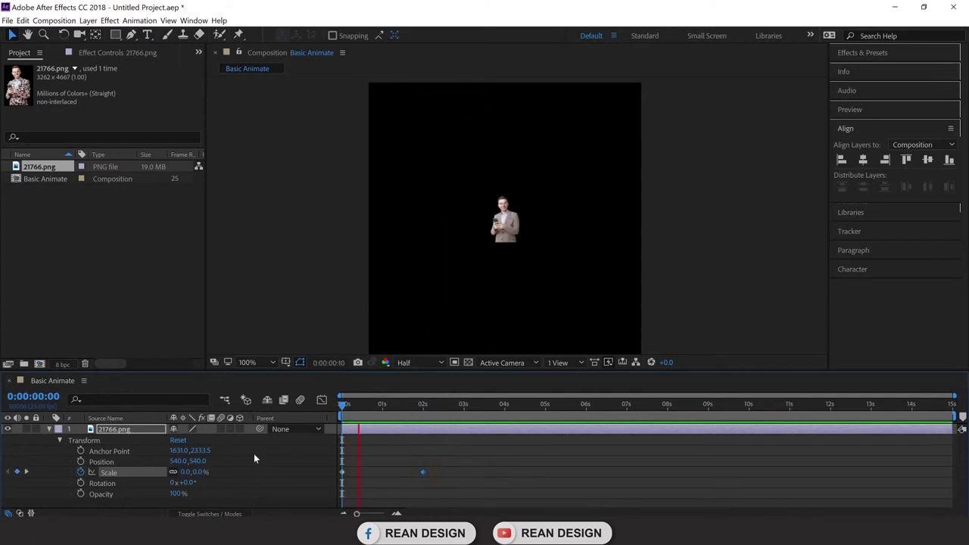
{"action": "key", "text": "space"}
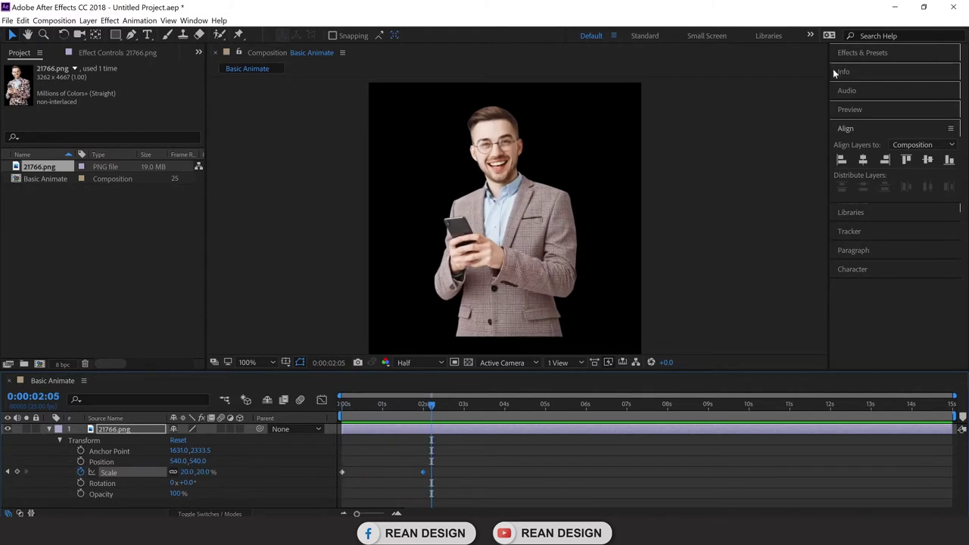
Replay the Scale animation using the Preview controls and return to the first frame.
{"action": "left_click", "coordinate": [849, 110]}
{"action": "left_click", "coordinate": [863, 126]}
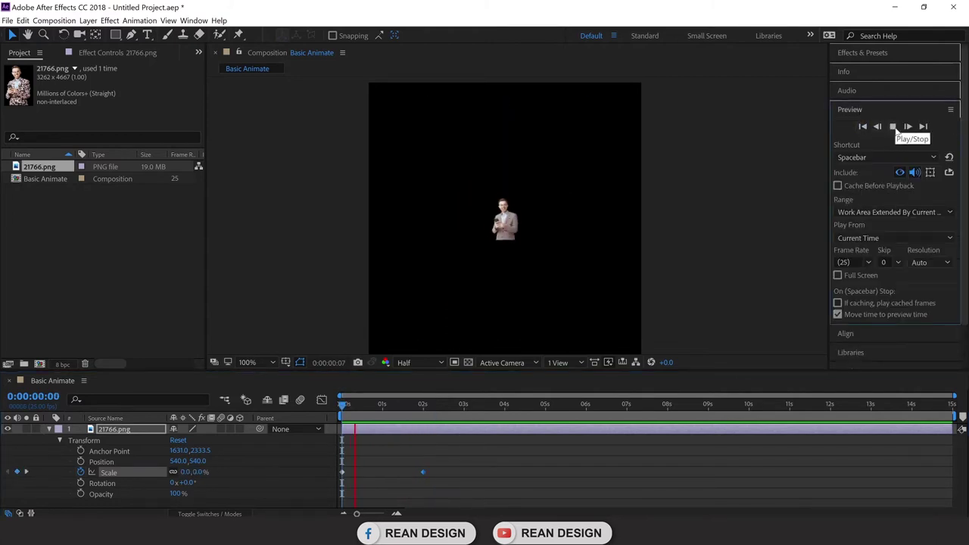
{"action": "left_click", "coordinate": [894, 127]}
{"action": "left_click", "coordinate": [863, 126]}
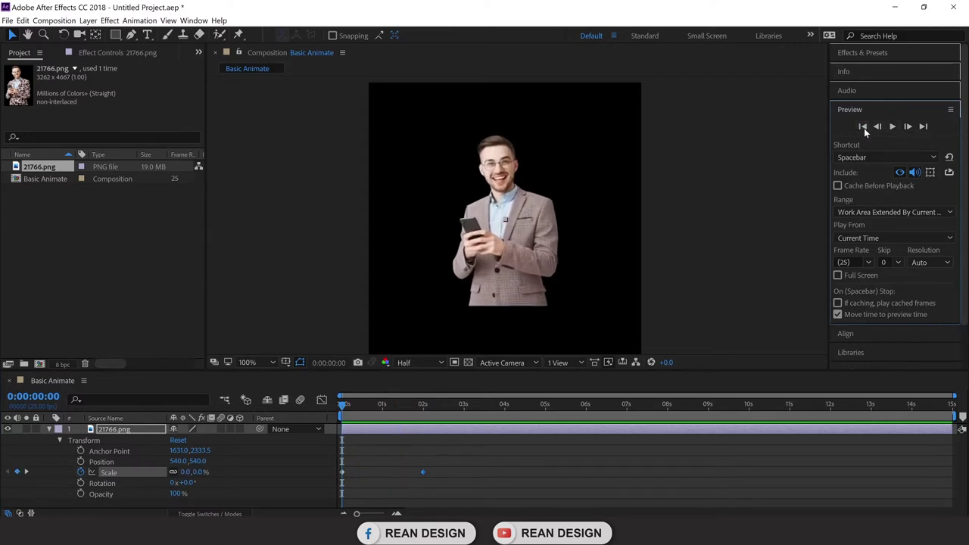
Delete both Scale keyframes and set the layer's Scale to 17%.
{"action": "left_click_drag", "start_coordinate": [345, 405], "coordinate": [364, 427]}
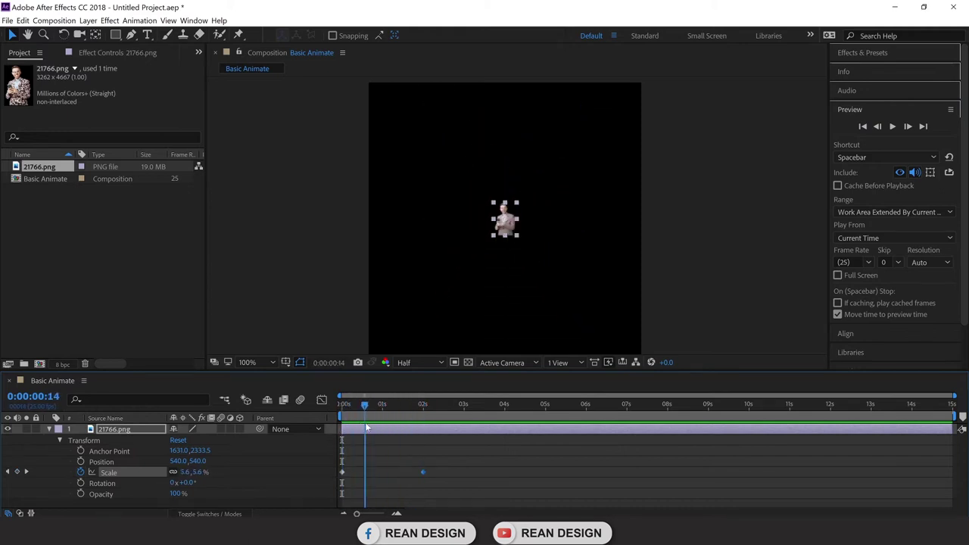
{"action": "left_click", "coordinate": [423, 473]}
{"action": "left_click", "coordinate": [423, 472]}
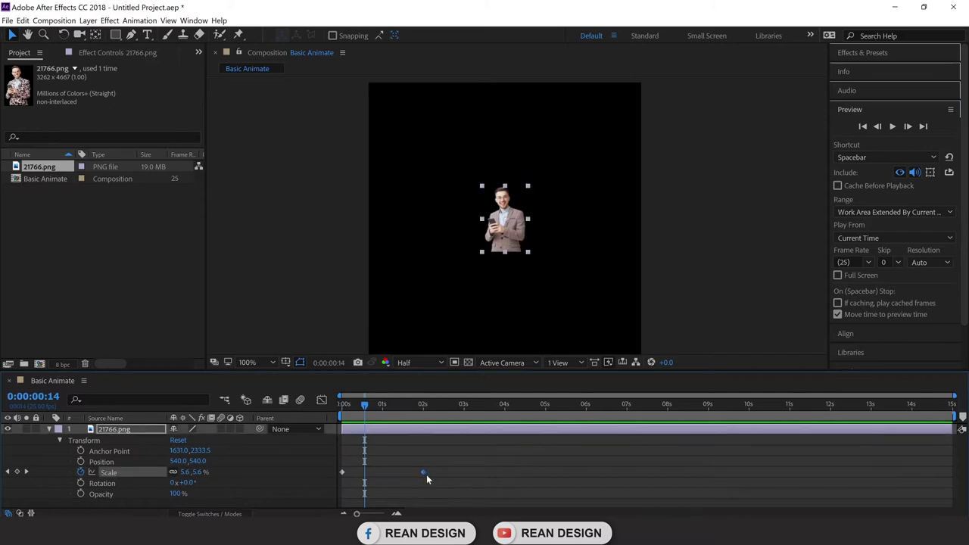
{"action": "key", "text": "Delete"}
{"action": "left_click_drag", "start_coordinate": [371, 415], "coordinate": [336, 433]}
{"action": "left_click", "coordinate": [340, 475]}
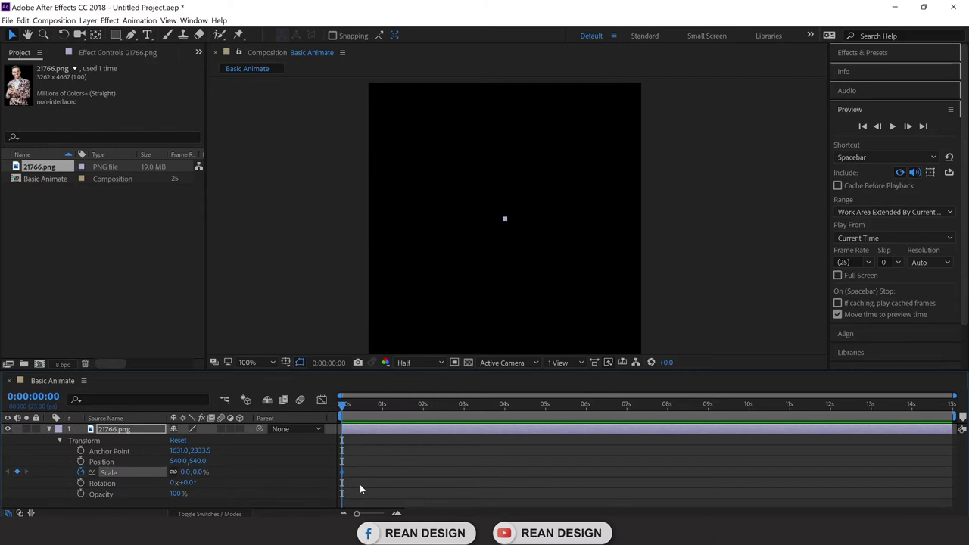
{"action": "left_click_drag", "start_coordinate": [201, 474], "coordinate": [210, 472]}
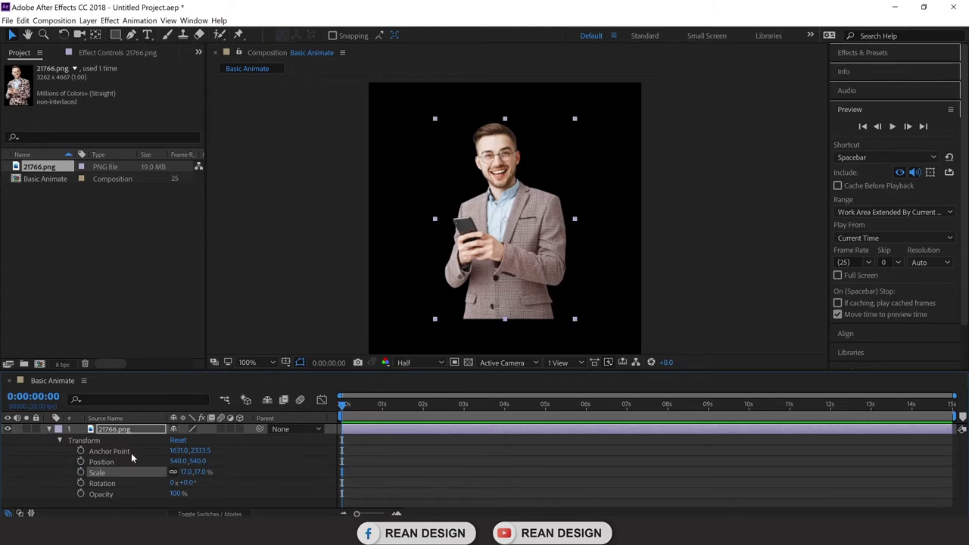
Move the anchor point below the composition's lower-left corner with Pan Behind, and scale the layer to 13% with Scale keyframing enabled at 0 s.
{"action": "left_click", "coordinate": [95, 35]}
{"action": "left_click_drag", "start_coordinate": [499, 291], "coordinate": [503, 309]}
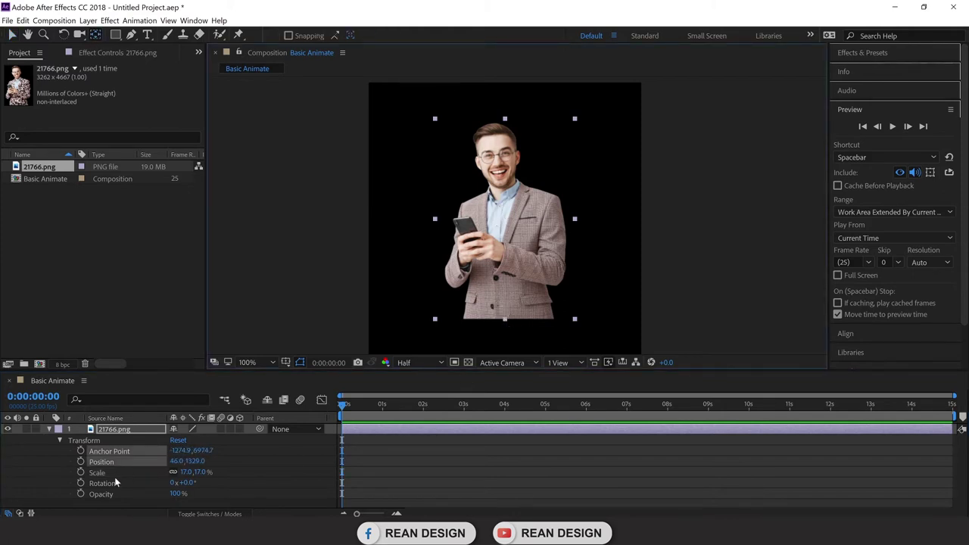
{"action": "left_click", "coordinate": [80, 472]}
{"action": "left_click_drag", "start_coordinate": [343, 404], "coordinate": [319, 405]}
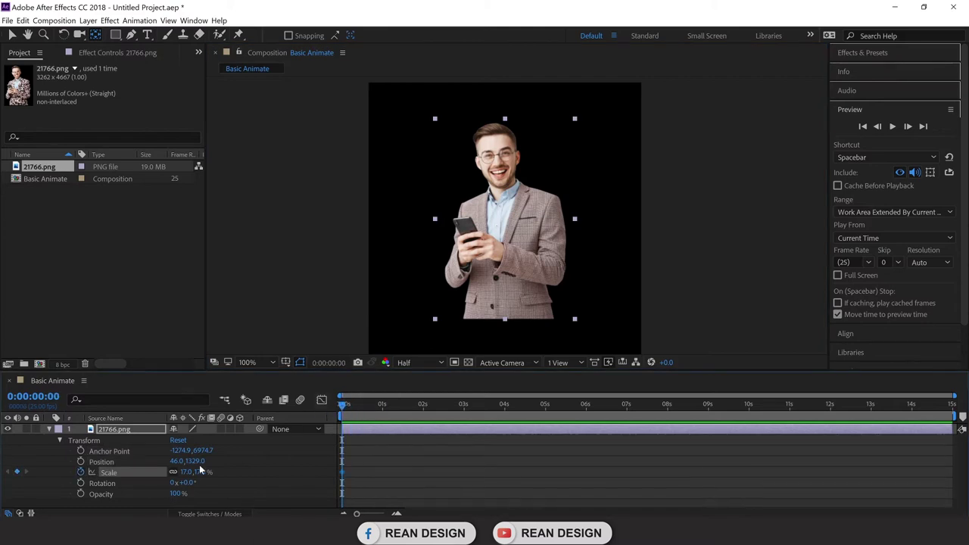
{"action": "mouse_move", "coordinate": [199, 471]}
{"action": "left_mouse_down"}
{"action": "mouse_move", "coordinate": [187, 472]}
{"action": "mouse_move", "coordinate": [215, 471]}
{"action": "mouse_move", "coordinate": [182, 471]}
{"action": "mouse_move", "coordinate": [215, 472]}
{"action": "mouse_move", "coordinate": [194, 471]}
{"action": "left_mouse_up"}
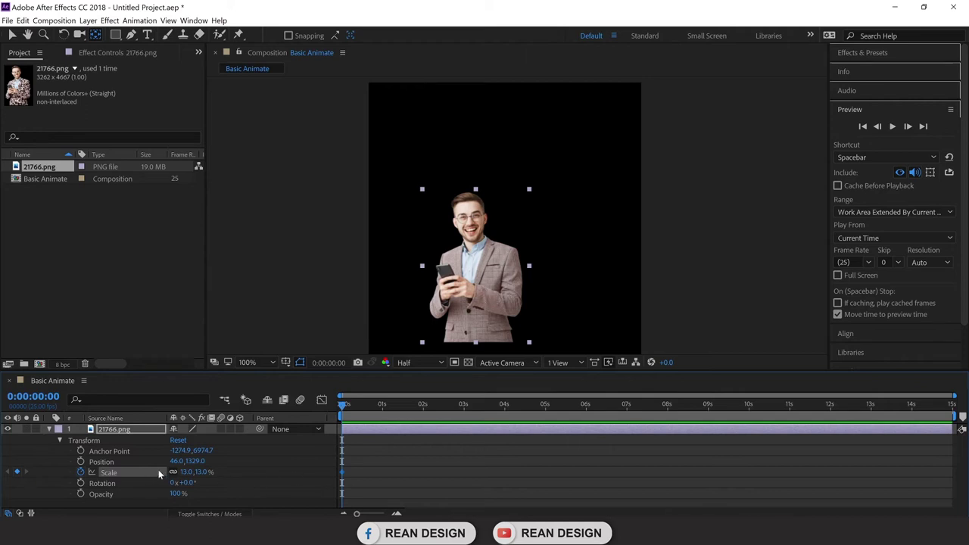
Undo the layer's Scale keyframing and the anchor point move, keeping Scale at 17%, and reselect the layer with the Selection tool.
{"action": "left_click_drag", "start_coordinate": [183, 471], "coordinate": [187, 471]}
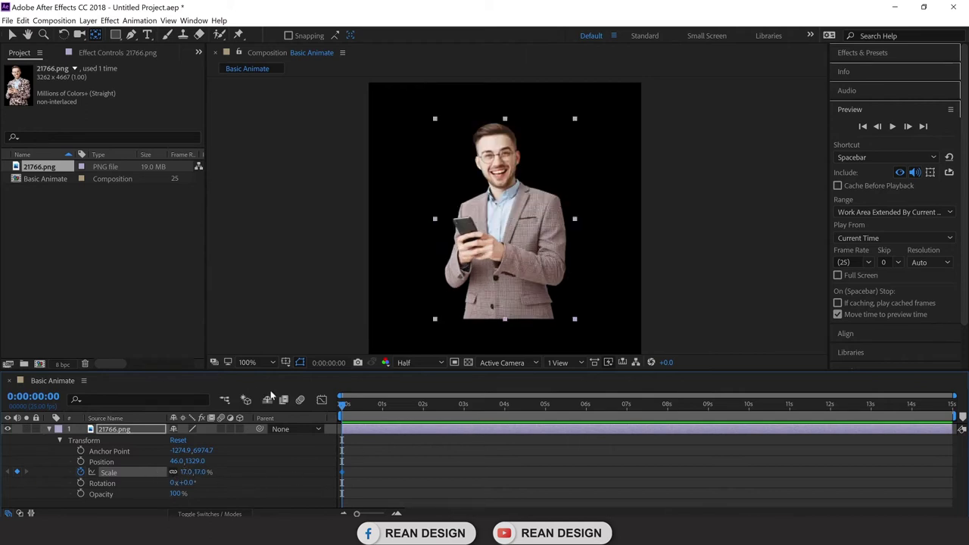
{"action": "key", "text": "ctrl+z"}
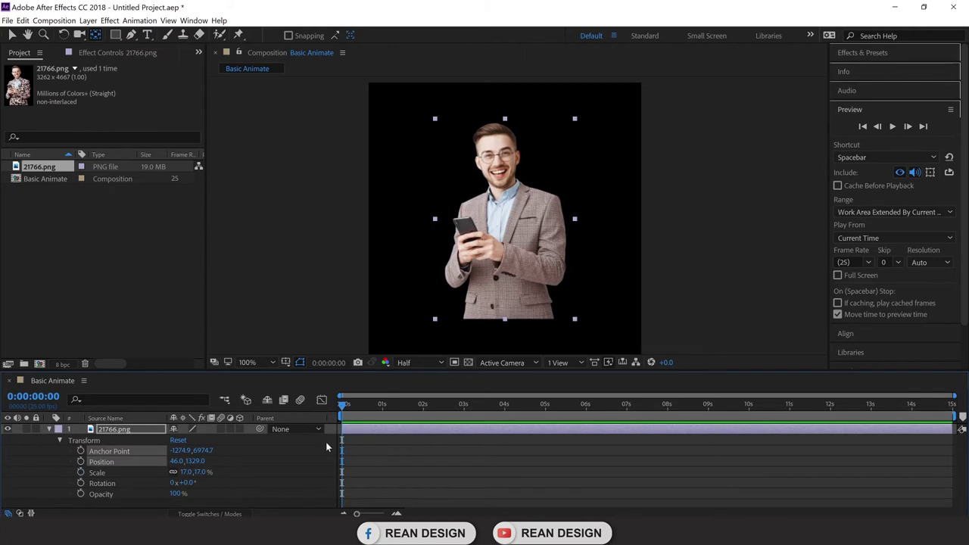
{"action": "key", "text": "ctrl+z"}
{"action": "left_click", "coordinate": [12, 35]}
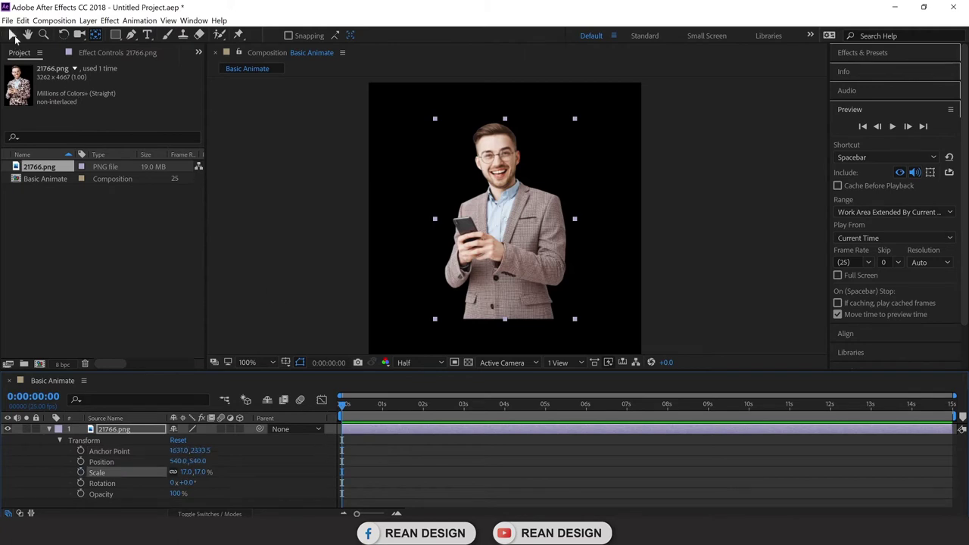
{"action": "left_click", "coordinate": [724, 200]}
{"action": "left_click", "coordinate": [513, 238]}
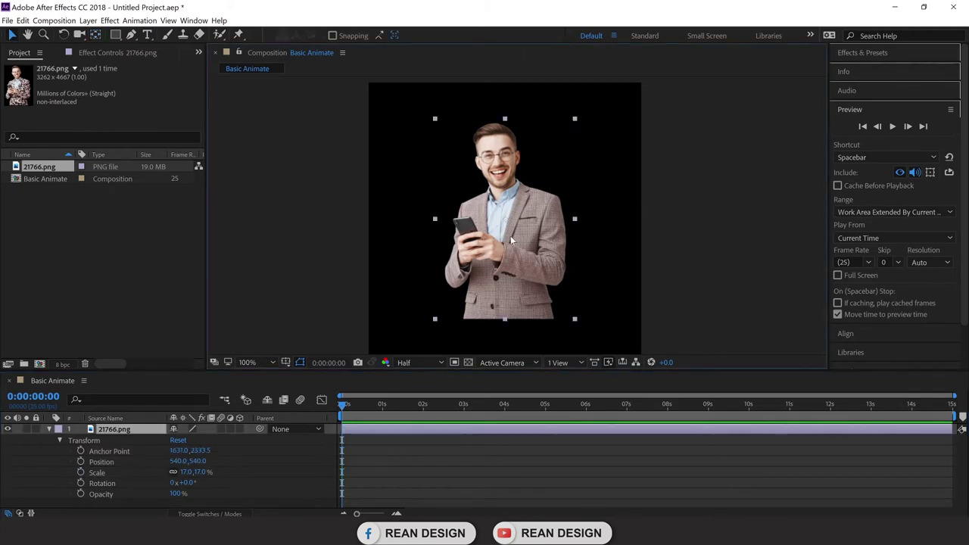
Move the layer's anchor point from its centre to the man's elbow near the image's right edge with Pan Behind.
{"action": "left_click", "coordinate": [96, 35]}
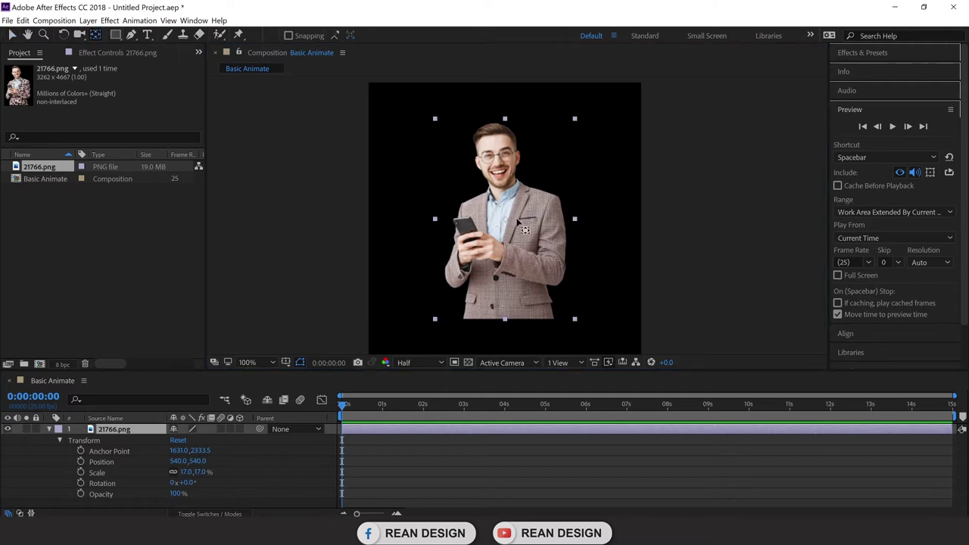
{"action": "left_click_drag", "start_coordinate": [513, 228], "coordinate": [563, 262]}
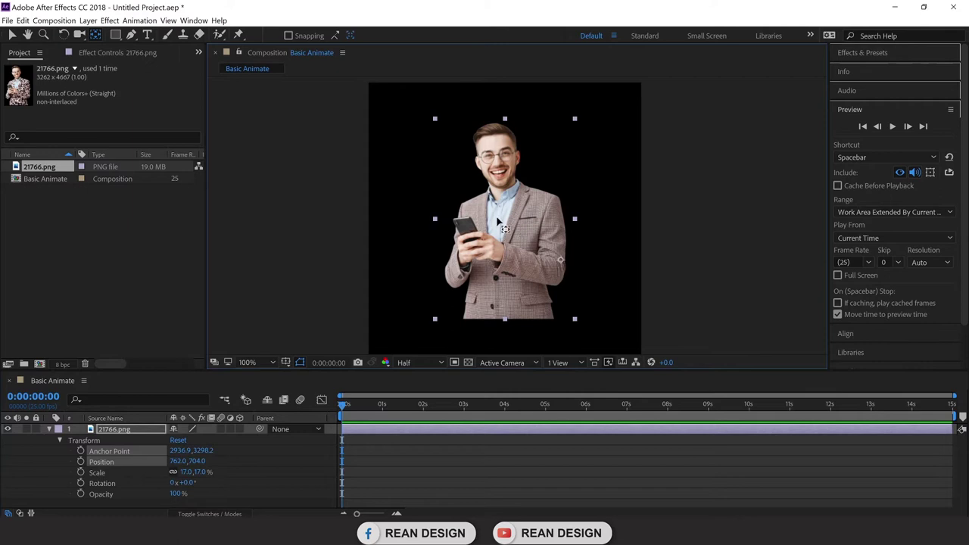
{"action": "left_click", "coordinate": [11, 35]}
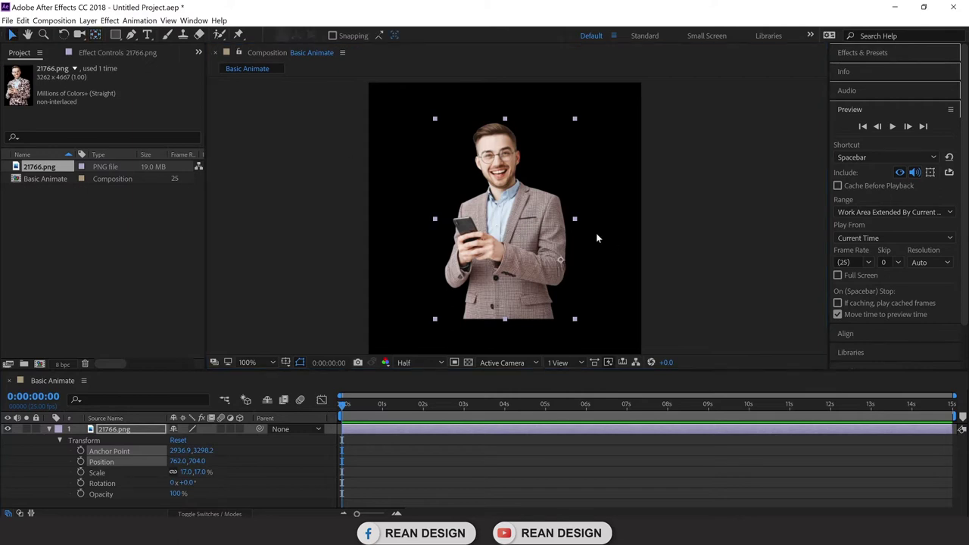
Center the anchor point in the image layer's content.
{"action": "left_click", "coordinate": [89, 20]}
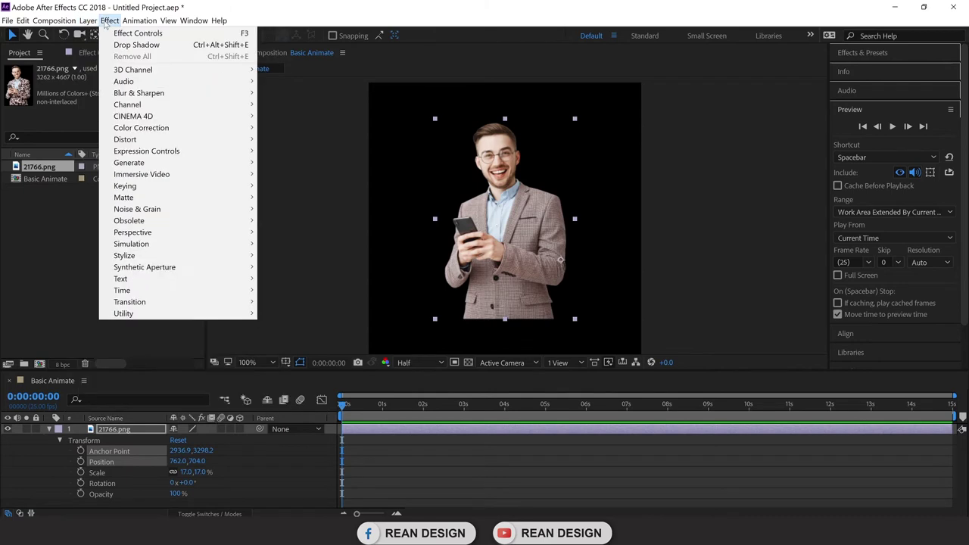
{"action": "mouse_move", "coordinate": [135, 135]}
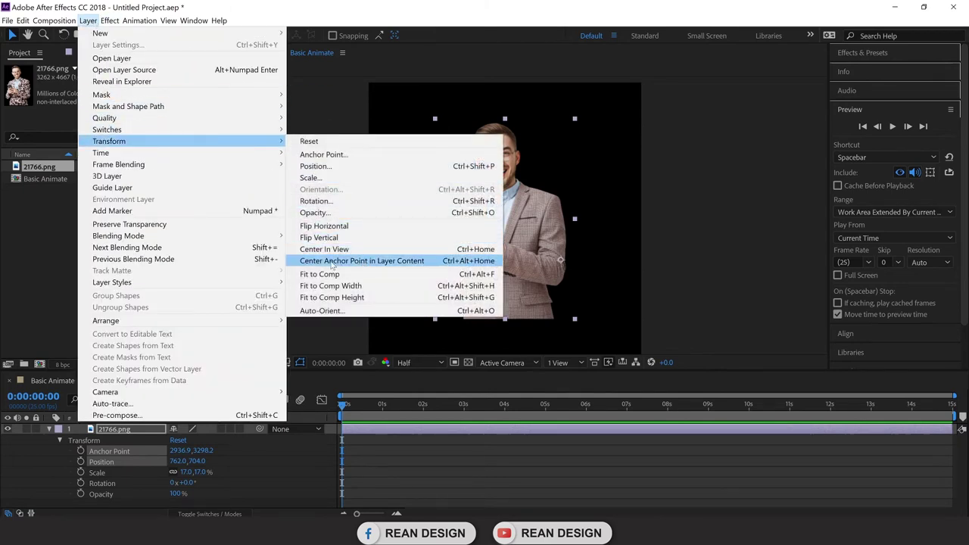
{"action": "left_click", "coordinate": [422, 261]}
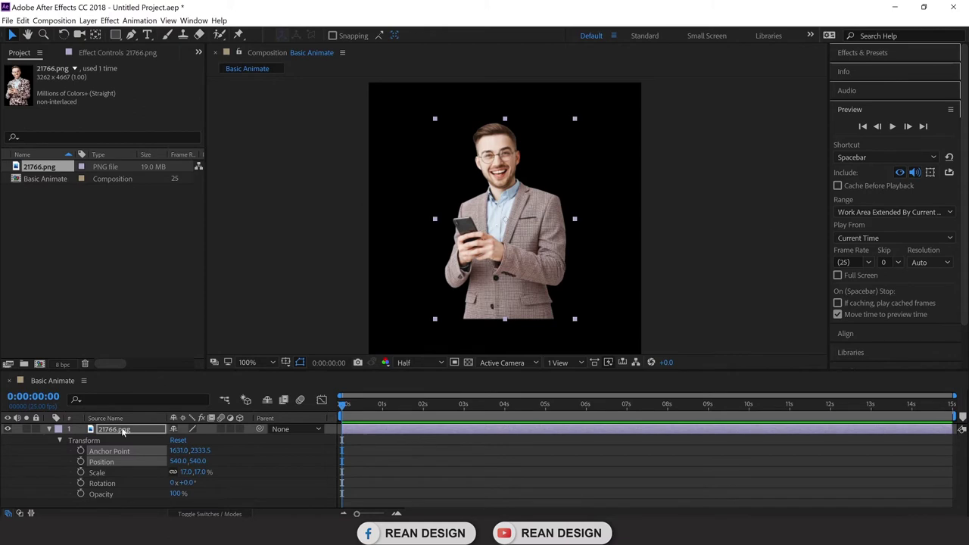
Enable Rotation keyframing at 0 s and set the layer's Rotation to about 229° at 2 s.
{"action": "left_click", "coordinate": [128, 474]}
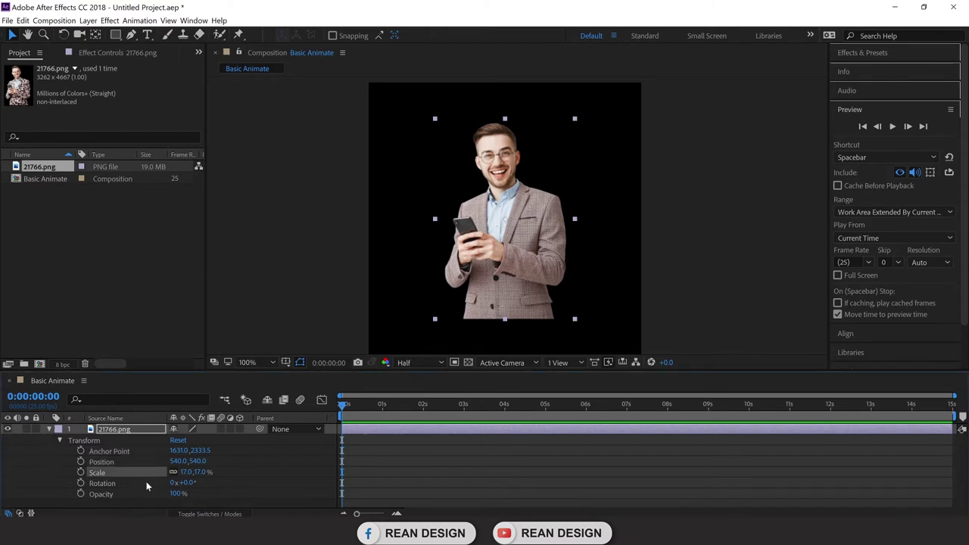
{"action": "left_click", "coordinate": [146, 482]}
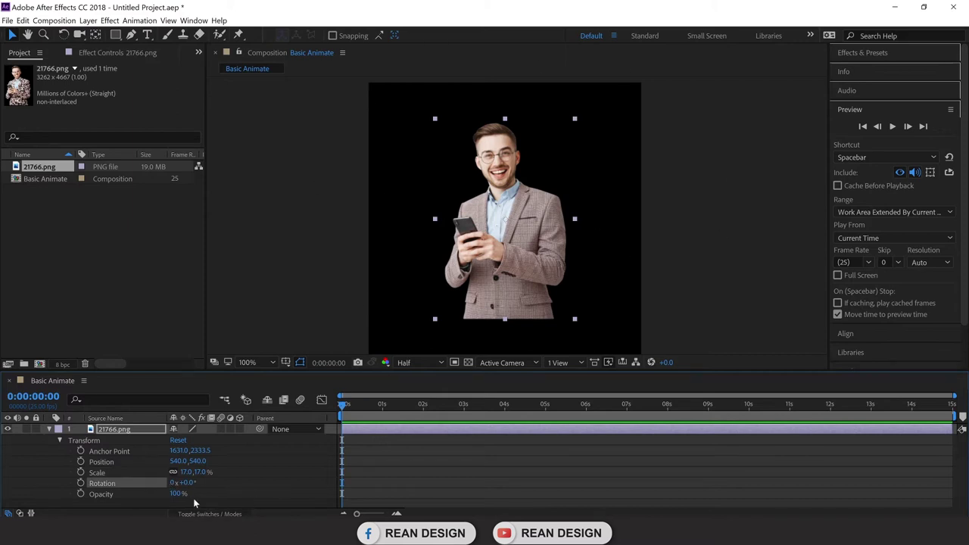
{"action": "left_click", "coordinate": [80, 483]}
{"action": "left_click_drag", "start_coordinate": [343, 408], "coordinate": [424, 429]}
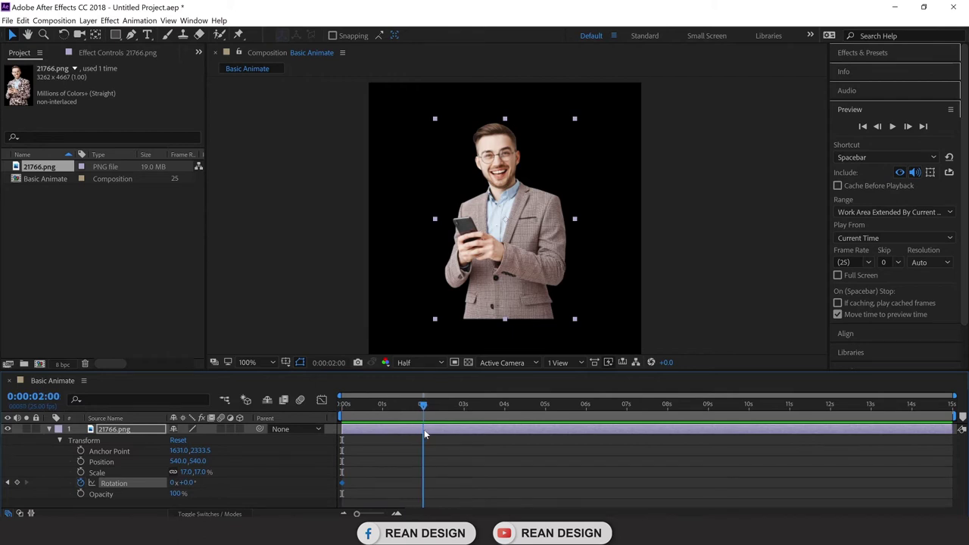
{"action": "left_click_drag", "start_coordinate": [193, 484], "coordinate": [340, 482]}
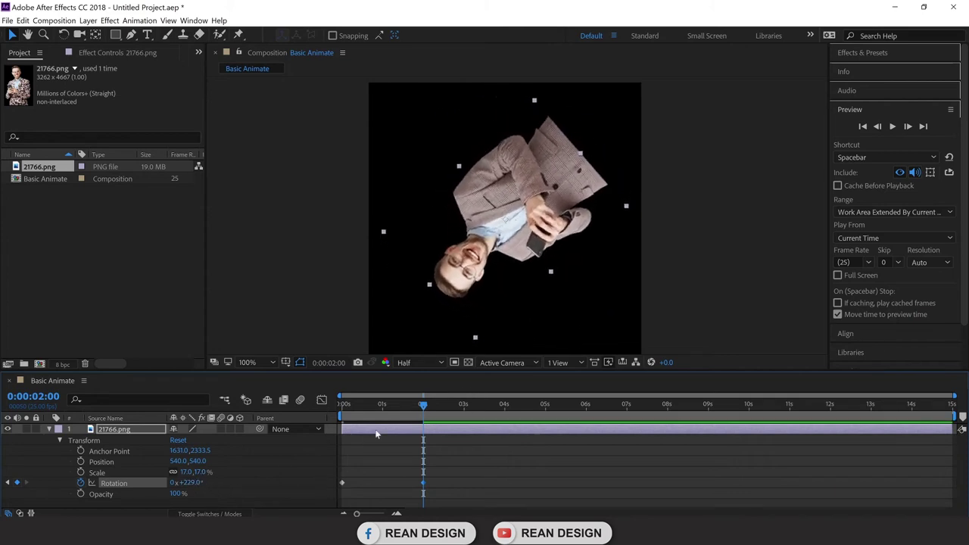
Preview the Rotation animation twice from the start of the composition.
{"action": "key", "text": "Home"}
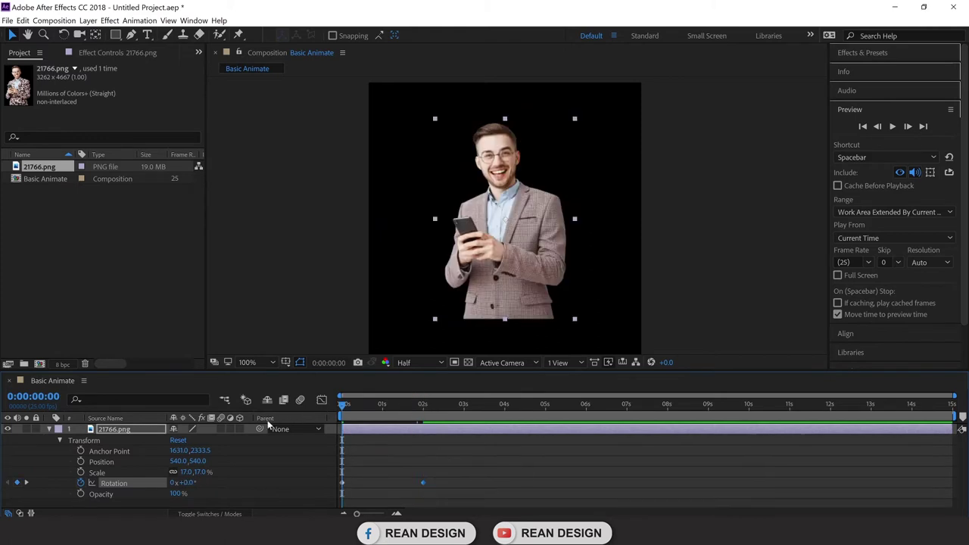
{"action": "key", "text": "space"}
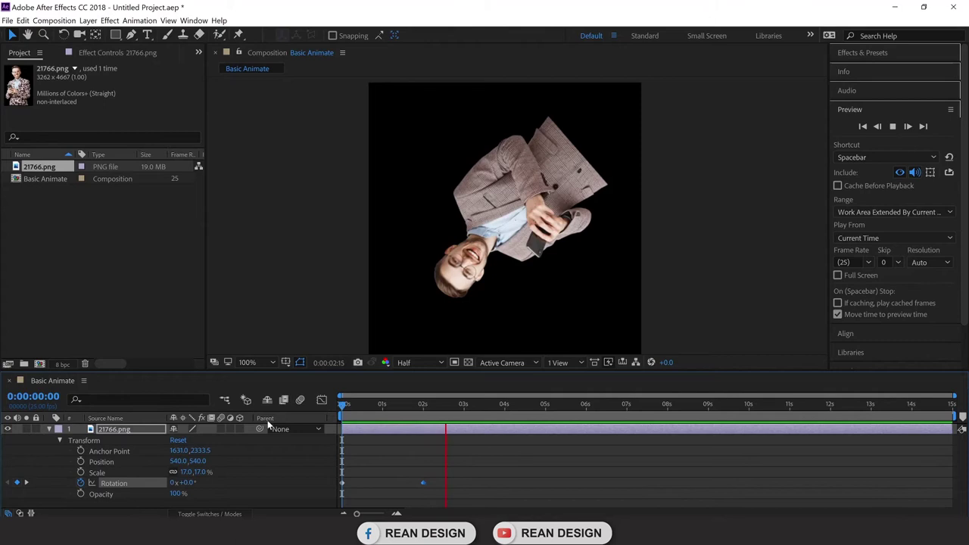
{"action": "left_click", "coordinate": [469, 410]}
{"action": "key", "text": "Home"}
{"action": "key", "text": "space"}
{"action": "key", "text": "space"}
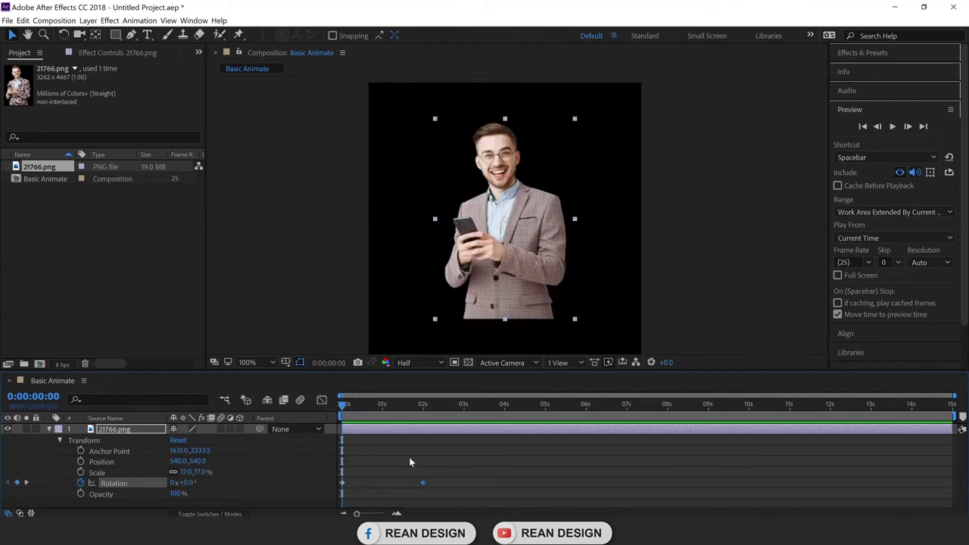
Change the Rotation keyframe at 2 s to three full revolutions and 0° (3x+0.0°).
{"action": "left_click_drag", "start_coordinate": [344, 409], "coordinate": [424, 425]}
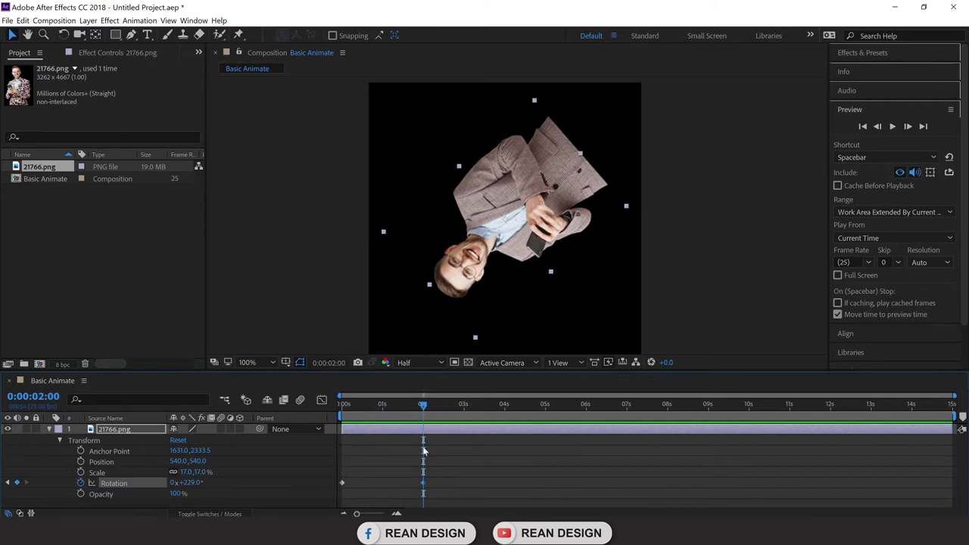
{"action": "left_click", "coordinate": [188, 483]}
{"action": "type", "text": "0"}
{"action": "key", "text": "Return"}
{"action": "left_click", "coordinate": [175, 483]}
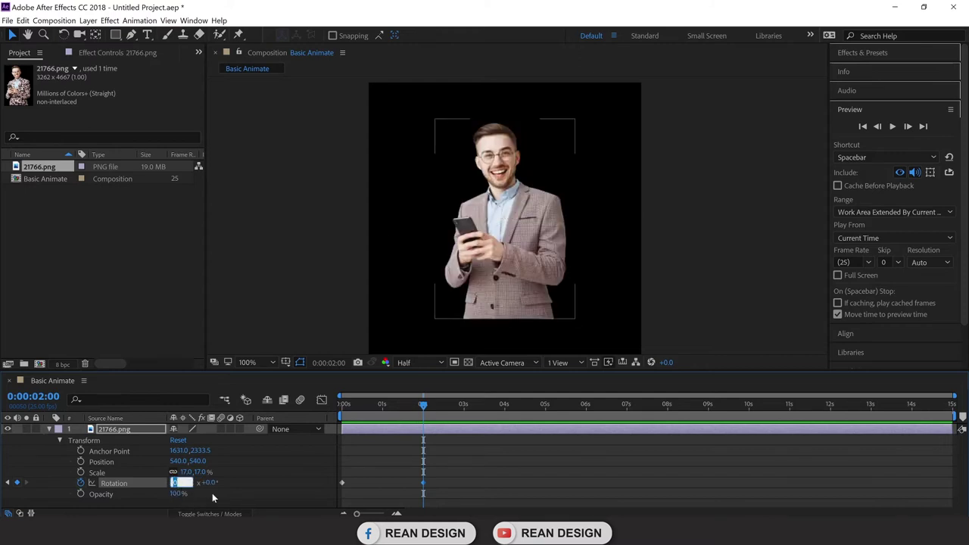
{"action": "left_click", "coordinate": [212, 493]}
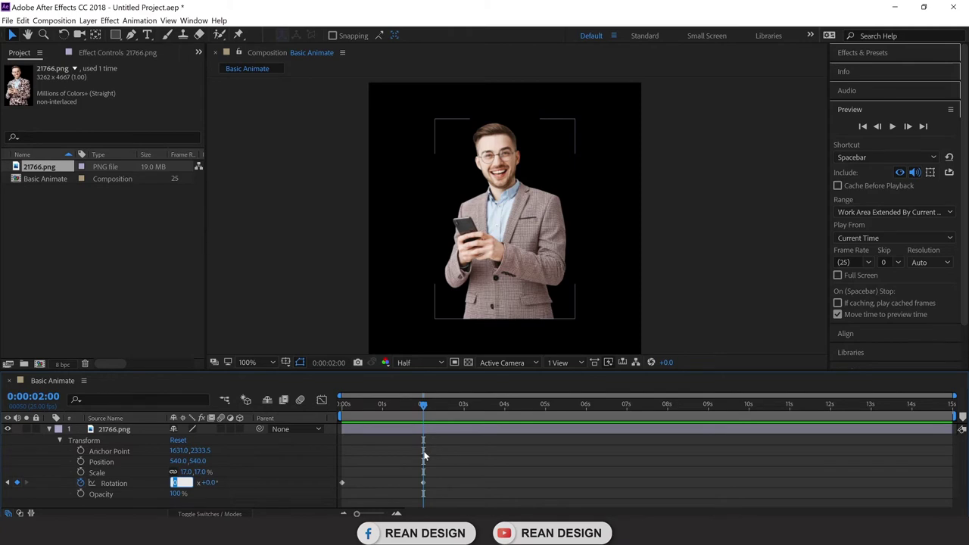
{"action": "left_click", "coordinate": [205, 482]}
Preview the three-revolution Rotation animation from the first frame and stop it shortly after the 2 s keyframe.
{"action": "left_click_drag", "start_coordinate": [424, 407], "coordinate": [322, 412]}
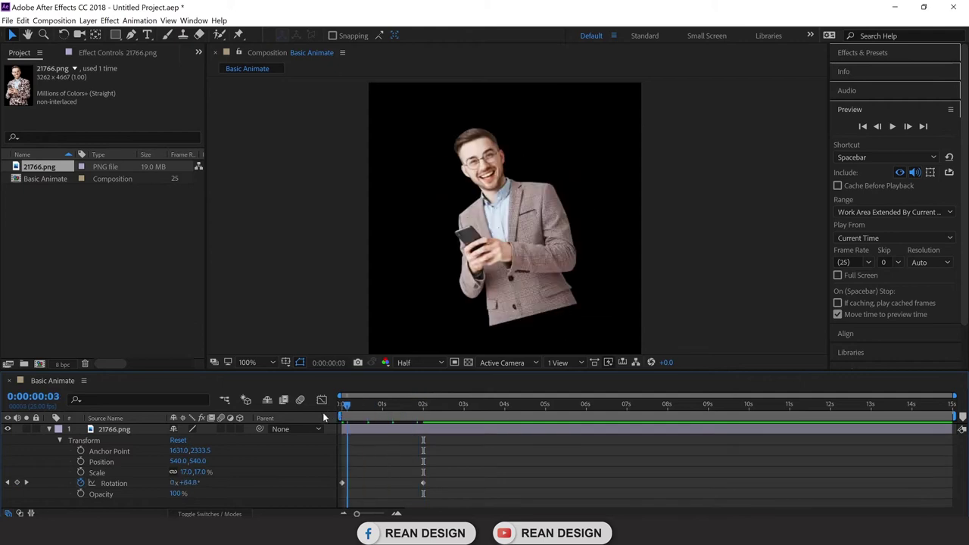
{"action": "key", "text": "space"}
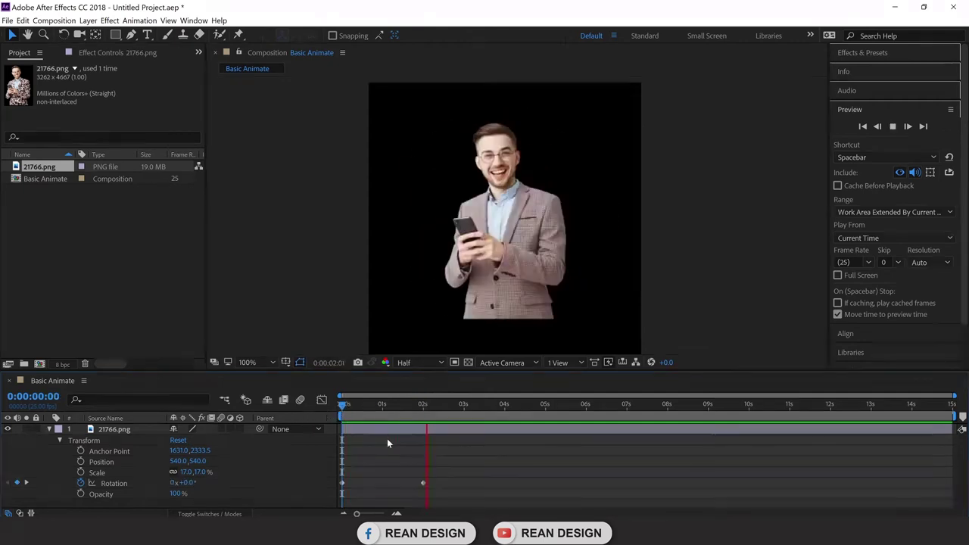
{"action": "key", "text": "space"}
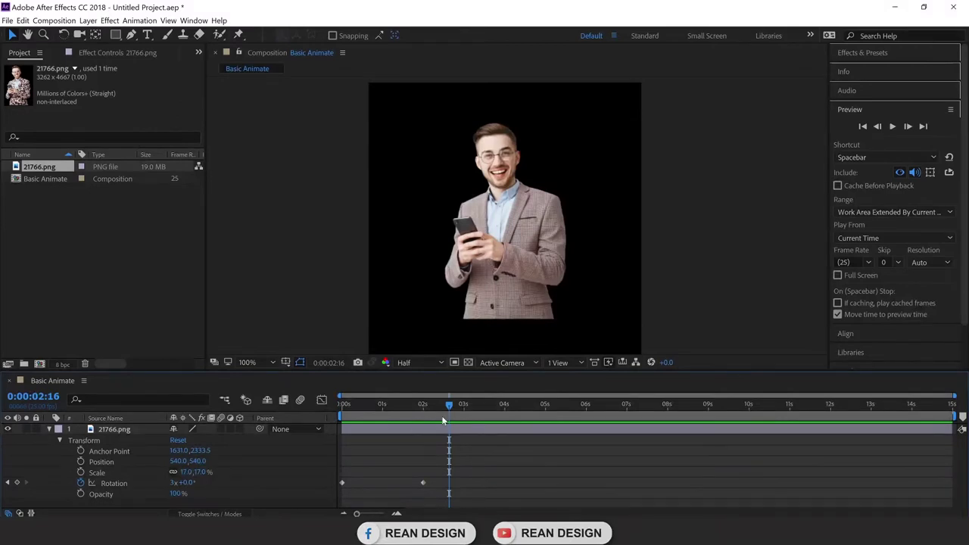
Add a Rotation keyframe of -3 revolutions at about 2.5 s.
{"action": "mouse_move", "coordinate": [446, 406]}
{"action": "left_mouse_down"}
{"action": "mouse_move", "coordinate": [377, 418]}
{"action": "mouse_move", "coordinate": [443, 415]}
{"action": "left_mouse_up"}
{"action": "left_click", "coordinate": [174, 482]}
{"action": "type", "text": "3-"}
{"action": "key", "text": "Return"}
Play the animation from the first frame with all three Rotation keyframes and stop it before the middle keyframe.
{"action": "left_click_drag", "start_coordinate": [443, 397], "coordinate": [295, 417]}
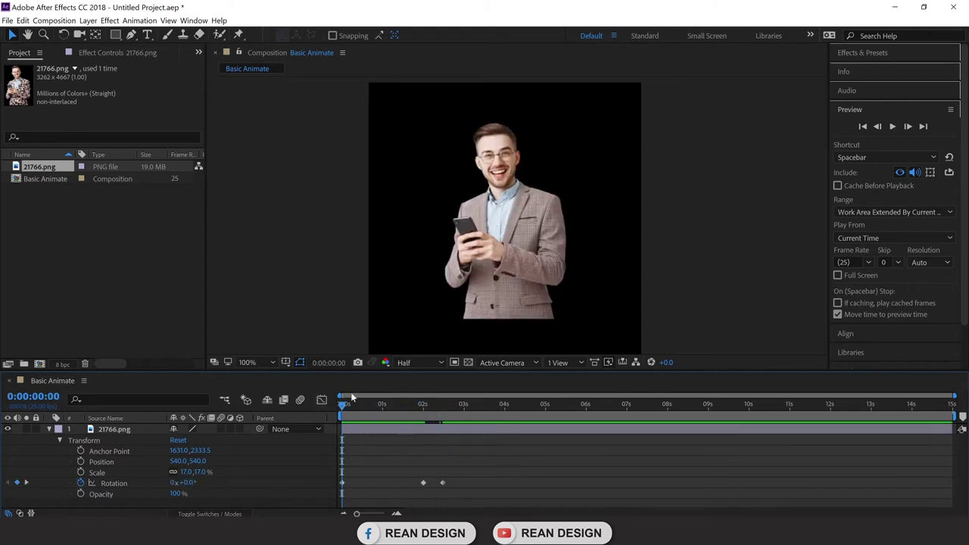
{"action": "key", "text": "space"}
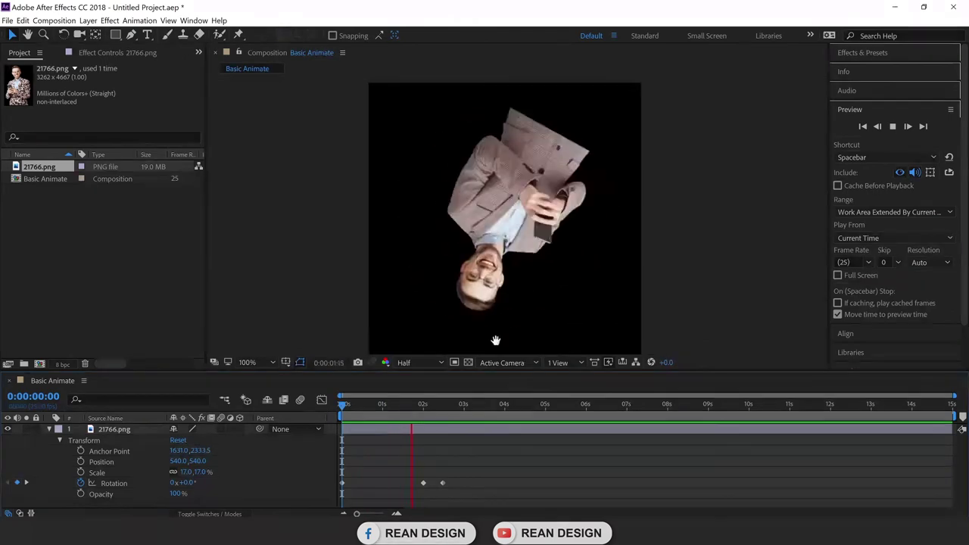
{"action": "key", "text": "space"}
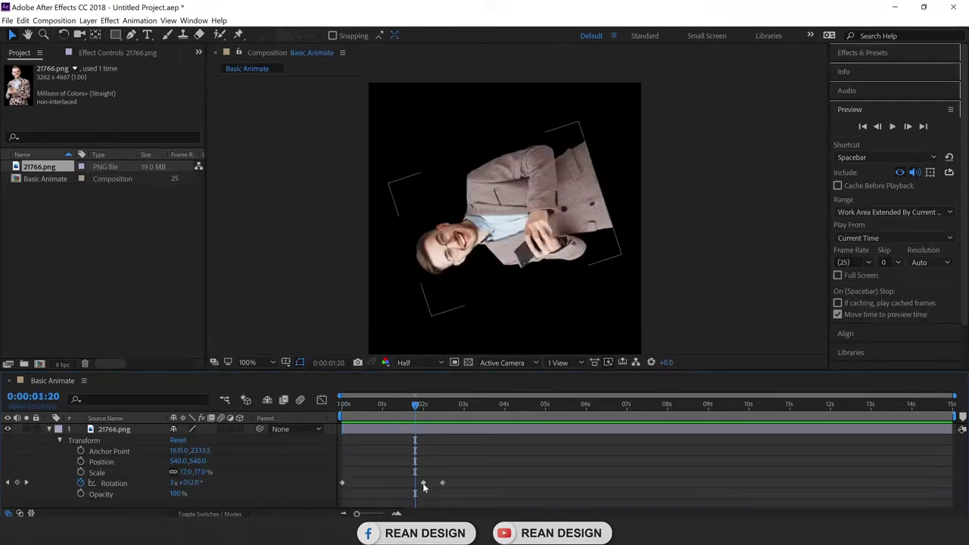
Delete the Rotation keyframe at 2 s and move the -3 revolution keyframe to 2 s in its place.
{"action": "left_click", "coordinate": [423, 484]}
{"action": "mouse_move", "coordinate": [417, 408]}
{"action": "left_mouse_down"}
{"action": "mouse_move", "coordinate": [448, 408]}
{"action": "mouse_move", "coordinate": [425, 406]}
{"action": "left_mouse_up"}
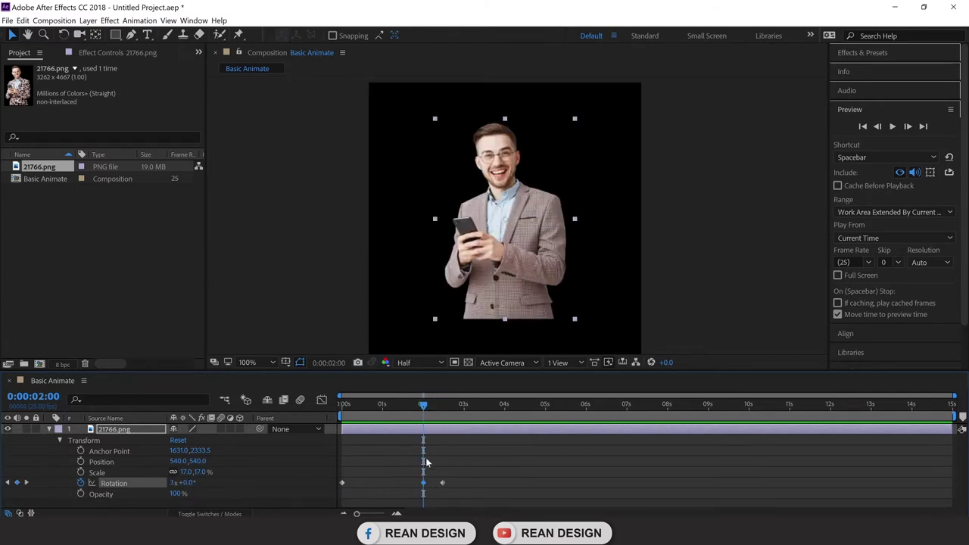
{"action": "key", "text": "Delete"}
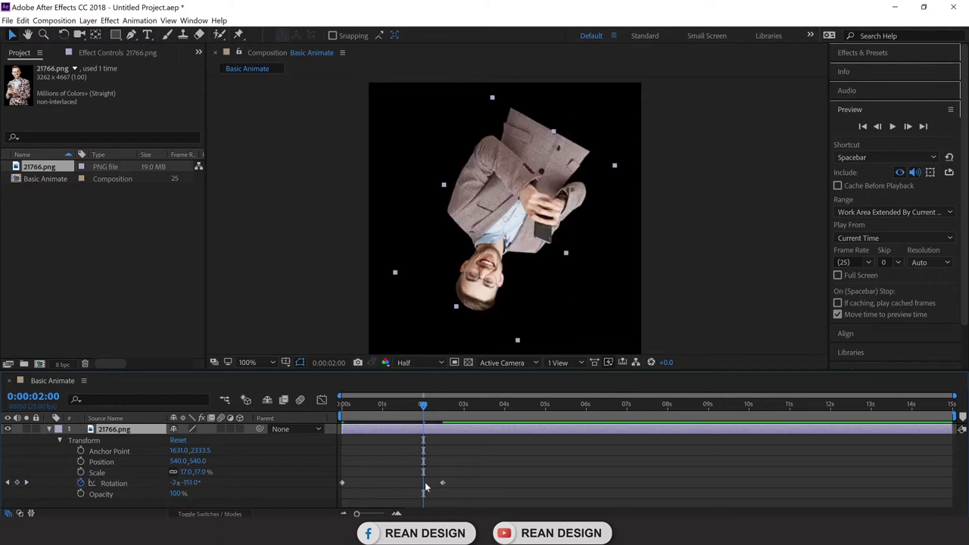
{"action": "left_click", "coordinate": [342, 484]}
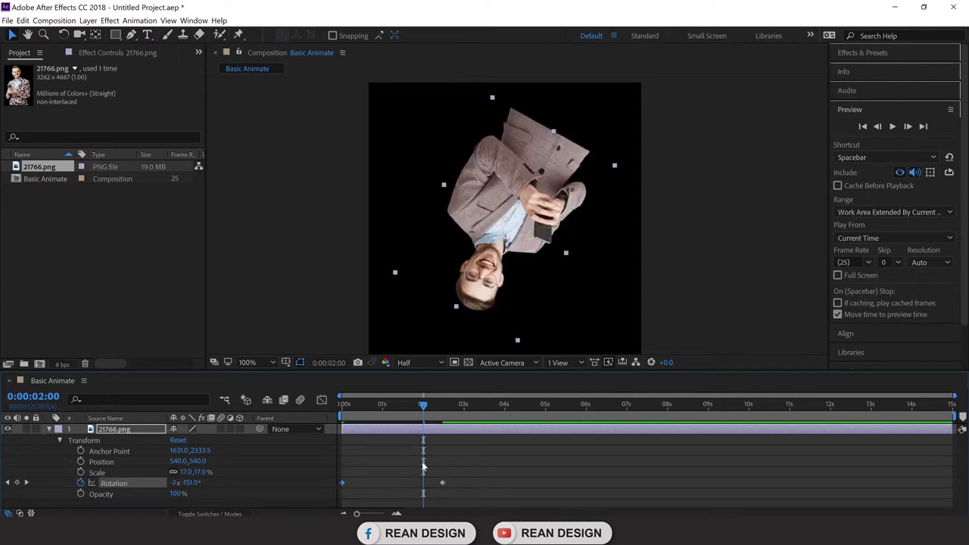
{"action": "left_click_drag", "start_coordinate": [442, 483], "coordinate": [424, 498]}
Scrub through the reverse rotation between 0 s and 2 s, and play it from the start of the composition.
{"action": "left_click_drag", "start_coordinate": [422, 404], "coordinate": [281, 428]}
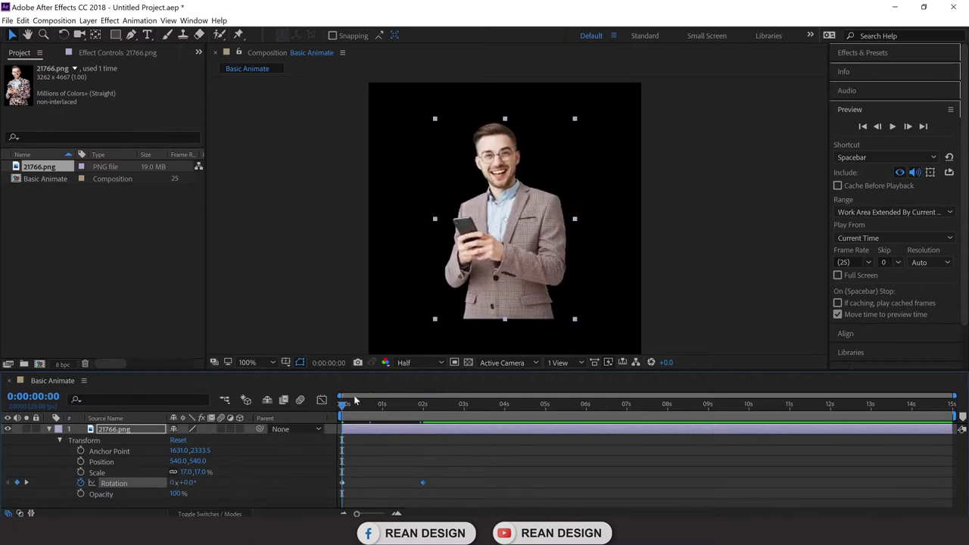
{"action": "left_click_drag", "start_coordinate": [360, 404], "coordinate": [427, 408]}
{"action": "left_click_drag", "start_coordinate": [426, 406], "coordinate": [423, 406]}
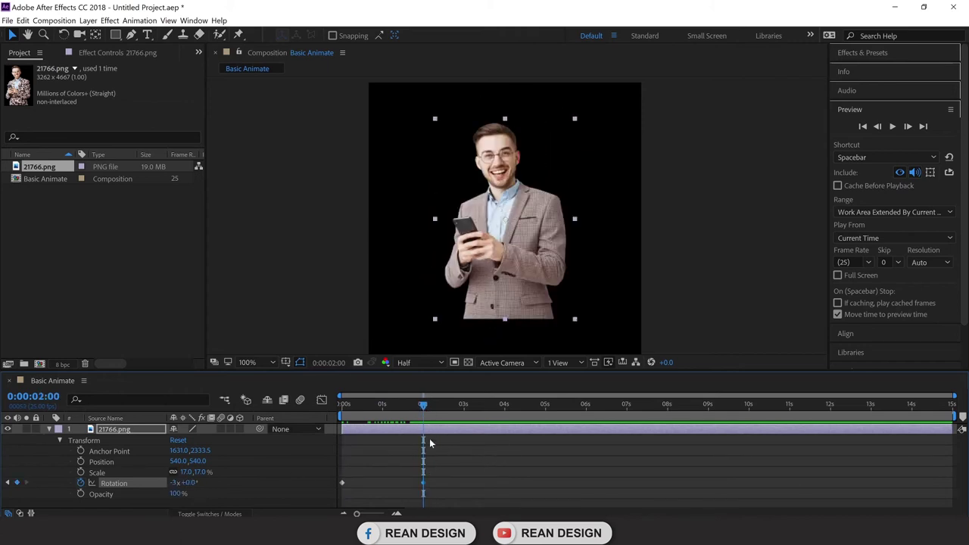
{"action": "left_click_drag", "start_coordinate": [423, 407], "coordinate": [342, 407]}
{"action": "key", "text": "space"}
Add a Rotation keyframe of 3 revolutions at 4 s.
{"action": "left_click_drag", "start_coordinate": [532, 405], "coordinate": [504, 405]}
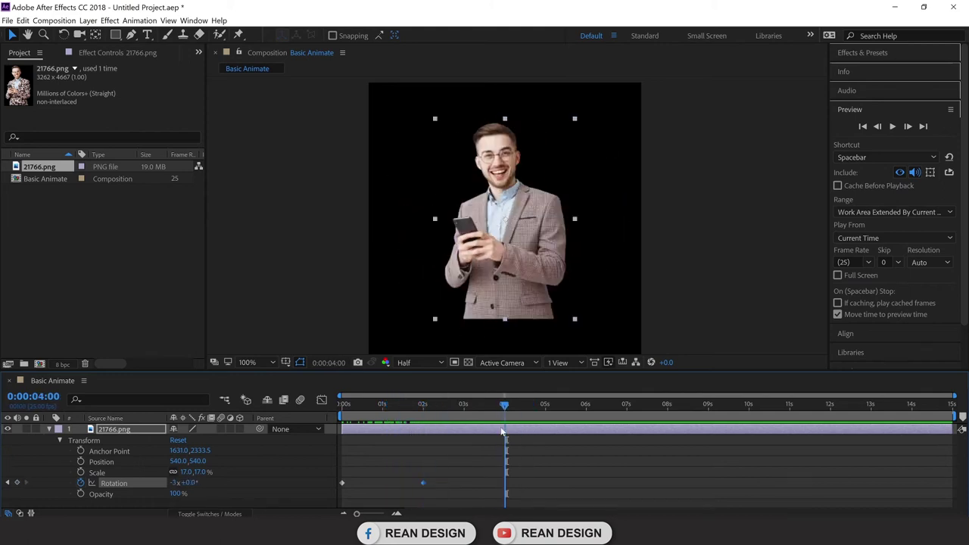
{"action": "left_click", "coordinate": [180, 482]}
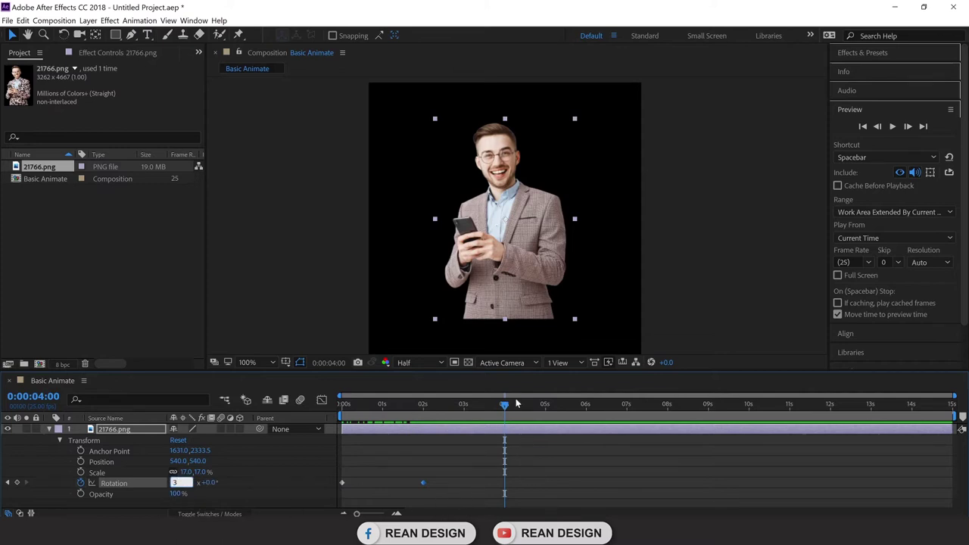
{"action": "key", "text": "Return"}
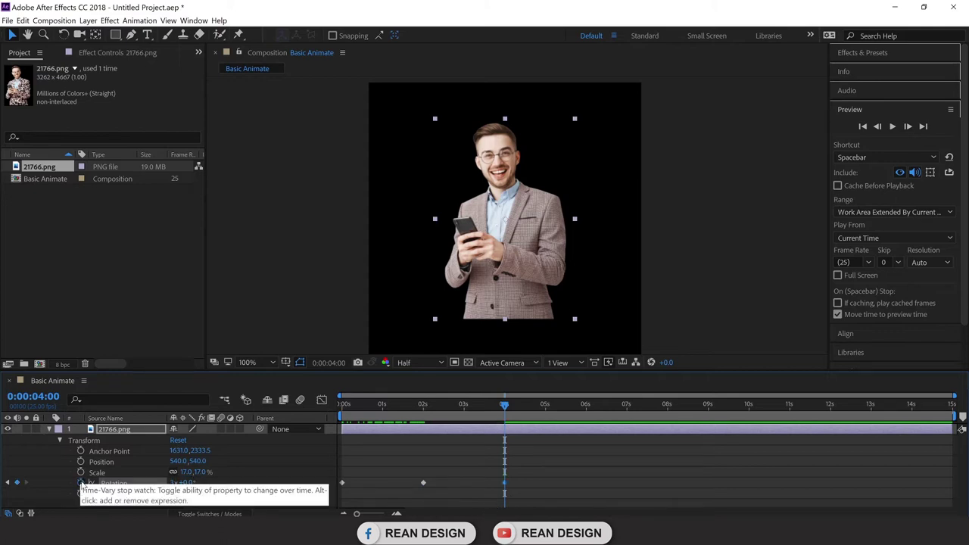
Deselect the layer and play the back-and-forth Rotation animation from the first frame.
{"action": "left_click", "coordinate": [301, 270]}
{"action": "left_click_drag", "start_coordinate": [502, 407], "coordinate": [283, 422]}
{"action": "key", "text": "space"}
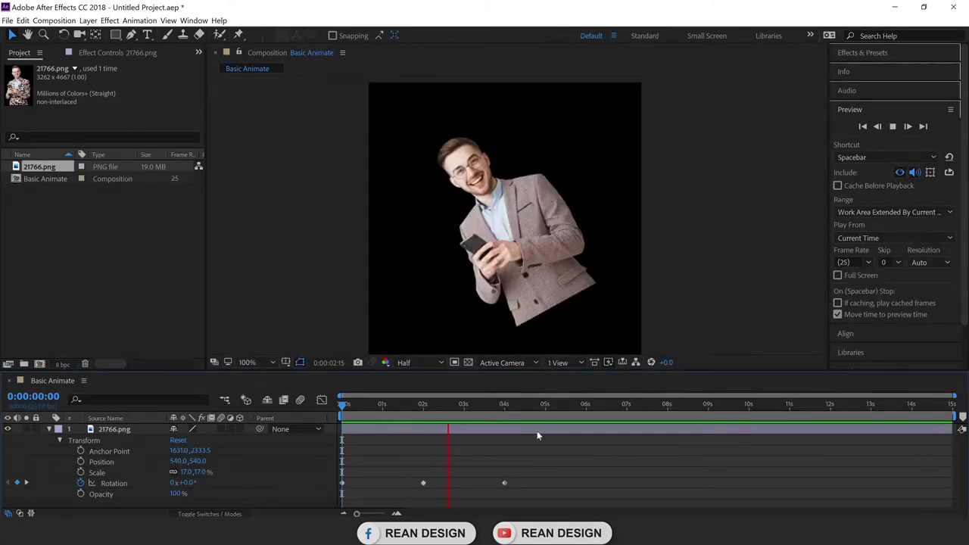
Stop the preview and delete all of the layer's Rotation keyframes.
{"action": "key", "text": "space"}
{"action": "left_click_drag", "start_coordinate": [513, 482], "coordinate": [419, 484]}
{"action": "key", "text": "Delete"}
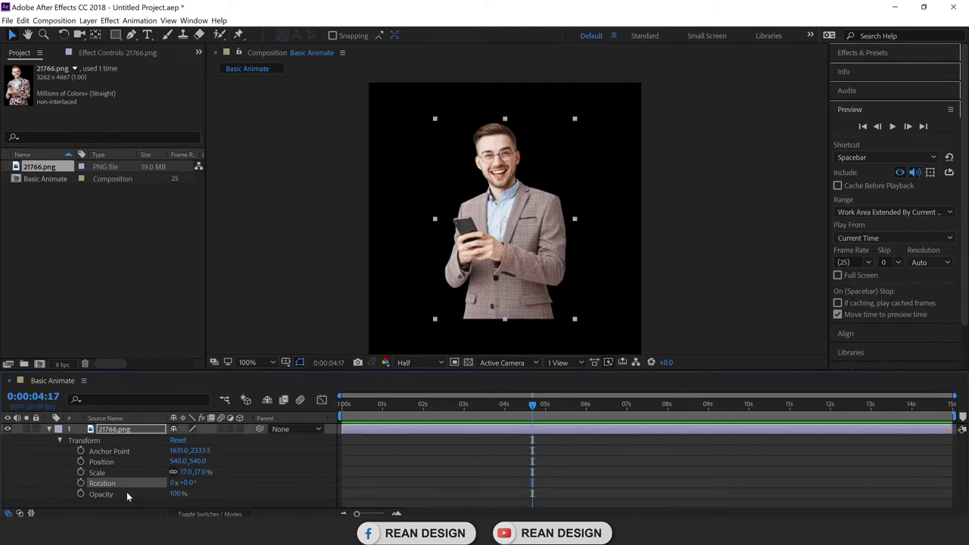
Turn on Opacity keyframing at 0 s and set the first keyframe to 0%.
{"action": "left_click", "coordinate": [126, 493]}
{"action": "left_click_drag", "start_coordinate": [535, 411], "coordinate": [333, 431]}
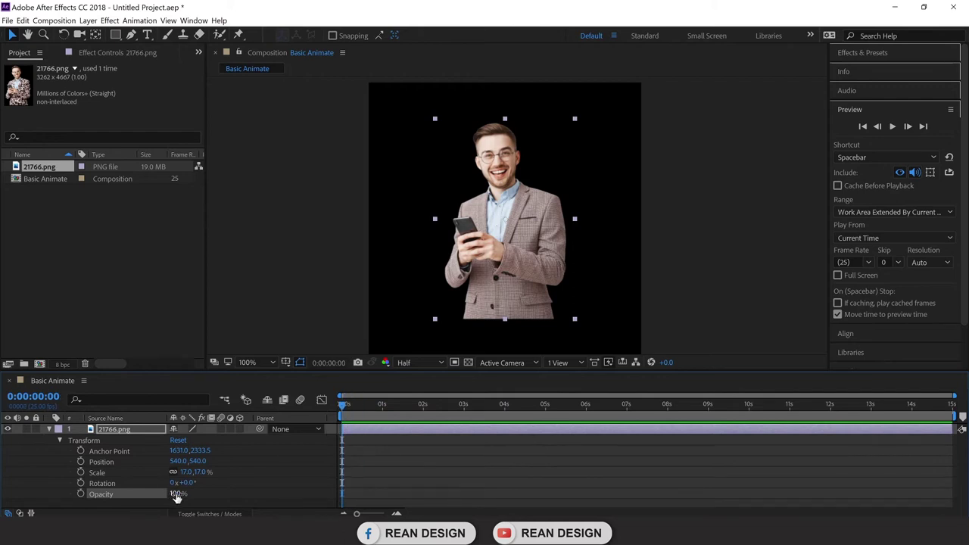
{"action": "mouse_move", "coordinate": [176, 496]}
{"action": "left_mouse_down"}
{"action": "mouse_move", "coordinate": [107, 511]}
{"action": "mouse_move", "coordinate": [138, 498]}
{"action": "mouse_move", "coordinate": [185, 498]}
{"action": "left_mouse_up"}
{"action": "left_click", "coordinate": [81, 494]}
{"action": "type", "text": "0"}
{"action": "key", "text": "Return"}
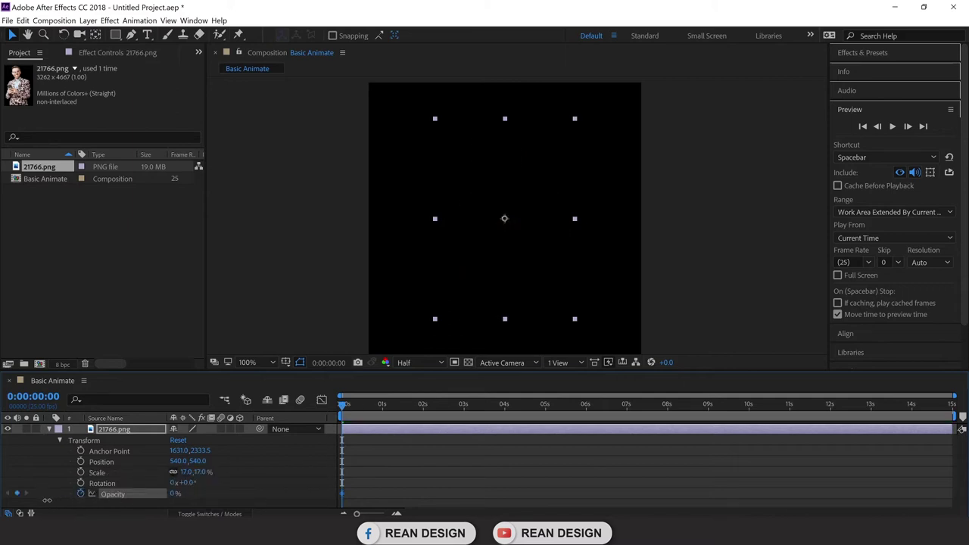
Add an Opacity keyframe of 100% at 0:00:01:24.
{"action": "left_click", "coordinate": [392, 411]}
{"action": "left_click", "coordinate": [424, 407]}
{"action": "key", "text": "Page_Up"}
{"action": "key", "text": "Page_Up"}
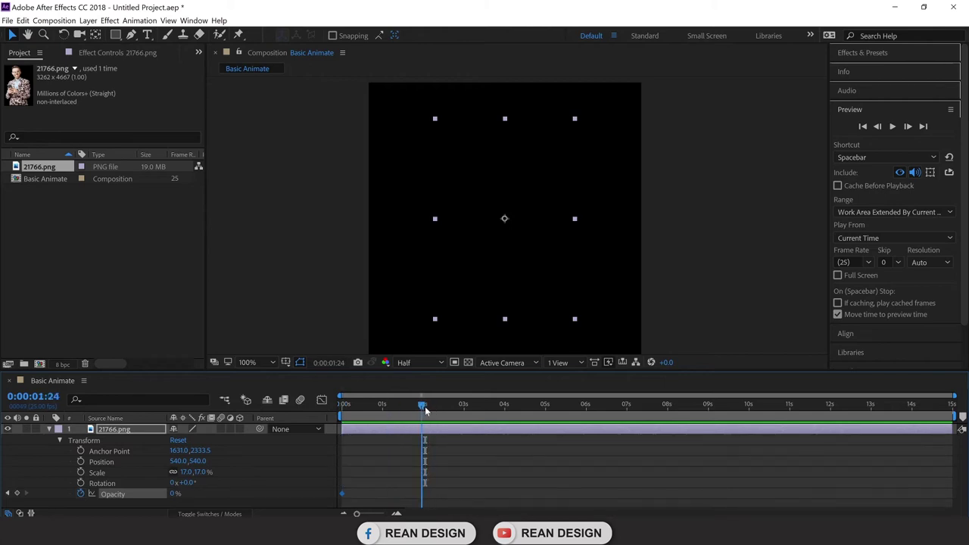
{"action": "left_click", "coordinate": [175, 494]}
{"action": "type", "text": "100"}
{"action": "key", "text": "Return"}
Play the Opacity fade-in from the start of the composition.
{"action": "left_click_drag", "start_coordinate": [422, 407], "coordinate": [316, 422]}
{"action": "key", "text": "space"}
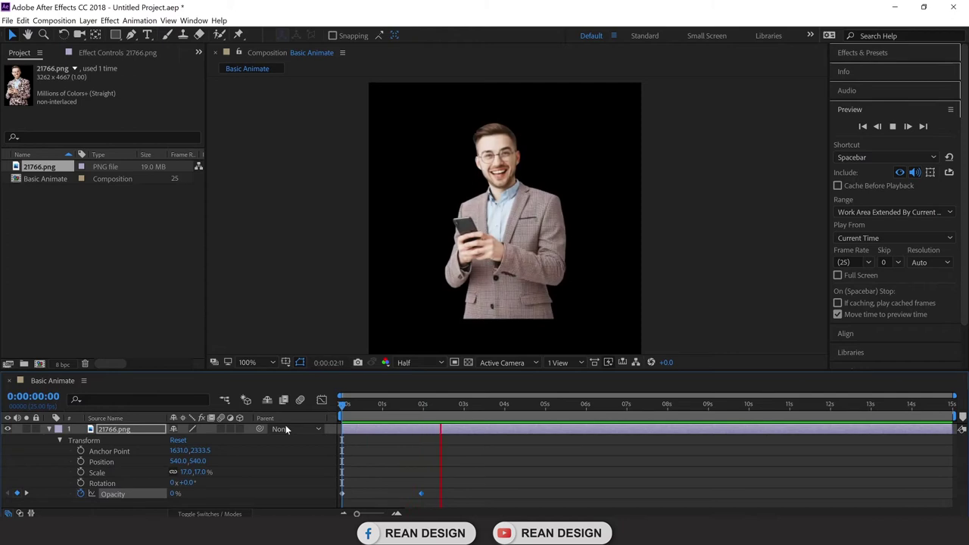
{"action": "key", "text": "space"}
Remove both Opacity keyframes, turn off Opacity keyframing and set the layer's Opacity to 100%.
{"action": "left_click", "coordinate": [425, 493]}
{"action": "left_click", "coordinate": [422, 493]}
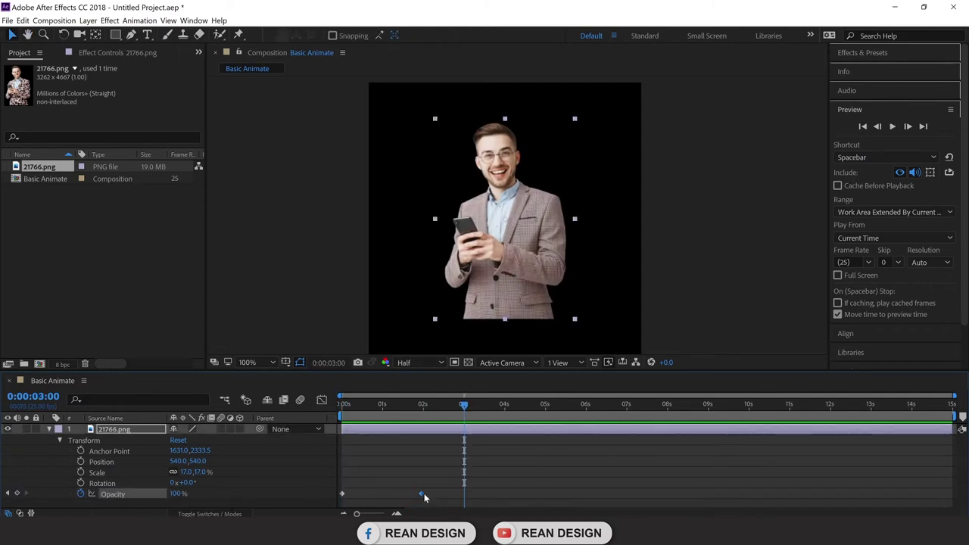
{"action": "key", "text": "Delete"}
{"action": "left_click", "coordinate": [342, 493]}
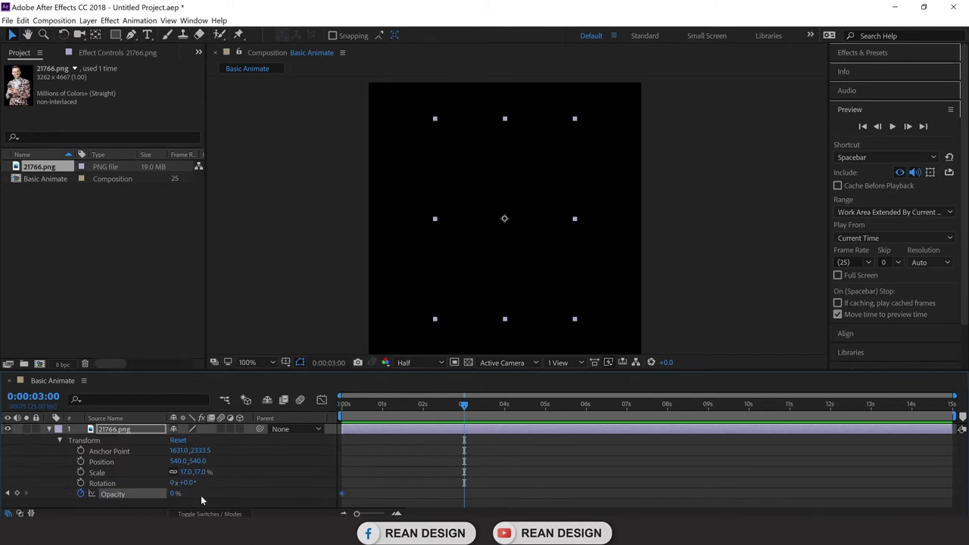
{"action": "left_click", "coordinate": [173, 494]}
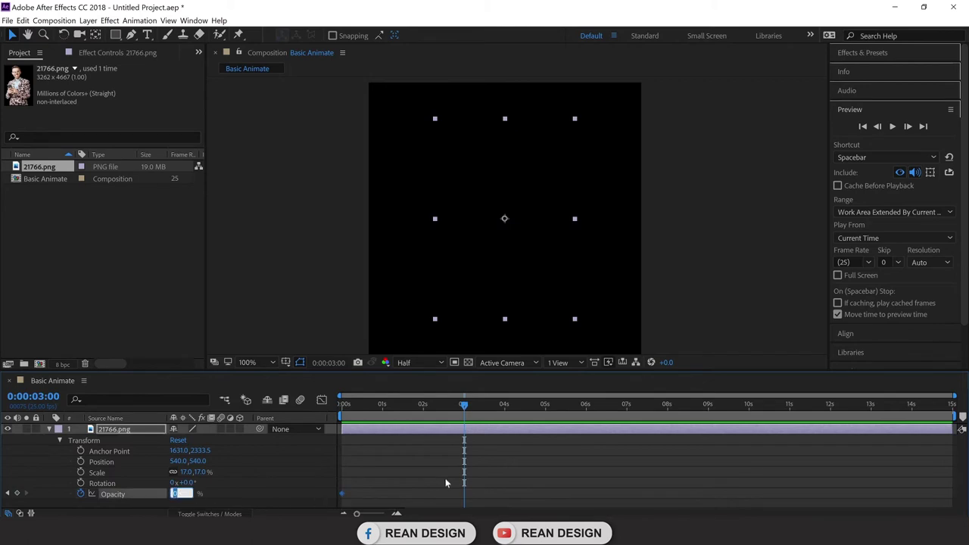
{"action": "left_click", "coordinate": [338, 494]}
{"action": "left_click", "coordinate": [342, 494]}
{"action": "left_click", "coordinate": [81, 493]}
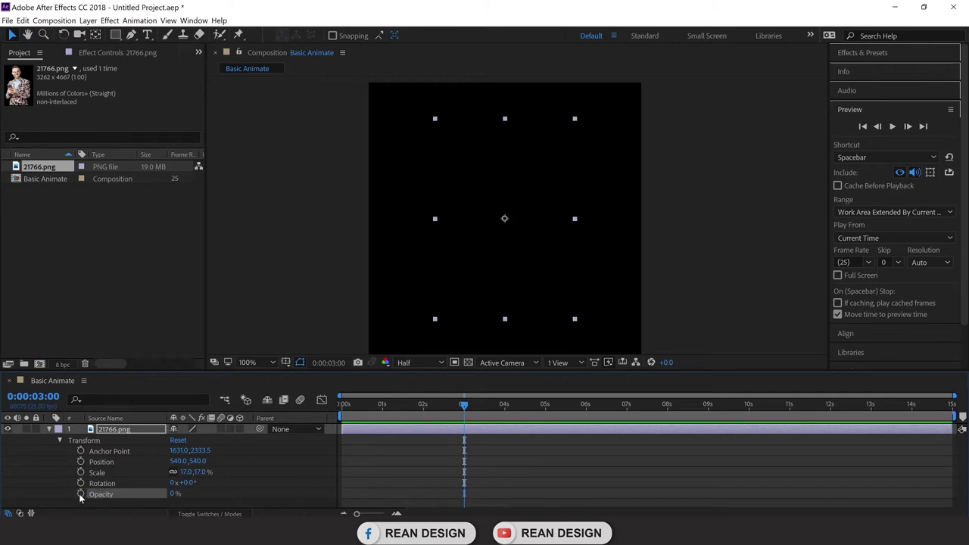
{"action": "left_click", "coordinate": [174, 493]}
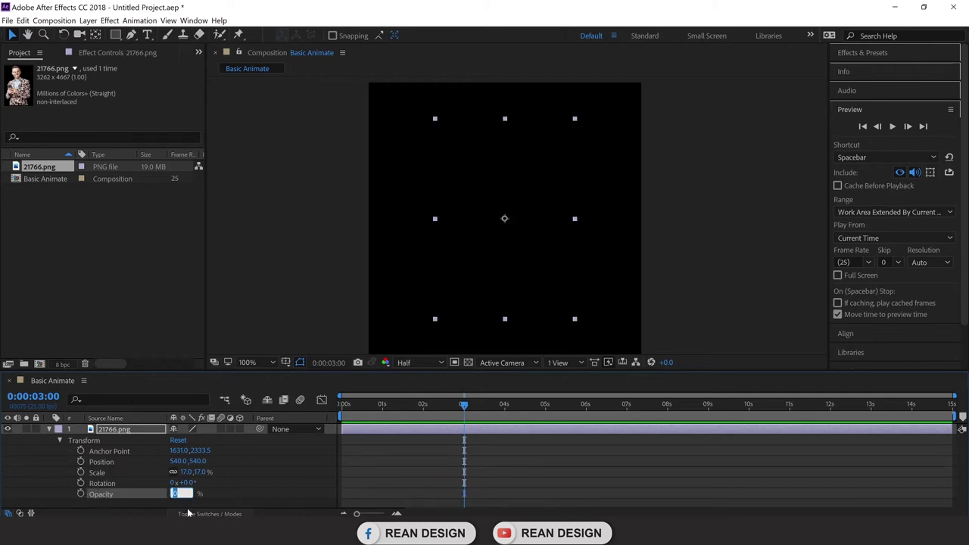
{"action": "type", "text": "100"}
{"action": "key", "text": "Return"}
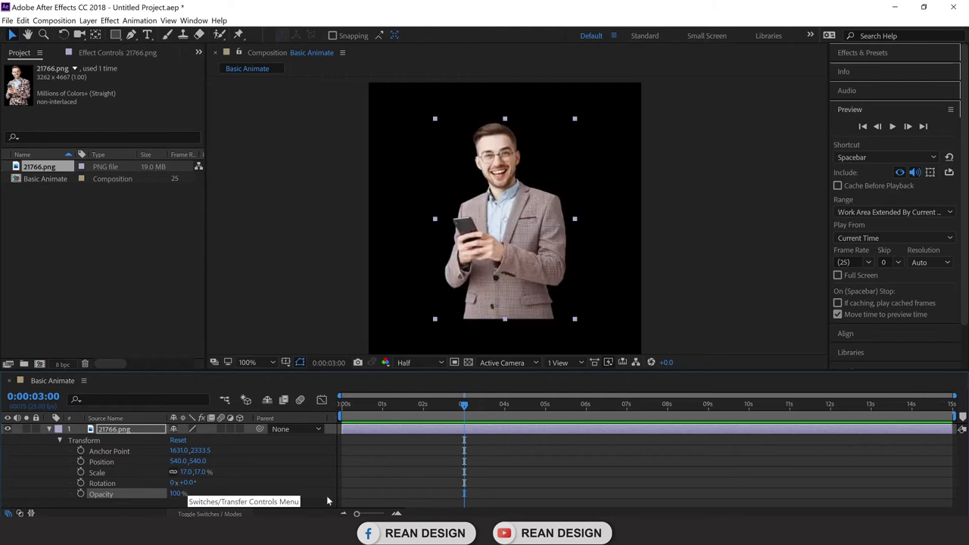
Select the image layer and add a Position keyframe of 540, 540 at 2 s.
{"action": "left_click", "coordinate": [495, 475]}
{"action": "key", "text": "Page_Up"}
{"action": "key", "text": "Home"}
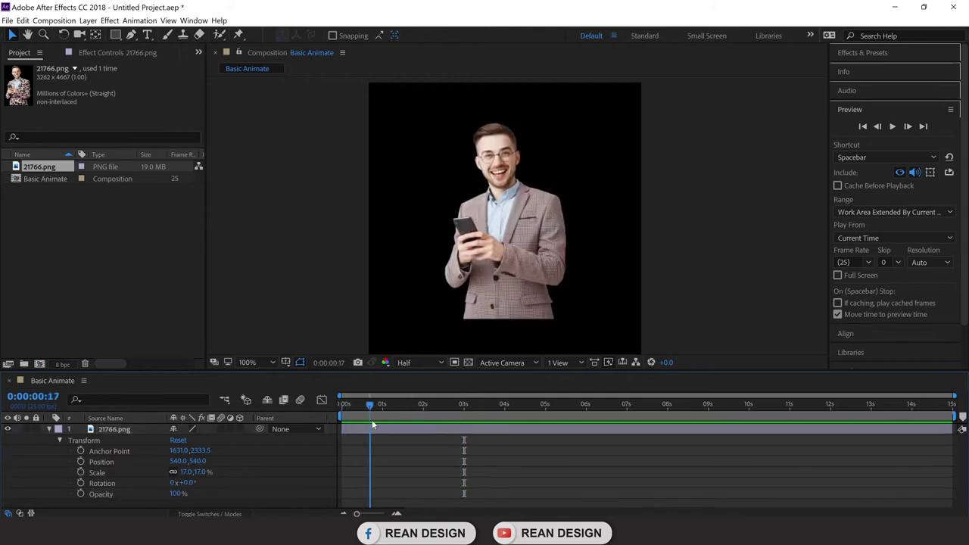
{"action": "left_click", "coordinate": [331, 428]}
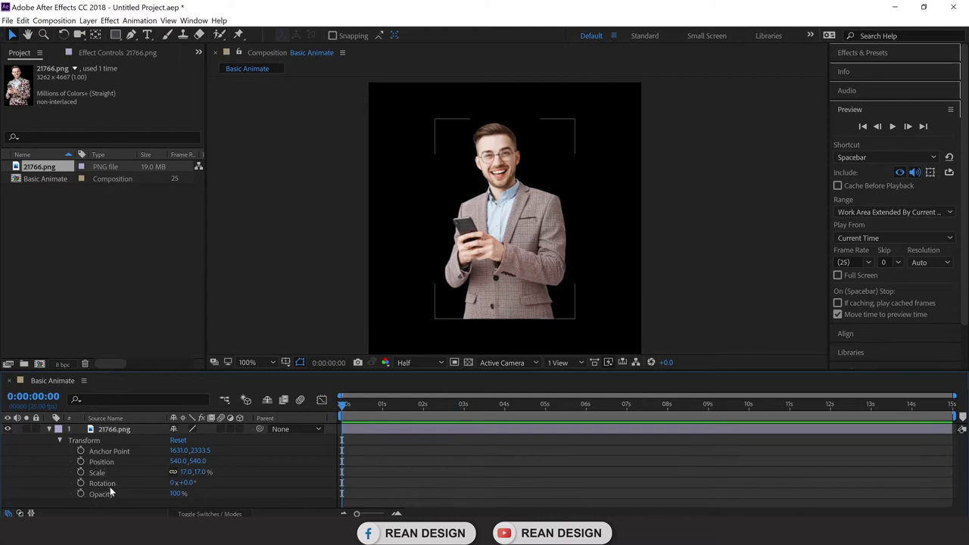
{"action": "mouse_move", "coordinate": [342, 409]}
{"action": "left_mouse_down"}
{"action": "mouse_move", "coordinate": [368, 409]}
{"action": "mouse_move", "coordinate": [325, 409]}
{"action": "left_mouse_up"}
{"action": "left_click", "coordinate": [127, 505]}
{"action": "left_click", "coordinate": [471, 297]}
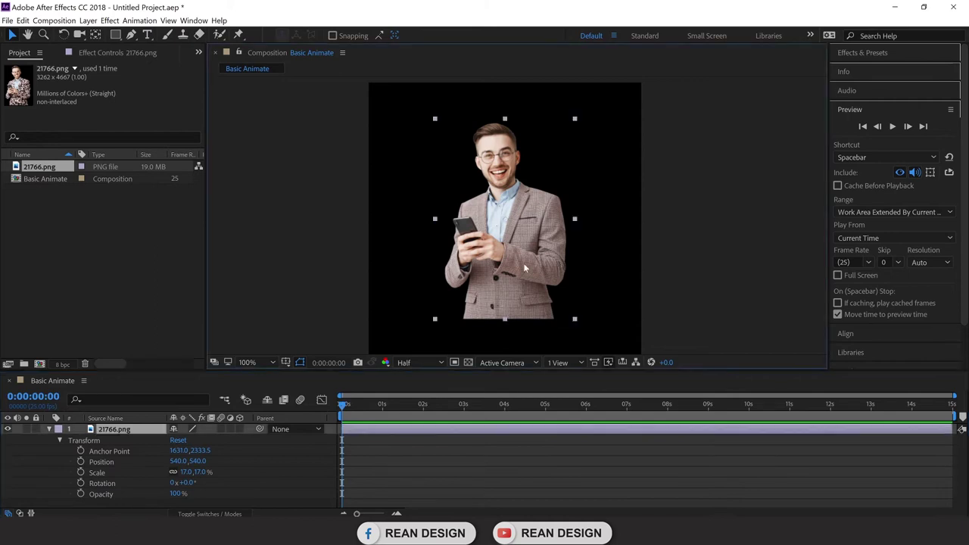
{"action": "left_click", "coordinate": [98, 463]}
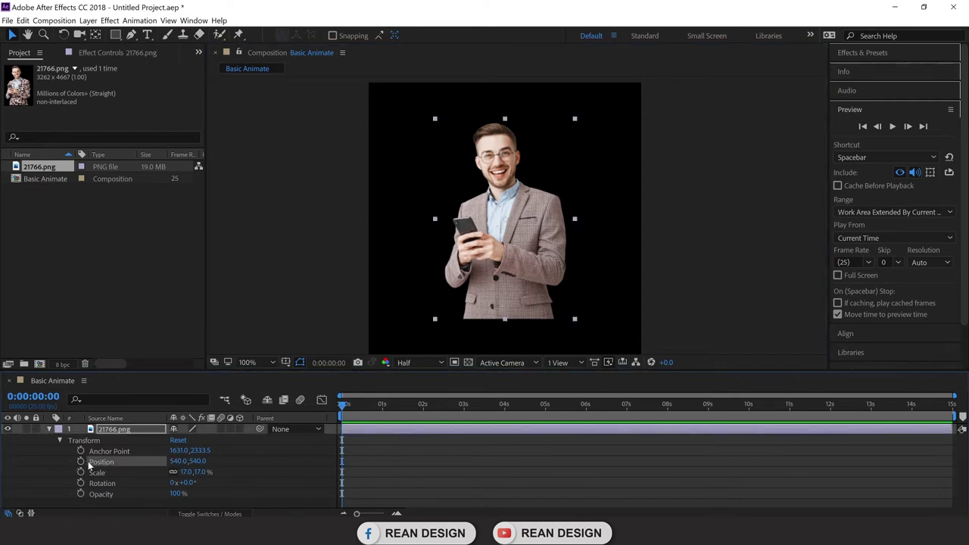
{"action": "left_click", "coordinate": [80, 462]}
{"action": "key", "text": "ctrl+z"}
{"action": "left_click_drag", "start_coordinate": [347, 409], "coordinate": [426, 423]}
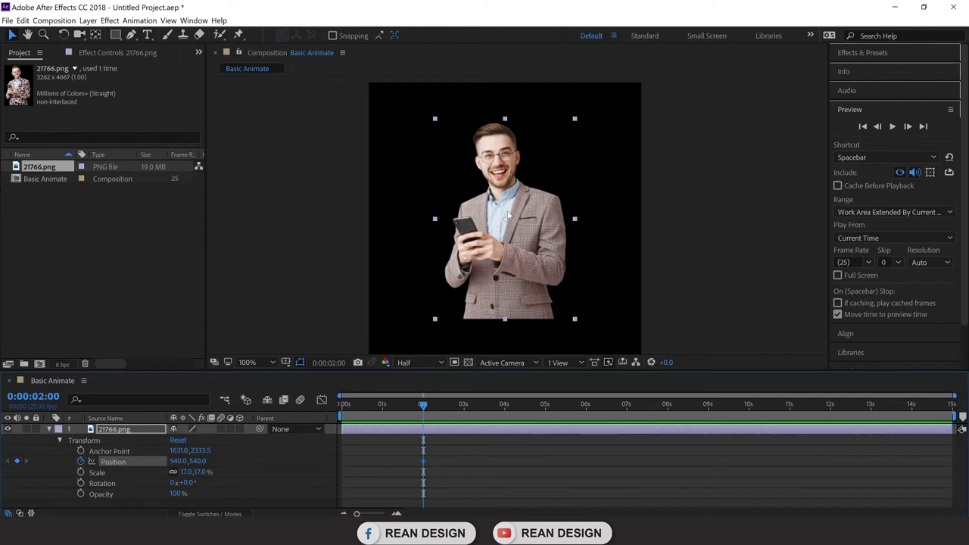
Add a Position keyframe at 0 s by moving the image straight up to about 540, -155, and play the slide-in.
{"action": "left_click_drag", "start_coordinate": [423, 406], "coordinate": [313, 433]}
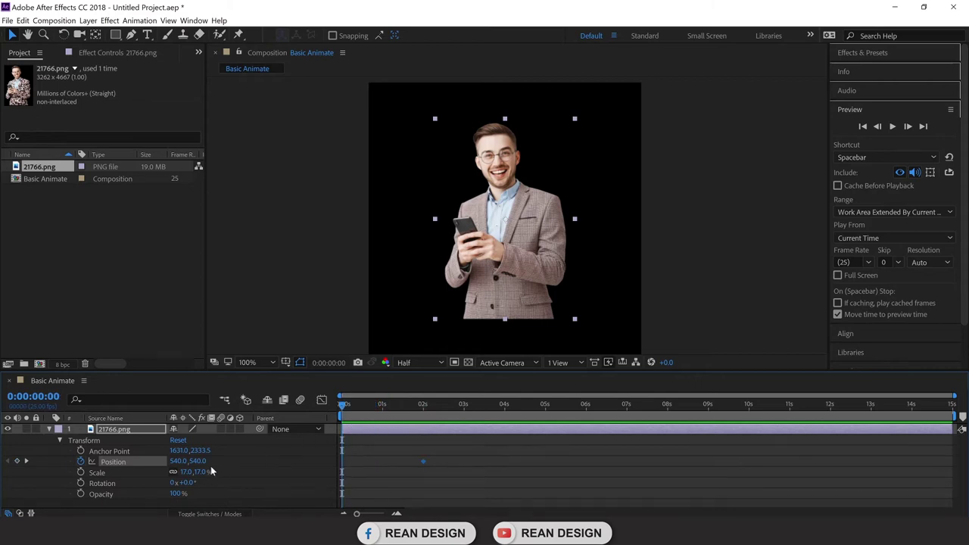
{"action": "left_click_drag", "start_coordinate": [512, 290], "coordinate": [515, 125]}
{"action": "key", "text": "space"}
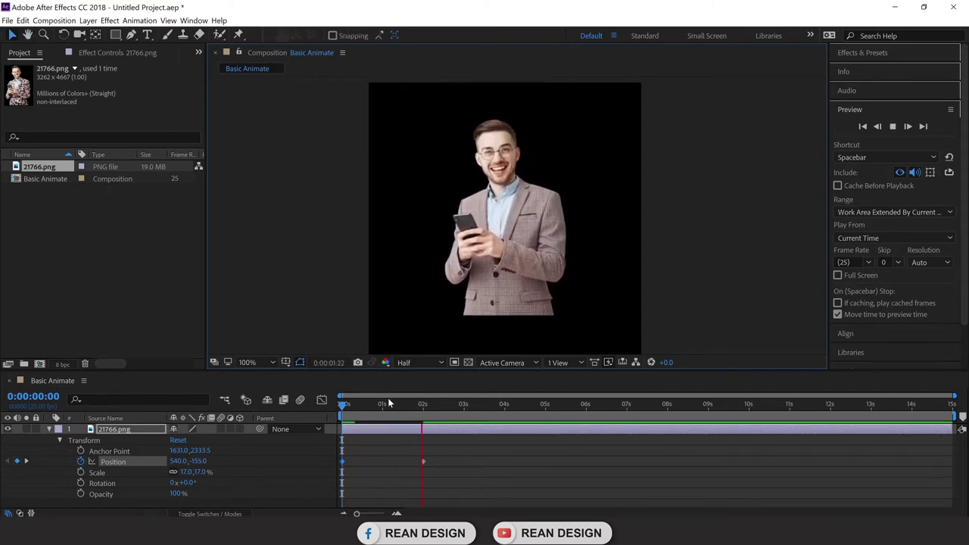
{"action": "key", "text": "space"}
Move the second Position keyframe earlier so that it sits exactly at 1 s.
{"action": "left_click_drag", "start_coordinate": [444, 416], "coordinate": [386, 425]}
{"action": "left_click_drag", "start_coordinate": [424, 463], "coordinate": [383, 463]}
{"action": "key", "text": "j"}
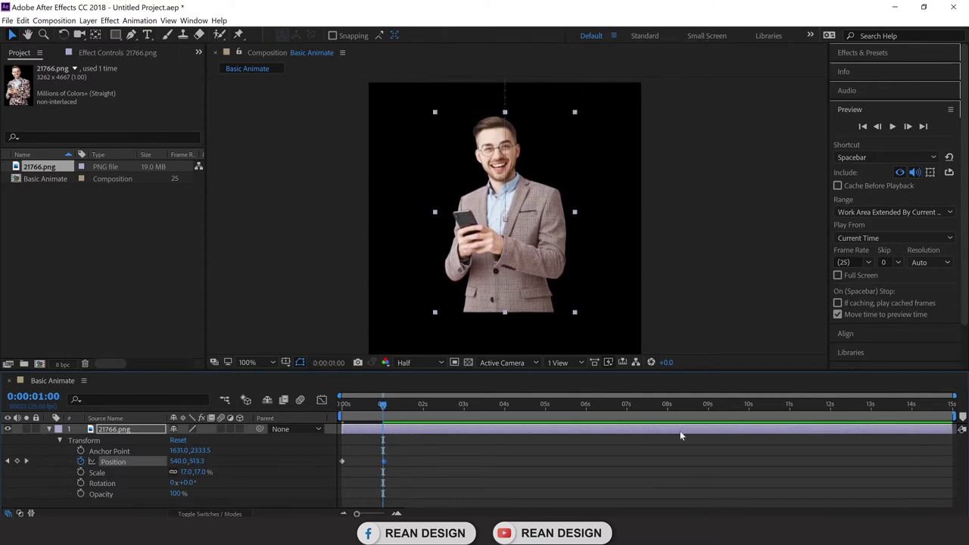
{"action": "left_click_drag", "start_coordinate": [955, 396], "coordinate": [488, 395]}
{"action": "scroll", "coordinate": [485, 421], "scroll_direction": "up", "scroll_amount": 2}
{"action": "scroll", "coordinate": [484, 424], "scroll_direction": "down", "scroll_amount": 3}
{"action": "scroll", "coordinate": [483, 428], "scroll_direction": "up", "scroll_amount": 1}
{"action": "scroll", "coordinate": [483, 428], "scroll_direction": "up", "scroll_amount": 5}
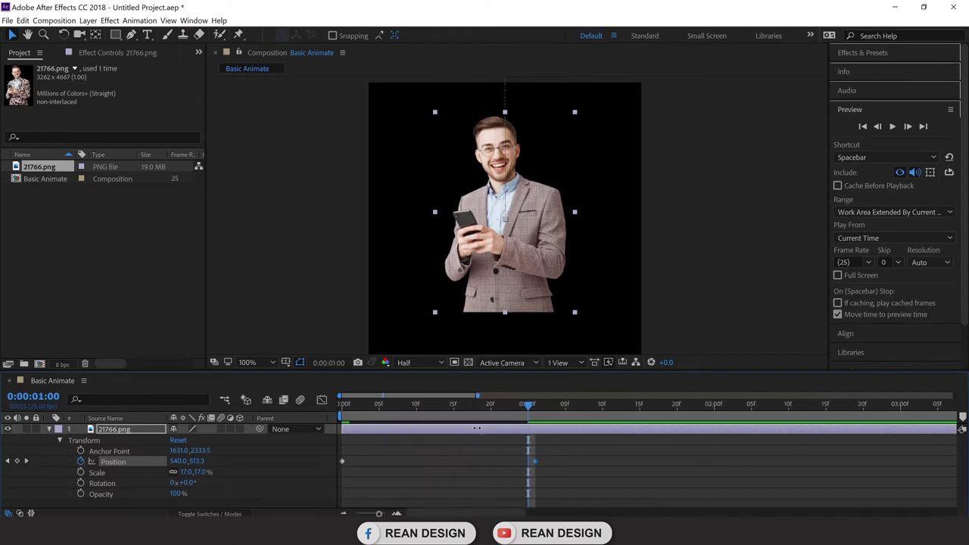
{"action": "scroll", "coordinate": [430, 428], "scroll_direction": "up", "scroll_amount": 4}
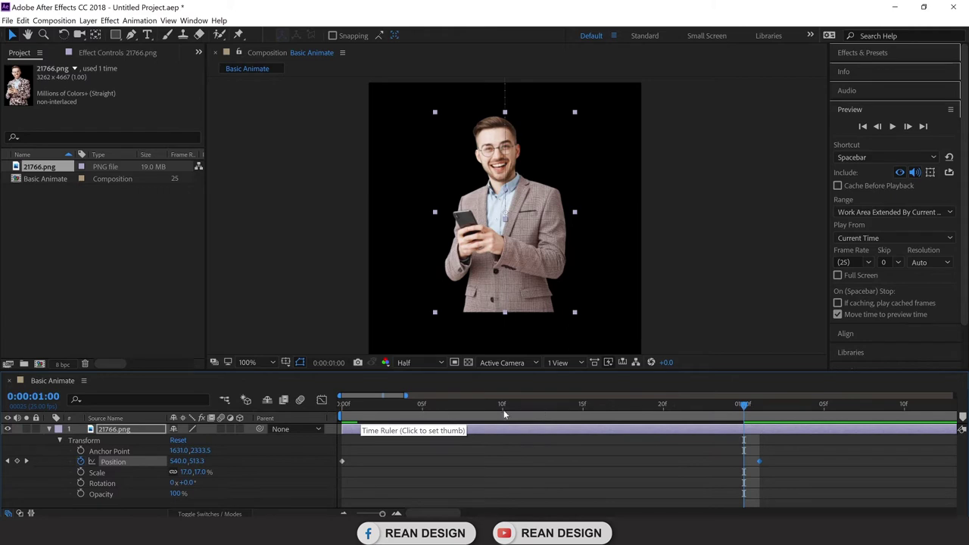
{"action": "mouse_move", "coordinate": [743, 406]}
{"action": "left_mouse_down"}
{"action": "mouse_move", "coordinate": [702, 417]}
{"action": "mouse_move", "coordinate": [659, 412]}
{"action": "mouse_move", "coordinate": [759, 407]}
{"action": "left_mouse_up"}
{"action": "left_click_drag", "start_coordinate": [759, 461], "coordinate": [743, 461]}
{"action": "key", "text": "space"}
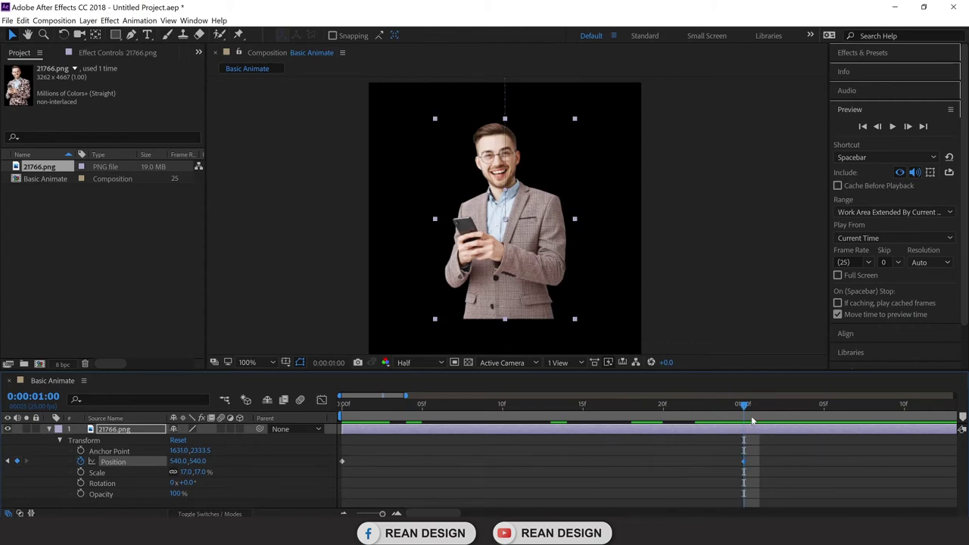
Make the timeline area taller and add an Opacity keyframe of 100% at 1 s.
{"action": "left_click_drag", "start_coordinate": [745, 410], "coordinate": [308, 449]}
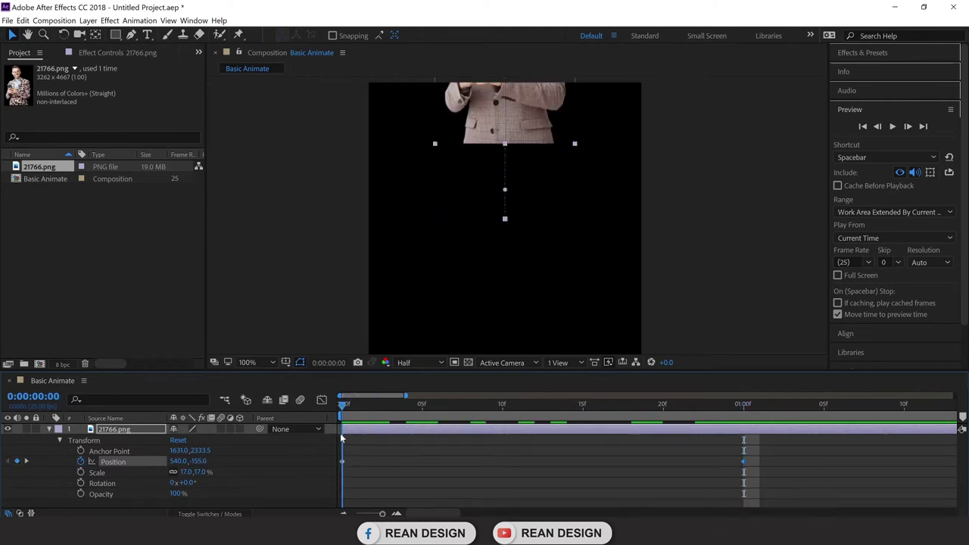
{"action": "left_click_drag", "start_coordinate": [339, 371], "coordinate": [336, 333]}
{"action": "left_click_drag", "start_coordinate": [344, 376], "coordinate": [753, 403]}
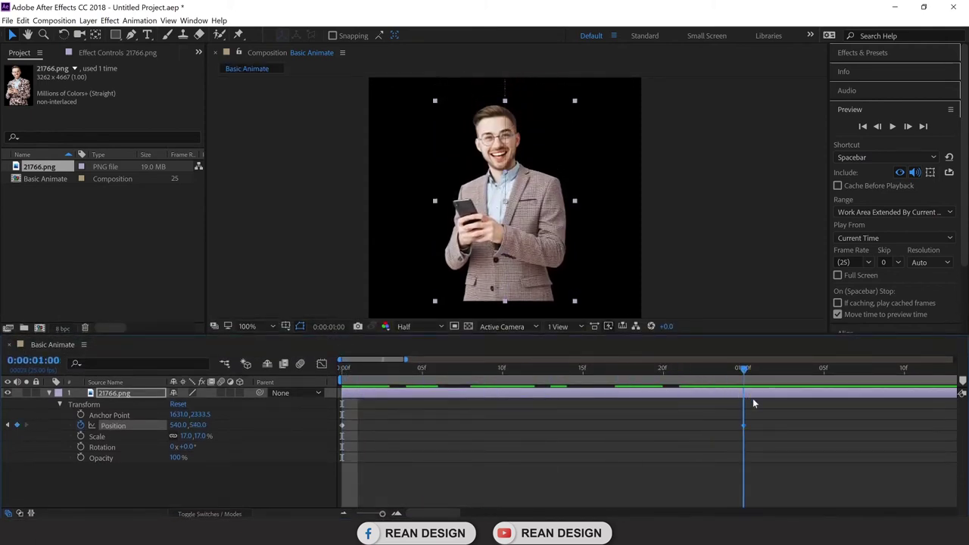
{"action": "left_click", "coordinate": [125, 462]}
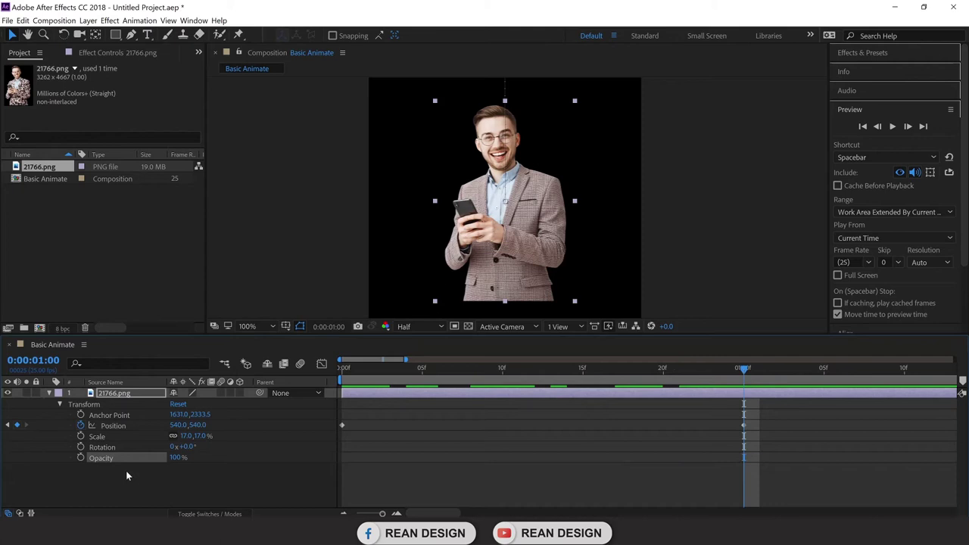
{"action": "left_click", "coordinate": [80, 458]}
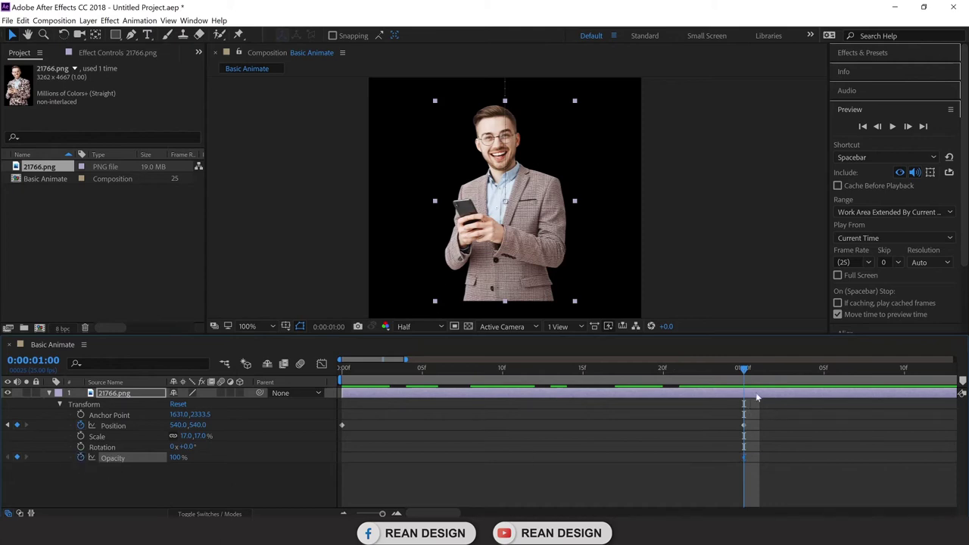
Add an Opacity keyframe of 0% at frame 5 and move it to frame 10.
{"action": "left_click_drag", "start_coordinate": [743, 372], "coordinate": [420, 416]}
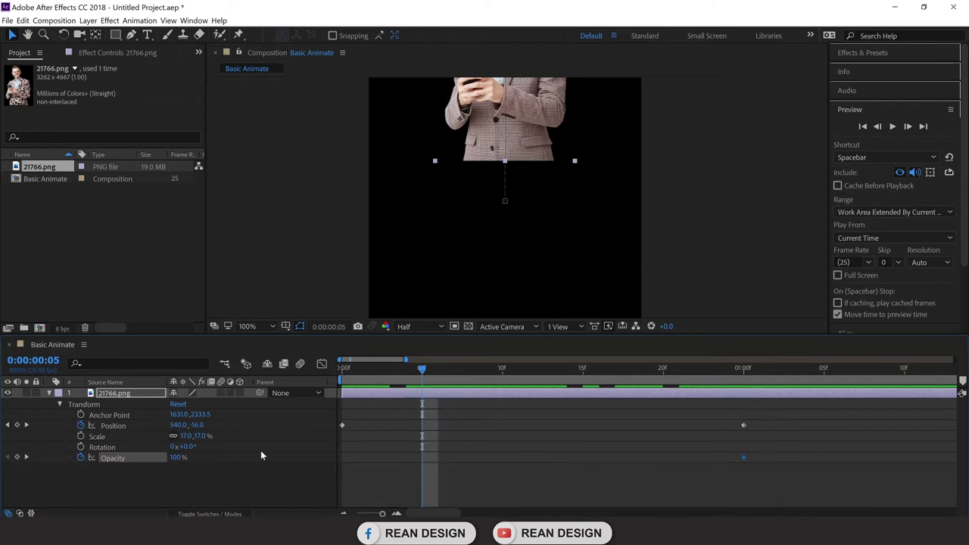
{"action": "left_click_drag", "start_coordinate": [180, 456], "coordinate": [68, 468]}
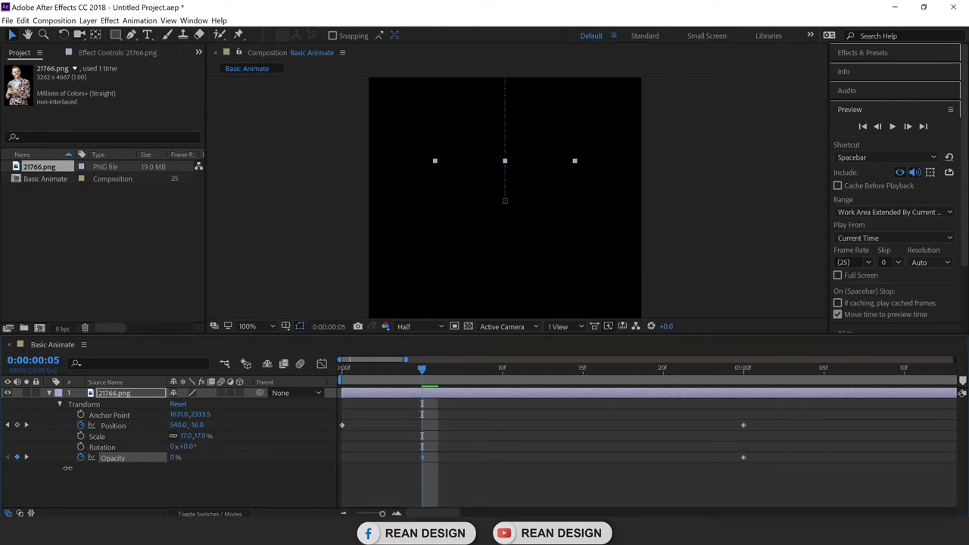
{"action": "left_click", "coordinate": [224, 488]}
{"action": "left_click_drag", "start_coordinate": [345, 383], "coordinate": [504, 389]}
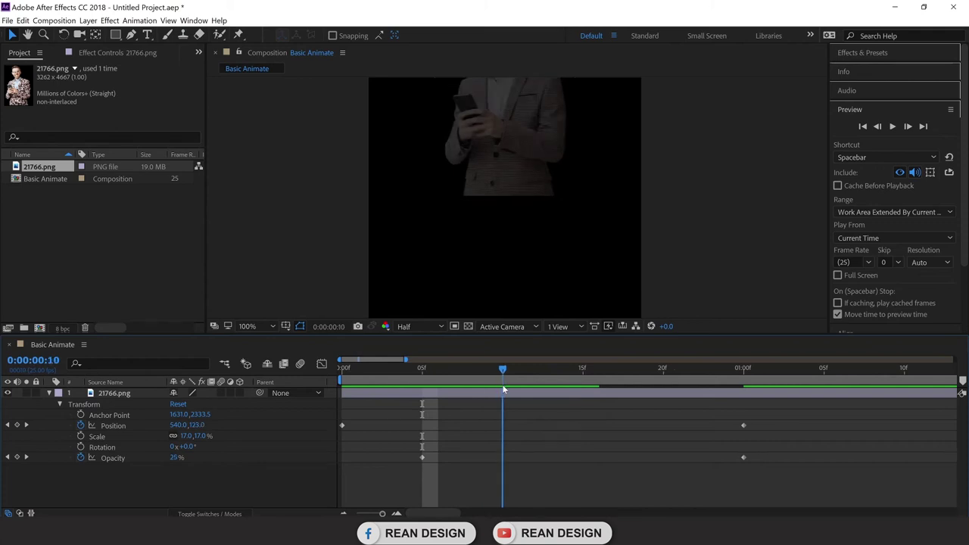
{"action": "left_click_drag", "start_coordinate": [421, 457], "coordinate": [502, 454]}
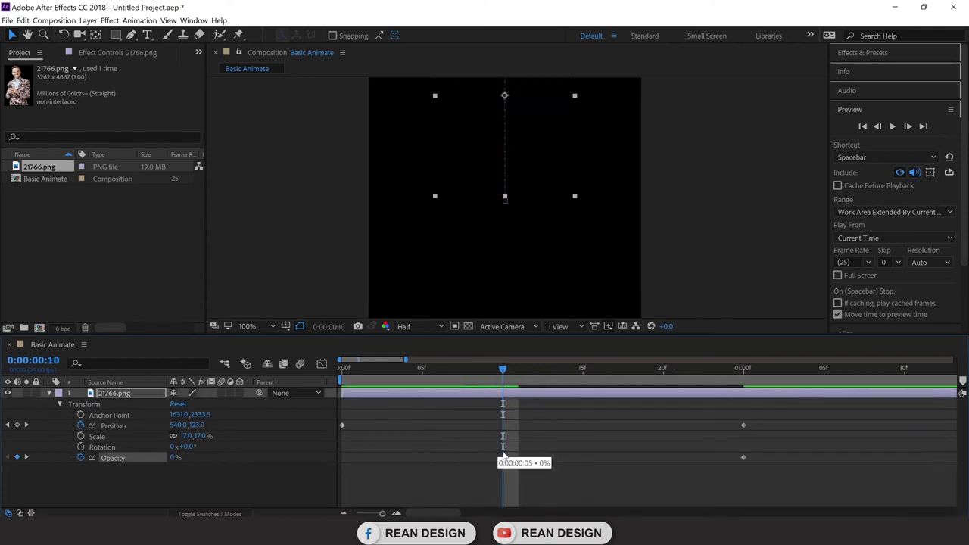
Play the combined Position and Opacity animation twice from the first frame.
{"action": "left_click_drag", "start_coordinate": [505, 372], "coordinate": [284, 402]}
{"action": "key", "text": "space"}
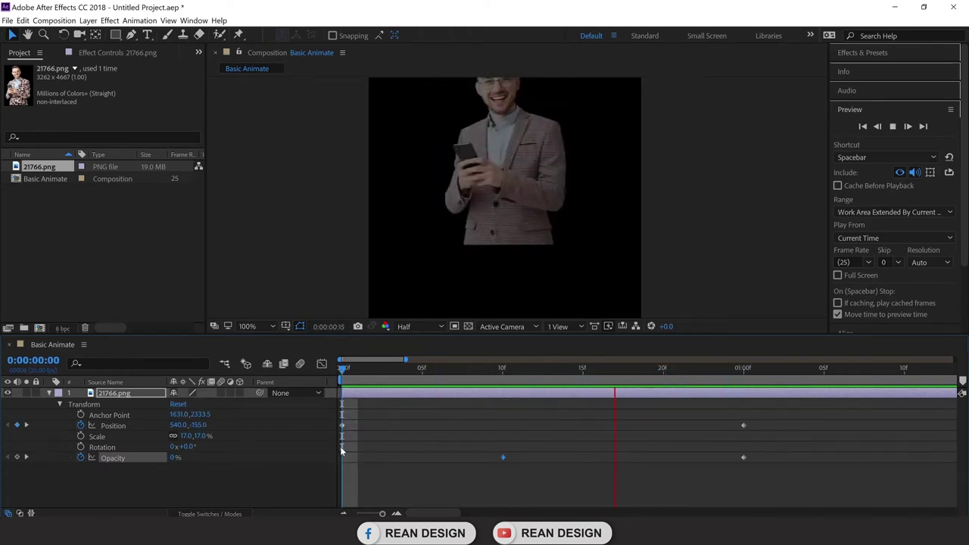
{"action": "key", "text": "space"}
{"action": "left_click", "coordinate": [389, 372]}
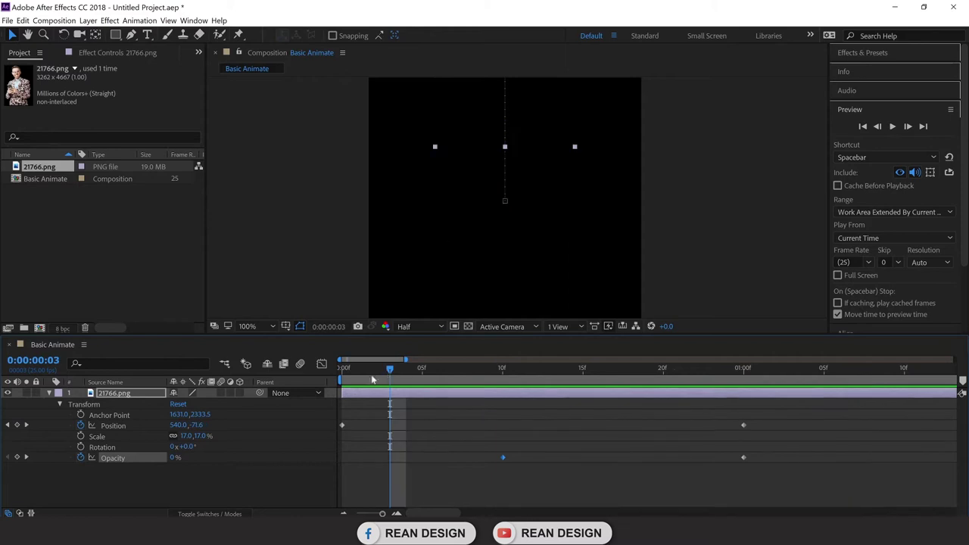
{"action": "key", "text": "Home"}
{"action": "key", "text": "space"}
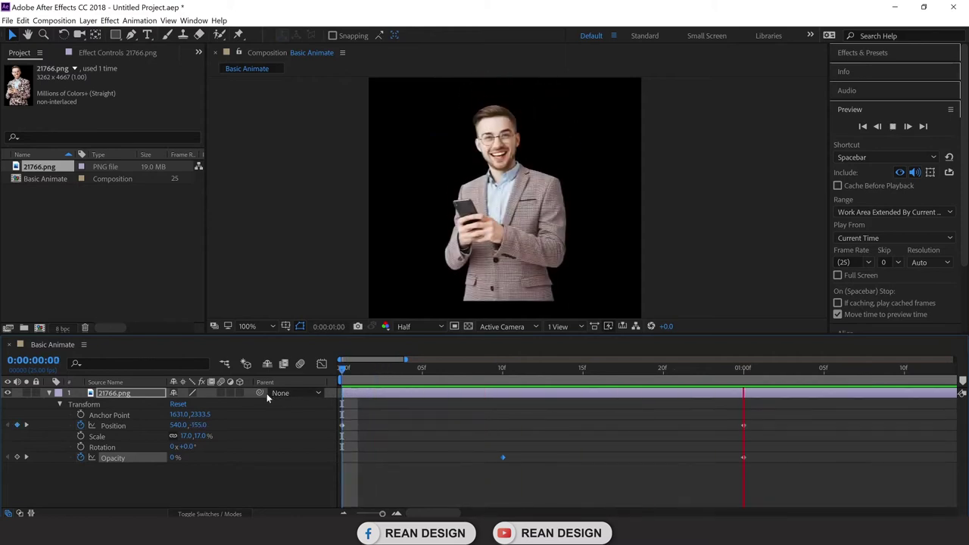
{"action": "key", "text": "space"}
Scrub through the slide-in and fade-in from the first frame to past 1 s, and again from 0 s to 1 s.
{"action": "key", "text": "Page_Up"}
{"action": "key", "text": "Home"}
{"action": "key", "text": "Page_Down"}
{"action": "key", "text": "Page_Down"}
{"action": "key", "text": "Page_Down"}
{"action": "key", "text": "Page_Down"}
{"action": "key", "text": "Page_Down"}
{"action": "key", "text": "Page_Down"}
{"action": "key", "text": "Page_Down"}
{"action": "key", "text": "Page_Down"}
{"action": "key", "text": "Page_Down"}
{"action": "key", "text": "Page_Down"}
{"action": "key", "text": "Page_Down"}
{"action": "key", "text": "Page_Down"}
{"action": "key", "text": "Page_Down"}
{"action": "key", "text": "Page_Down"}
{"action": "key", "text": "Page_Down"}
{"action": "key", "text": "Page_Down"}
{"action": "key", "text": "Page_Down"}
{"action": "key", "text": "Page_Down"}
{"action": "key", "text": "Home"}
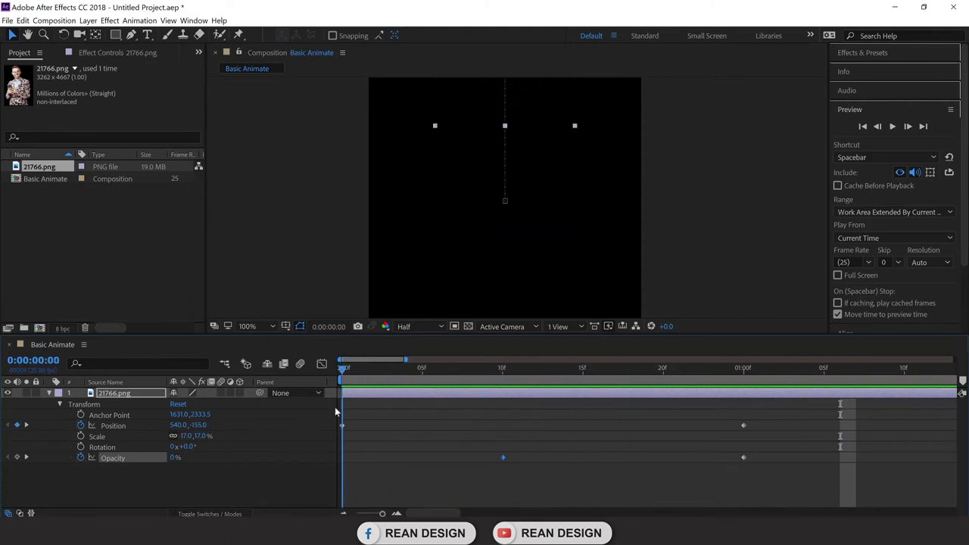
{"action": "left_click_drag", "start_coordinate": [347, 407], "coordinate": [743, 386]}
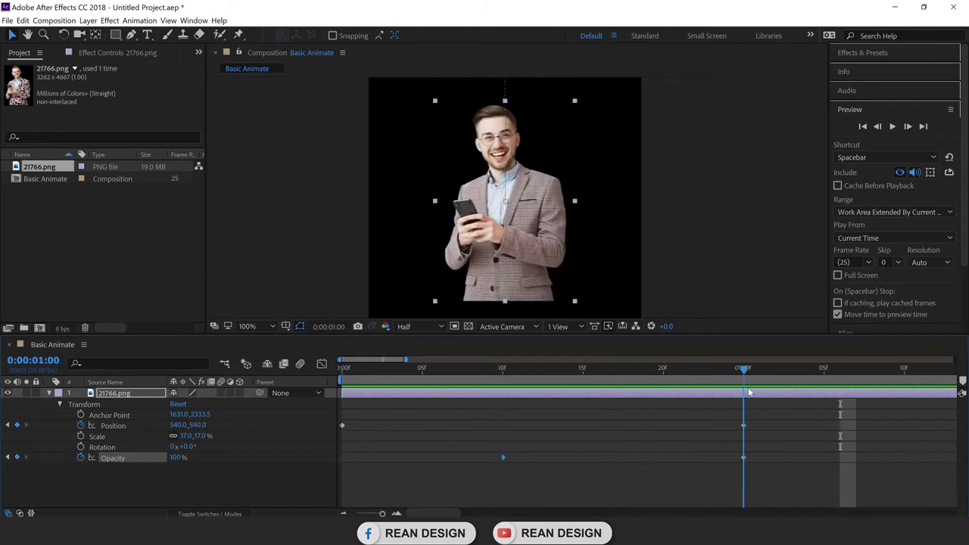
Keyframe the image's Rotation at 0 turns at 1 s and 3 full turns at frame 10.
{"action": "left_click", "coordinate": [137, 448]}
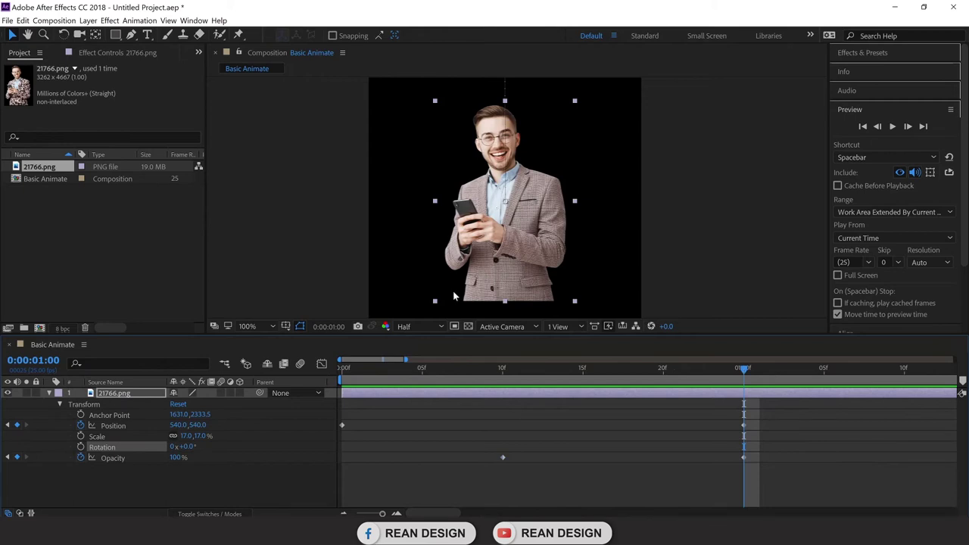
{"action": "left_click", "coordinate": [80, 447]}
{"action": "left_click", "coordinate": [152, 495]}
{"action": "left_click", "coordinate": [743, 446]}
{"action": "left_click_drag", "start_coordinate": [743, 373], "coordinate": [506, 428]}
{"action": "left_click", "coordinate": [176, 447]}
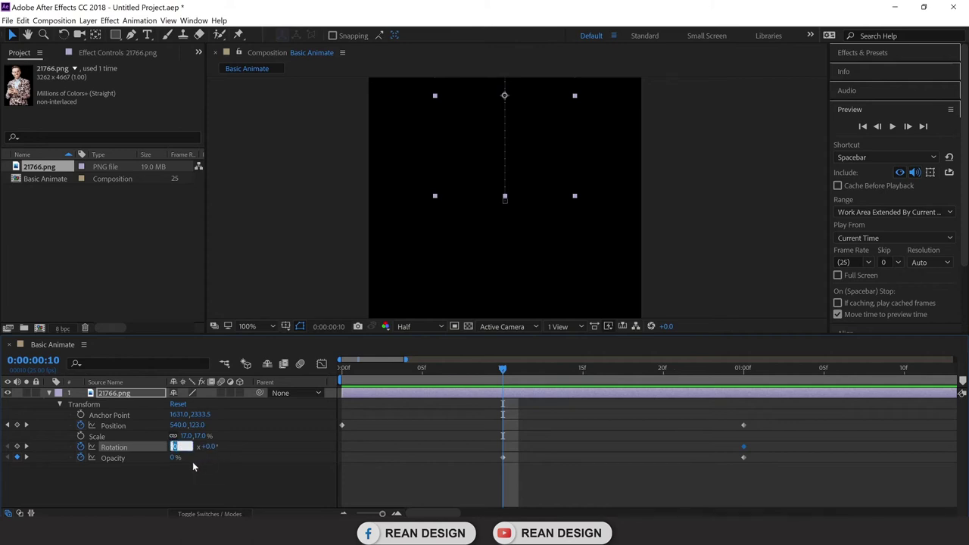
{"action": "left_click", "coordinate": [407, 485]}
Keyframe the image's Scale at 17% at 1 s and 0% at frame 5.
{"action": "left_click_drag", "start_coordinate": [503, 369], "coordinate": [748, 395]}
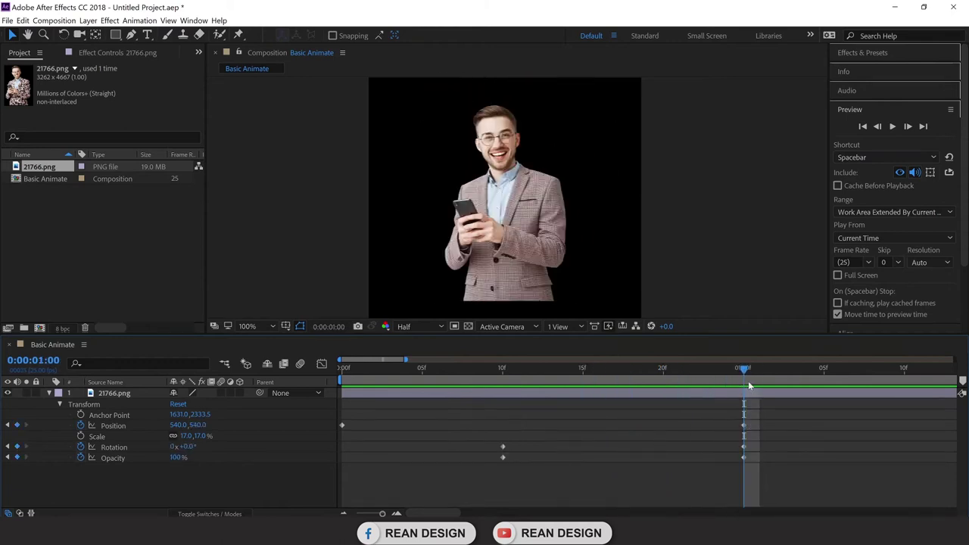
{"action": "left_click", "coordinate": [97, 436]}
{"action": "left_click_drag", "start_coordinate": [731, 375], "coordinate": [427, 405]}
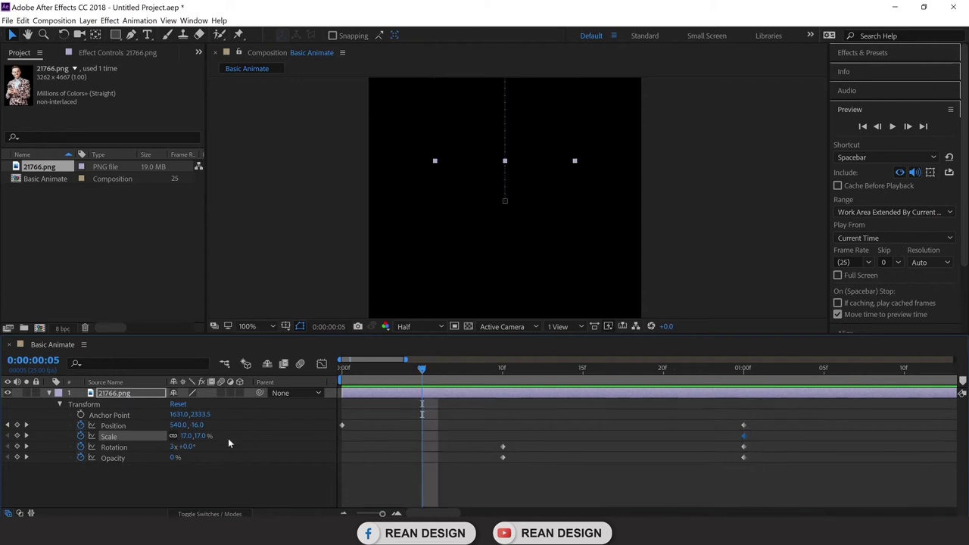
{"action": "left_click", "coordinate": [185, 437]}
{"action": "type", "text": "0"}
{"action": "key", "text": "Return"}
{"action": "left_click", "coordinate": [269, 474]}
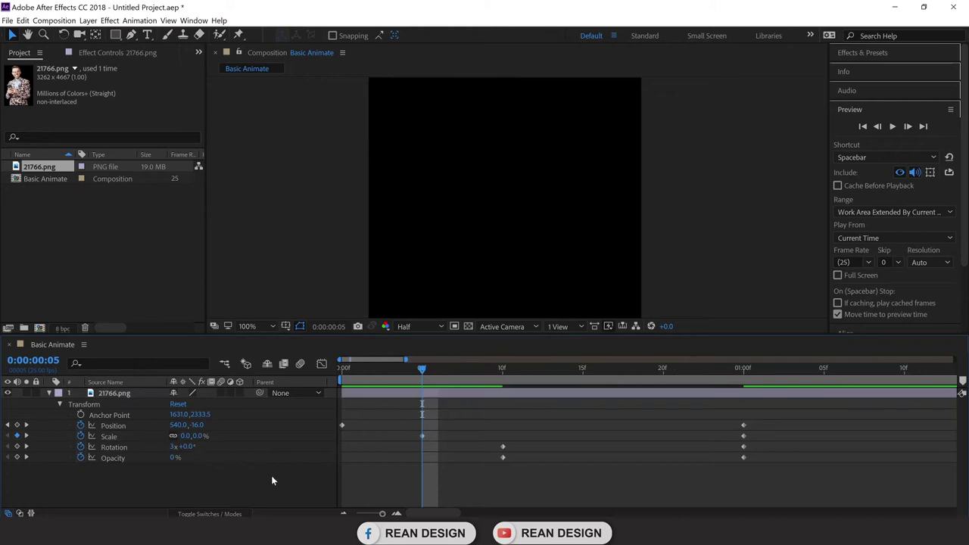
Play the combined four-property animation from the first frame and scrub through it to just past 1 s.
{"action": "left_click_drag", "start_coordinate": [418, 370], "coordinate": [332, 382]}
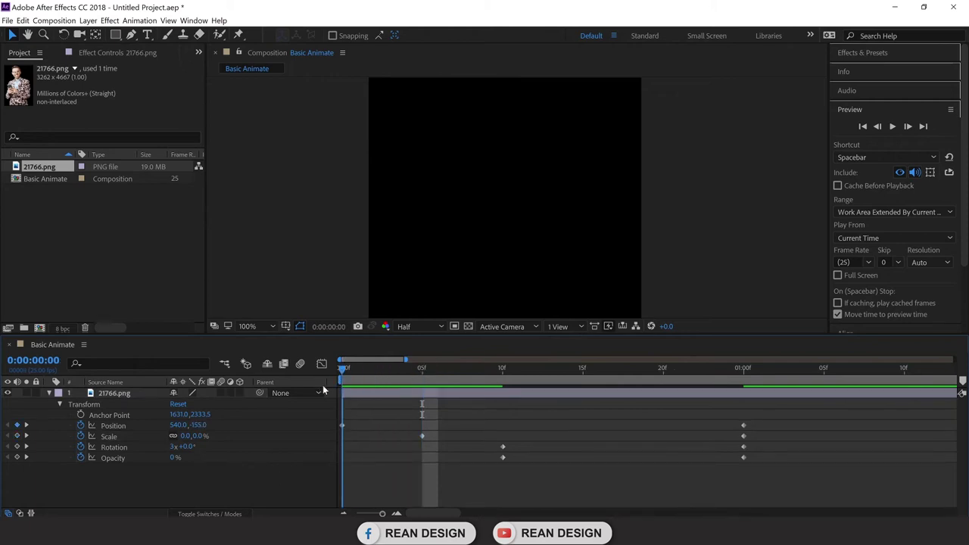
{"action": "key", "text": "space"}
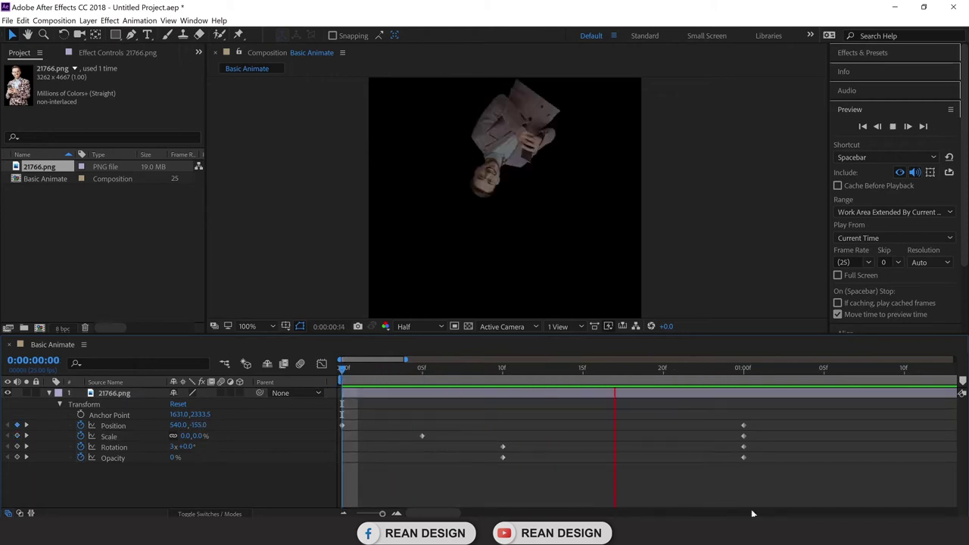
{"action": "key", "text": "space"}
{"action": "mouse_move", "coordinate": [569, 408]}
{"action": "left_mouse_down"}
{"action": "mouse_move", "coordinate": [319, 403]}
{"action": "mouse_move", "coordinate": [479, 398]}
{"action": "mouse_move", "coordinate": [568, 412]}
{"action": "left_mouse_up"}
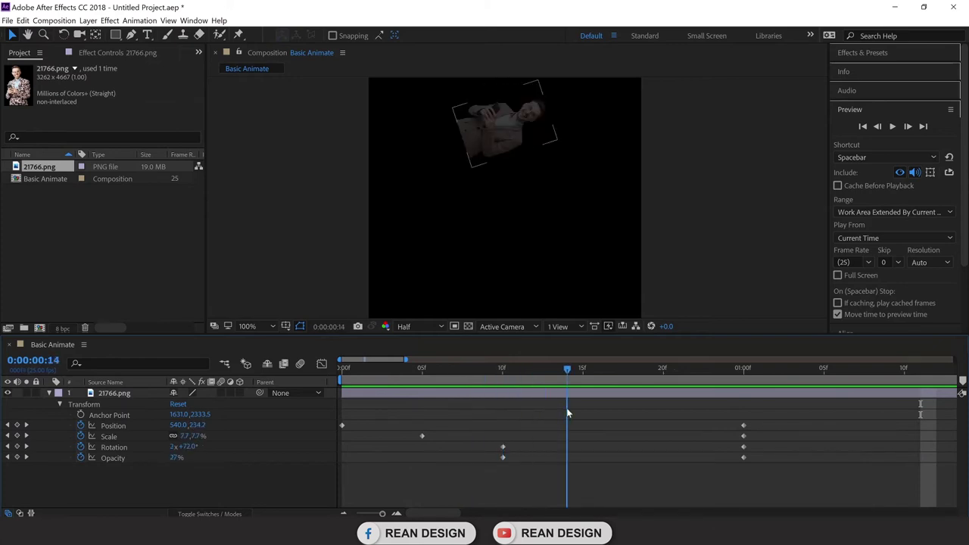
{"action": "left_click", "coordinate": [530, 378]}
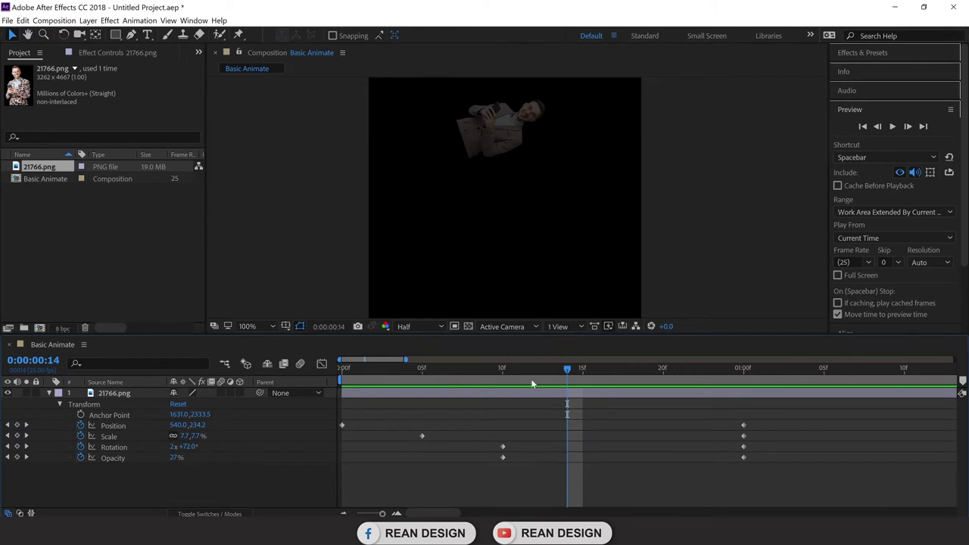
{"action": "left_click_drag", "start_coordinate": [573, 370], "coordinate": [679, 430]}
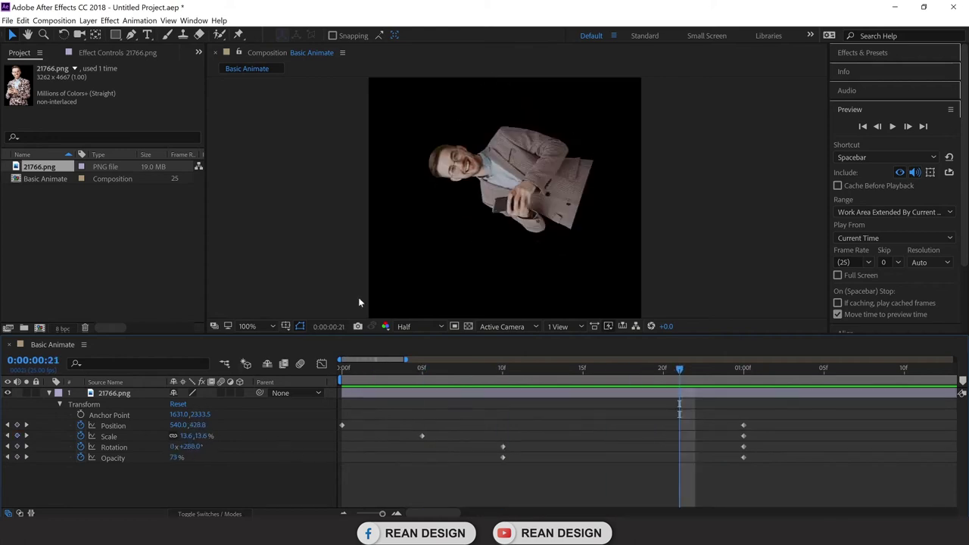
{"action": "left_click_drag", "start_coordinate": [681, 372], "coordinate": [765, 403]}
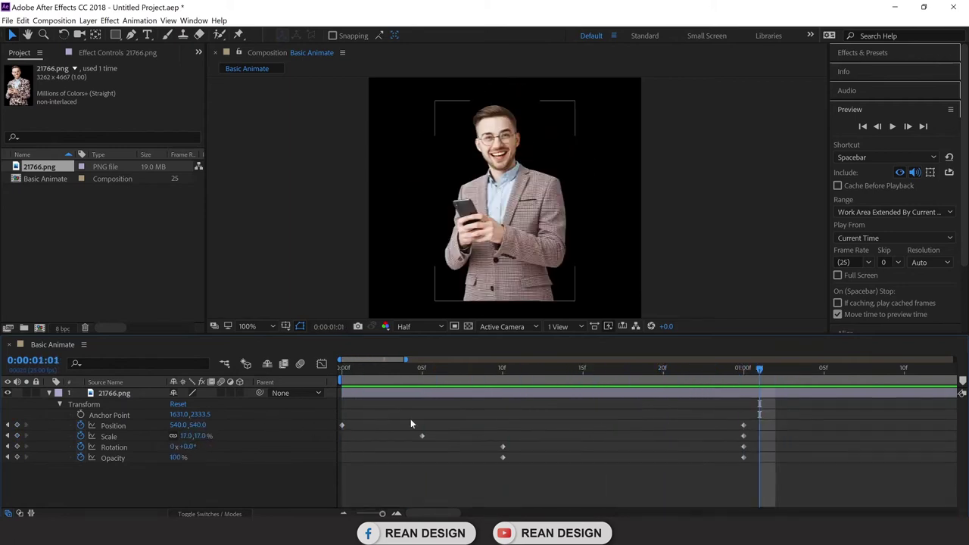
Collapse the 21766.png layer, move the current time to frame 20 and keep the layer selected.
{"action": "left_click", "coordinate": [49, 393]}
{"action": "left_click", "coordinate": [115, 400]}
{"action": "left_click_drag", "start_coordinate": [759, 371], "coordinate": [666, 404]}
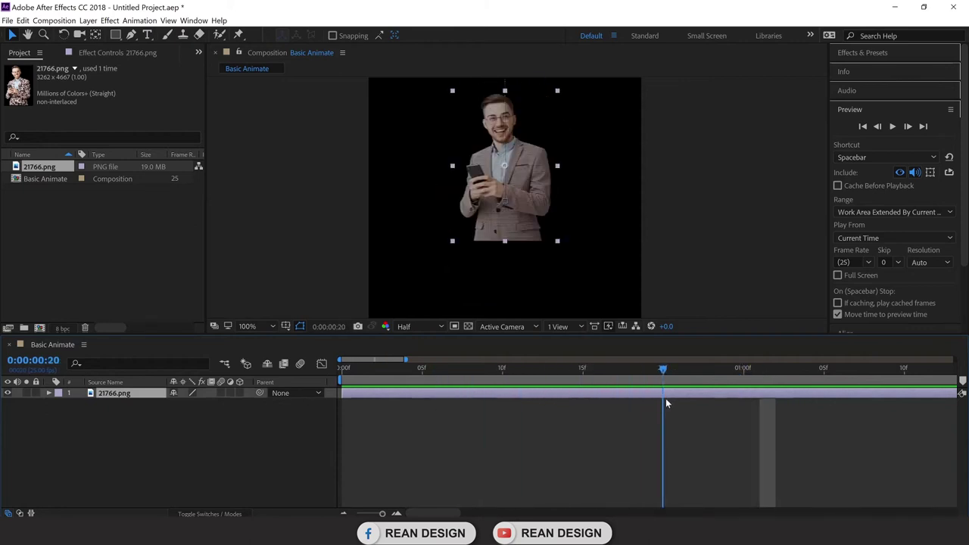
{"action": "left_click", "coordinate": [50, 394]}
{"action": "left_click", "coordinate": [51, 398]}
{"action": "left_click", "coordinate": [539, 443]}
{"action": "left_click", "coordinate": [540, 394]}
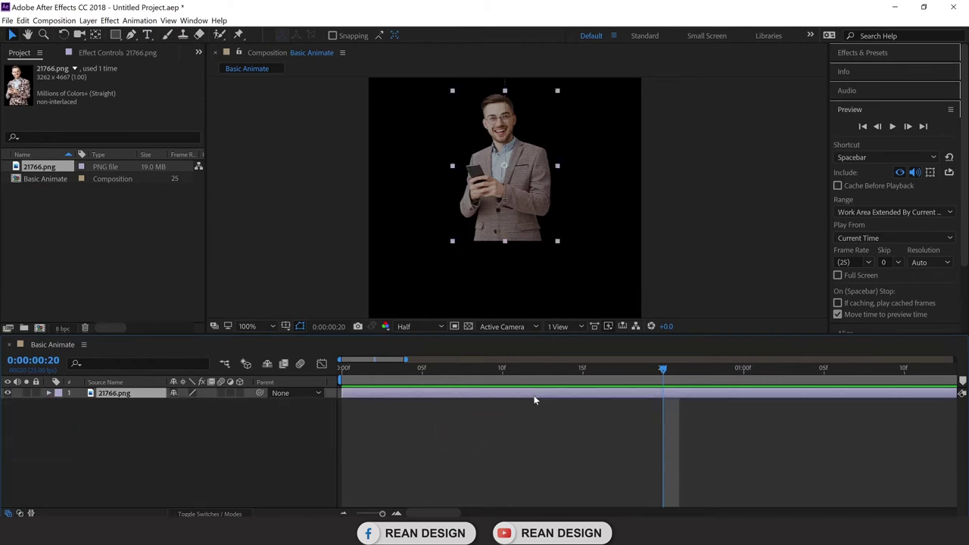
Show only the layer's Position property, and toggle the display of all its keyframed properties on and off.
{"action": "key", "text": "p"}
{"action": "mouse_move", "coordinate": [343, 404]}
{"action": "key", "text": "p"}
{"action": "key", "text": "u"}
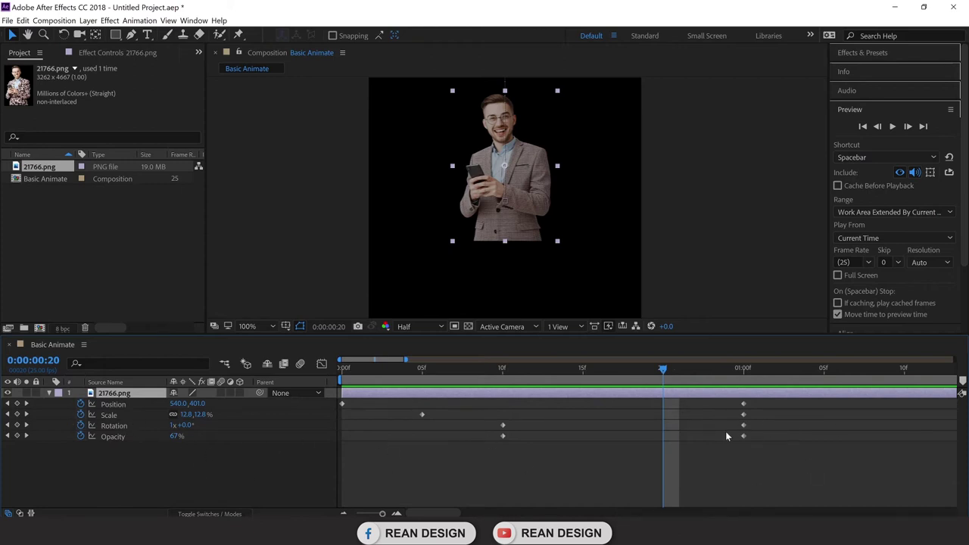
{"action": "key", "text": "u"}
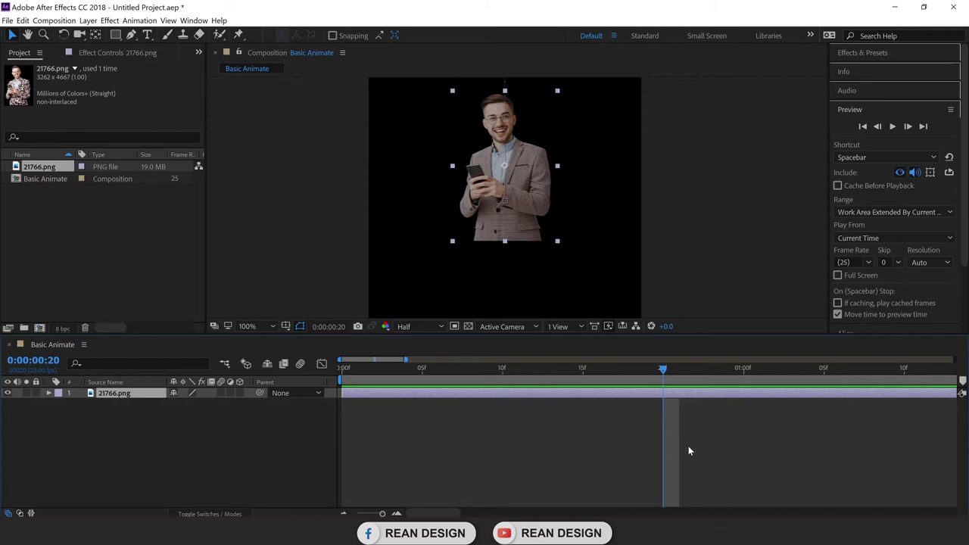
Reveal the layer's Scale, Opacity and Rotation one at a time, show all keyframed properties, and collapse the layer again.
{"action": "key", "text": "s"}
{"action": "key", "text": "s"}
{"action": "key", "text": "t"}
{"action": "key", "text": "t"}
{"action": "key", "text": "r"}
{"action": "key", "text": "u"}
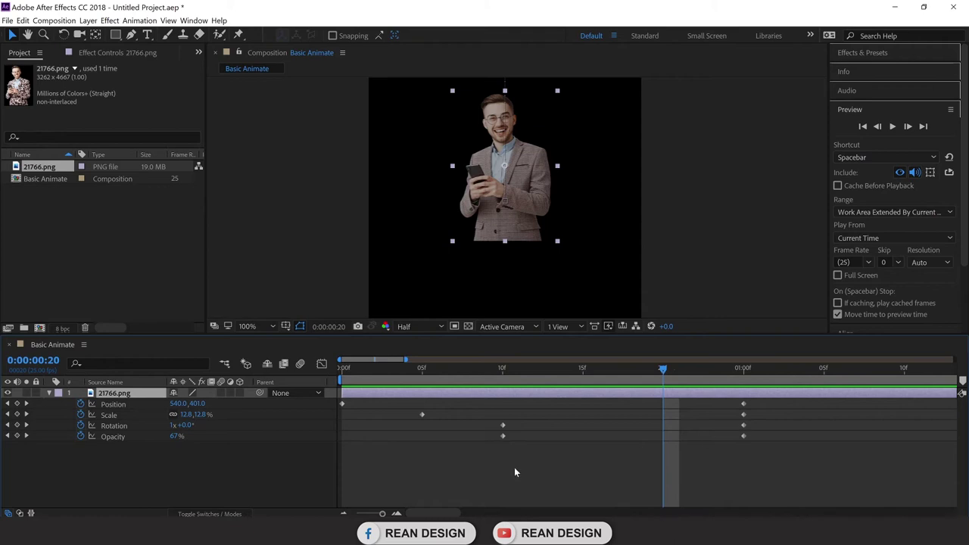
{"action": "left_click", "coordinate": [492, 475]}
{"action": "left_click", "coordinate": [53, 395]}
{"action": "left_click", "coordinate": [50, 394]}
{"action": "left_click", "coordinate": [134, 393]}
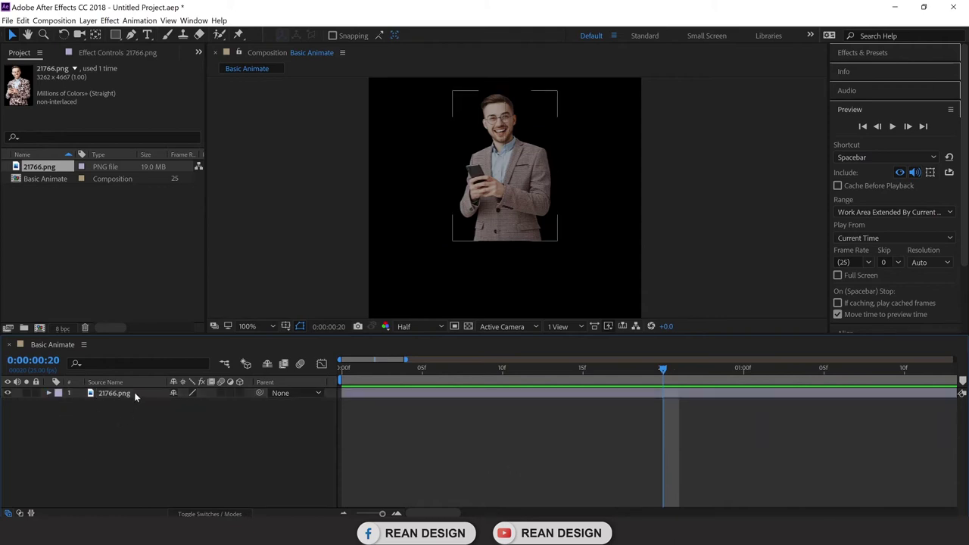
Import the audio file Arc of the Sun - The 126ers and add it to the composition below the image layer.
{"action": "left_click", "coordinate": [111, 261]}
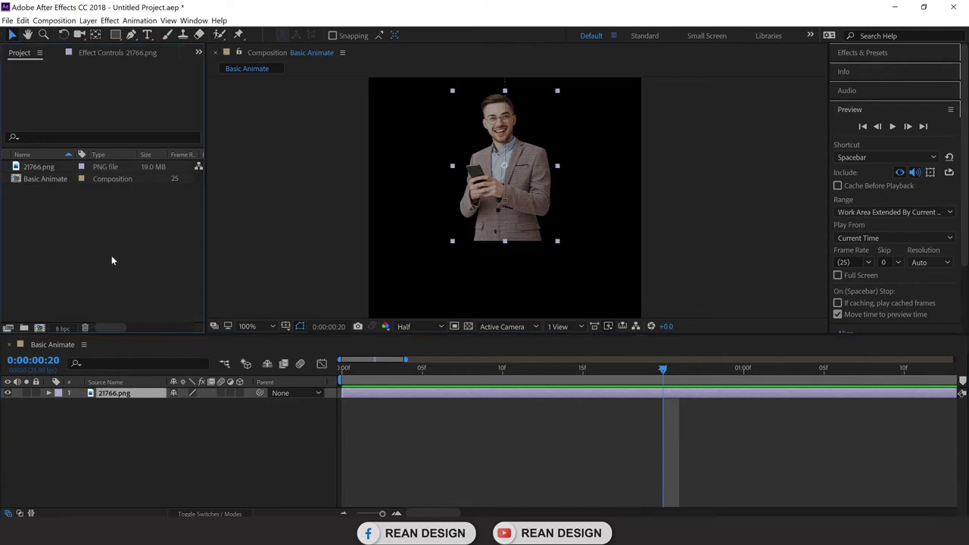
{"action": "double_click", "coordinate": [78, 203]}
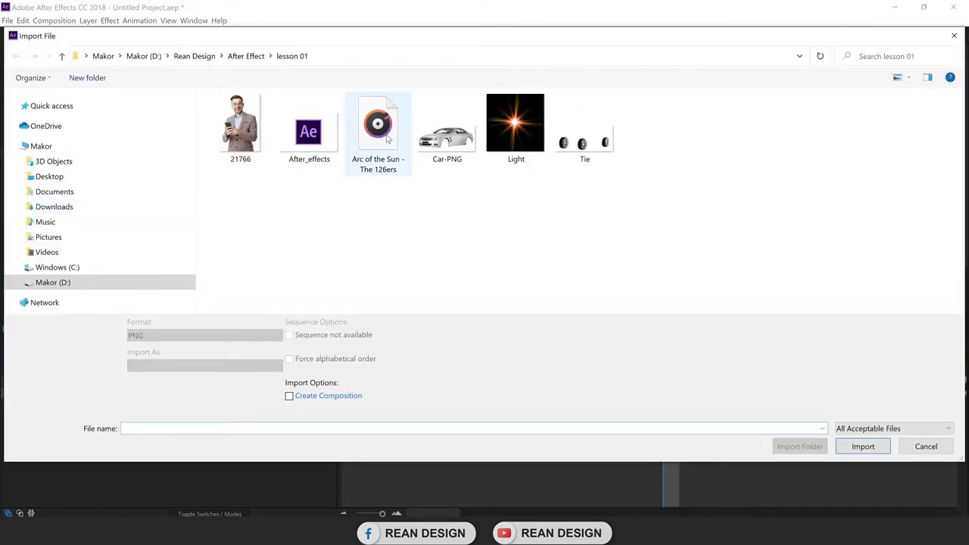
{"action": "double_click", "coordinate": [384, 136]}
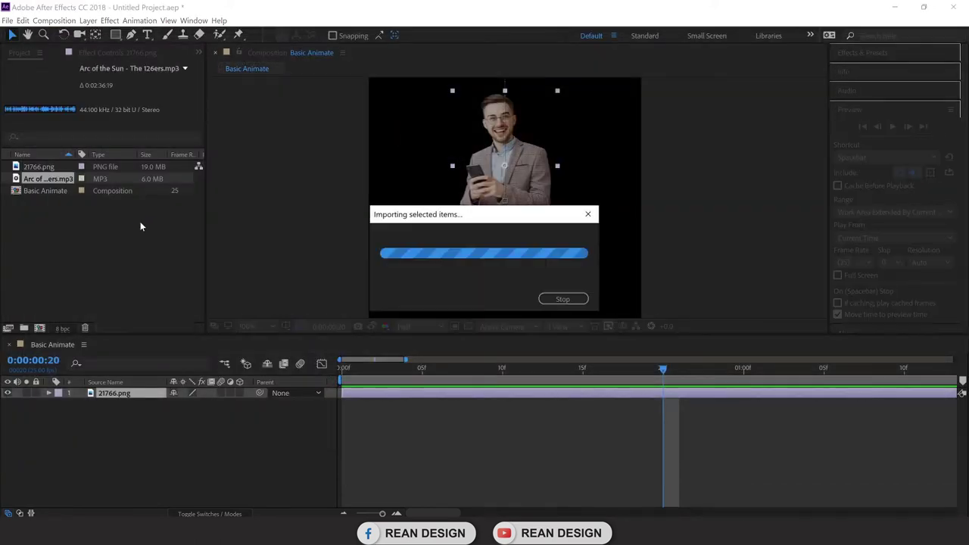
{"action": "left_click_drag", "start_coordinate": [54, 179], "coordinate": [82, 410]}
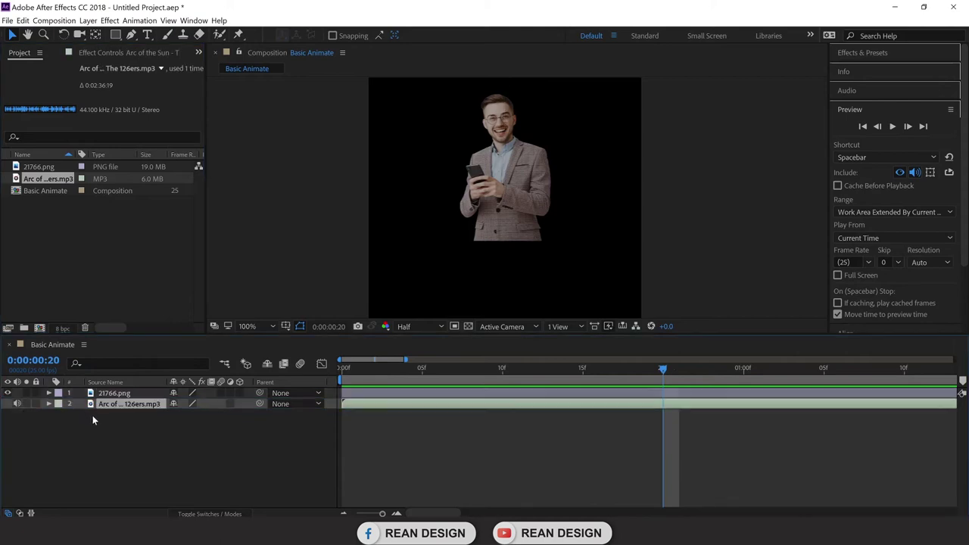
Expand the music layer to its Audio Levels property and move the current time back to frame 16.
{"action": "left_click", "coordinate": [49, 403]}
{"action": "left_click", "coordinate": [60, 416]}
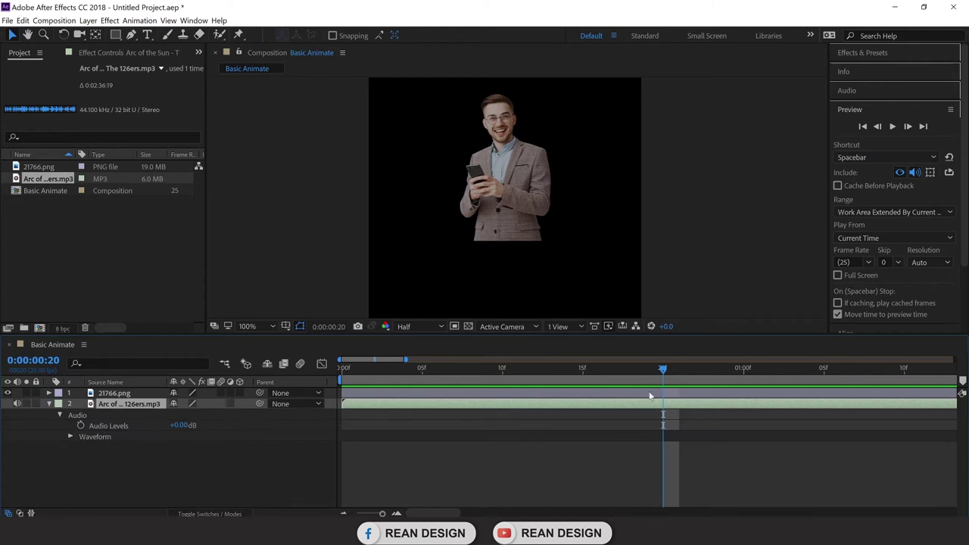
{"action": "left_click_drag", "start_coordinate": [647, 373], "coordinate": [470, 371]}
{"action": "key", "text": "space"}
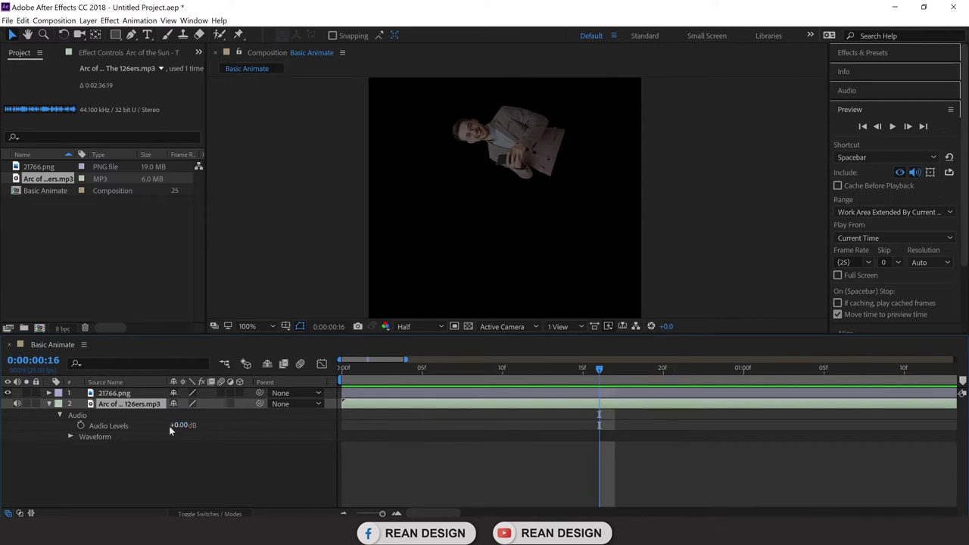
{"action": "left_click", "coordinate": [138, 425]}
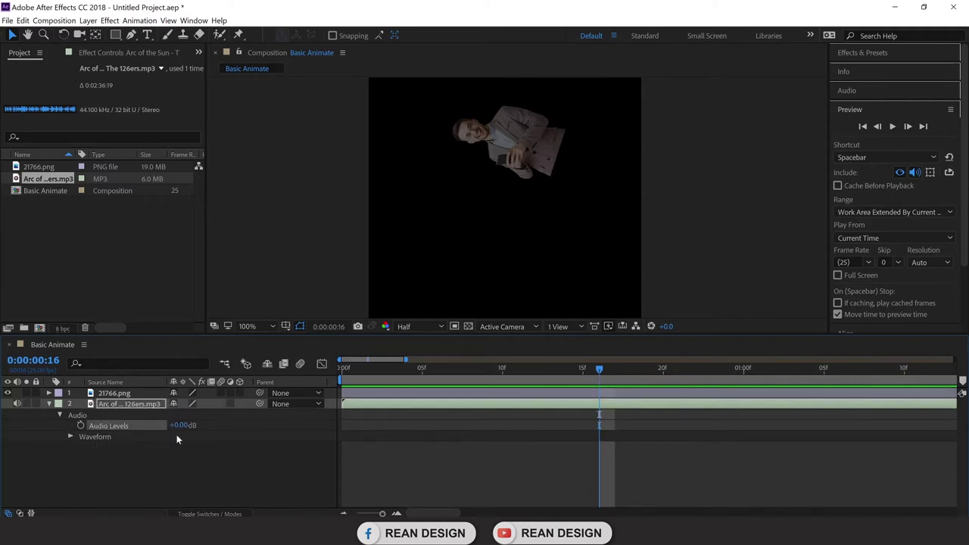
{"action": "left_click", "coordinate": [590, 396]}
{"action": "left_click", "coordinate": [434, 420]}
Keyframe the music's Audio Levels at about -188 dB on the first frame and +12 dB at frame 10.
{"action": "key", "text": "Home"}
{"action": "left_click", "coordinate": [81, 425]}
{"action": "left_click_drag", "start_coordinate": [181, 429], "coordinate": [3, 437]}
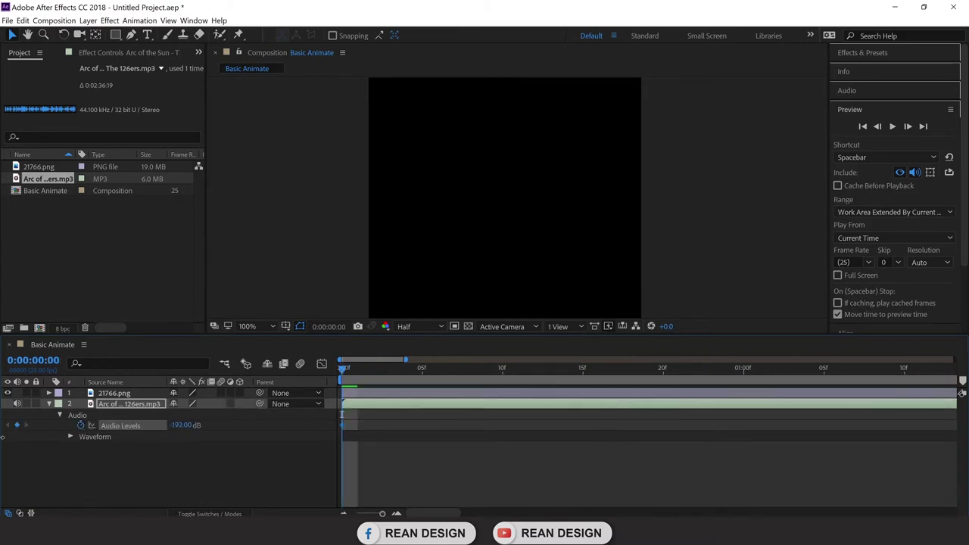
{"action": "left_click_drag", "start_coordinate": [343, 371], "coordinate": [502, 383]}
{"action": "left_click_drag", "start_coordinate": [181, 426], "coordinate": [406, 423]}
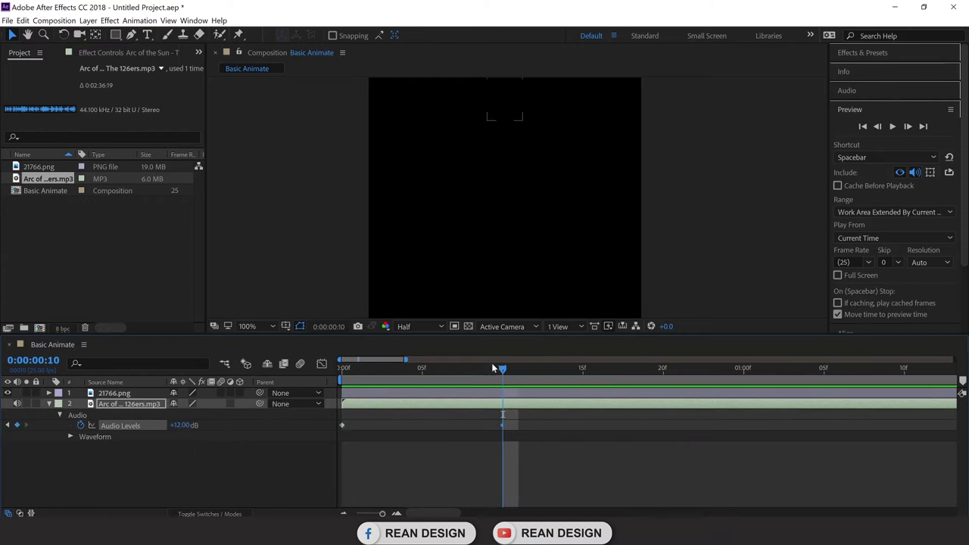
Play the audio fade-in with the animation from the first frame and again from frame 4.
{"action": "key", "text": "Home"}
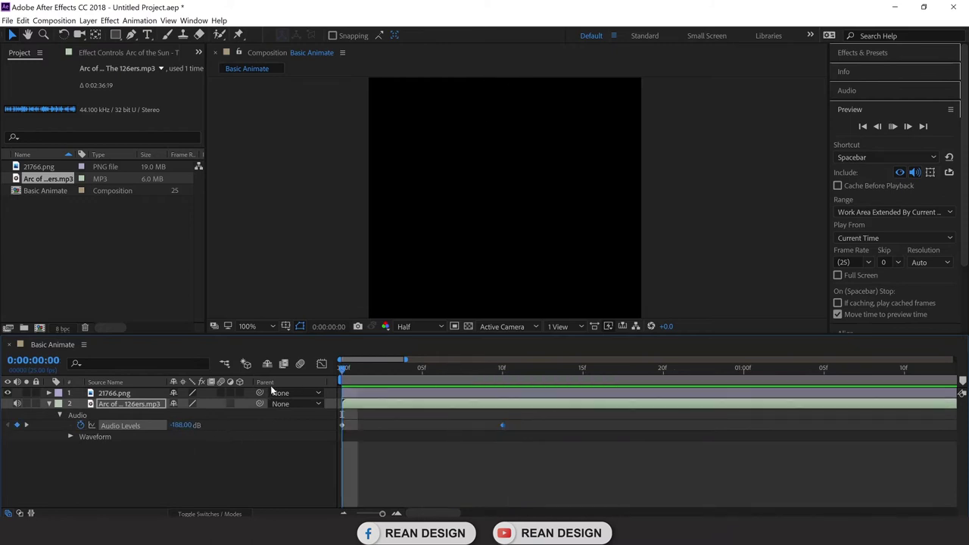
{"action": "key", "text": "space"}
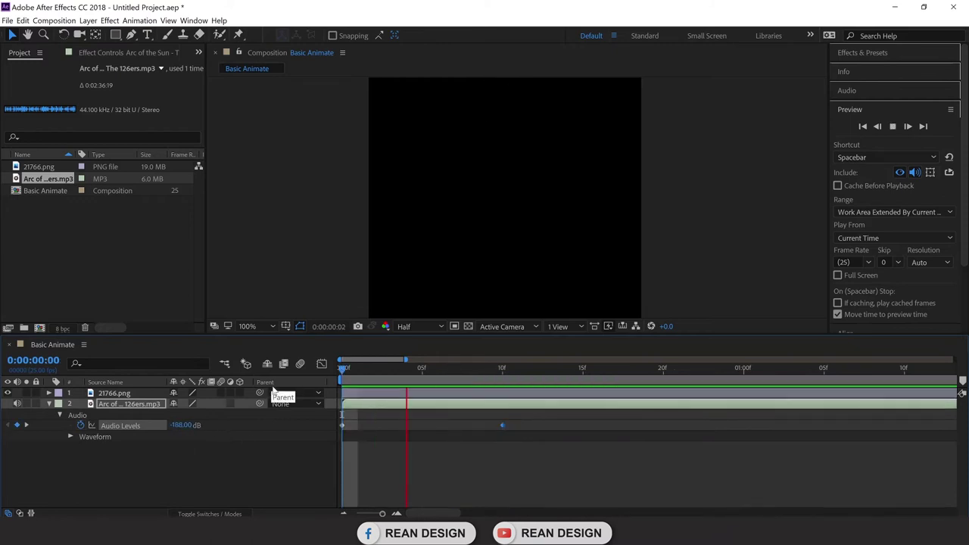
{"action": "key", "text": "space"}
{"action": "left_click", "coordinate": [405, 372]}
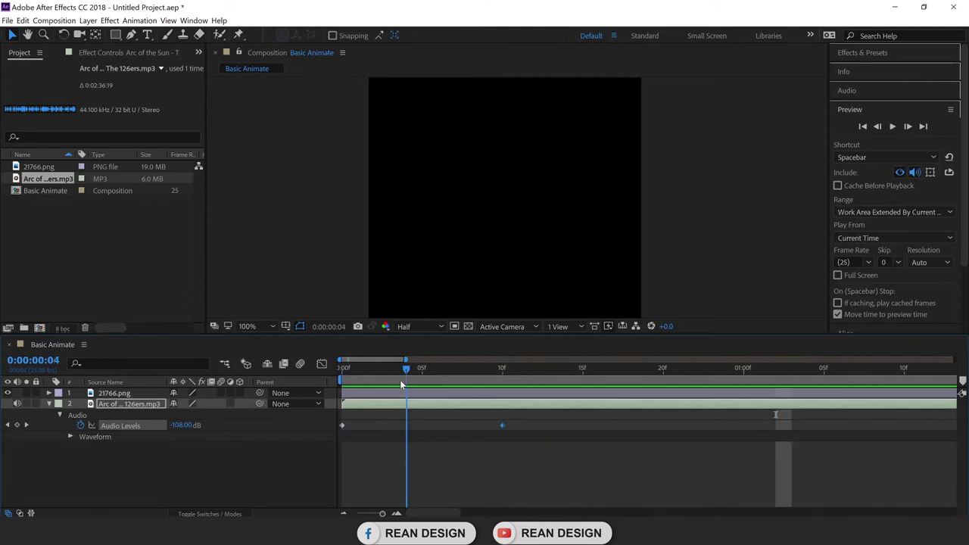
{"action": "key", "text": "space"}
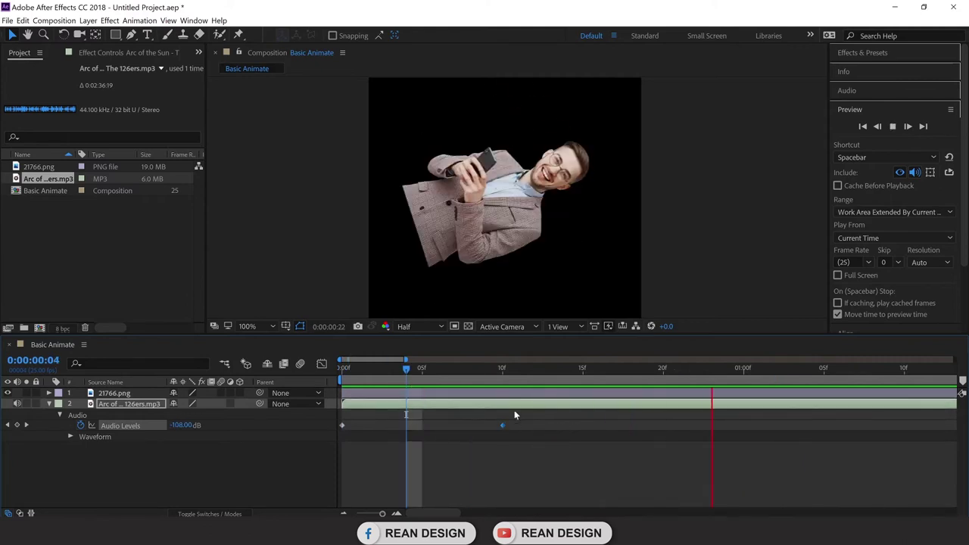
{"action": "key", "text": "space"}
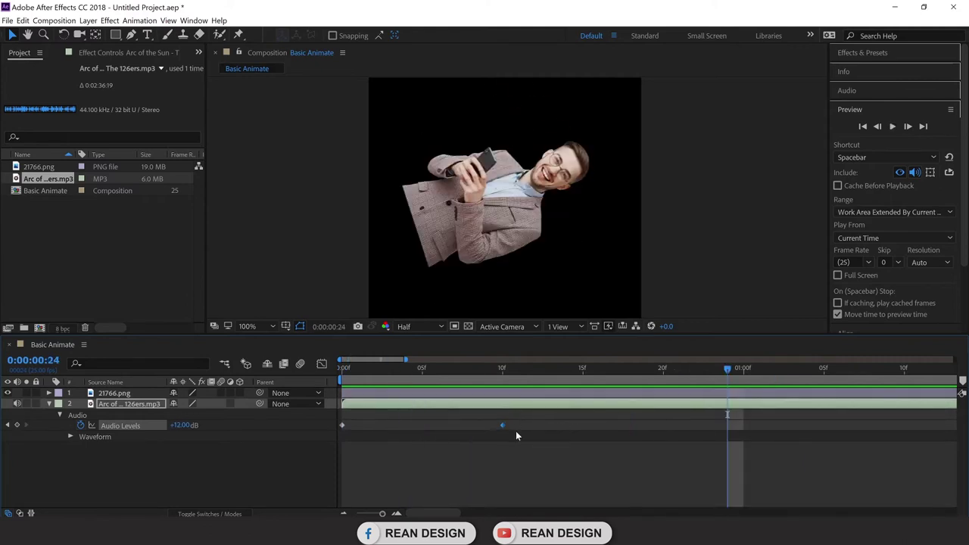
Move the second Audio Levels keyframe out to about 2 s.
{"action": "left_click_drag", "start_coordinate": [503, 425], "coordinate": [728, 427]}
{"action": "left_click_drag", "start_coordinate": [406, 360], "coordinate": [740, 361]}
{"action": "left_click_drag", "start_coordinate": [402, 424], "coordinate": [468, 425]}
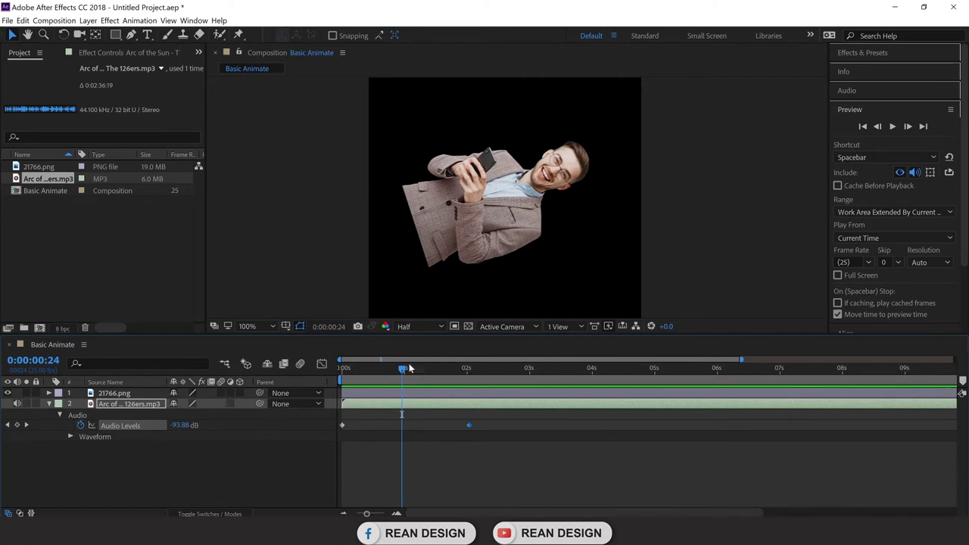
Play the lengthened audio fade-in from the first frame and set its first Audio Levels keyframe to 0 dB.
{"action": "key", "text": "Home"}
{"action": "key", "text": "space"}
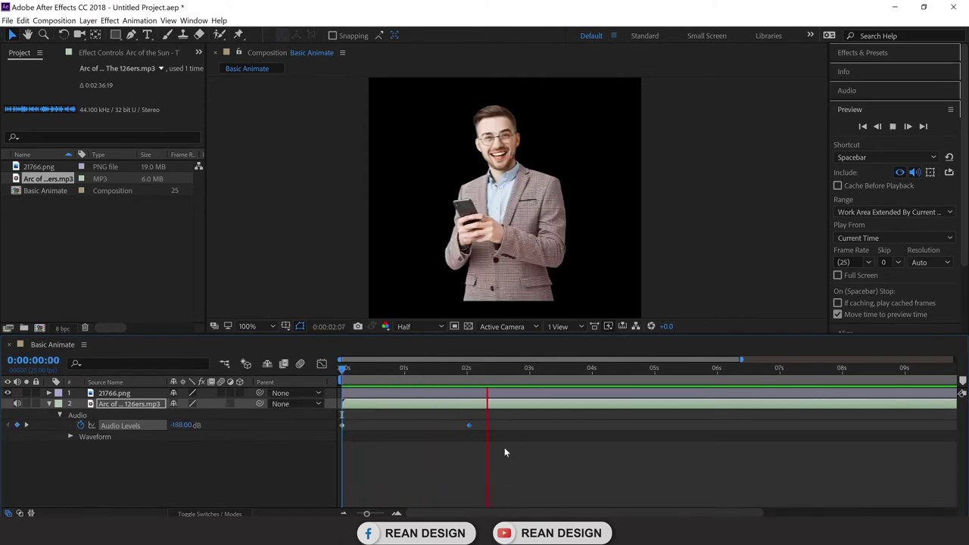
{"action": "key", "text": "space"}
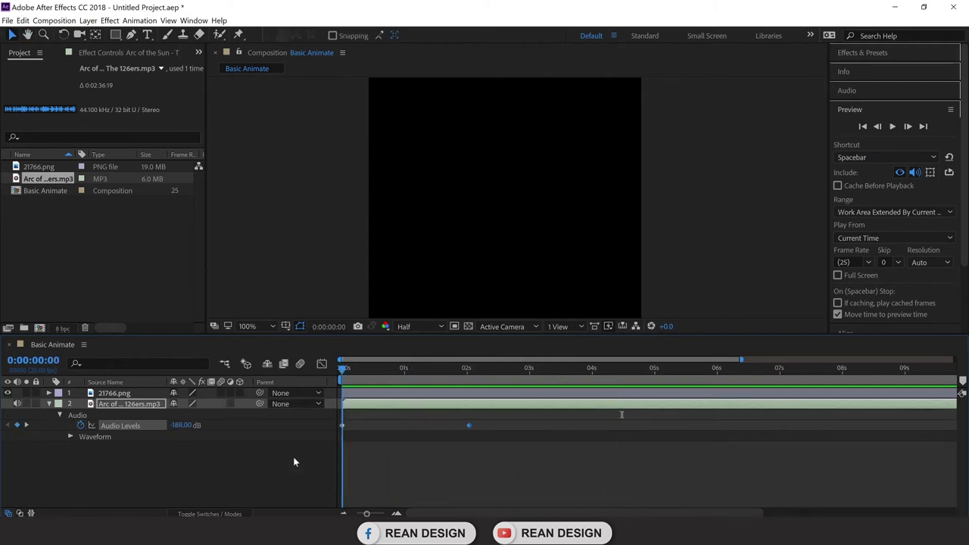
{"action": "left_click_drag", "start_coordinate": [185, 426], "coordinate": [315, 414]}
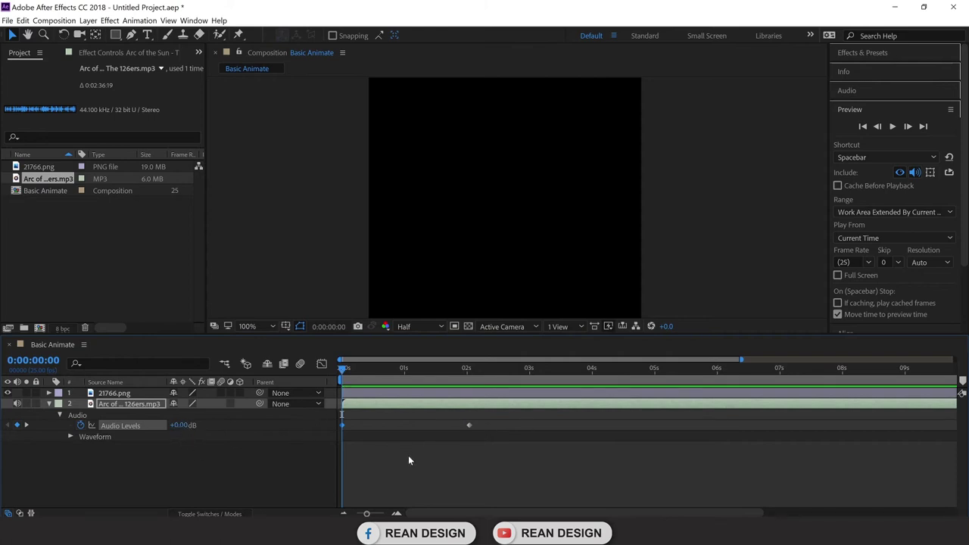
Play the adjusted audio fade from the first frame and step back to its second Audio Levels keyframe.
{"action": "key", "text": "space"}
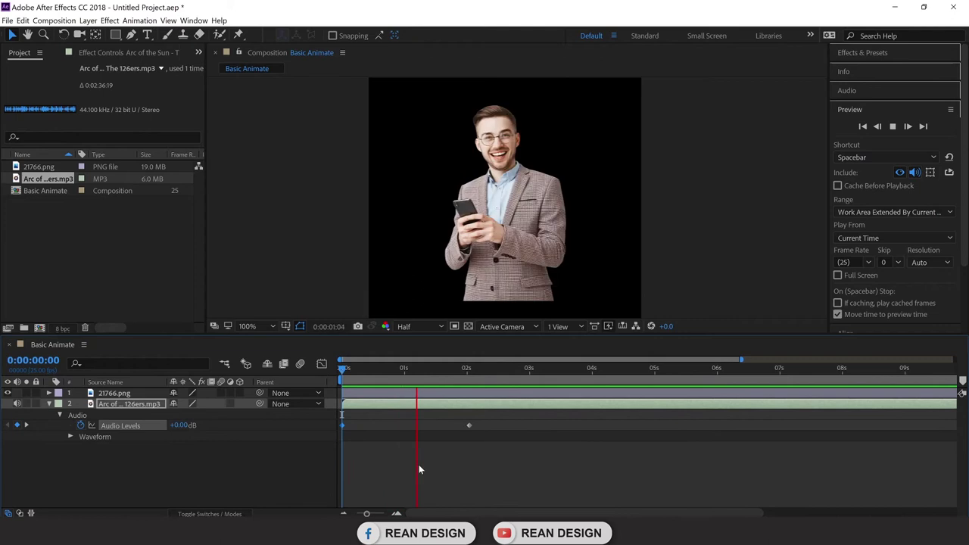
{"action": "key", "text": "space"}
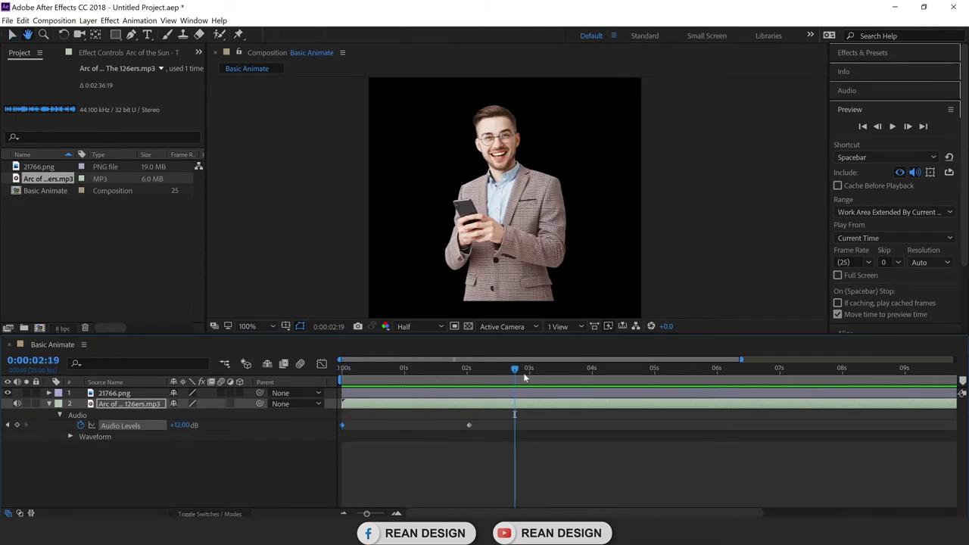
{"action": "key", "text": "Page_Up"}
{"action": "key", "text": "Page_Up"}
{"action": "key", "text": "Page_Up"}
{"action": "key", "text": "Page_Up"}
{"action": "key", "text": "Page_Up"}
{"action": "key", "text": "Page_Up"}
{"action": "key", "text": "Page_Up"}
{"action": "key", "text": "Page_Up"}
{"action": "key", "text": "Page_Up"}
{"action": "key", "text": "Page_Up"}
{"action": "key", "text": "Page_Up"}
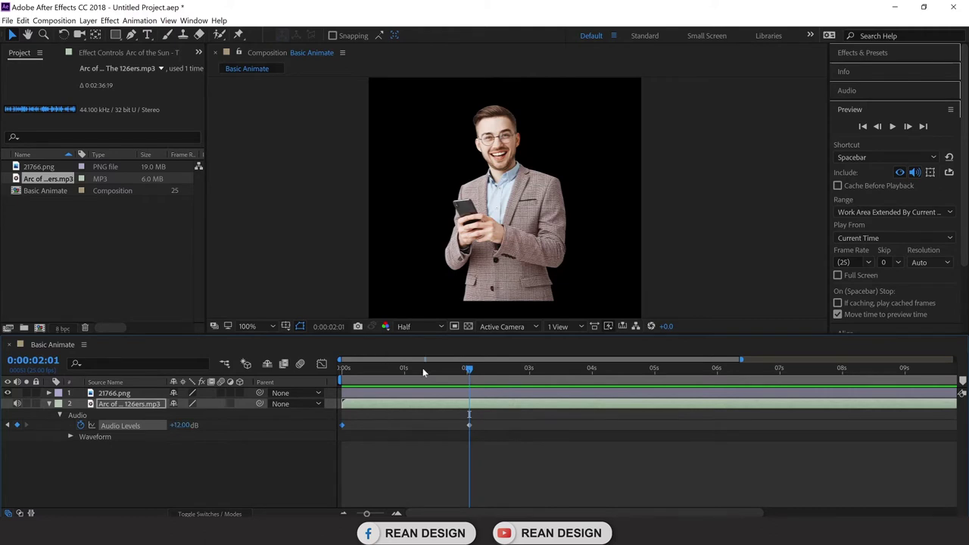
Set the music's Audio Levels keyframe on the first frame to -10 dB and play the fade.
{"action": "left_click_drag", "start_coordinate": [469, 371], "coordinate": [342, 372]}
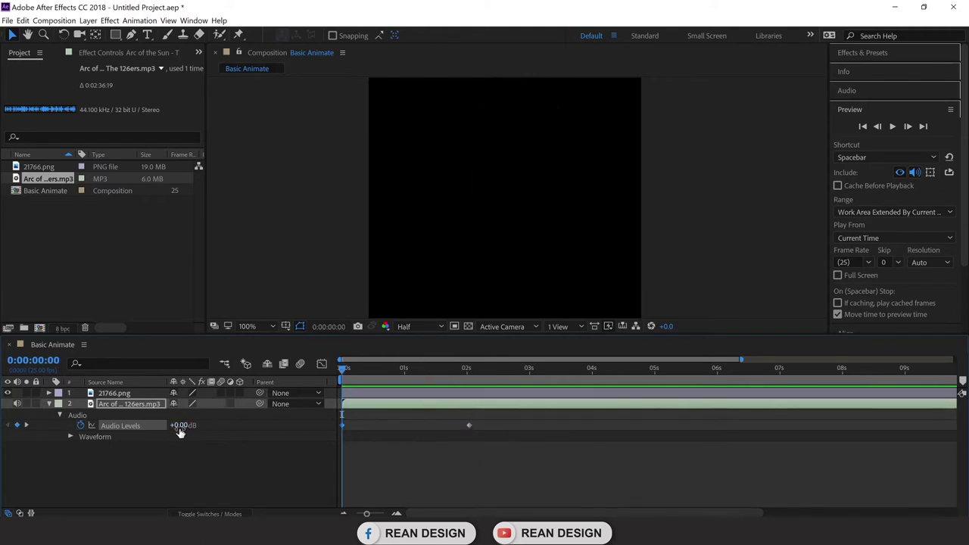
{"action": "left_click_drag", "start_coordinate": [176, 426], "coordinate": [173, 429]}
{"action": "key", "text": "space"}
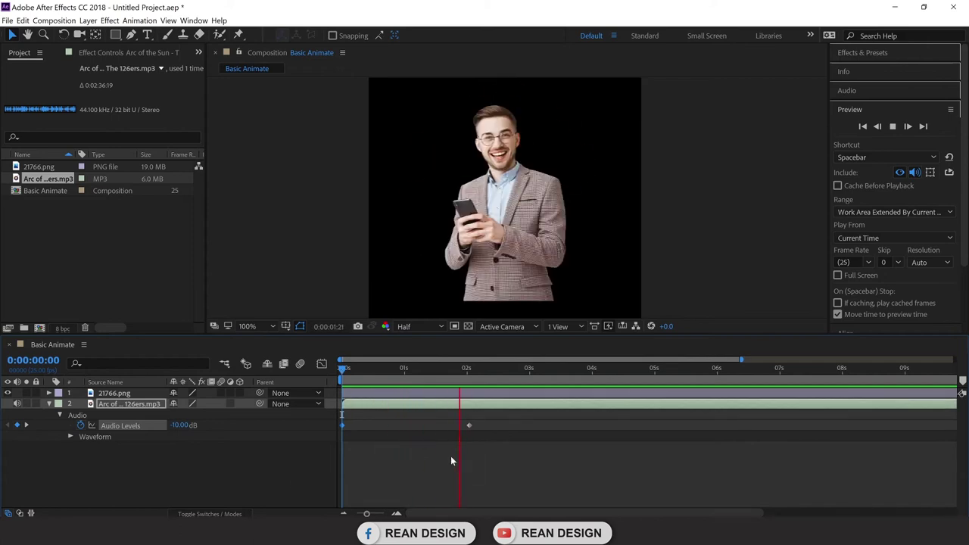
{"action": "key", "text": "space"}
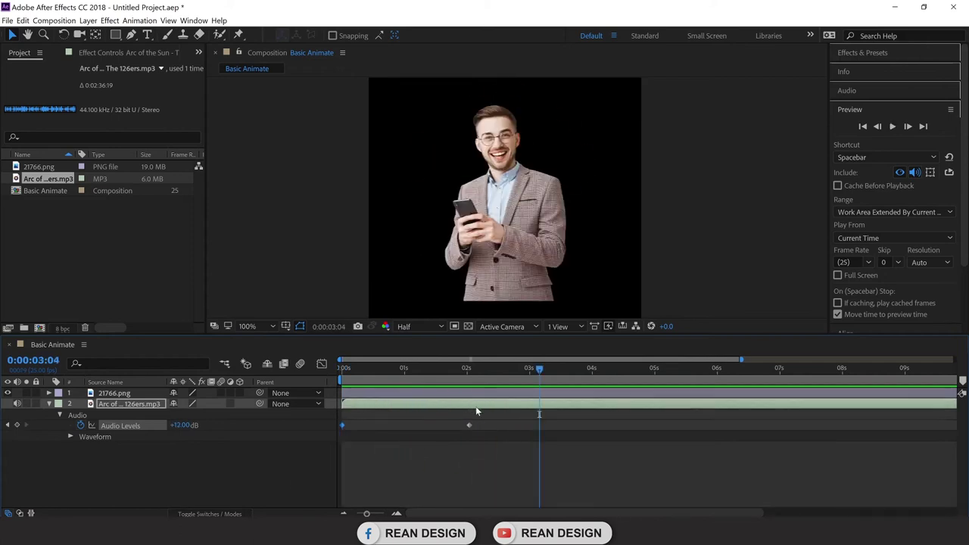
{"action": "left_click", "coordinate": [435, 470]}
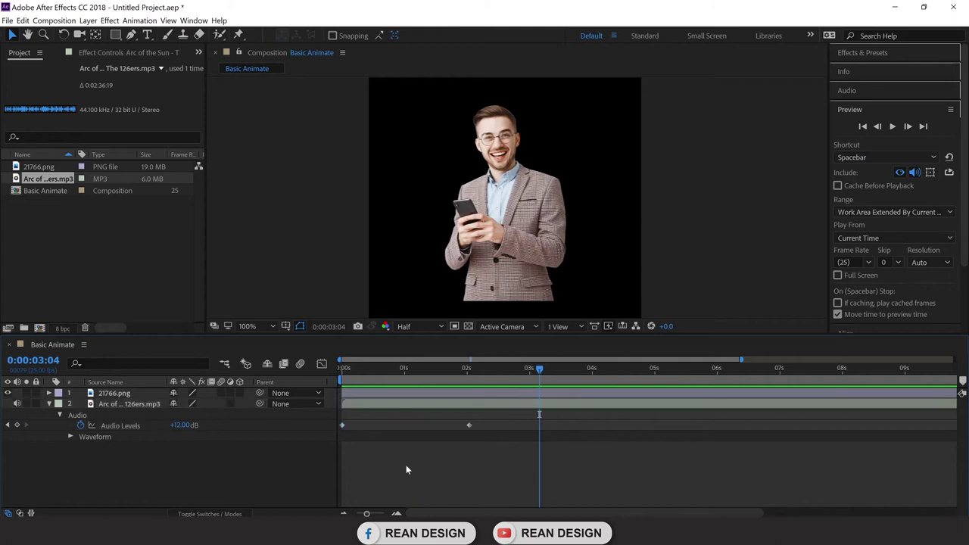
Collapse the music layer's properties and move the current time to 3 s.
{"action": "left_click", "coordinate": [49, 404]}
{"action": "left_click", "coordinate": [390, 404]}
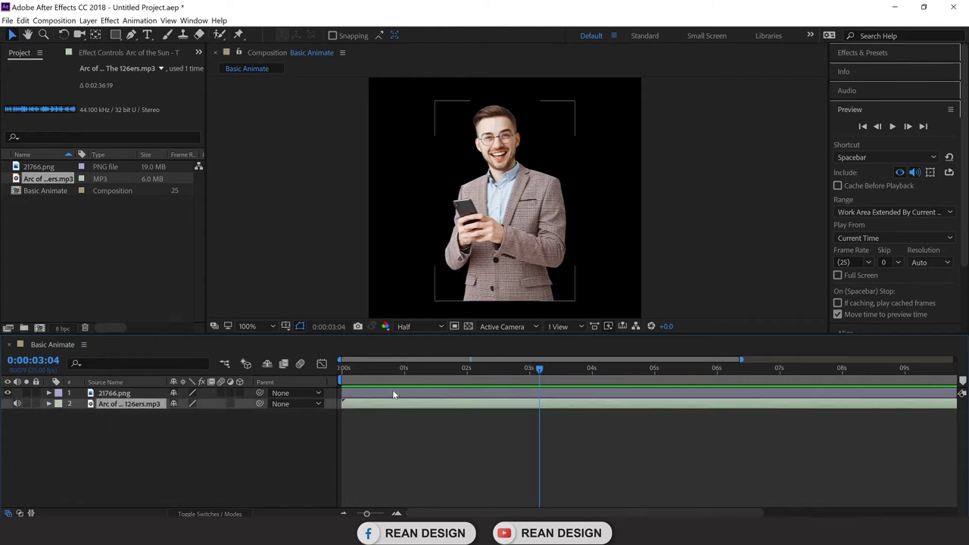
{"action": "left_click", "coordinate": [393, 394]}
{"action": "left_click", "coordinate": [424, 431]}
{"action": "left_click", "coordinate": [423, 395]}
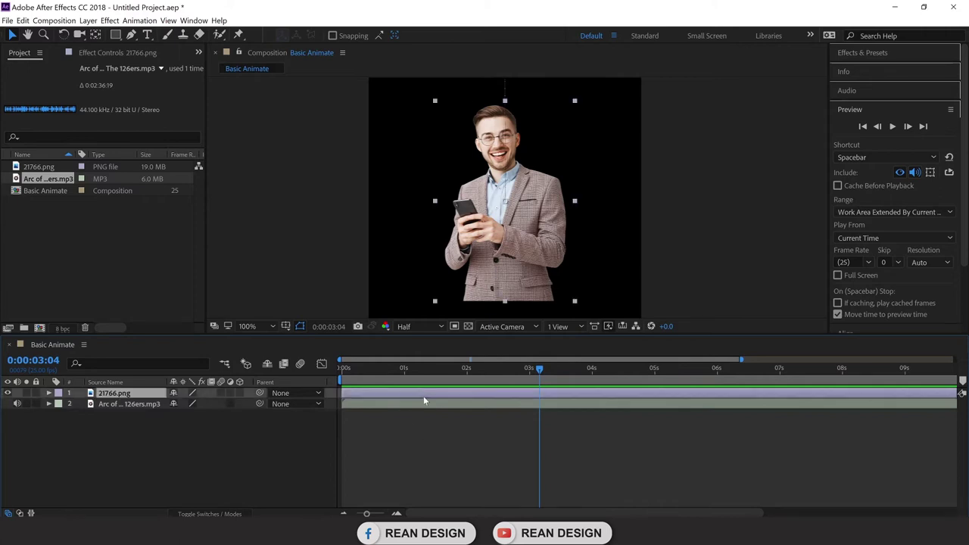
{"action": "left_click", "coordinate": [489, 403]}
{"action": "key", "text": "Home"}
{"action": "left_click_drag", "start_coordinate": [344, 376], "coordinate": [530, 372]}
Try an Audio Levels keyframe of -183 dB at 3 s to fade out the music, play it, and undo it.
{"action": "left_click", "coordinate": [48, 404]}
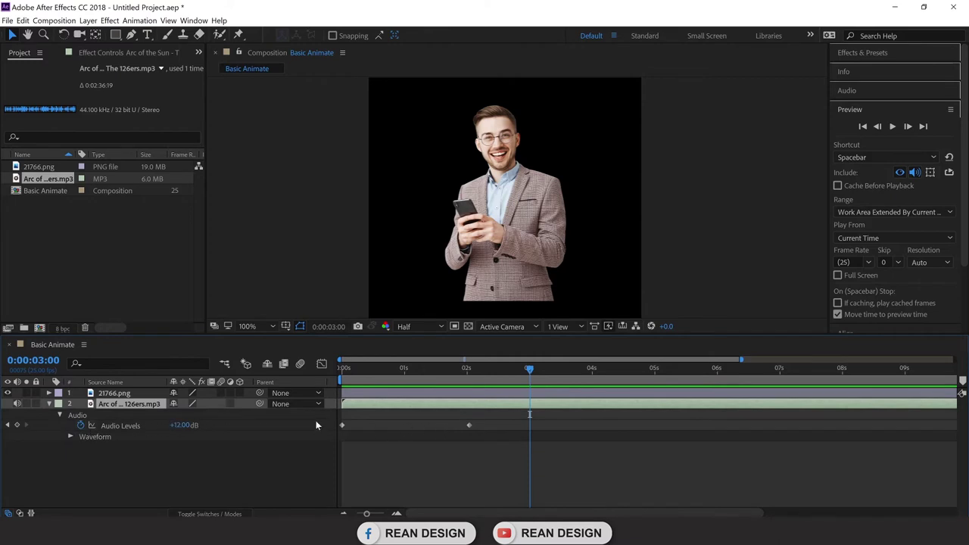
{"action": "left_click", "coordinate": [467, 425]}
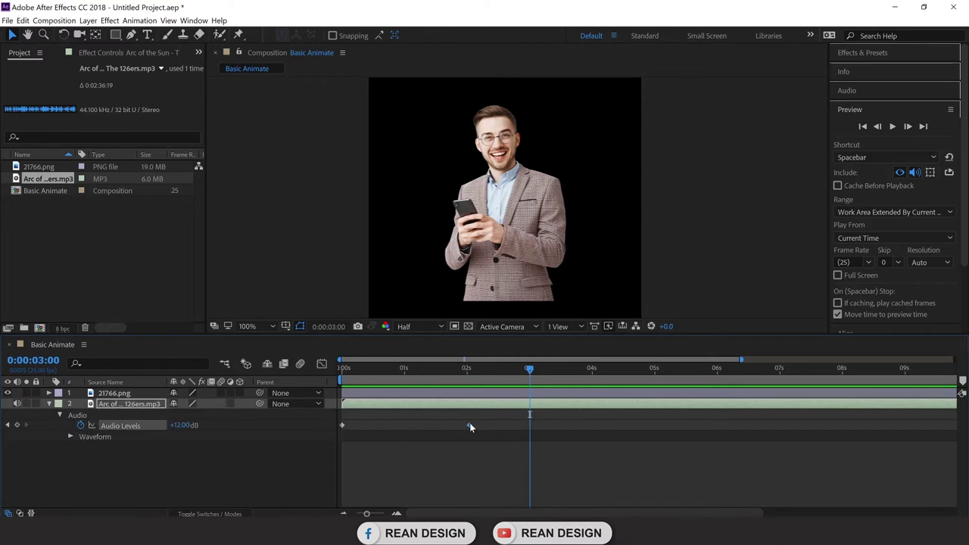
{"action": "left_click", "coordinate": [542, 422]}
{"action": "mouse_move", "coordinate": [184, 425]}
{"action": "left_mouse_down"}
{"action": "mouse_move", "coordinate": [56, 424]}
{"action": "mouse_move", "coordinate": [200, 428]}
{"action": "left_mouse_up"}
{"action": "key", "text": "space"}
{"action": "key", "text": "space"}
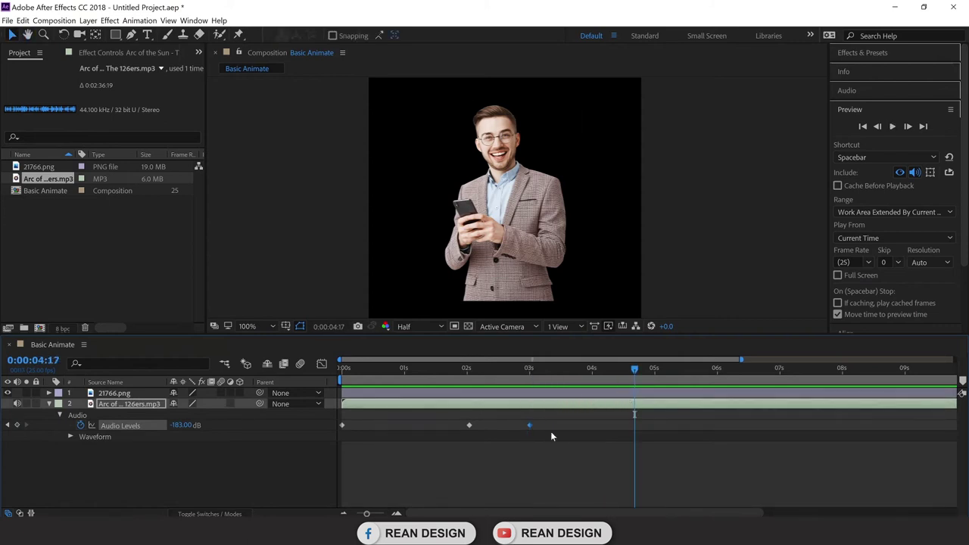
{"action": "key", "text": "ctrl+z"}
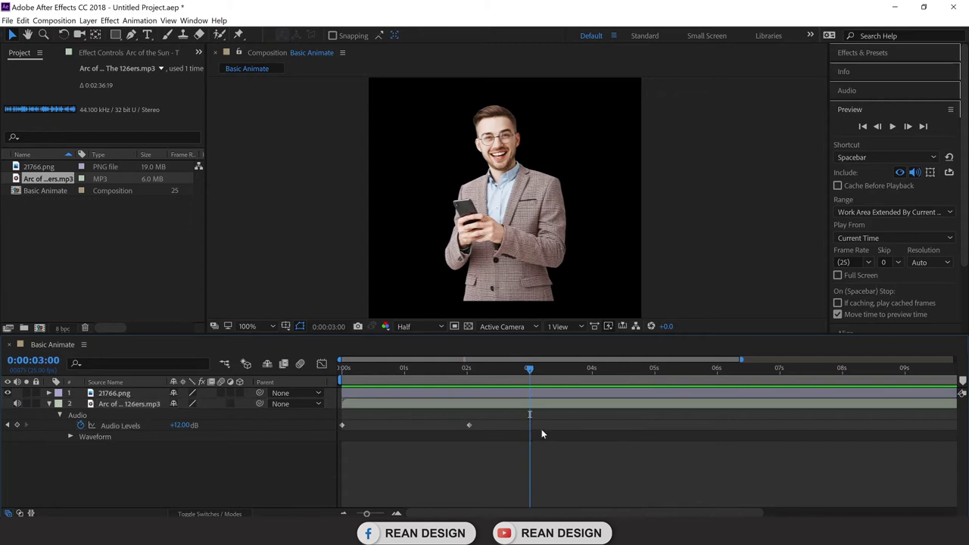
Split the music layer at 3 s.
{"action": "left_click", "coordinate": [542, 407]}
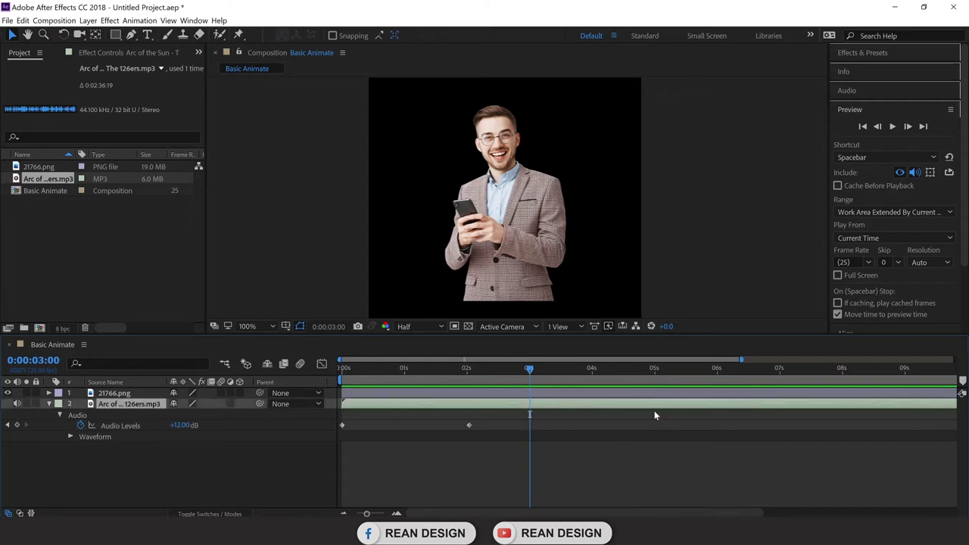
{"action": "left_click_drag", "start_coordinate": [743, 361], "coordinate": [954, 361]}
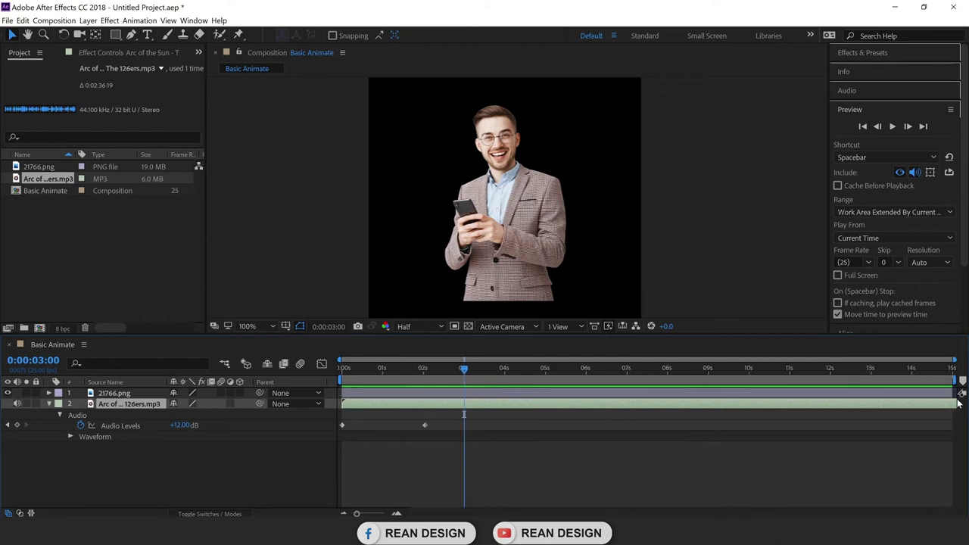
{"action": "left_click", "coordinate": [447, 439]}
{"action": "left_click", "coordinate": [467, 408]}
{"action": "key", "text": "equal"}
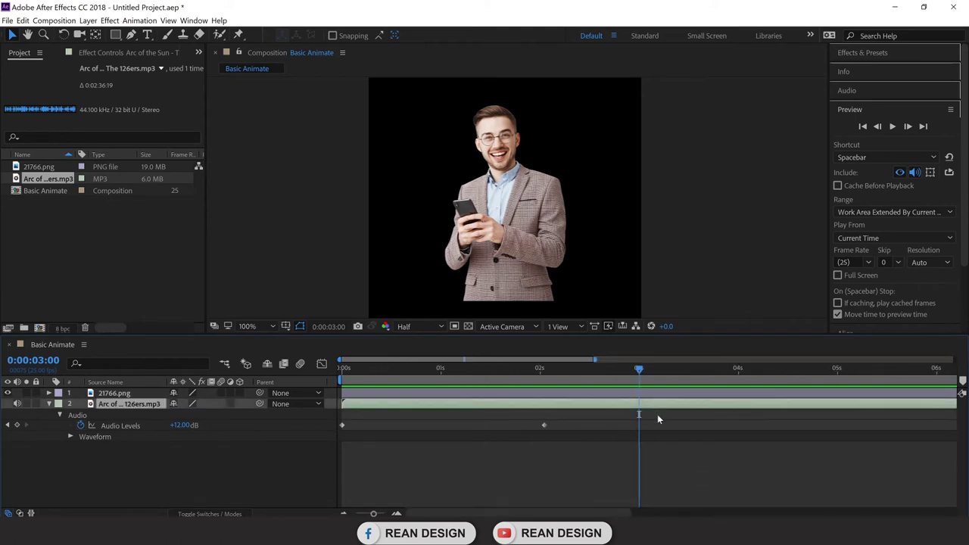
{"action": "key", "text": "ctrl+shift+d"}
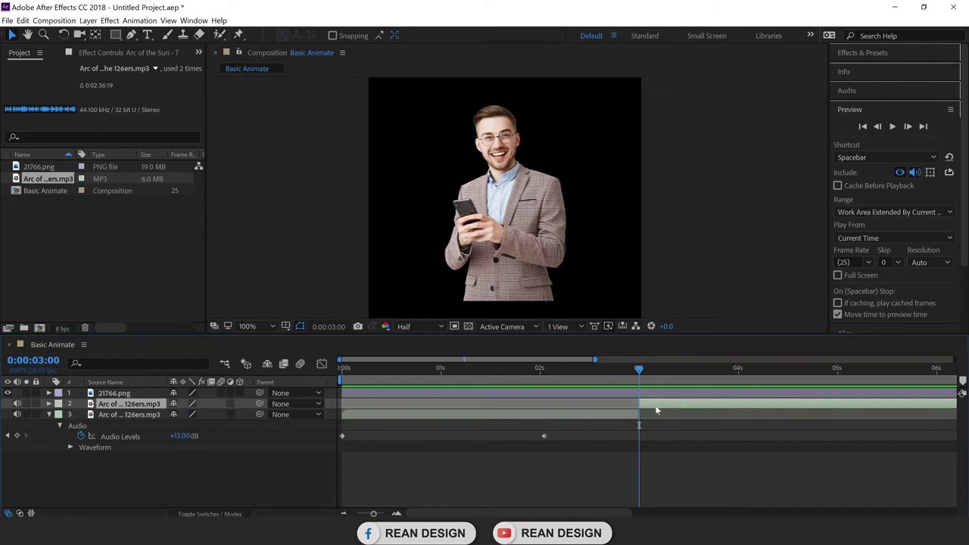
Delete the part of the split music layer that starts at 3 s.
{"action": "left_click", "coordinate": [652, 395]}
{"action": "left_click", "coordinate": [655, 404]}
{"action": "left_click", "coordinate": [694, 457]}
{"action": "left_click", "coordinate": [652, 403]}
{"action": "key", "text": "Delete"}
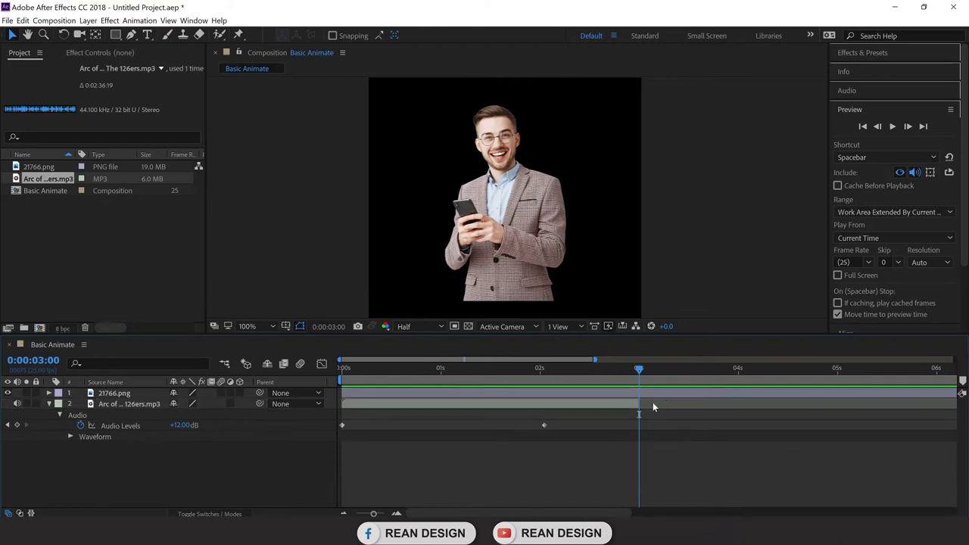
Play the shortened music with the animation from the first frame until past its end.
{"action": "left_click", "coordinate": [613, 408]}
{"action": "left_click_drag", "start_coordinate": [639, 371], "coordinate": [269, 399]}
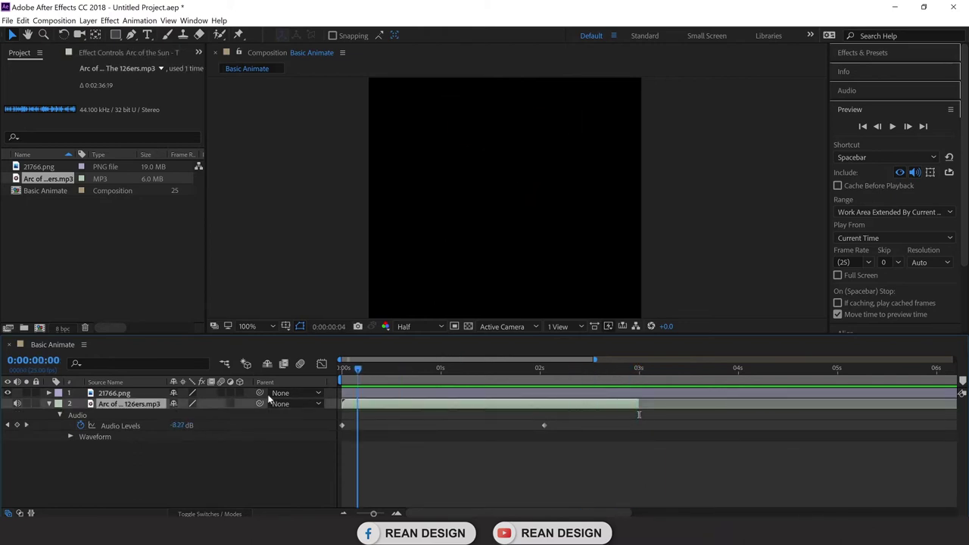
{"action": "key", "text": "space"}
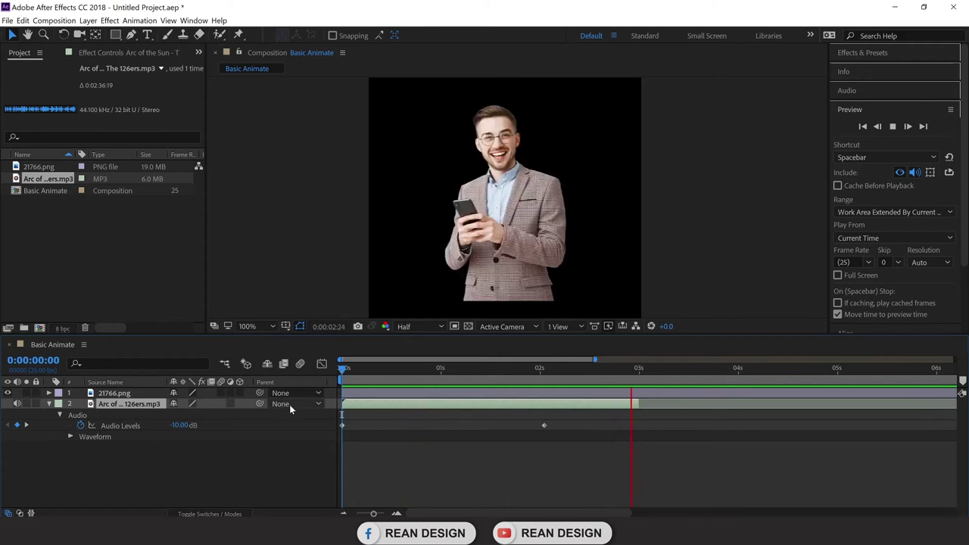
{"action": "key", "text": "space"}
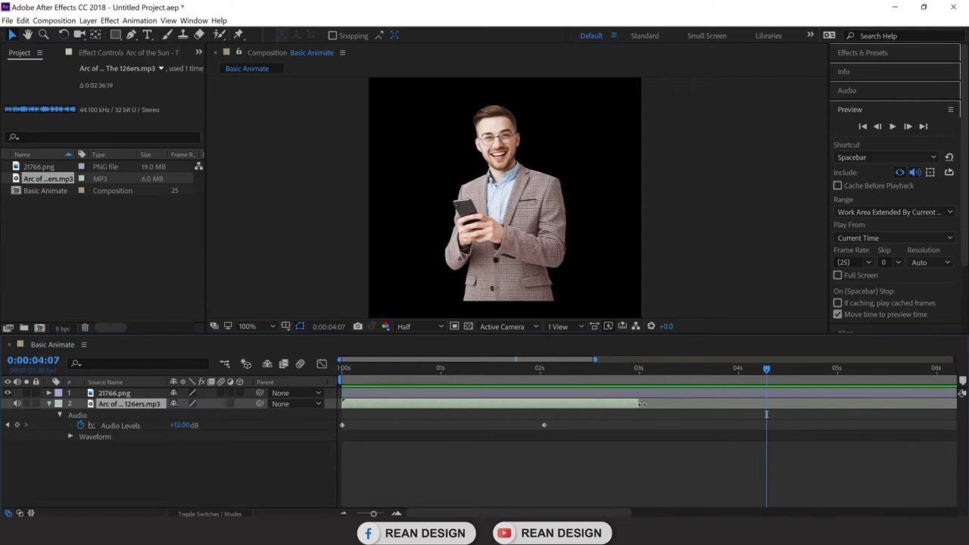
Extend the end of the music layer to 4 s and play across the new end point.
{"action": "left_click_drag", "start_coordinate": [642, 403], "coordinate": [745, 404]}
{"action": "left_click_drag", "start_coordinate": [766, 369], "coordinate": [617, 413]}
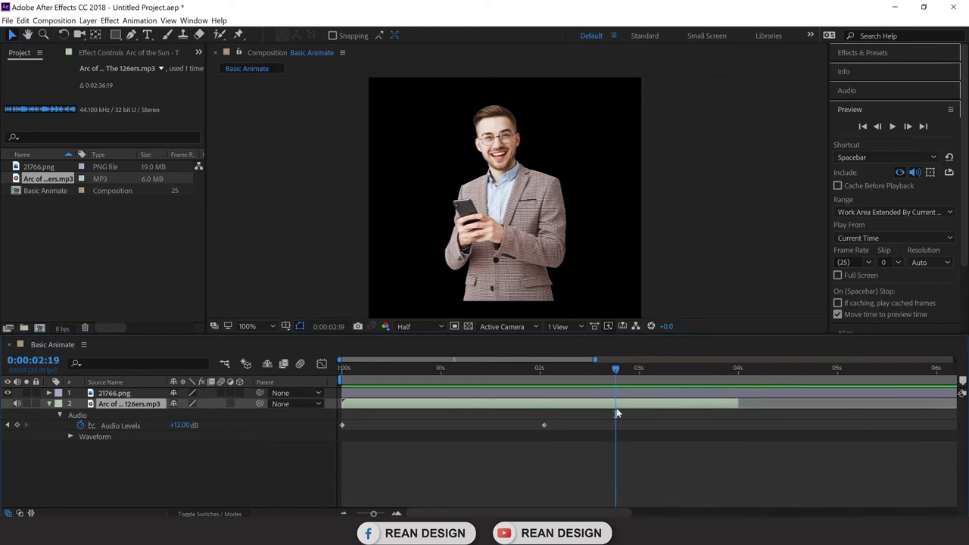
{"action": "key", "text": "space"}
{"action": "key", "text": "space"}
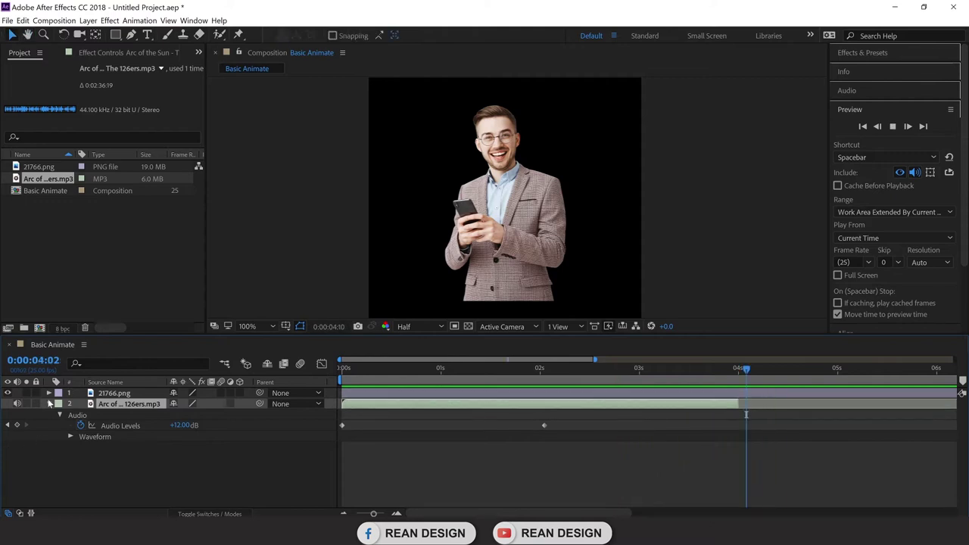
Collapse the music layer and delete both the music and 21766.png layers from the composition.
{"action": "left_click", "coordinate": [48, 404]}
{"action": "left_click", "coordinate": [624, 455]}
{"action": "left_click", "coordinate": [137, 405]}
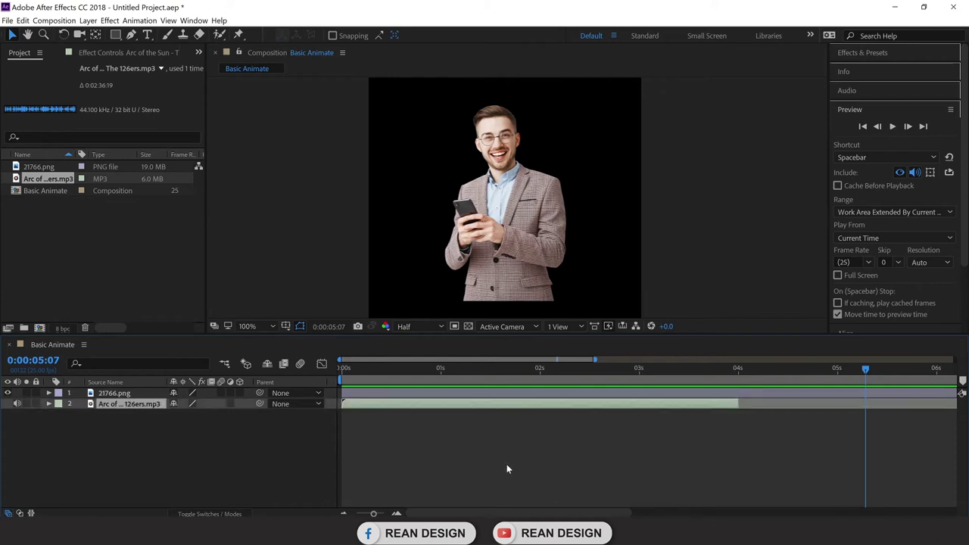
{"action": "left_click", "coordinate": [150, 429]}
{"action": "left_click", "coordinate": [136, 407]}
{"action": "key", "text": "Delete"}
{"action": "key", "text": "Delete"}
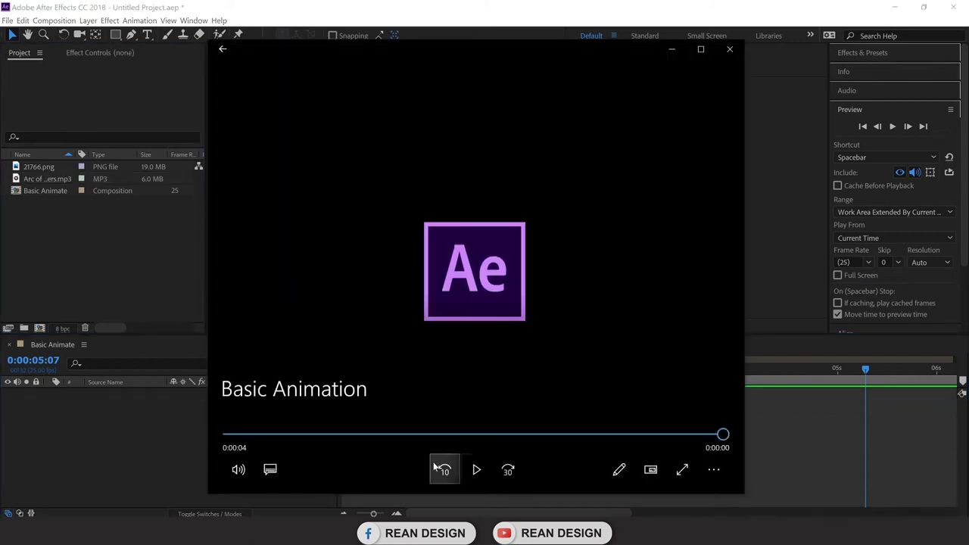
Play the finished Basic Animation video in the media player several times and return to After Effects.
{"action": "left_click", "coordinate": [474, 469]}
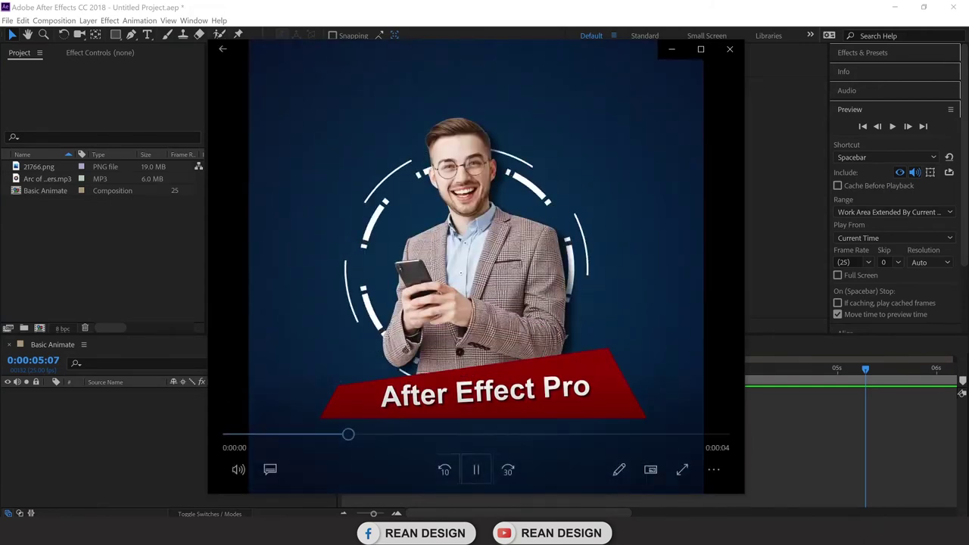
{"action": "left_click", "coordinate": [477, 473]}
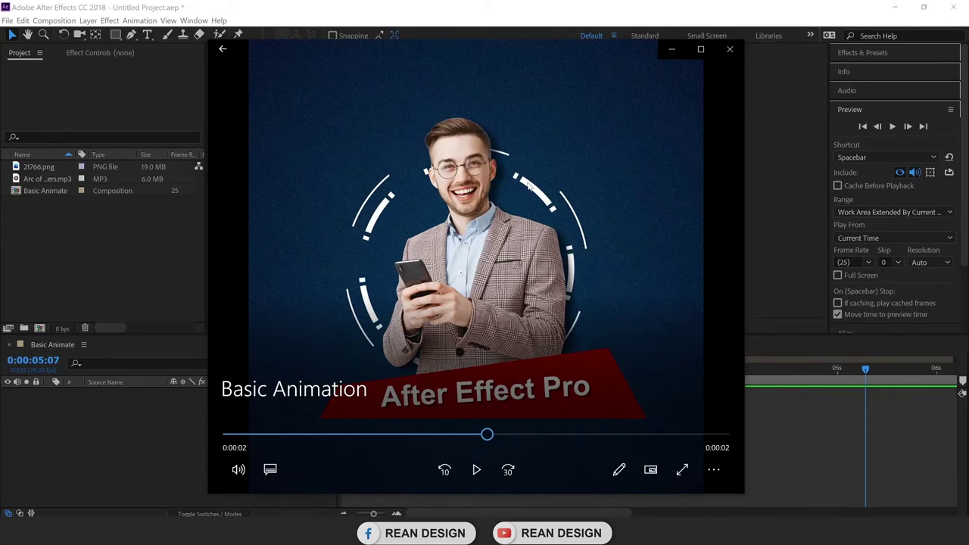
{"action": "left_click", "coordinate": [476, 469]}
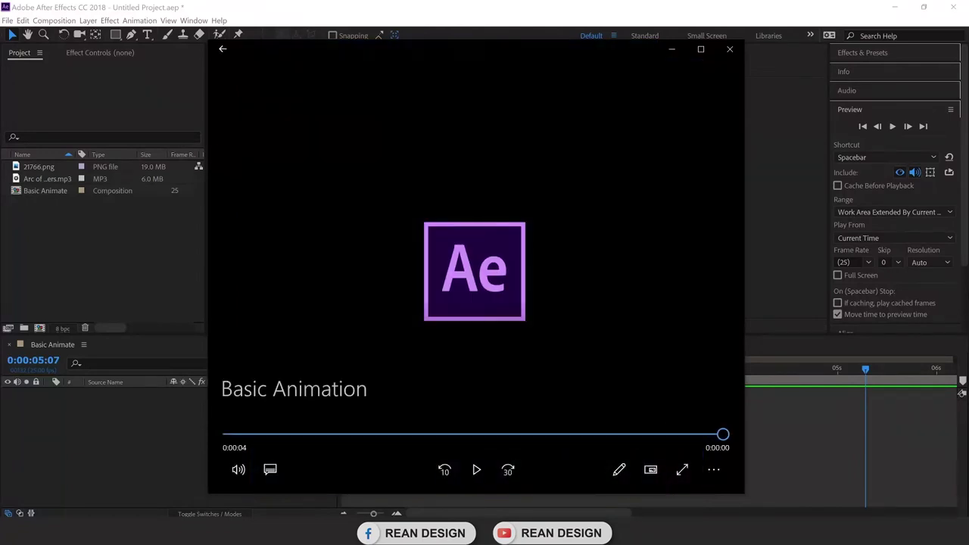
{"action": "left_click", "coordinate": [488, 468]}
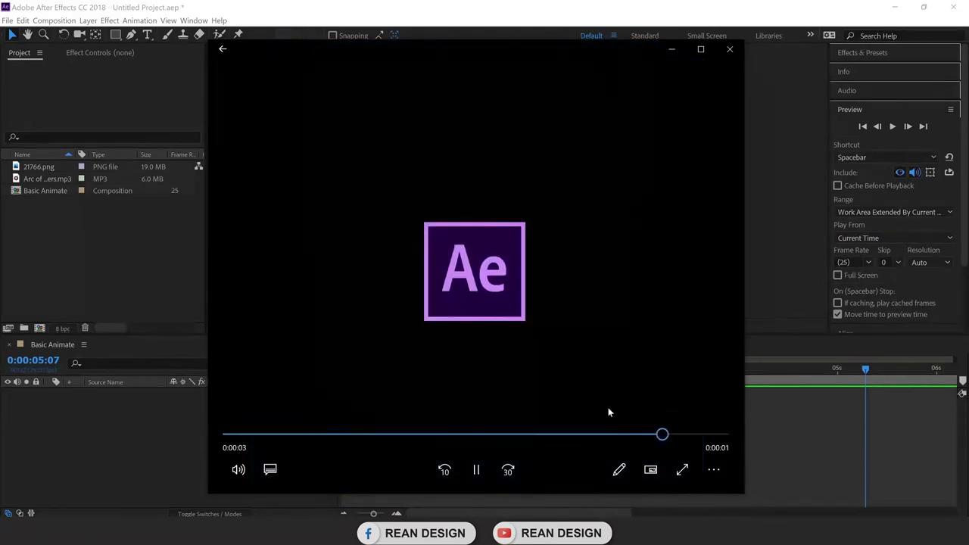
{"action": "left_click", "coordinate": [477, 469]}
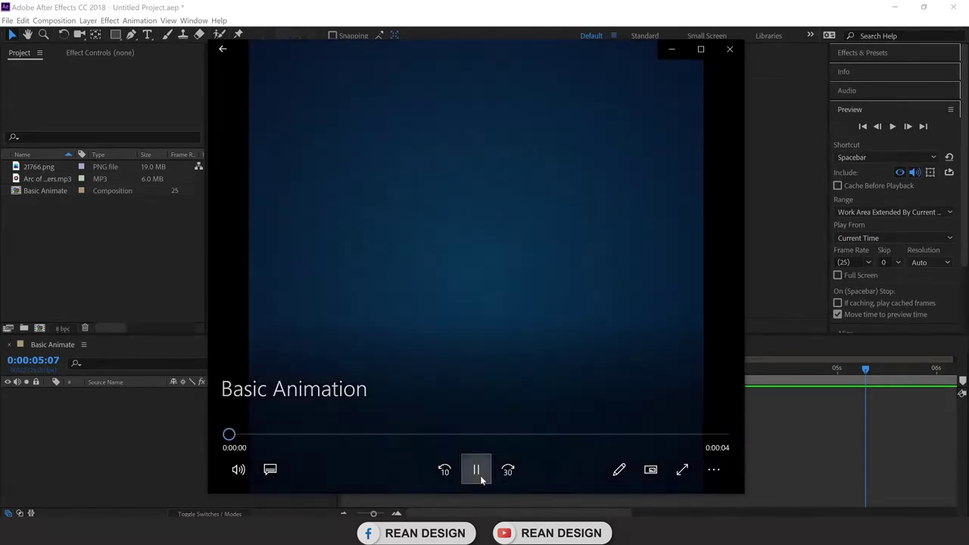
{"action": "left_click", "coordinate": [782, 242]}
Add 21766.png to the Basic Animate composition and show its full 15 s timeline from the first frame.
{"action": "left_click", "coordinate": [67, 275]}
{"action": "left_click_drag", "start_coordinate": [55, 166], "coordinate": [114, 418]}
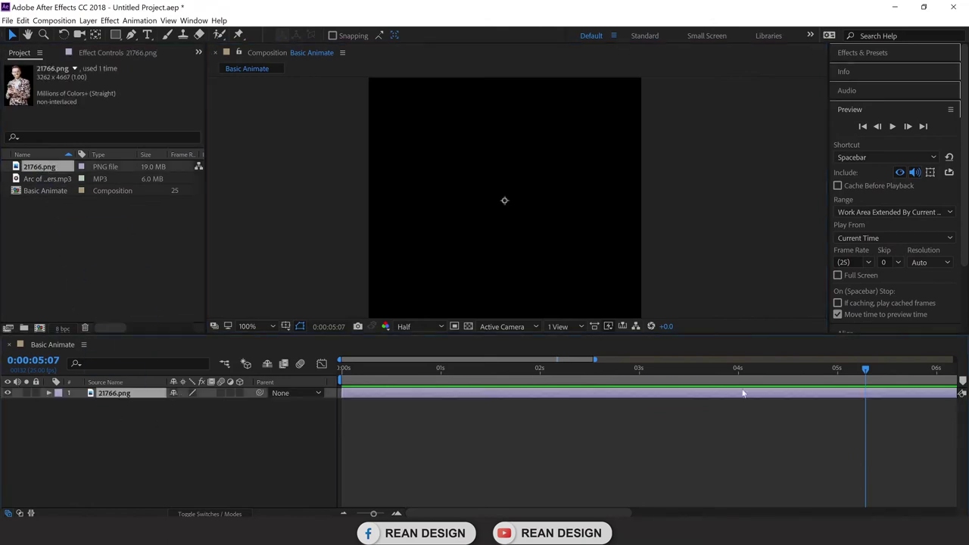
{"action": "left_click_drag", "start_coordinate": [599, 360], "coordinate": [955, 359]}
{"action": "key", "text": "Home"}
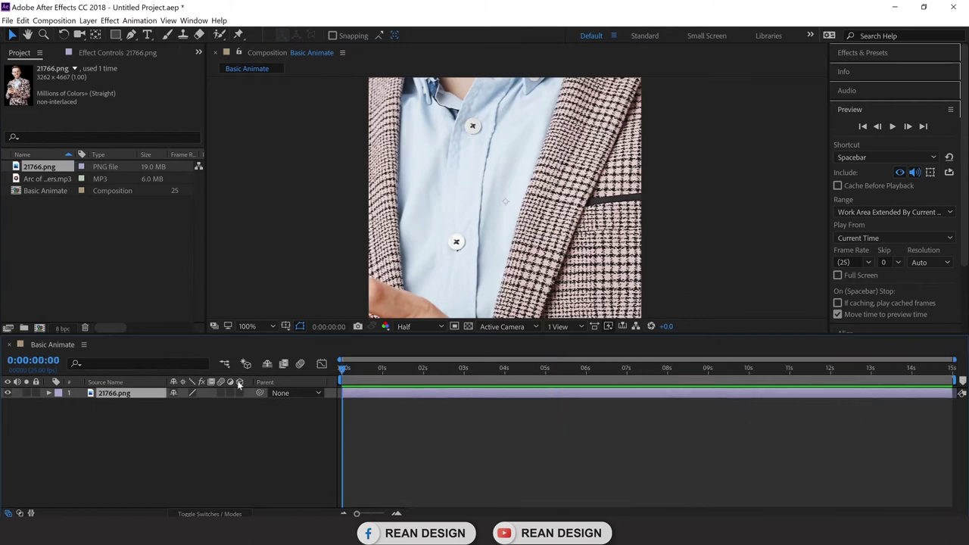
Scale the 21766.png image down to fit inside the composition and place it near the center.
{"action": "scroll", "coordinate": [480, 204], "scroll_direction": "down", "scroll_amount": 2}
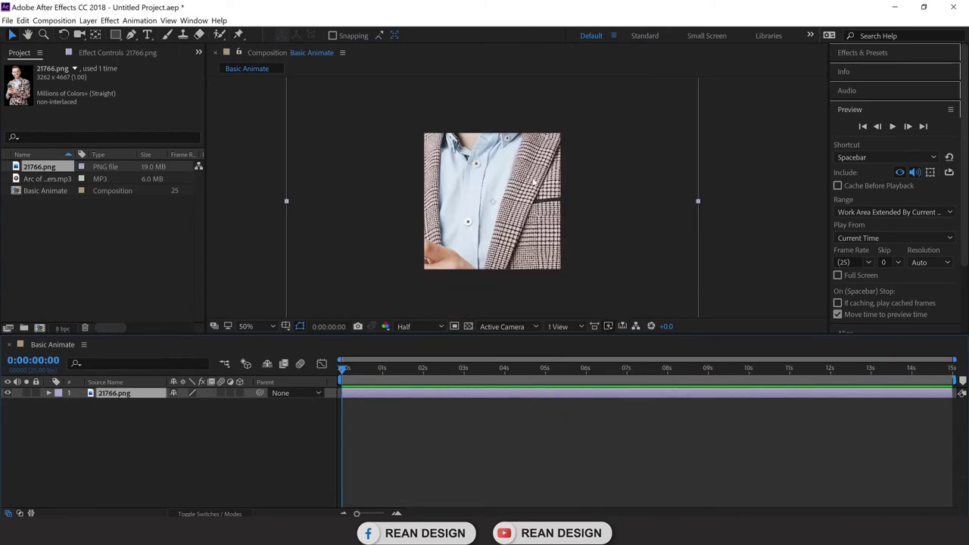
{"action": "left_click_drag", "start_coordinate": [533, 183], "coordinate": [532, 277]}
{"action": "left_click_drag", "start_coordinate": [543, 133], "coordinate": [519, 244]}
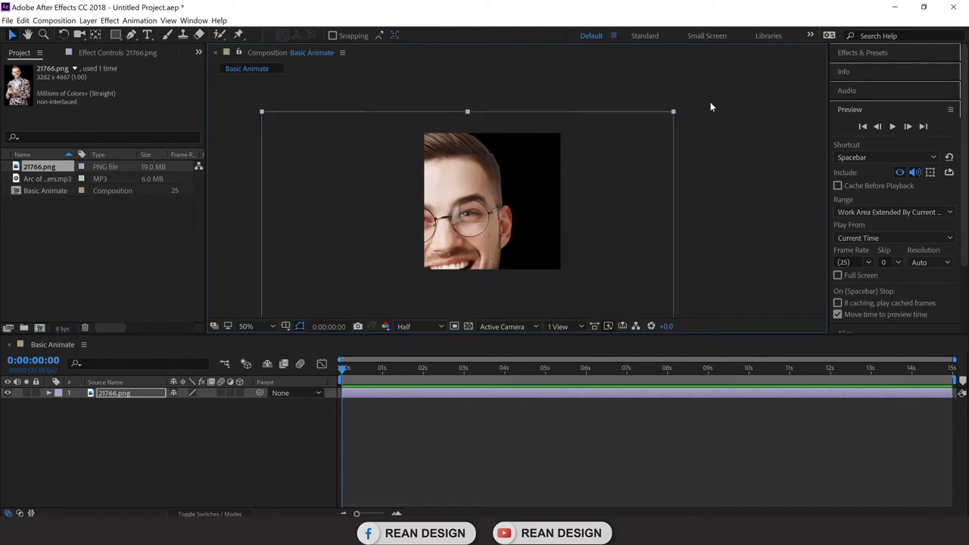
{"action": "left_click_drag", "start_coordinate": [674, 114], "coordinate": [540, 163]}
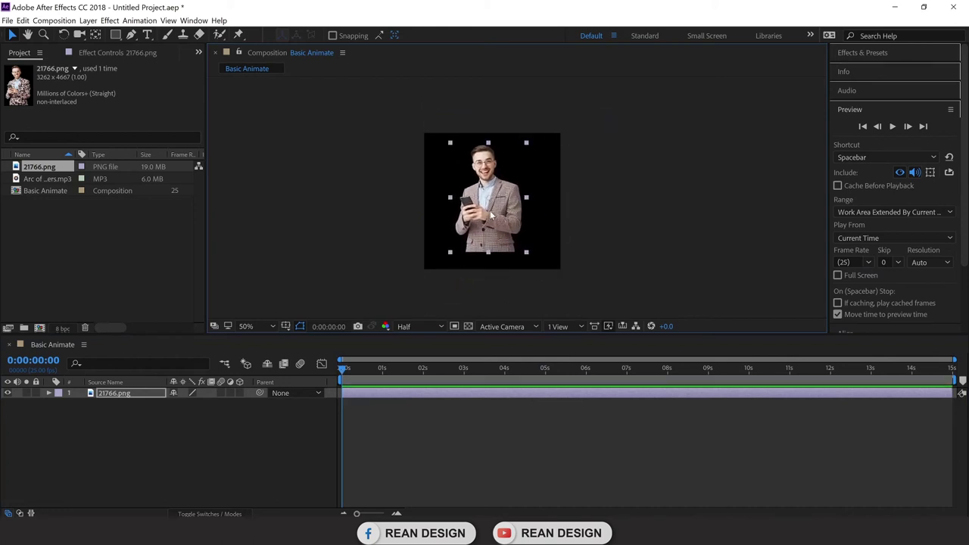
Fit the composition view up to 100%, nudge the man's image toward the center, and enlarge the viewing area above the timeline.
{"action": "key", "text": "period"}
{"action": "key", "text": "period"}
{"action": "left_click", "coordinate": [276, 326]}
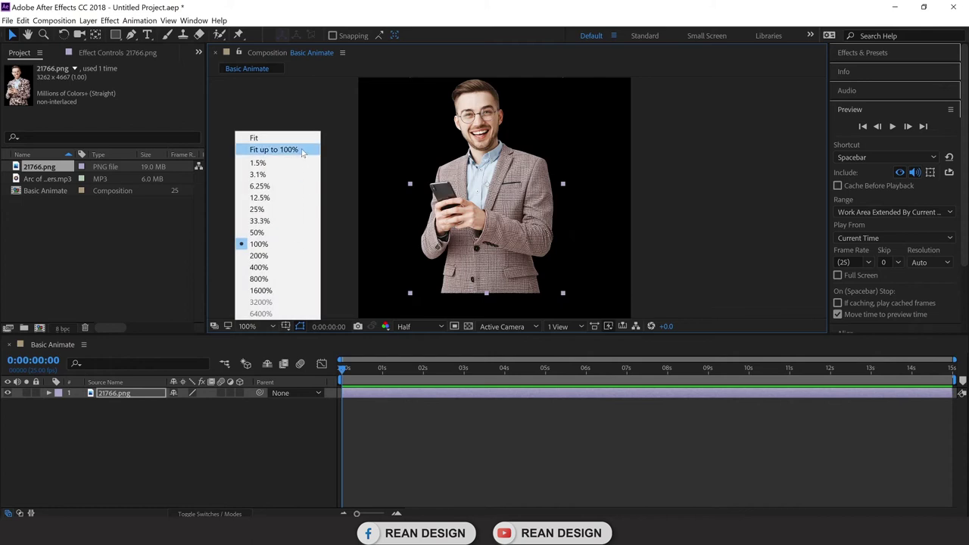
{"action": "left_click", "coordinate": [274, 149]}
{"action": "left_click_drag", "start_coordinate": [513, 236], "coordinate": [518, 237]}
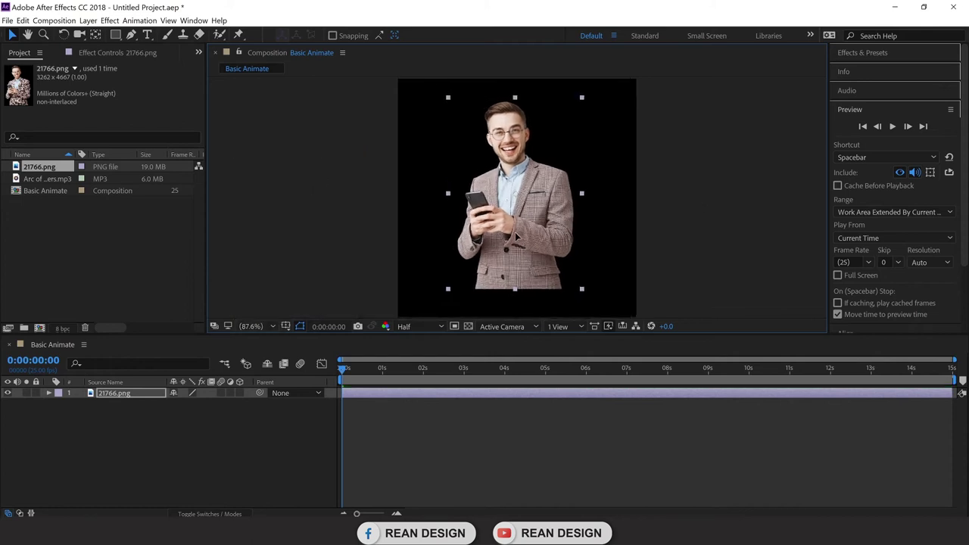
{"action": "left_click", "coordinate": [705, 220]}
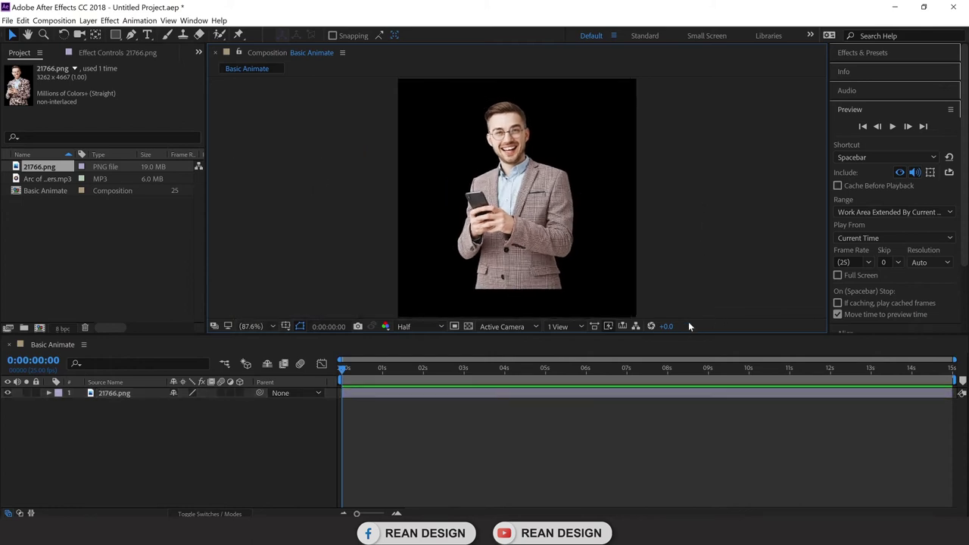
{"action": "left_click_drag", "start_coordinate": [690, 333], "coordinate": [687, 374]}
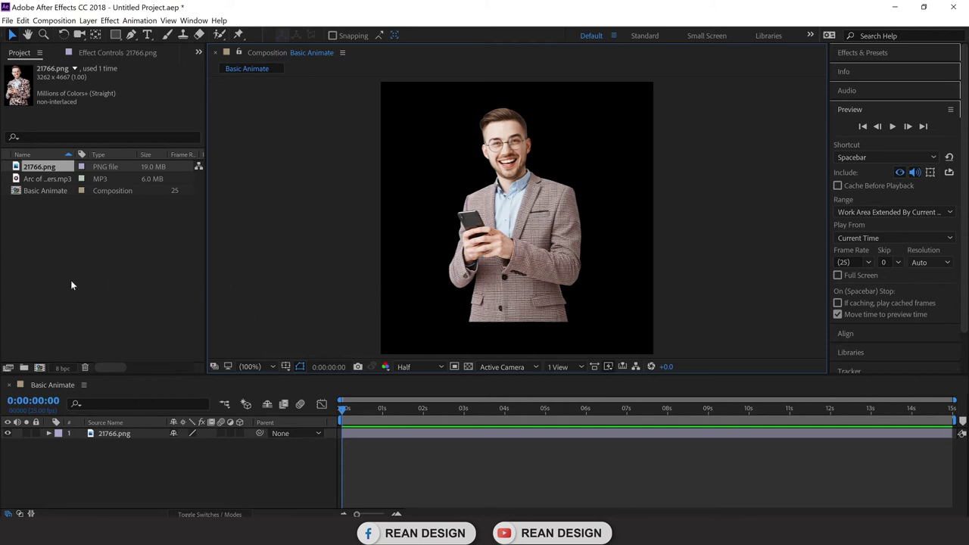
Draw a closed four-point Pen shape over the man's lower jacket with no layer selected.
{"action": "left_click", "coordinate": [131, 35]}
{"action": "left_click", "coordinate": [163, 36]}
{"action": "left_click", "coordinate": [419, 324]}
{"action": "left_click", "coordinate": [432, 286]}
{"action": "left_click", "coordinate": [607, 263]}
{"action": "left_click", "coordinate": [607, 323]}
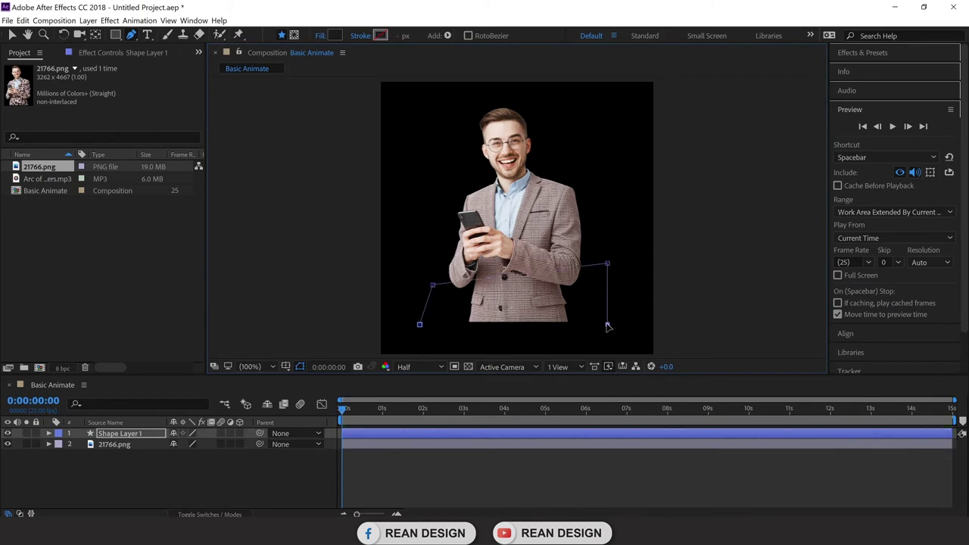
{"action": "left_click", "coordinate": [419, 325]}
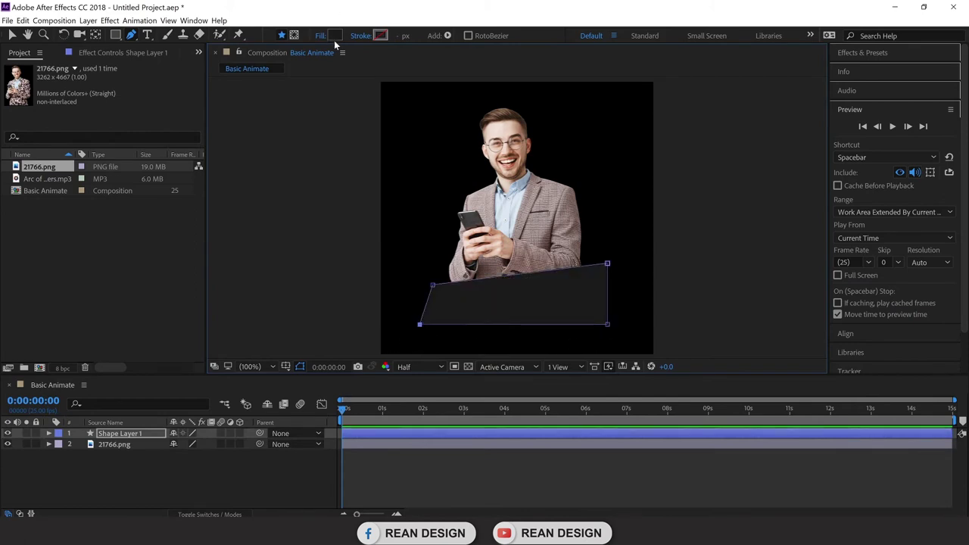
Delete the shape layer from the Basic Animate composition.
{"action": "left_click", "coordinate": [15, 36]}
{"action": "left_click", "coordinate": [134, 447]}
{"action": "left_click", "coordinate": [130, 434]}
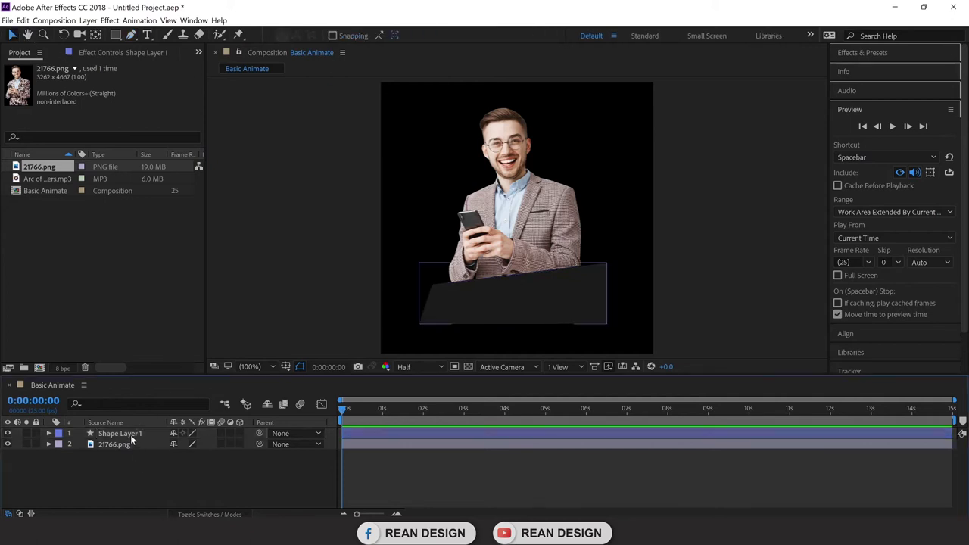
{"action": "key", "text": "Delete"}
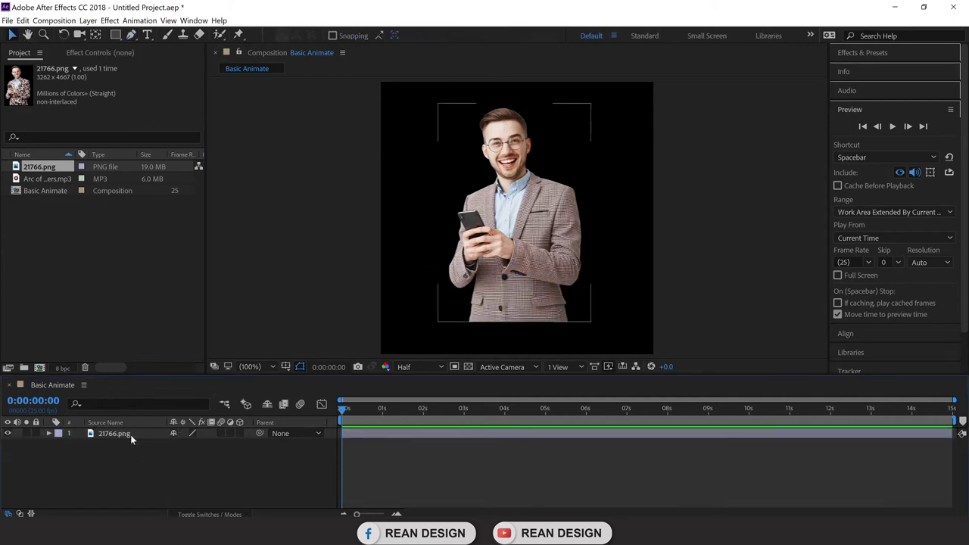
Draw a closed four-point Pen mask across the man's lower jacket with the 21766.png layer selected, and check the masked image.
{"action": "left_click", "coordinate": [120, 435]}
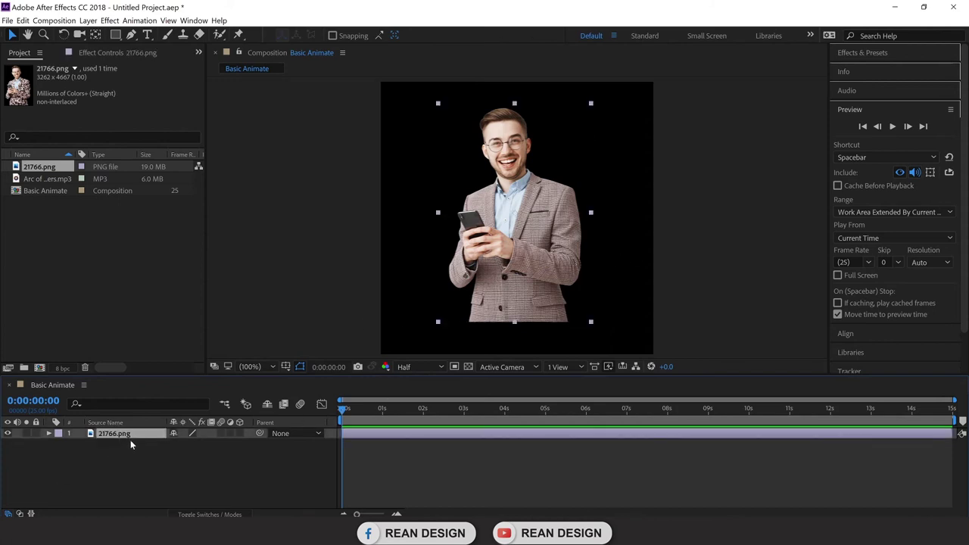
{"action": "left_click", "coordinate": [131, 35]}
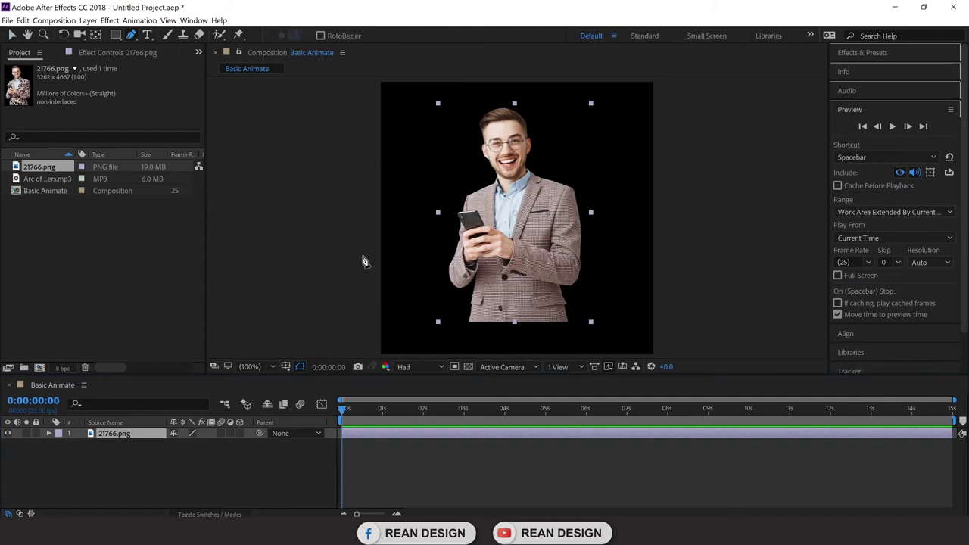
{"action": "left_click", "coordinate": [413, 328]}
{"action": "left_click", "coordinate": [431, 291]}
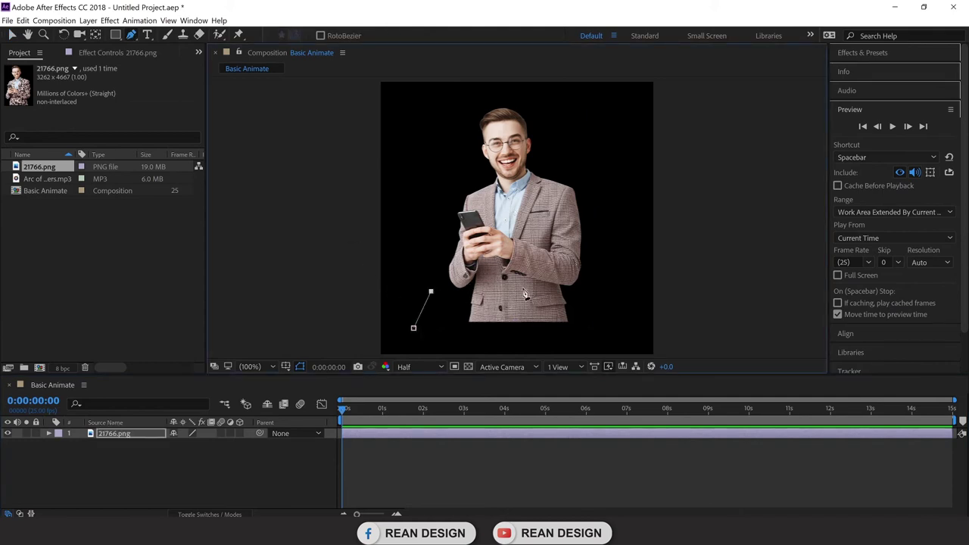
{"action": "left_click", "coordinate": [620, 277]}
{"action": "left_click", "coordinate": [609, 333]}
{"action": "left_click", "coordinate": [413, 327]}
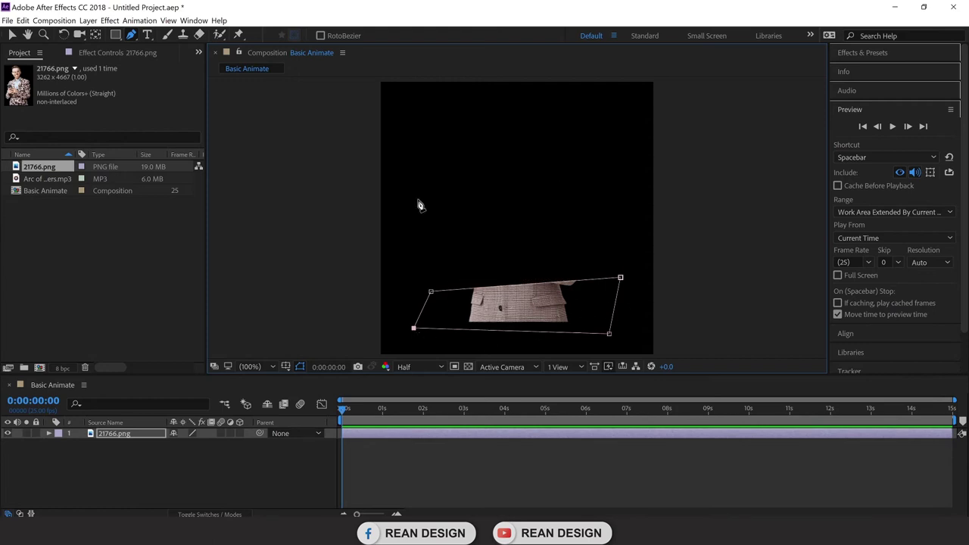
{"action": "left_click", "coordinate": [12, 37]}
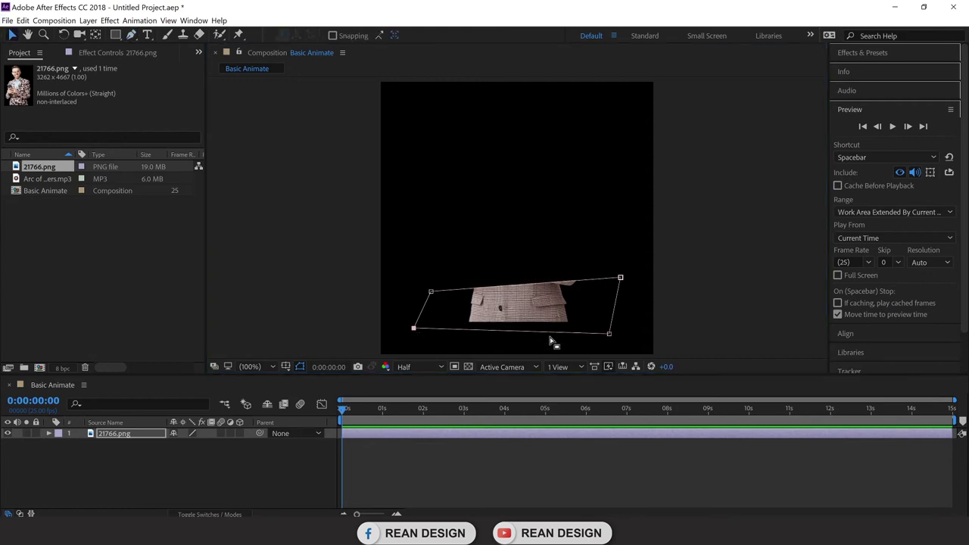
{"action": "left_click", "coordinate": [568, 324]}
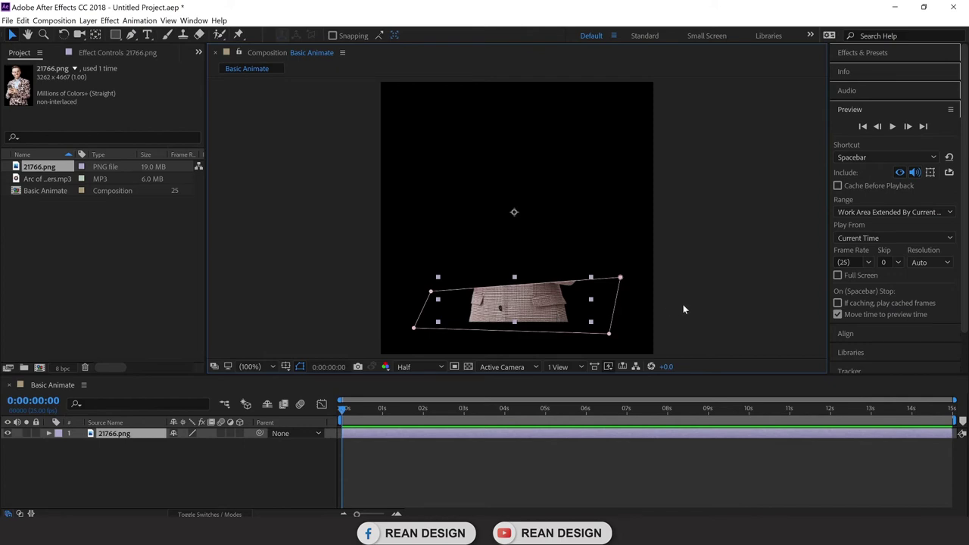
{"action": "left_click", "coordinate": [709, 293]}
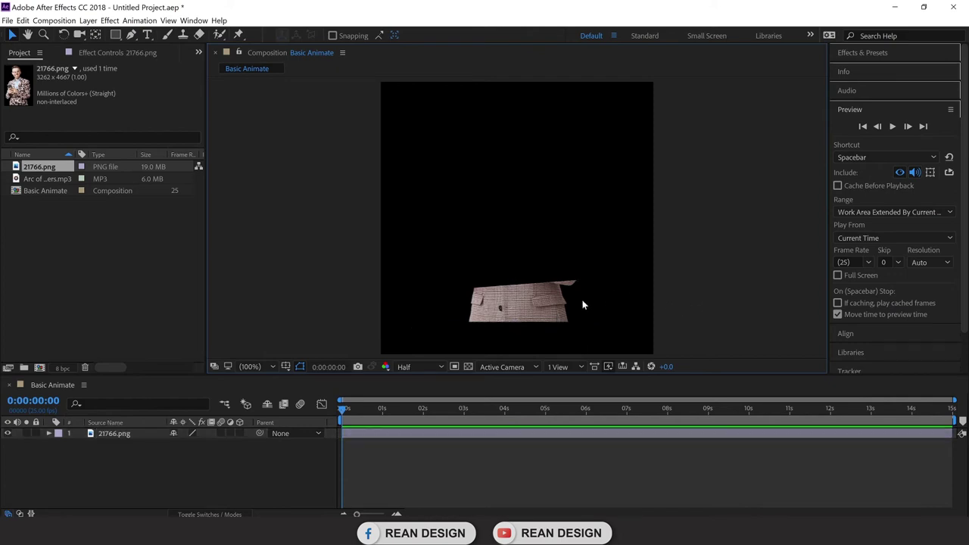
{"action": "left_click", "coordinate": [539, 308]}
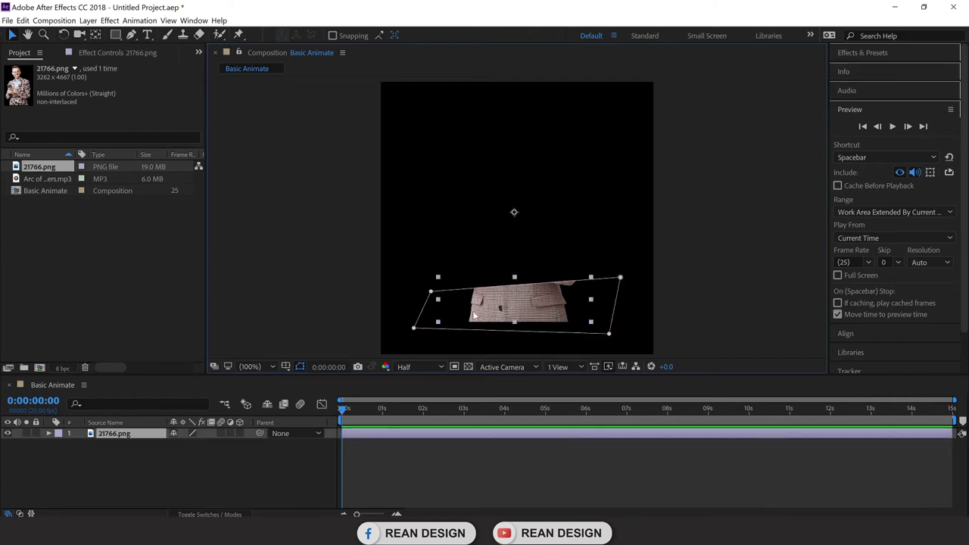
Undo the whole mask drawn on the 21766.png layer.
{"action": "key", "text": "ctrl+z"}
{"action": "key", "text": "ctrl+z"}
{"action": "key", "text": "ctrl+z"}
{"action": "key", "text": "ctrl+z"}
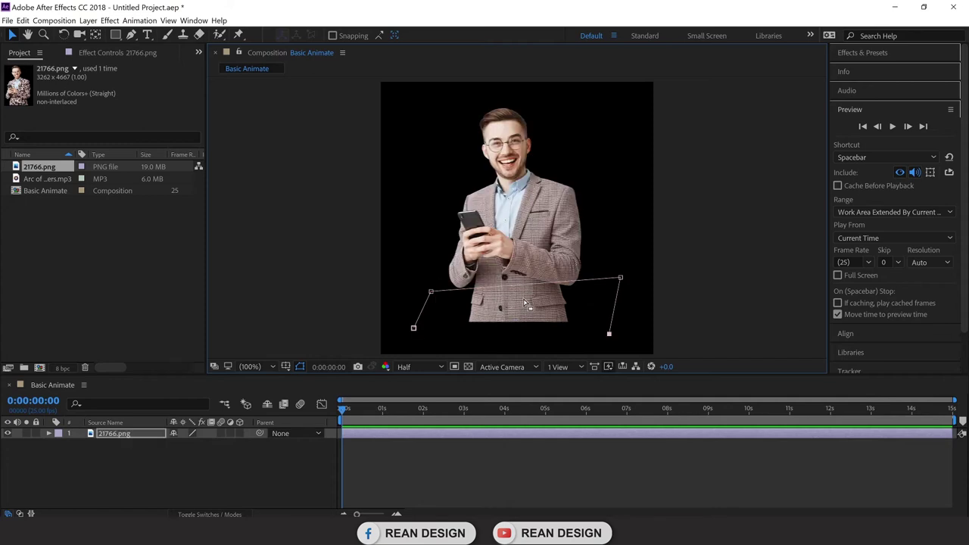
{"action": "key", "text": "ctrl+z"}
{"action": "key", "text": "ctrl+z"}
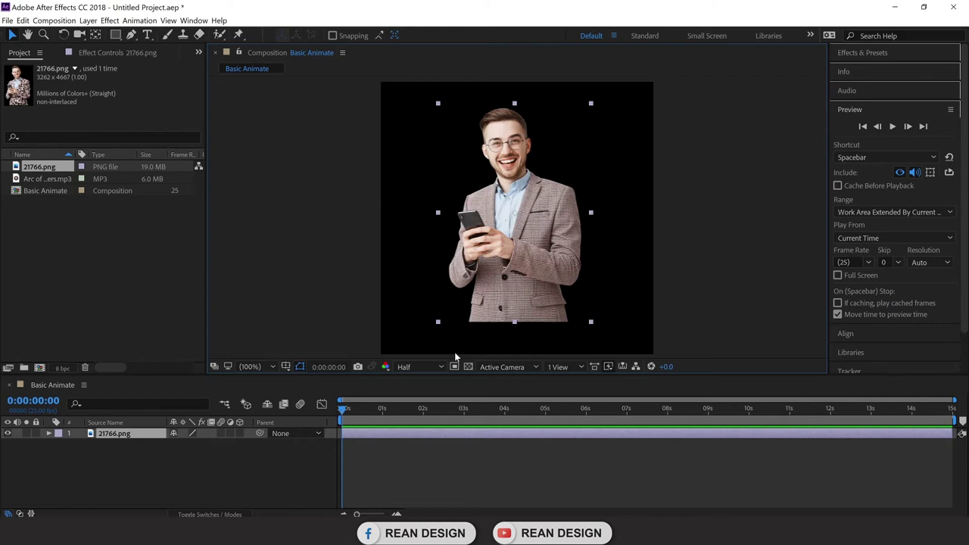
With no layer selected, draw a slanted four-sided Pen shape covering the lower edge of the man's jacket.
{"action": "left_click", "coordinate": [138, 467]}
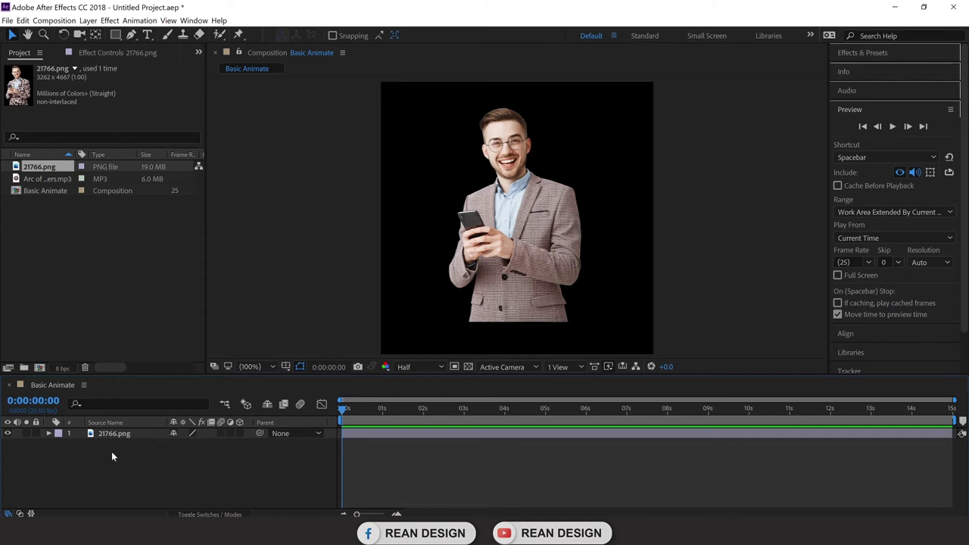
{"action": "left_click", "coordinate": [231, 292]}
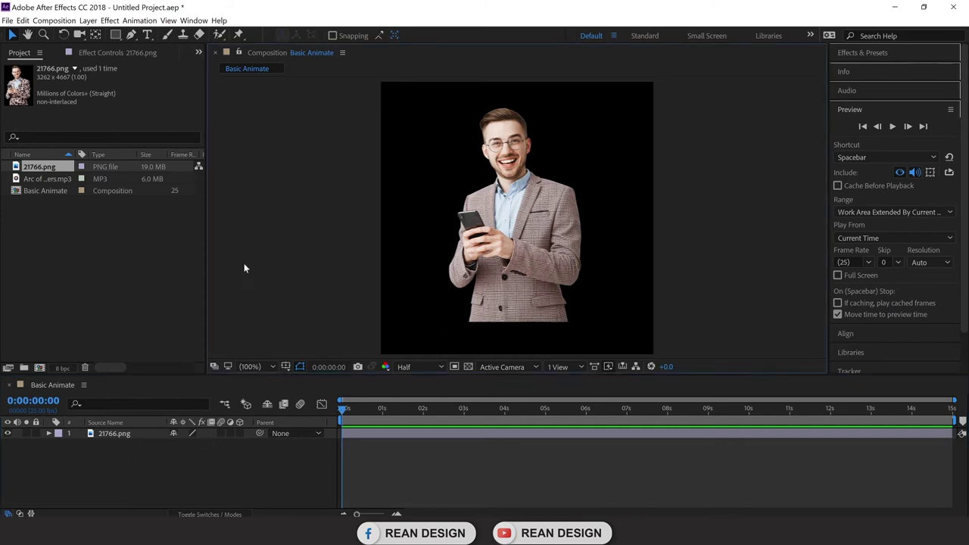
{"action": "left_click", "coordinate": [131, 34]}
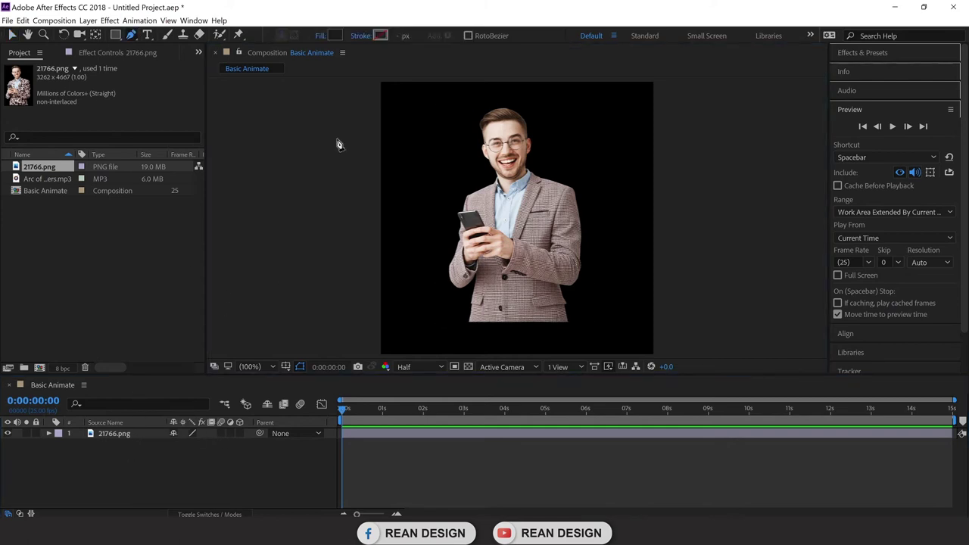
{"action": "left_click", "coordinate": [410, 336]}
{"action": "left_click", "coordinate": [423, 311]}
{"action": "left_click", "coordinate": [617, 283]}
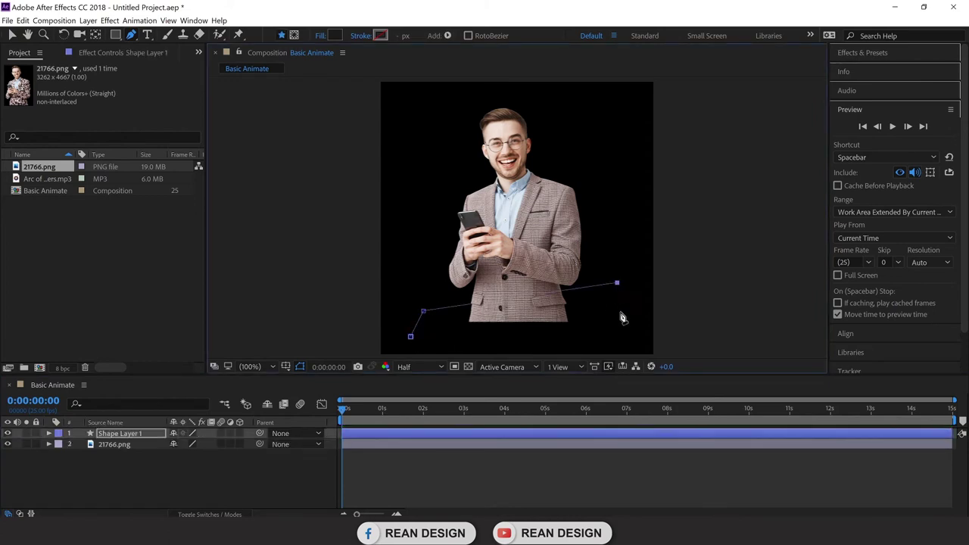
{"action": "left_click", "coordinate": [629, 331]}
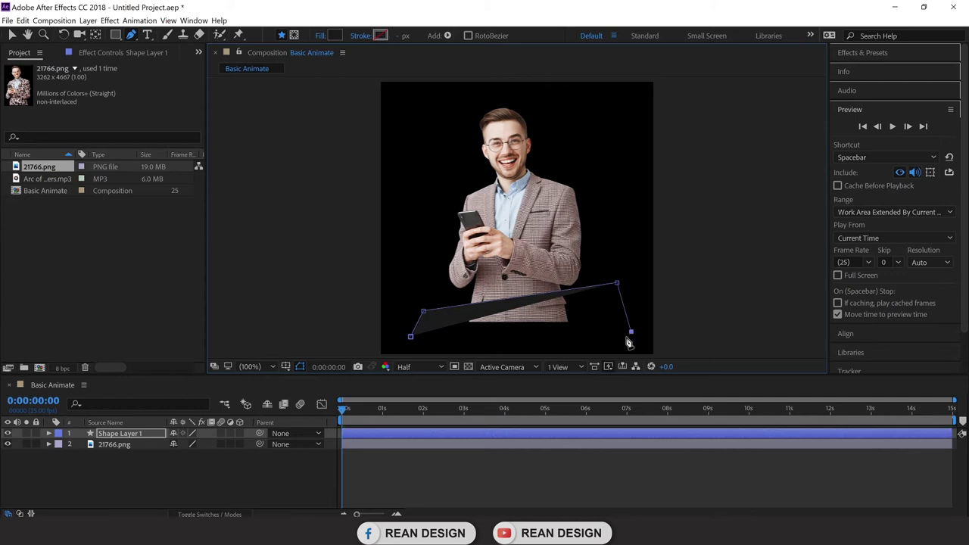
{"action": "left_click", "coordinate": [410, 336]}
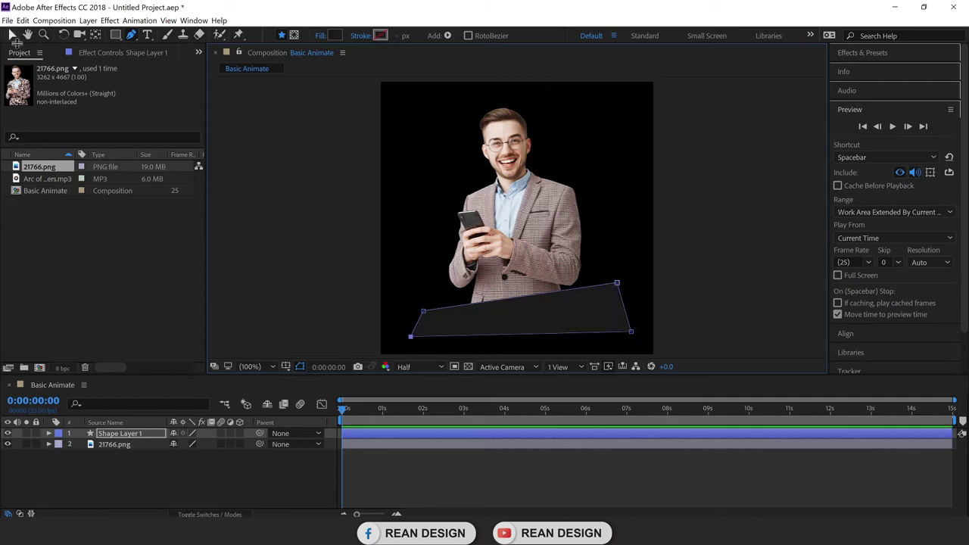
{"action": "left_click", "coordinate": [12, 35]}
{"action": "left_click", "coordinate": [131, 432]}
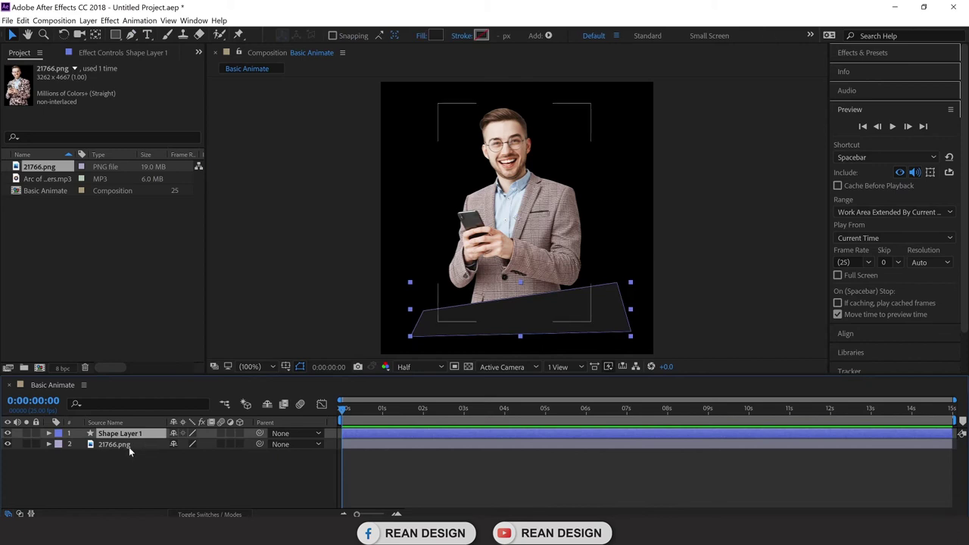
{"action": "left_click", "coordinate": [133, 448]}
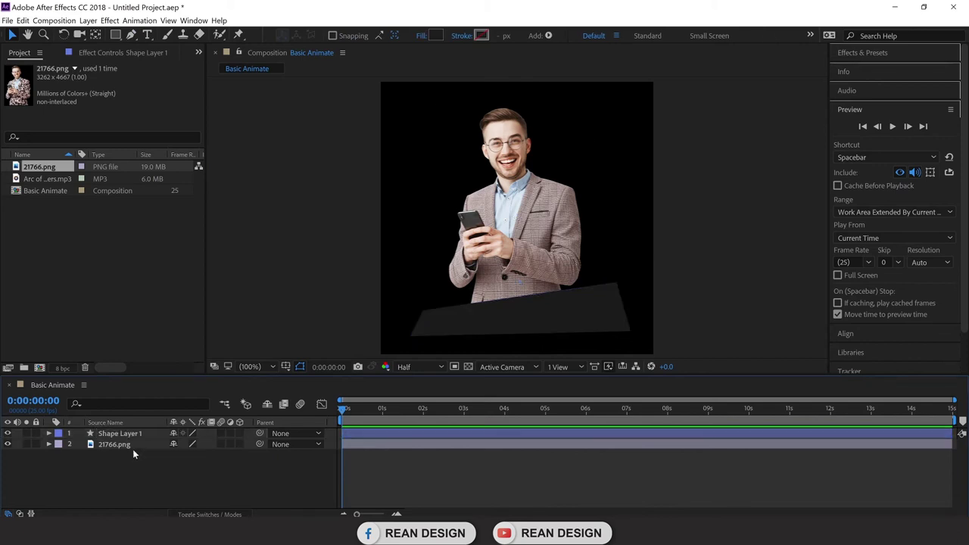
{"action": "left_click", "coordinate": [134, 445]}
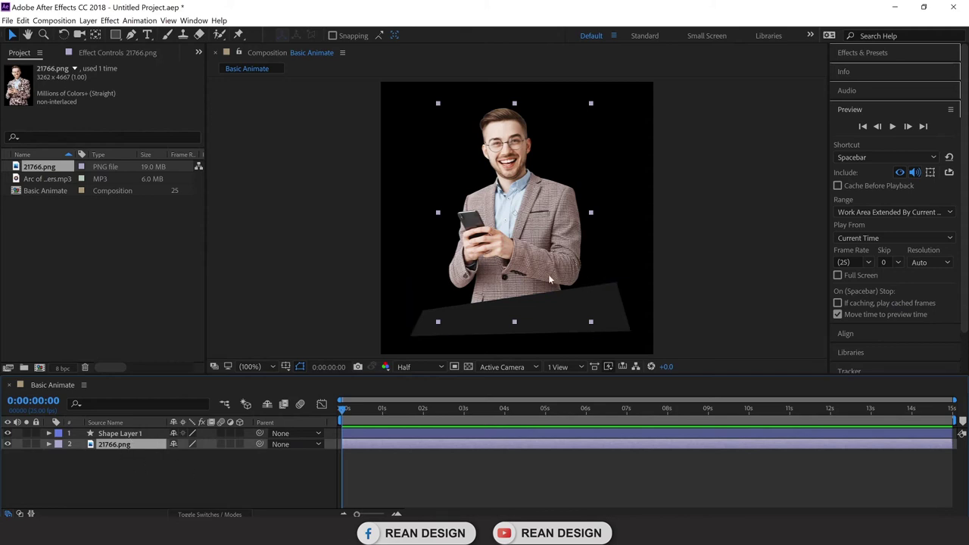
{"action": "left_click", "coordinate": [173, 485]}
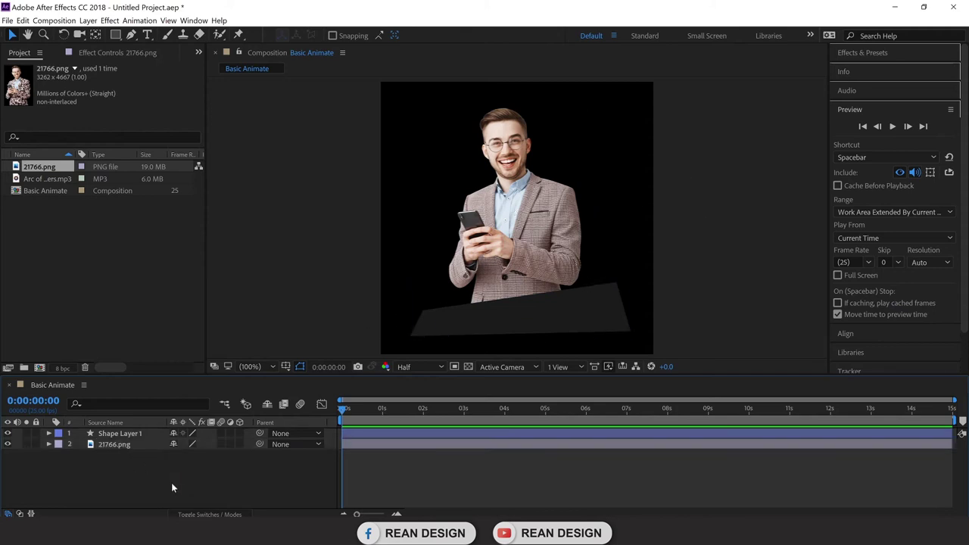
Set the slanted shape's fill color to dark red (970505) and deselect the shape layer.
{"action": "left_click", "coordinate": [135, 434]}
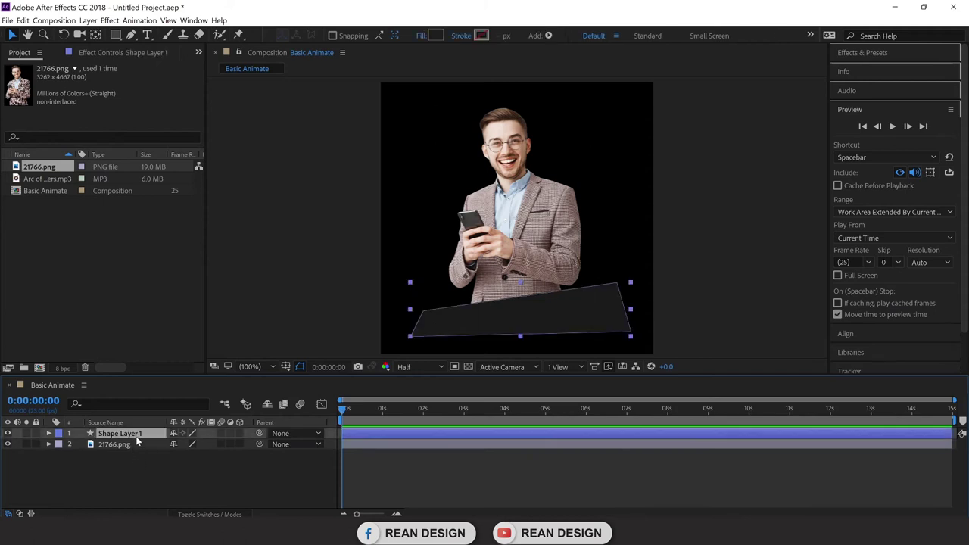
{"action": "left_click", "coordinate": [437, 36]}
{"action": "left_click", "coordinate": [285, 249]}
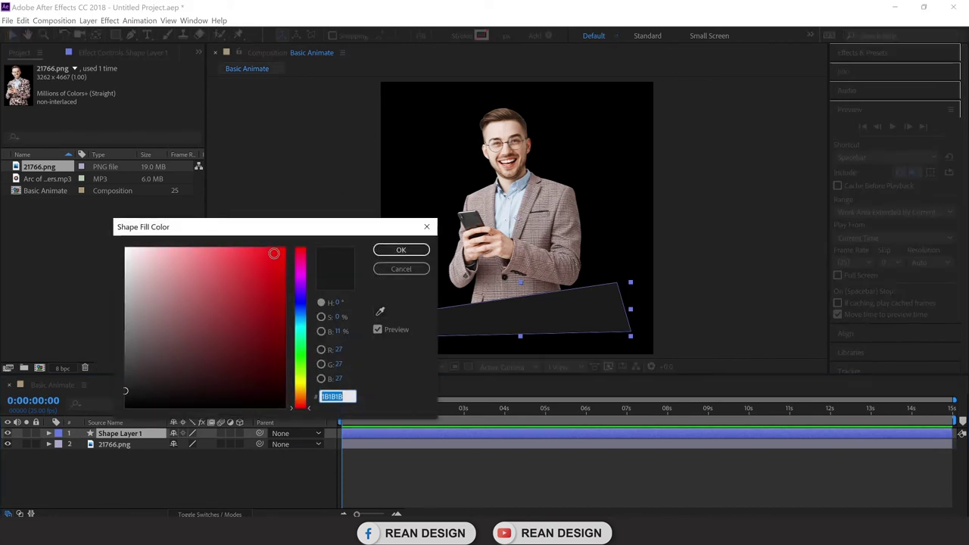
{"action": "left_click", "coordinate": [280, 311]}
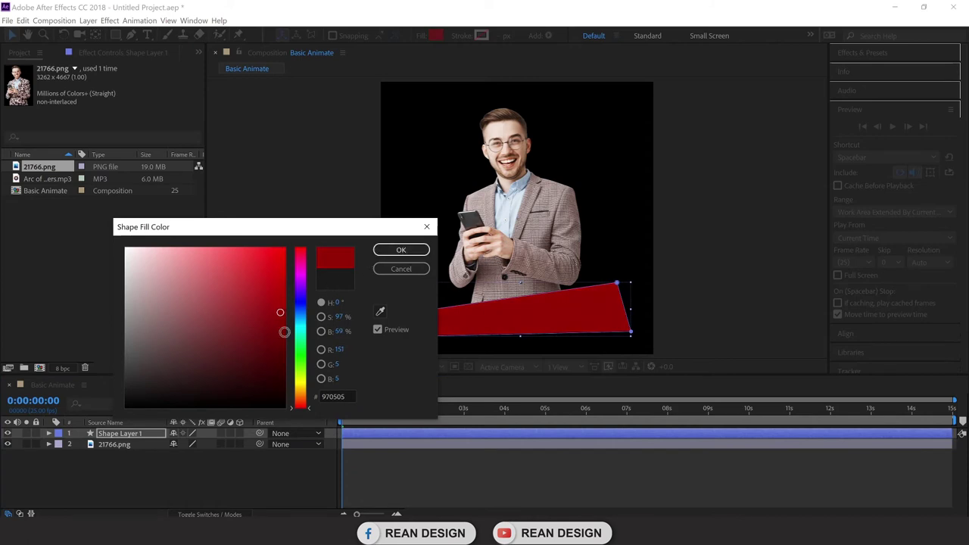
{"action": "left_click", "coordinate": [401, 249]}
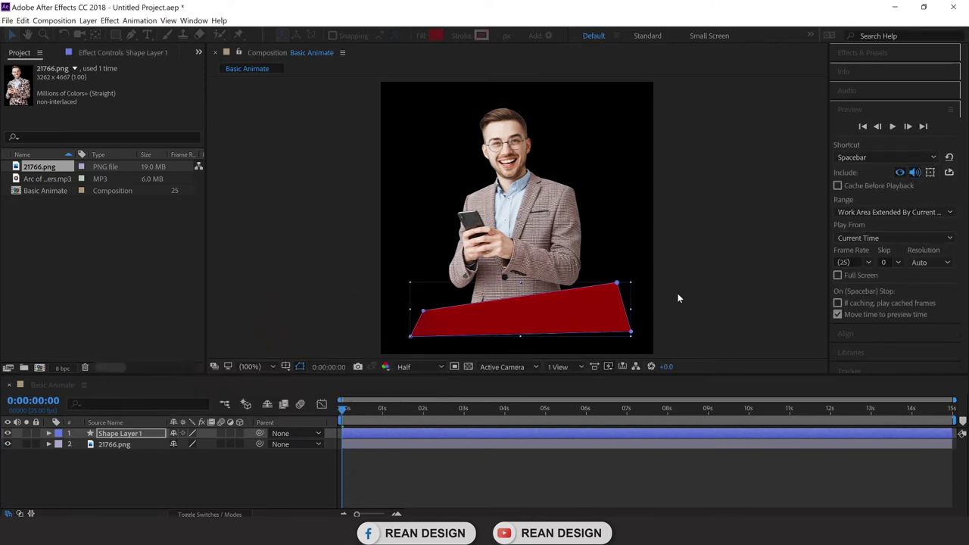
{"action": "left_click", "coordinate": [746, 293]}
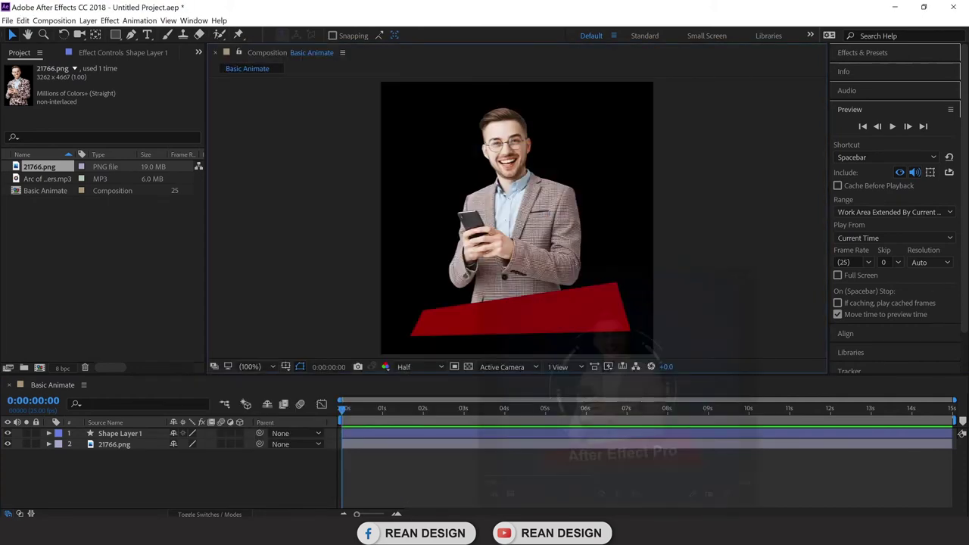
Start adding a new layer to the Basic Animate composition.
{"action": "right_click", "coordinate": [203, 482]}
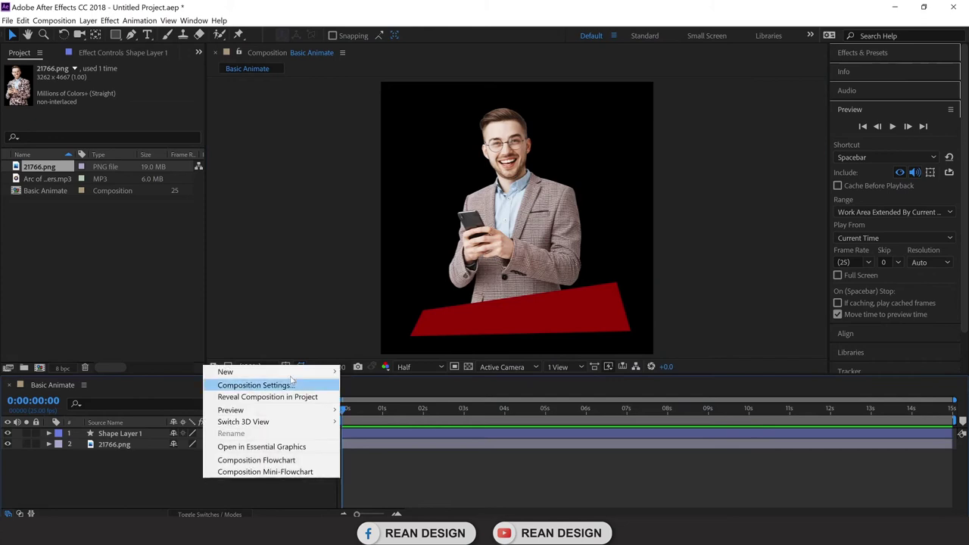
{"action": "mouse_move", "coordinate": [303, 372]}
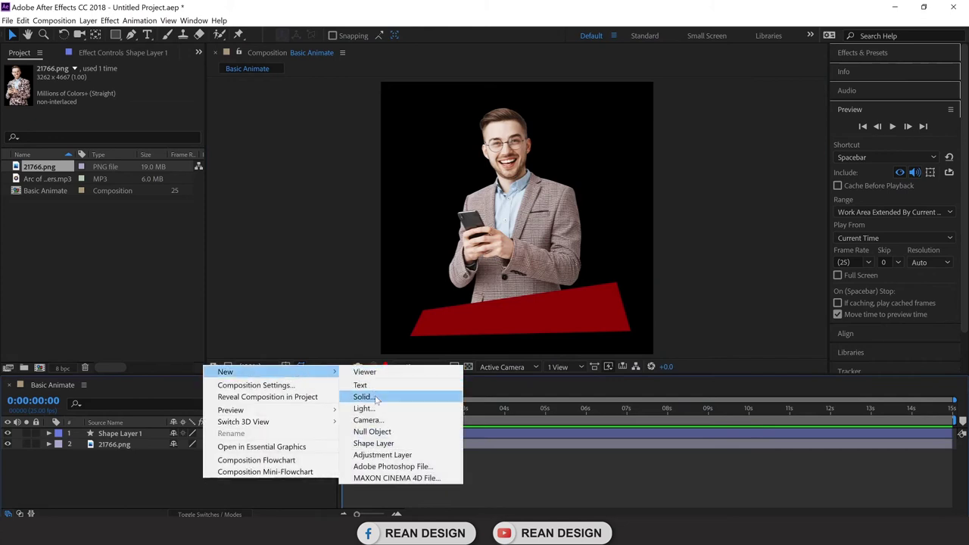
Create a new 1080 x 1080 px solid layer in cyan (00F1F6).
{"action": "left_click", "coordinate": [256, 252]}
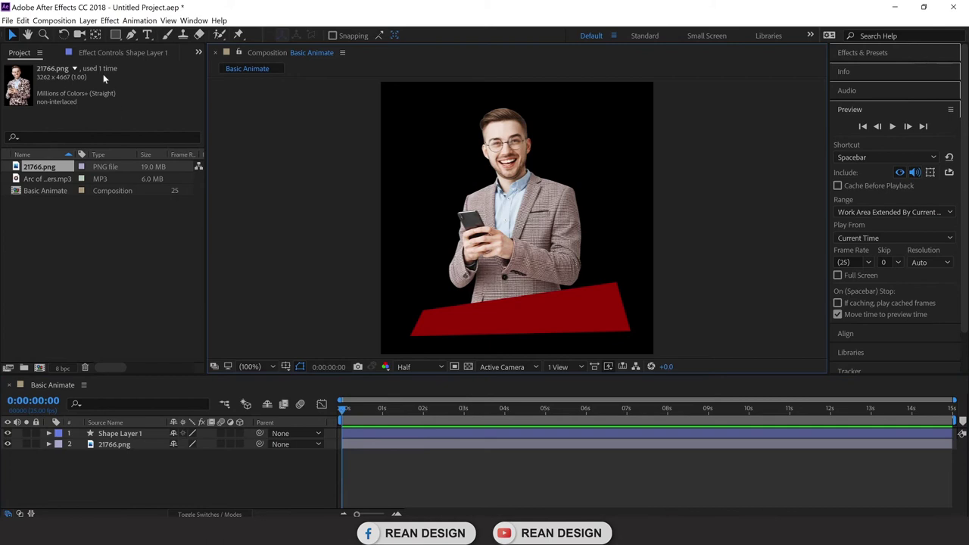
{"action": "left_click", "coordinate": [91, 21]}
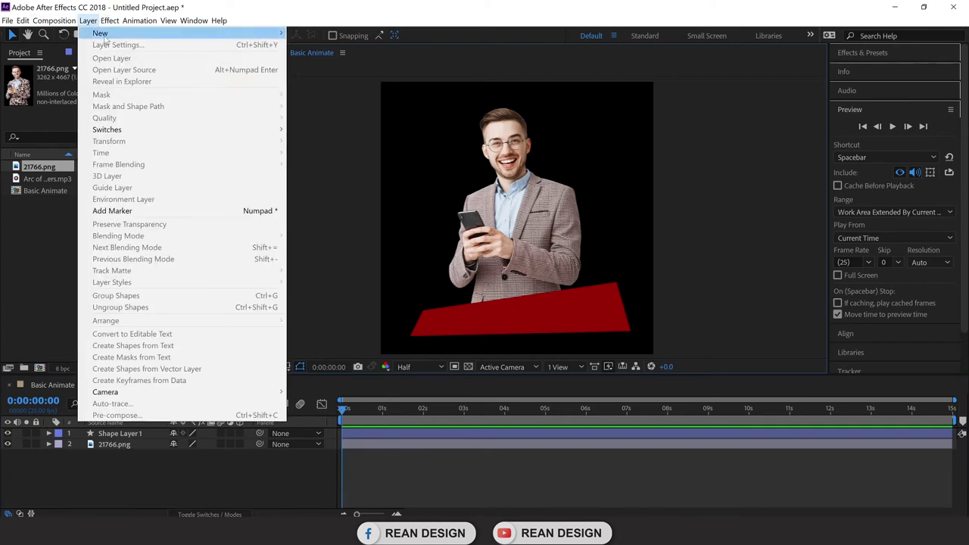
{"action": "mouse_move", "coordinate": [106, 34]}
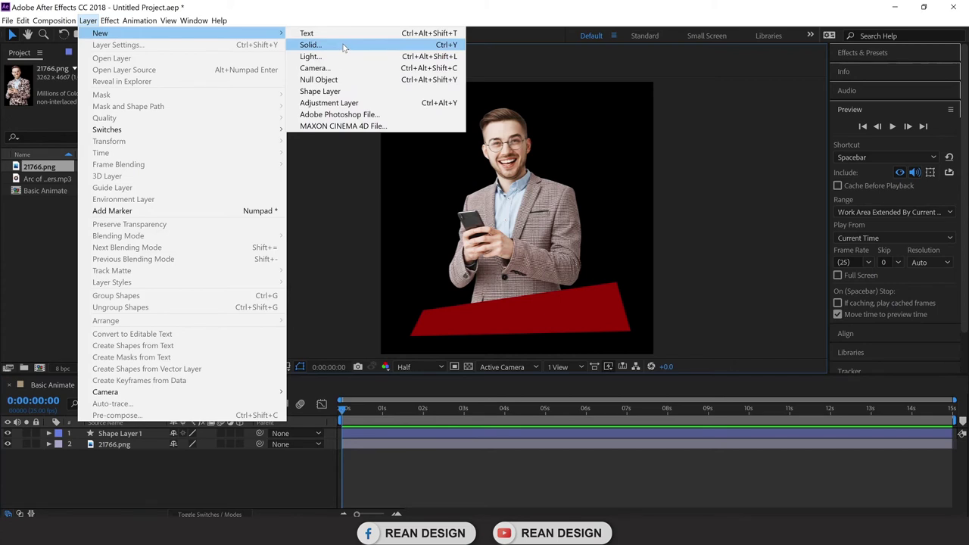
{"action": "left_click", "coordinate": [310, 45]}
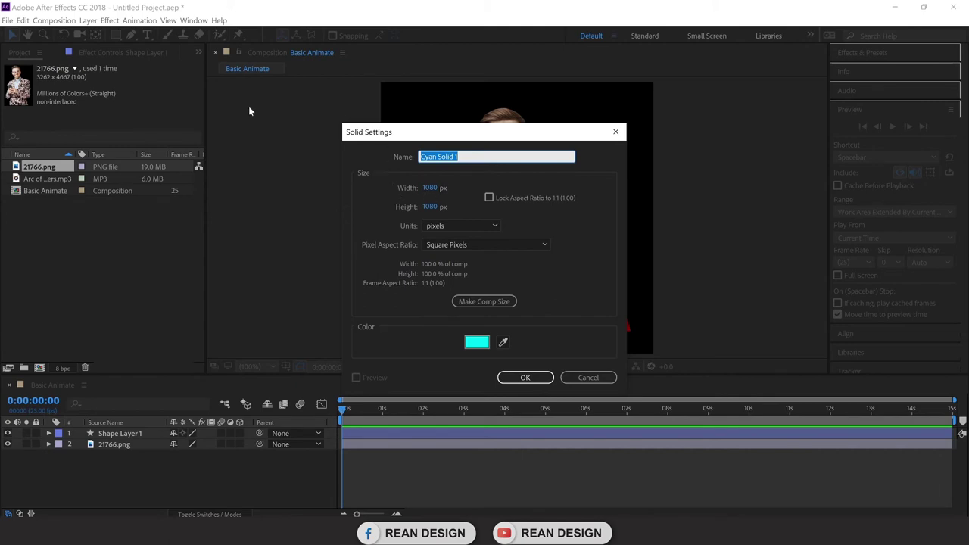
{"action": "left_click", "coordinate": [476, 345]}
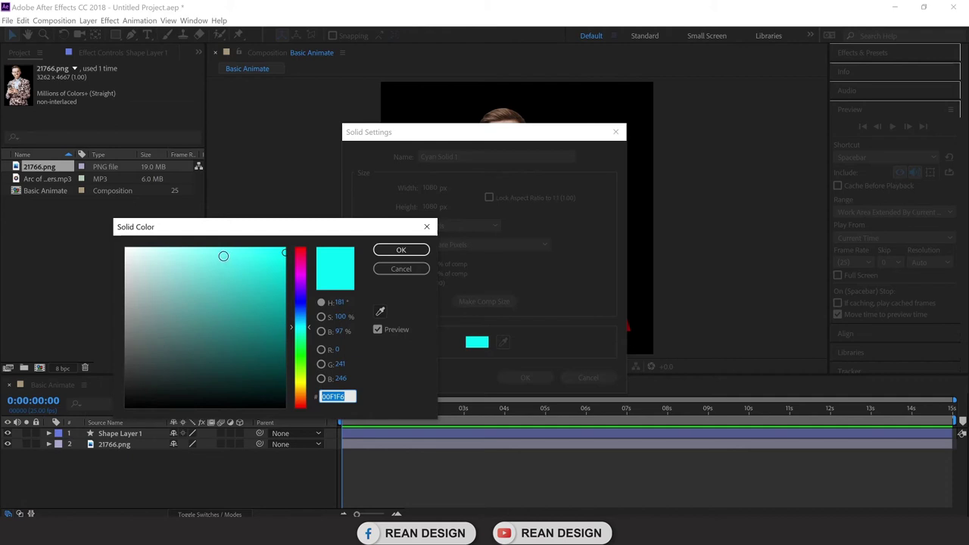
{"action": "left_click", "coordinate": [403, 251]}
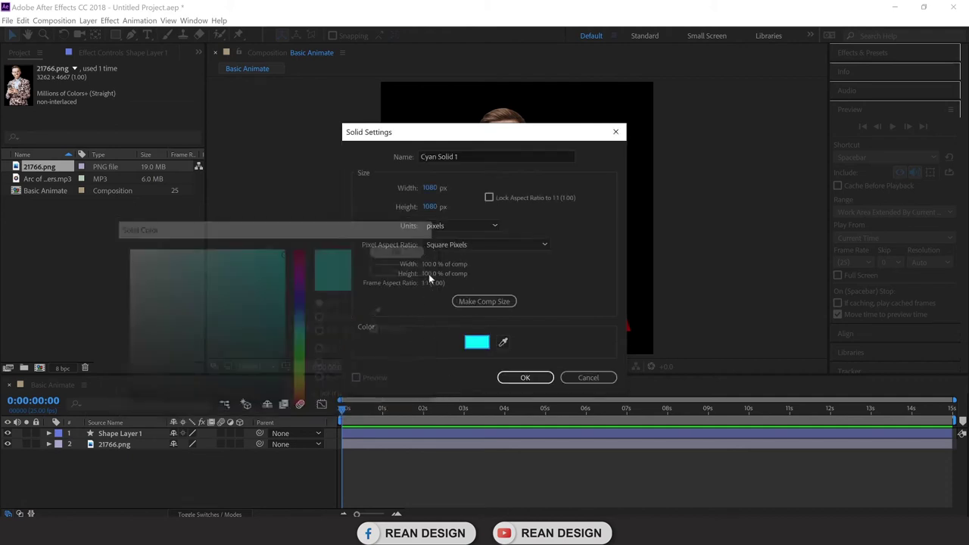
{"action": "left_click", "coordinate": [525, 377]}
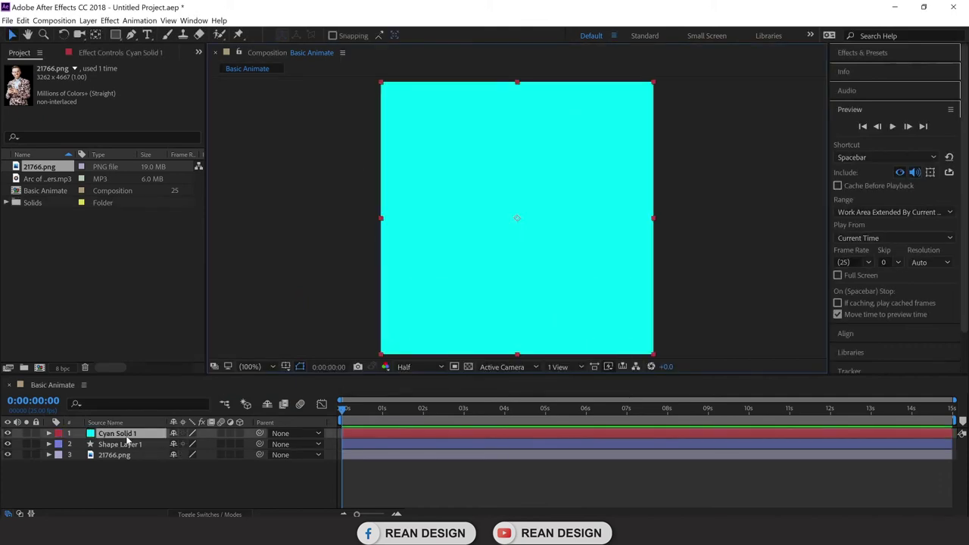
Move the cyan solid below the 21766.png layer and rename it BG.
{"action": "left_click_drag", "start_coordinate": [133, 448], "coordinate": [134, 464]}
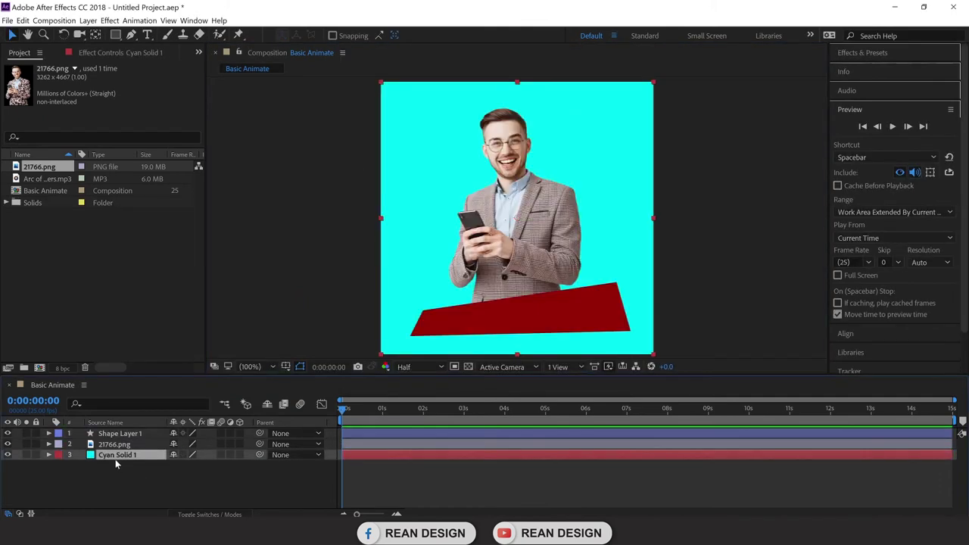
{"action": "right_click", "coordinate": [117, 458]}
{"action": "left_click", "coordinate": [144, 449]}
{"action": "type", "text": "BG"}
{"action": "key", "text": "Return"}
{"action": "left_click", "coordinate": [121, 463]}
{"action": "left_click", "coordinate": [129, 456]}
Search the effects for "gradient" and apply Gradient Ramp to the BG layer.
{"action": "left_click", "coordinate": [865, 53]}
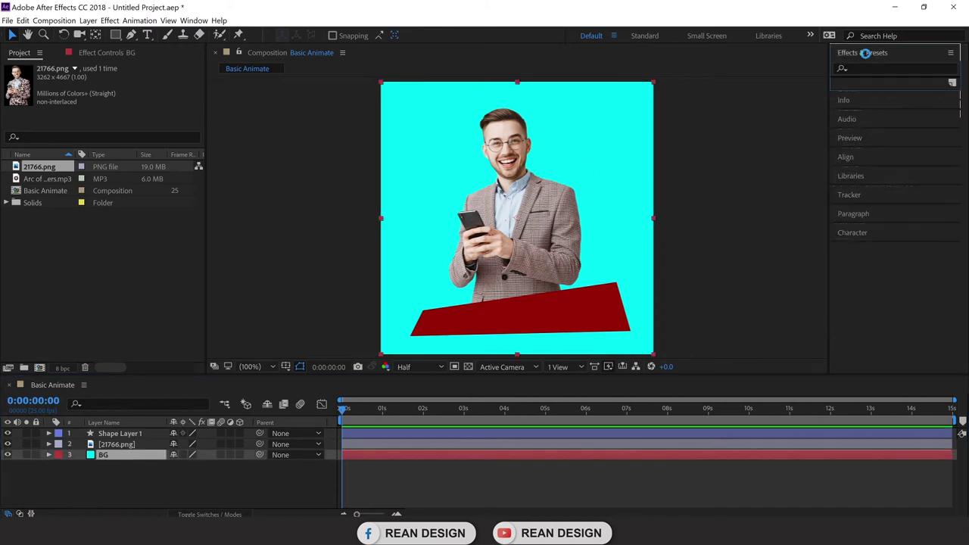
{"action": "left_click", "coordinate": [879, 69]}
{"action": "left_click", "coordinate": [879, 69]}
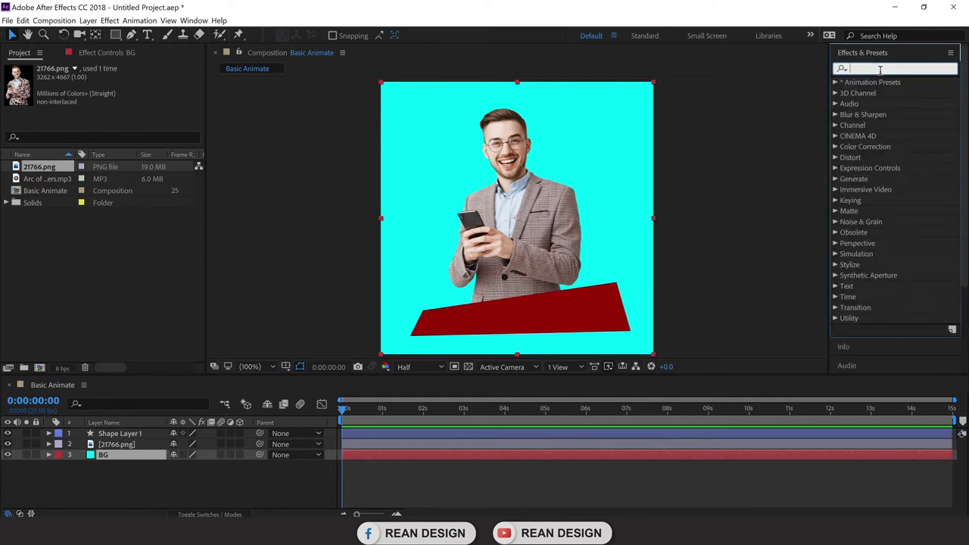
{"action": "type", "text": "grad"}
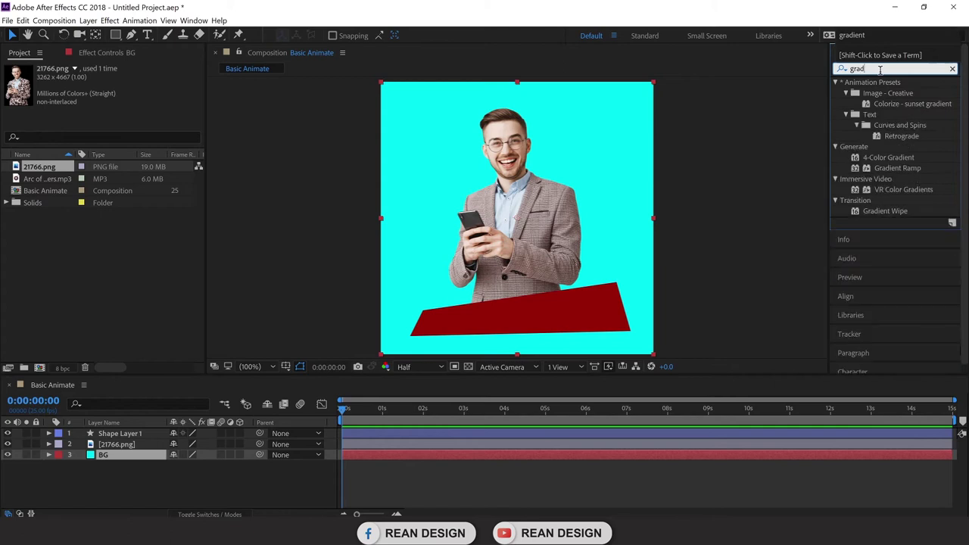
{"action": "type", "text": "ient"}
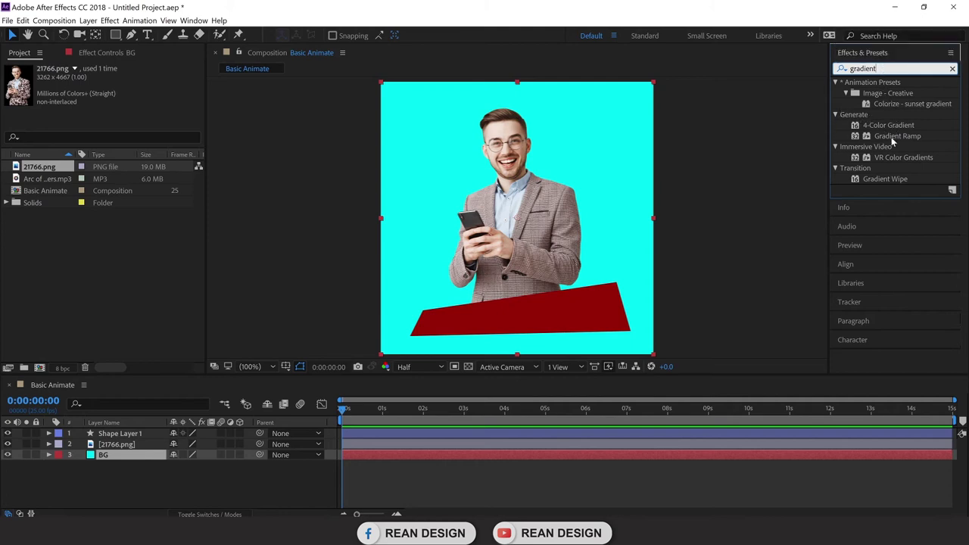
{"action": "left_click_drag", "start_coordinate": [911, 137], "coordinate": [121, 455]}
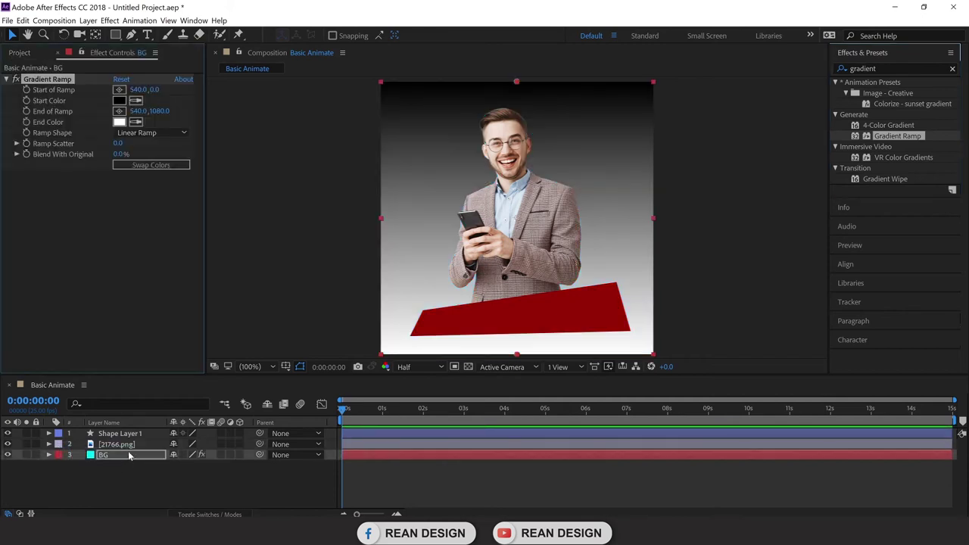
Set the Gradient Ramp's shape on the BG layer to Radial Ramp.
{"action": "left_click", "coordinate": [35, 53]}
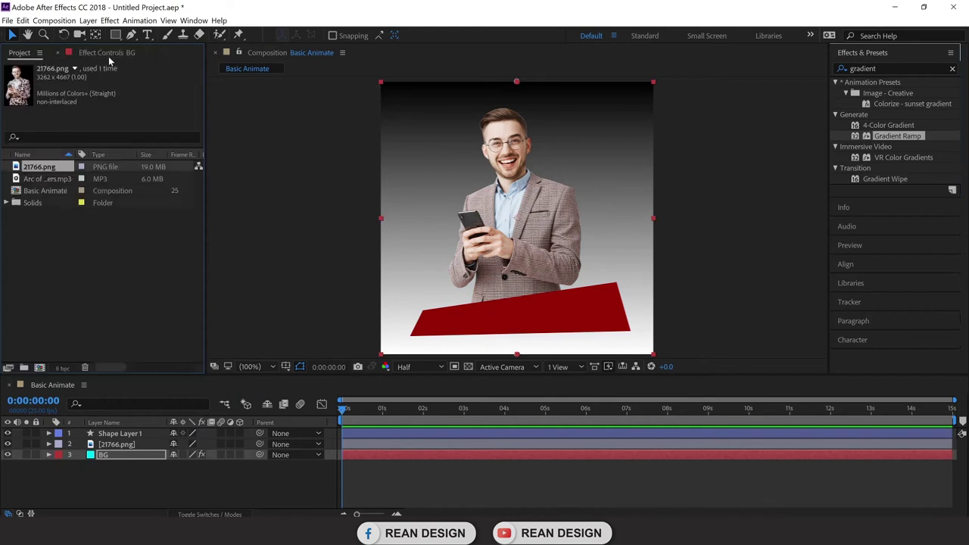
{"action": "left_click", "coordinate": [113, 54]}
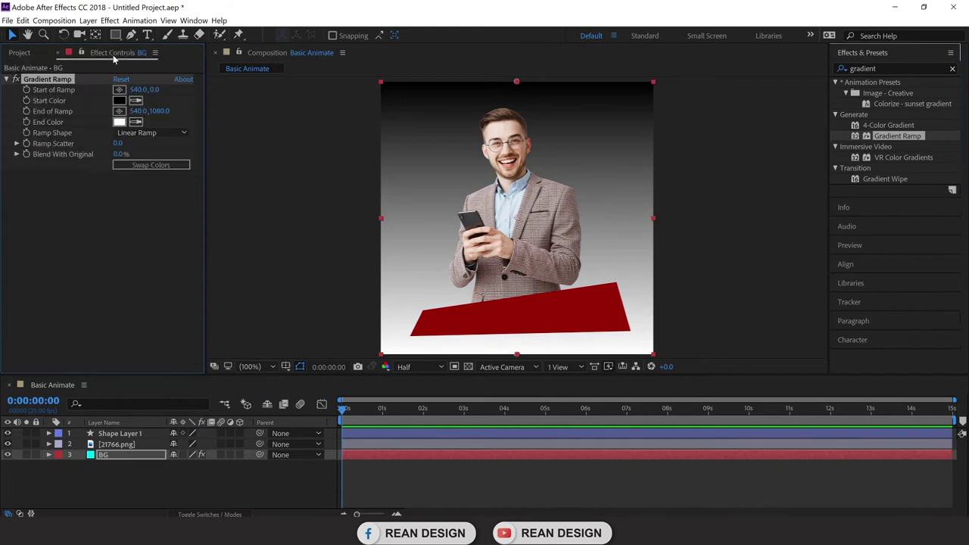
{"action": "left_click", "coordinate": [150, 133]}
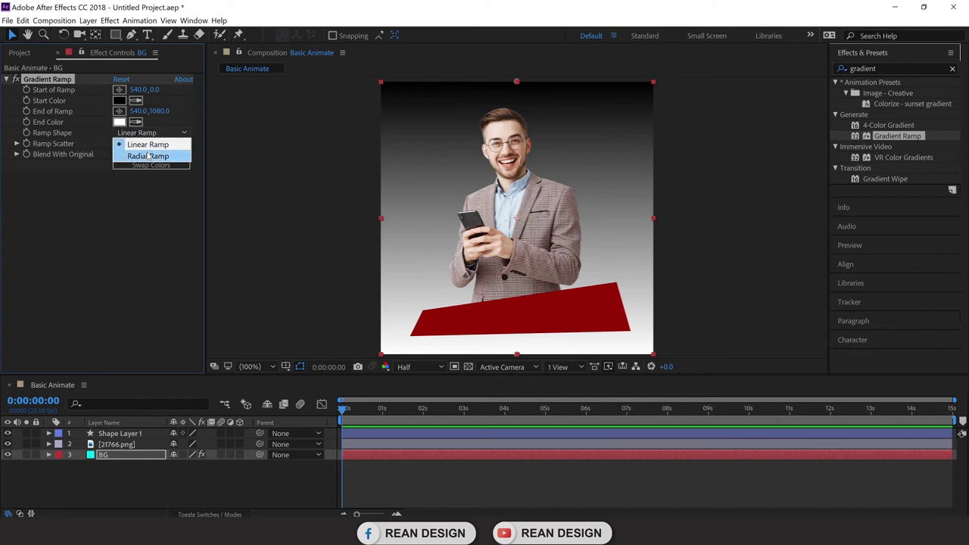
{"action": "left_click", "coordinate": [149, 157]}
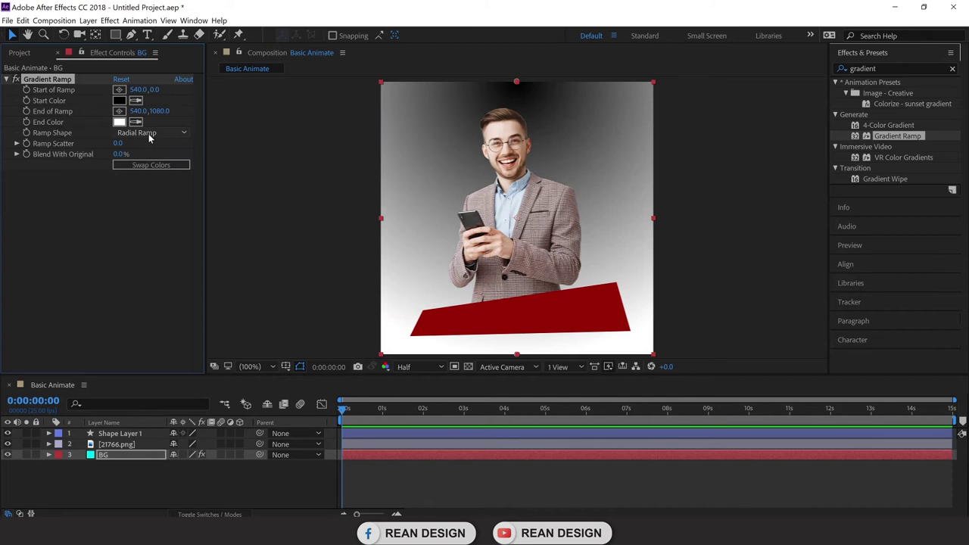
Place the ramp's start point at the composition centre, about 538, 542, and its end point near the right edge, about 1067, 537.
{"action": "left_click", "coordinate": [119, 89]}
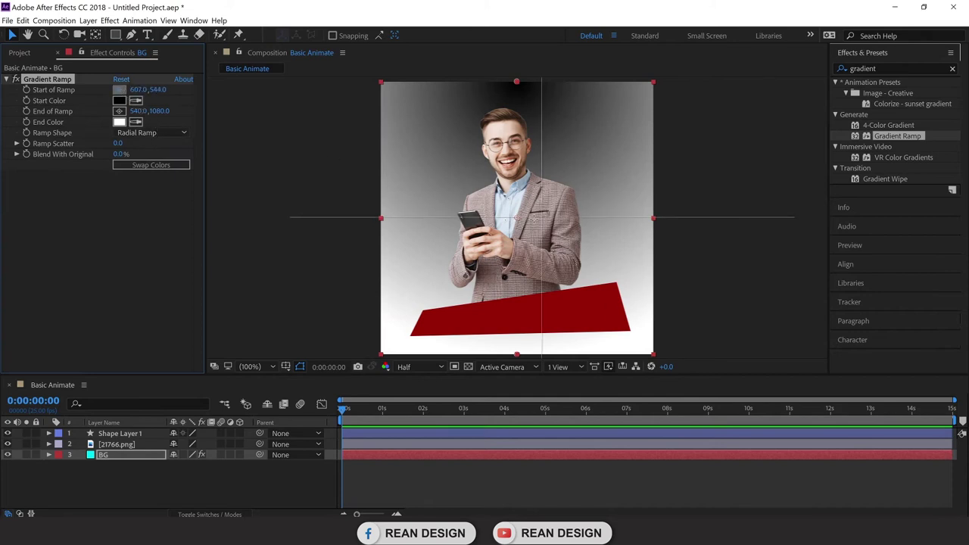
{"action": "left_click", "coordinate": [516, 218]}
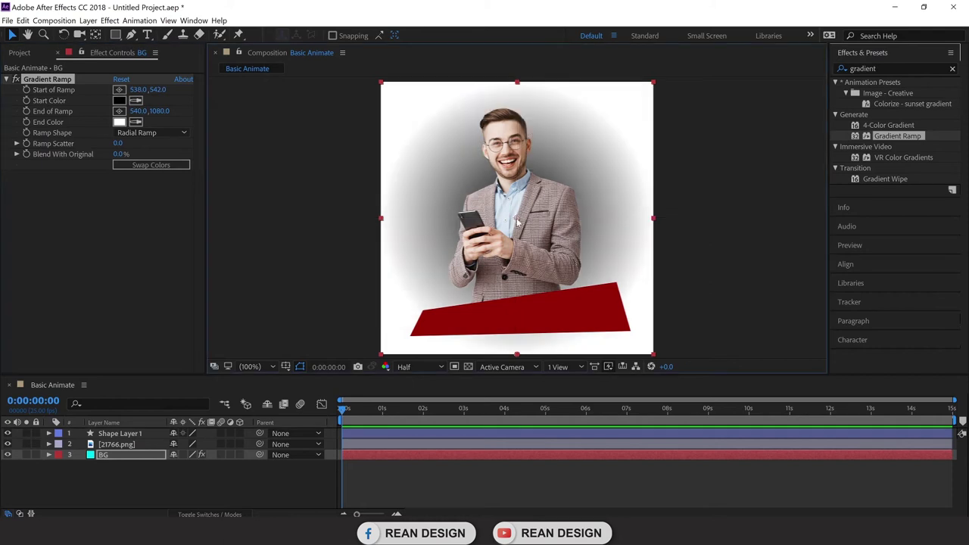
{"action": "left_click", "coordinate": [119, 110]}
{"action": "left_click", "coordinate": [650, 218]}
Set the Gradient Ramp's end color to dark navy blue, 01072B.
{"action": "left_click", "coordinate": [119, 122]}
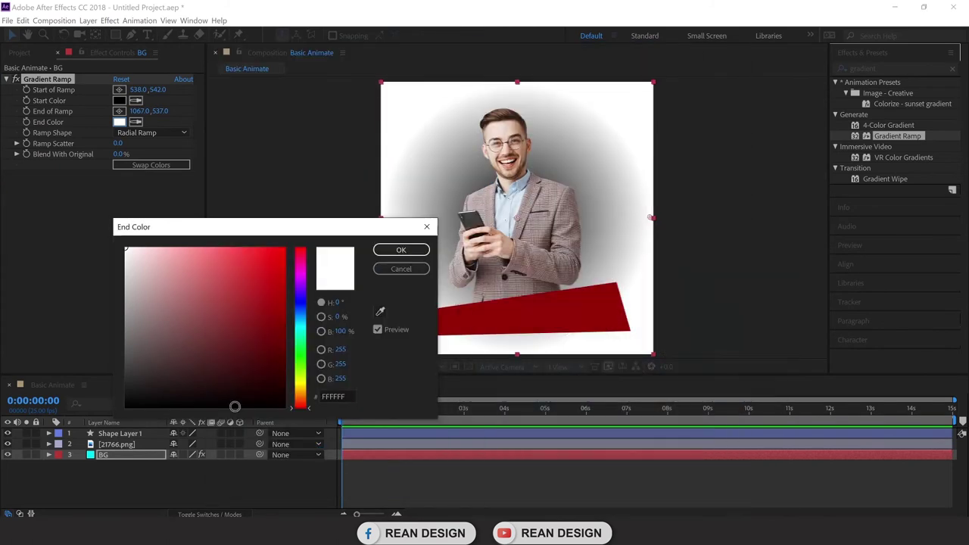
{"action": "left_click", "coordinate": [299, 306]}
{"action": "left_click", "coordinate": [283, 368]}
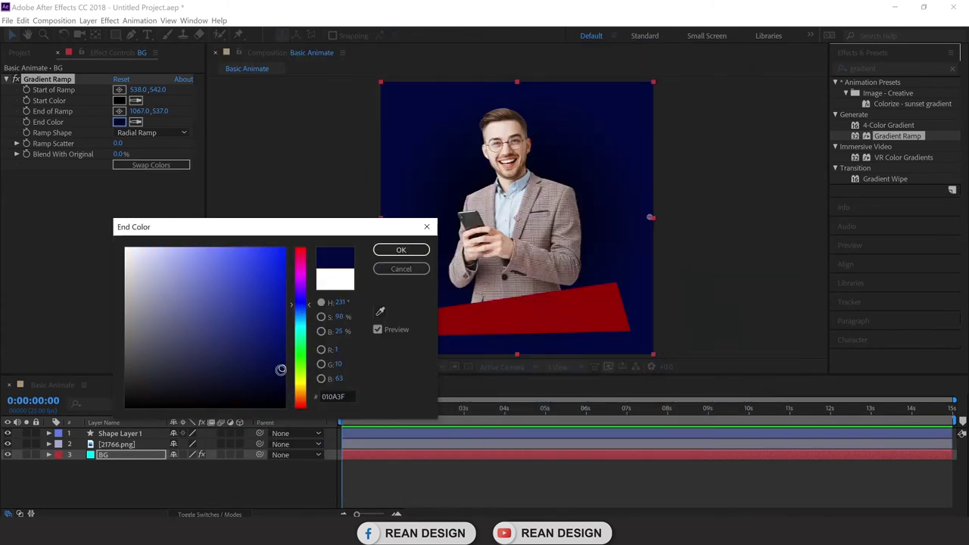
{"action": "left_click_drag", "start_coordinate": [280, 374], "coordinate": [281, 380]}
{"action": "left_click", "coordinate": [400, 250]}
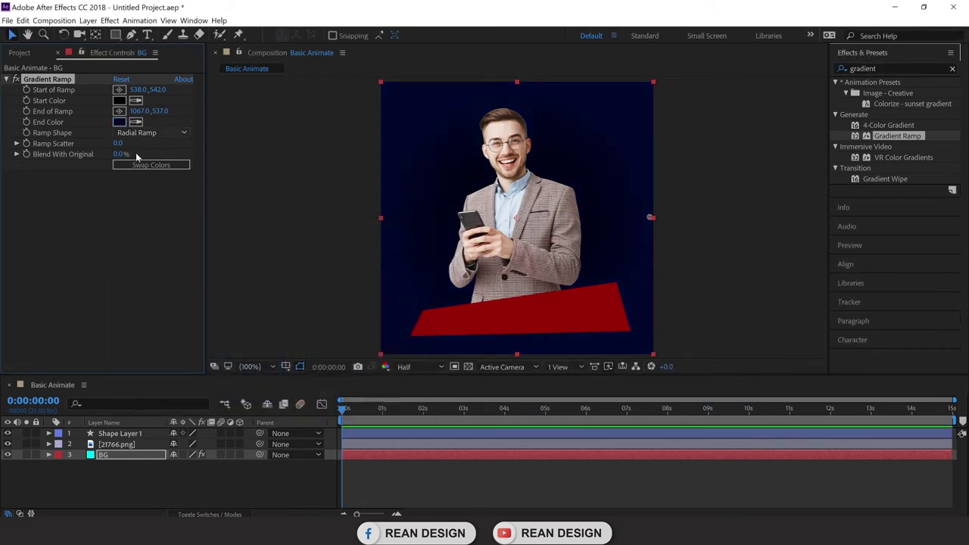
{"action": "left_click", "coordinate": [119, 125]}
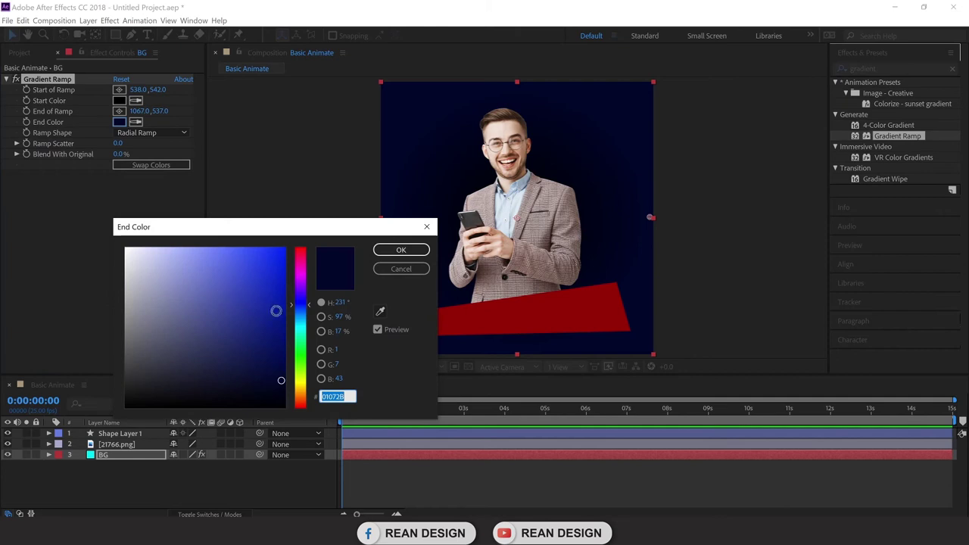
{"action": "left_click", "coordinate": [415, 273]}
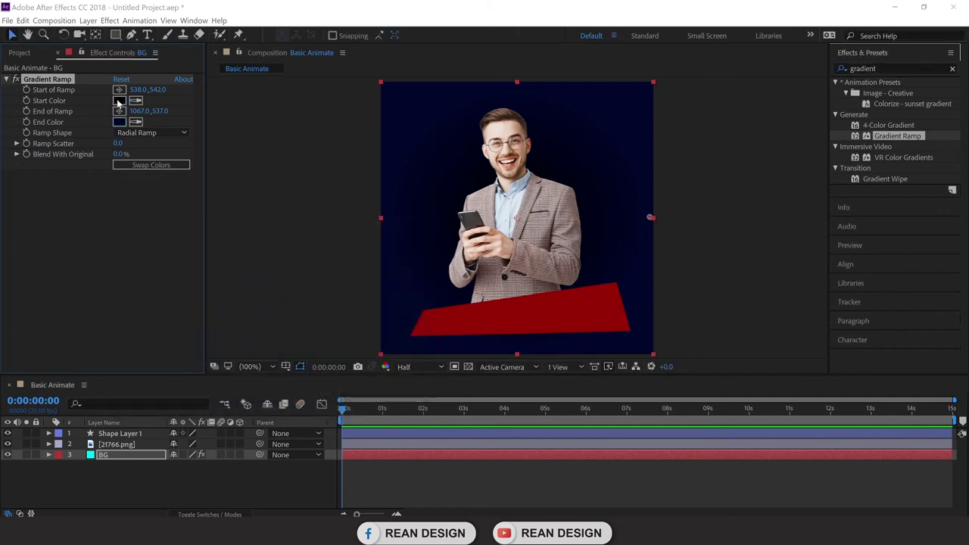
Set the Gradient Ramp's start color to medium blue, 01278A.
{"action": "left_click", "coordinate": [119, 99]}
{"action": "left_click_drag", "start_coordinate": [302, 316], "coordinate": [301, 309]}
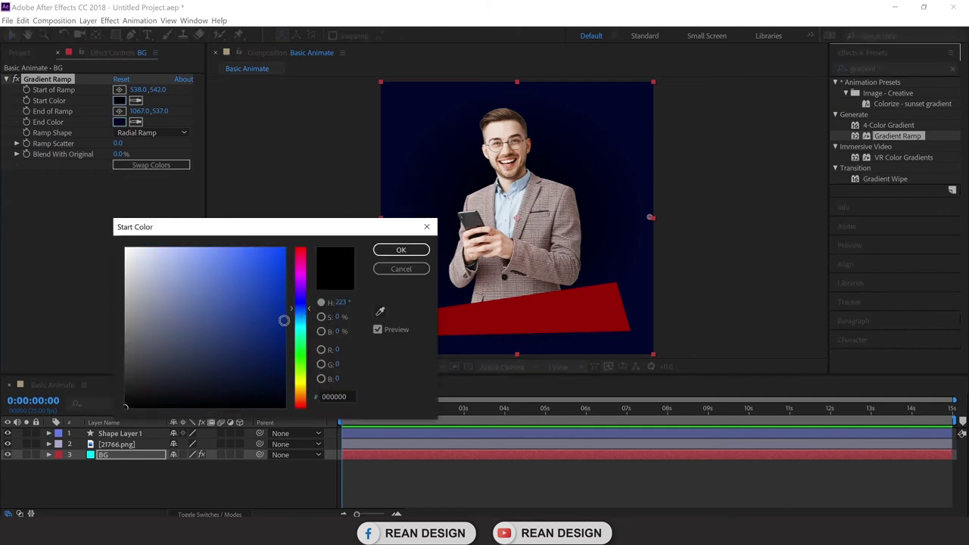
{"action": "left_click", "coordinate": [284, 321]}
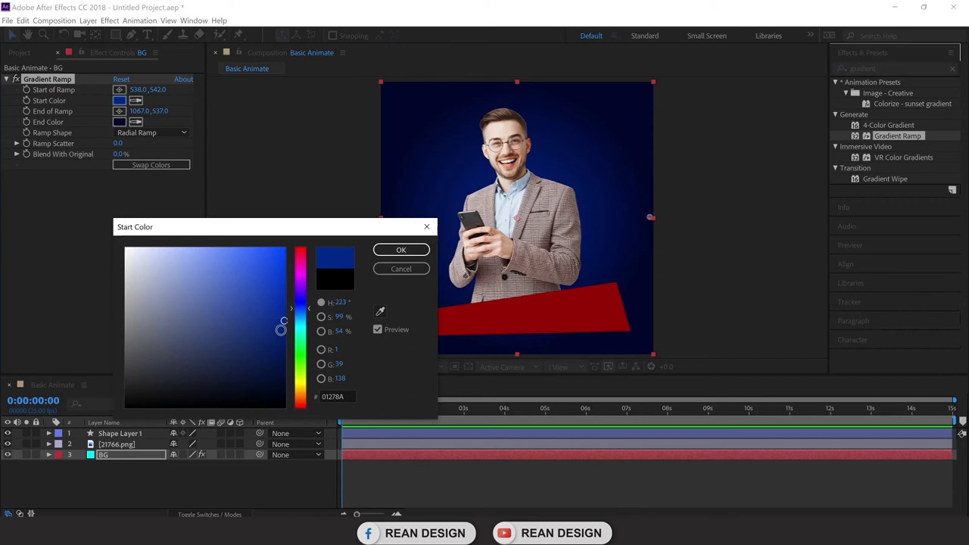
{"action": "left_click", "coordinate": [387, 255]}
{"action": "left_click", "coordinate": [741, 249]}
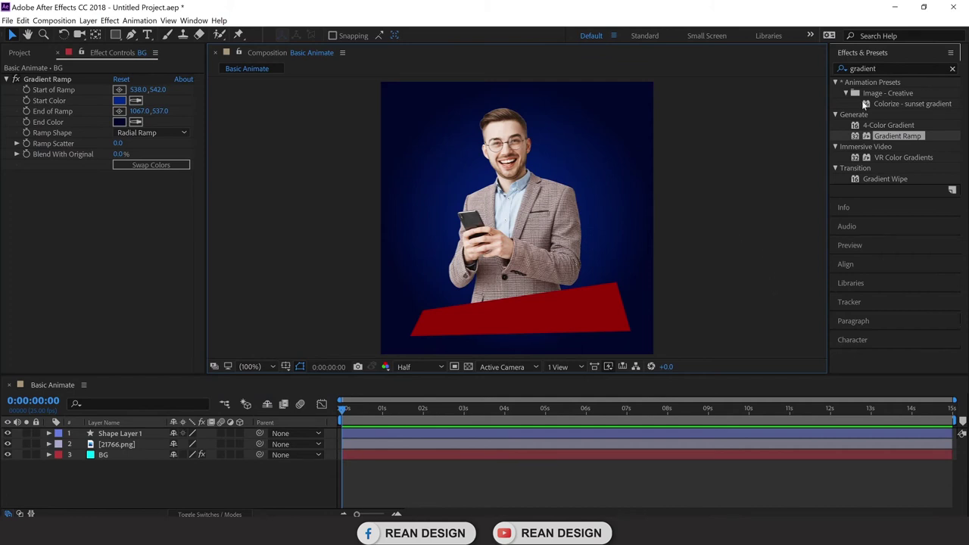
{"action": "left_click", "coordinate": [635, 130]}
{"action": "left_click", "coordinate": [418, 483]}
Search the effects for "noise" and apply the Noise effect to the BG layer.
{"action": "left_click", "coordinate": [647, 168]}
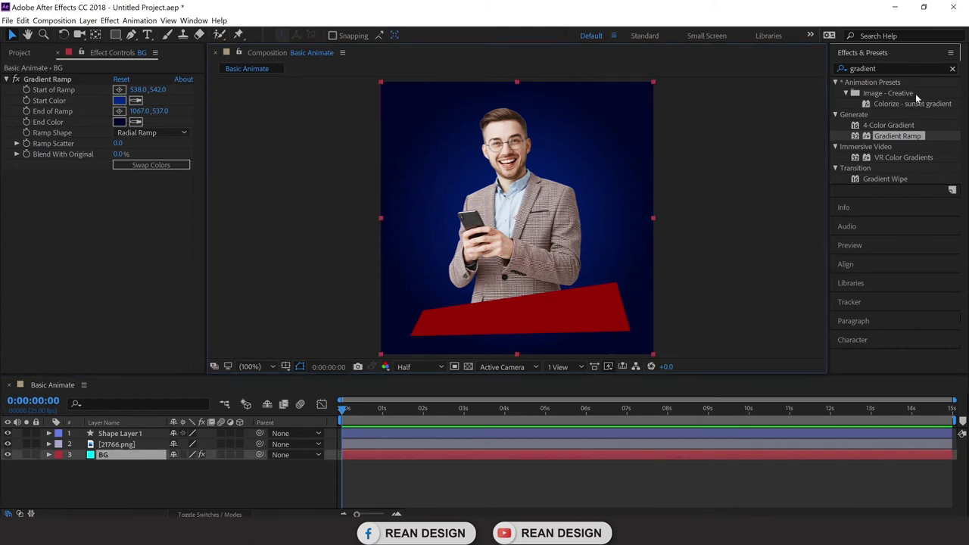
{"action": "left_click", "coordinate": [952, 69]}
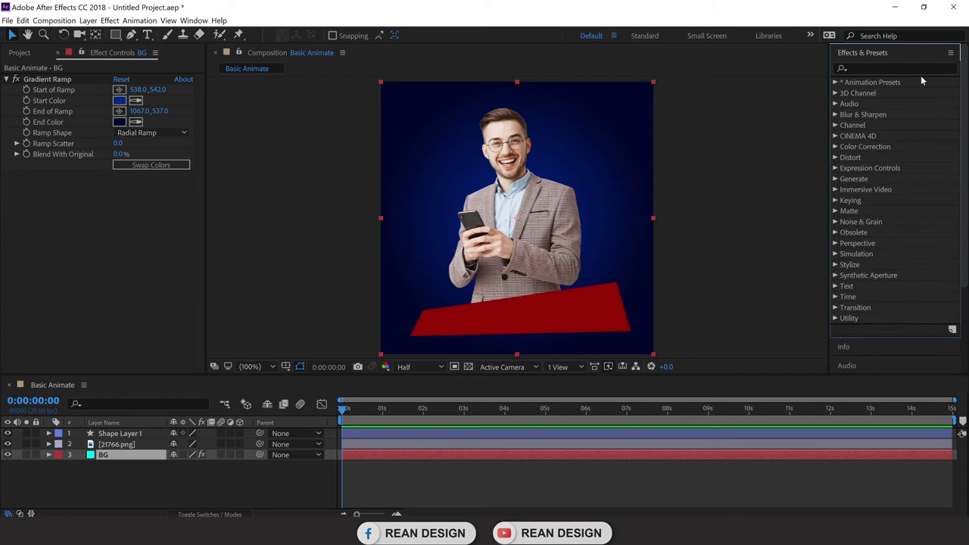
{"action": "left_click", "coordinate": [908, 69]}
{"action": "type", "text": "na"}
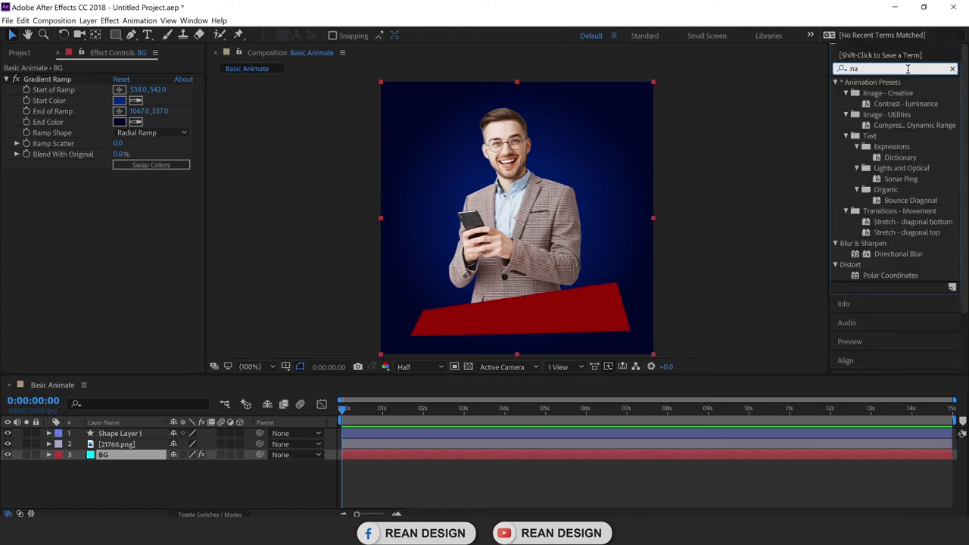
{"action": "key", "text": "BackSpace"}
{"action": "type", "text": "oise"}
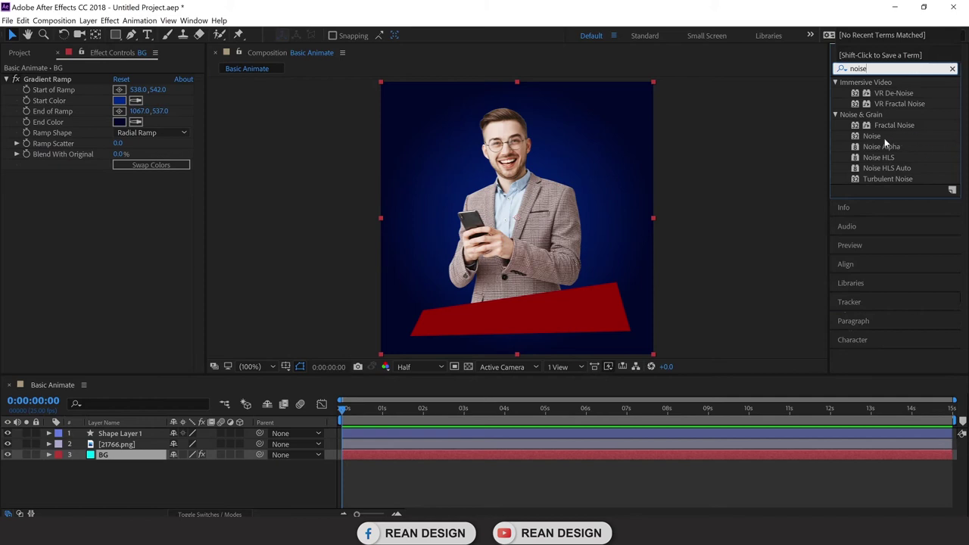
{"action": "left_click_drag", "start_coordinate": [870, 137], "coordinate": [631, 104]}
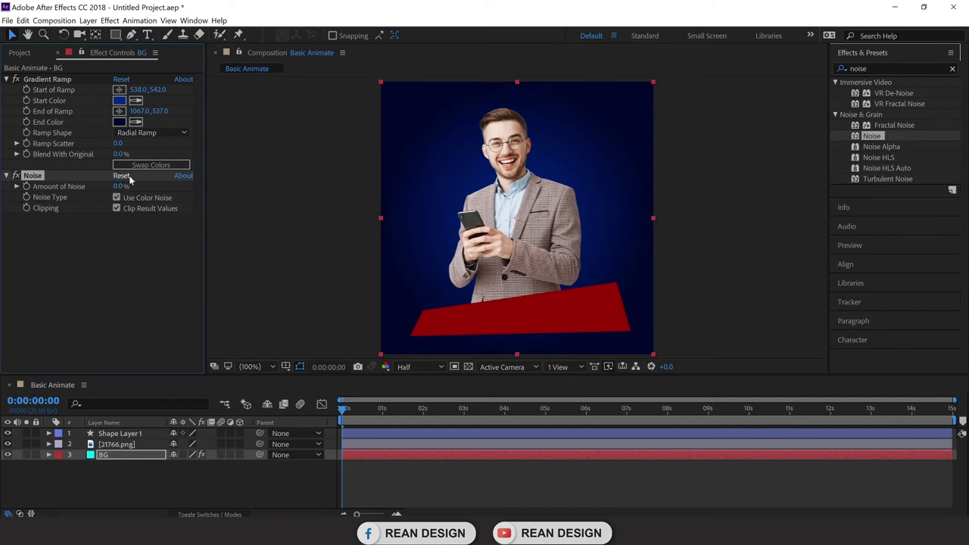
Set the BG layer's Amount of Noise to 35% and play a preview of the composition from the start.
{"action": "left_click_drag", "start_coordinate": [119, 187], "coordinate": [147, 191]}
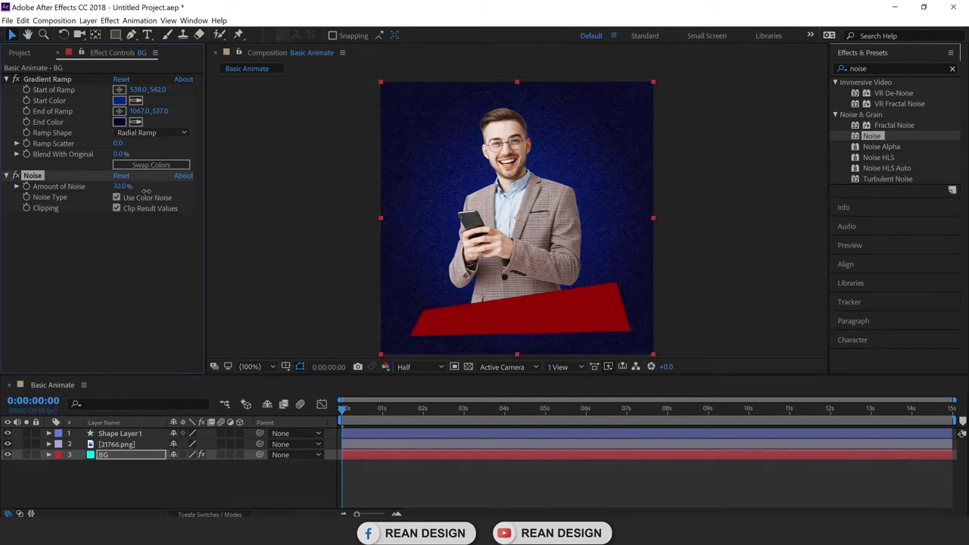
{"action": "left_click_drag", "start_coordinate": [356, 407], "coordinate": [310, 412]}
{"action": "key", "text": "space"}
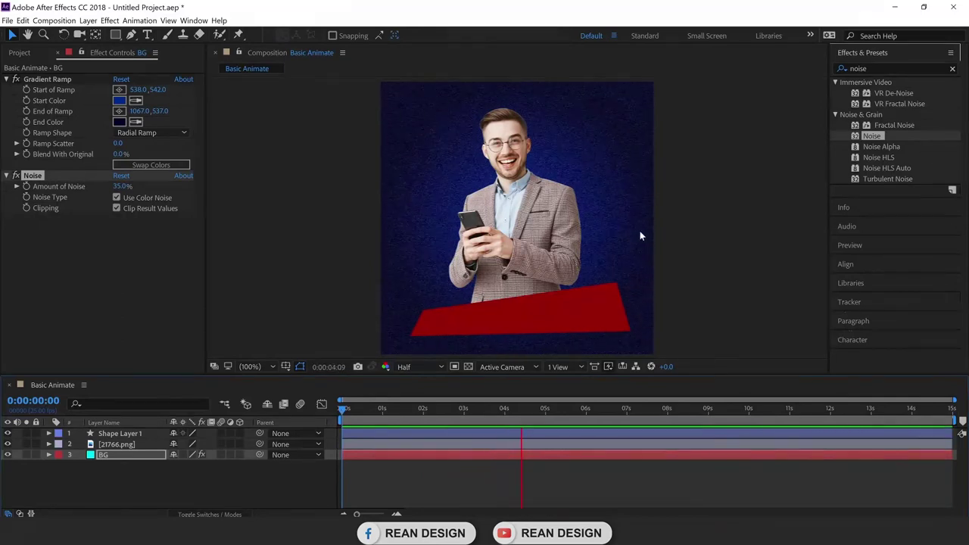
{"action": "key", "text": "space"}
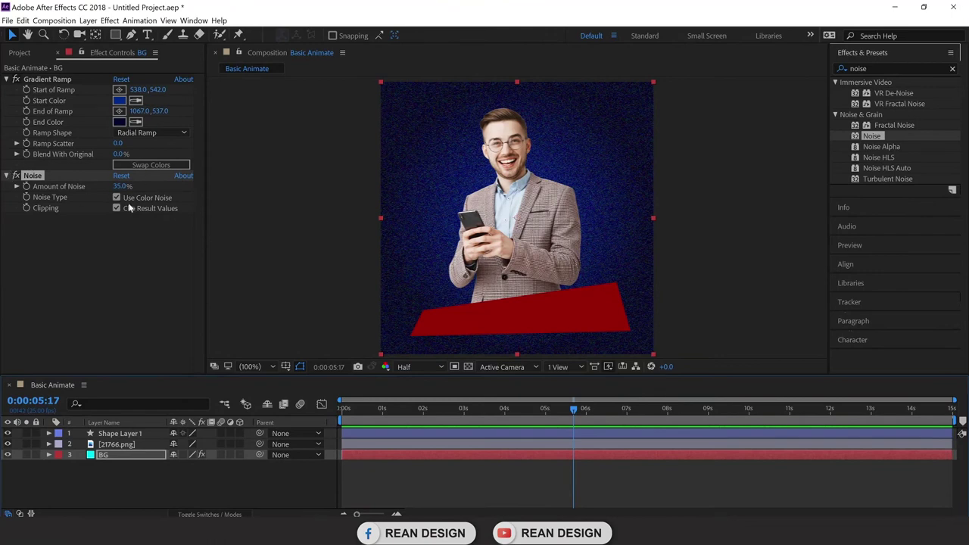
Return to the composition's first frame and hide the BG layer.
{"action": "left_click", "coordinate": [20, 53]}
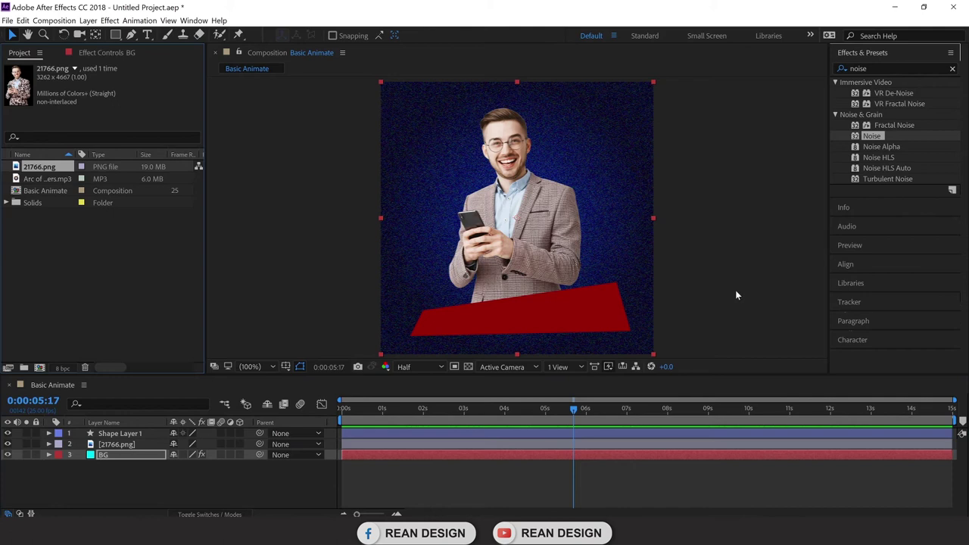
{"action": "left_click", "coordinate": [557, 481]}
{"action": "key", "text": "Home"}
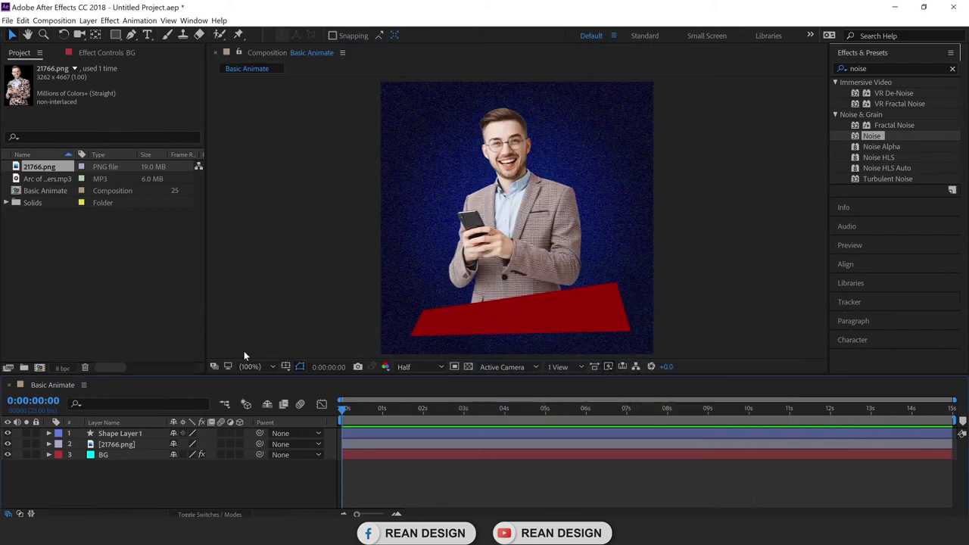
{"action": "left_click", "coordinate": [96, 456]}
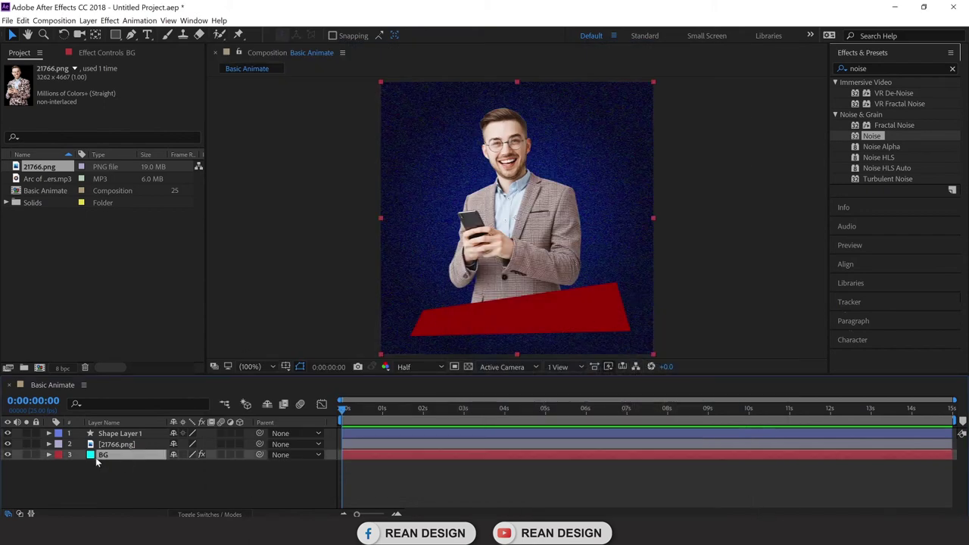
{"action": "left_click", "coordinate": [8, 454]}
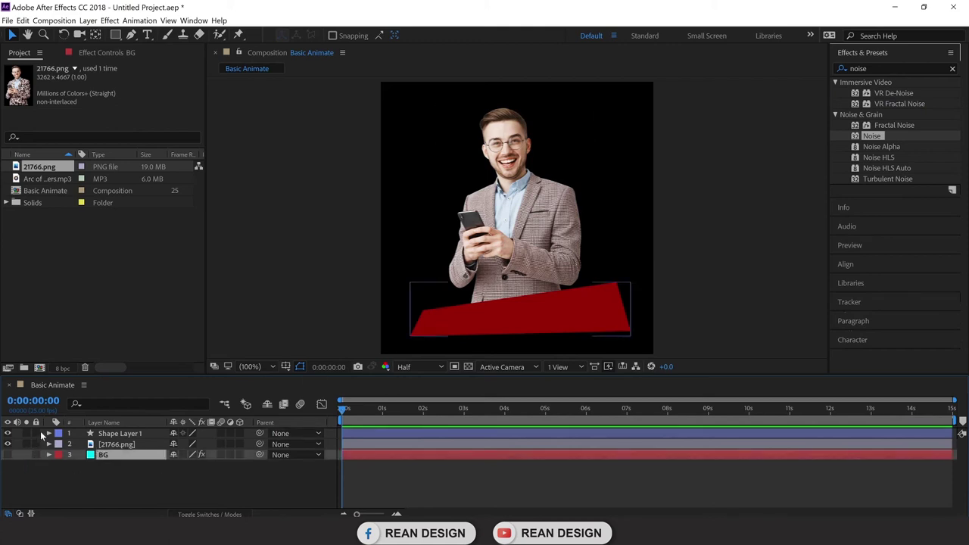
{"action": "left_click", "coordinate": [777, 152]}
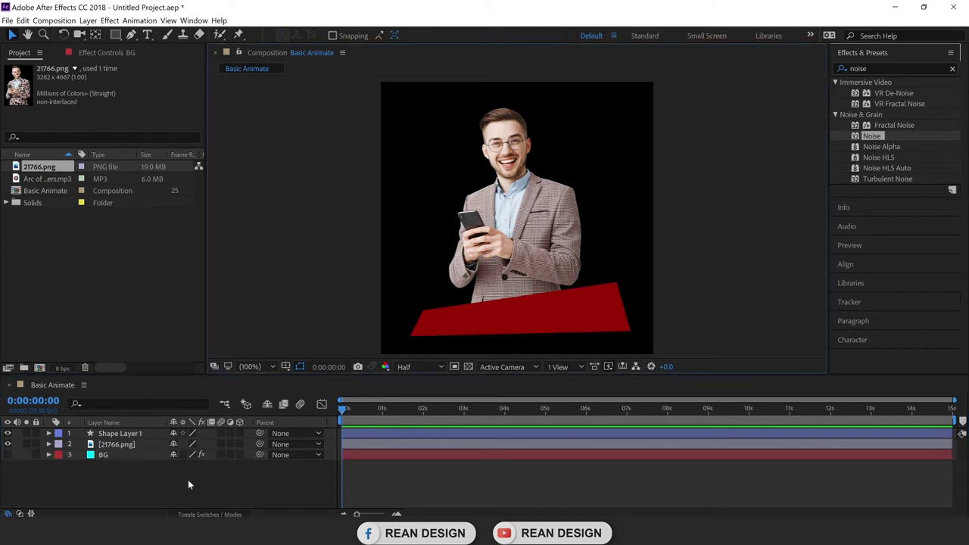
Try drawing a circular mask on the 21766.png layer with the Ellipse Tool, undo it and deselect the layer.
{"action": "left_click", "coordinate": [117, 38]}
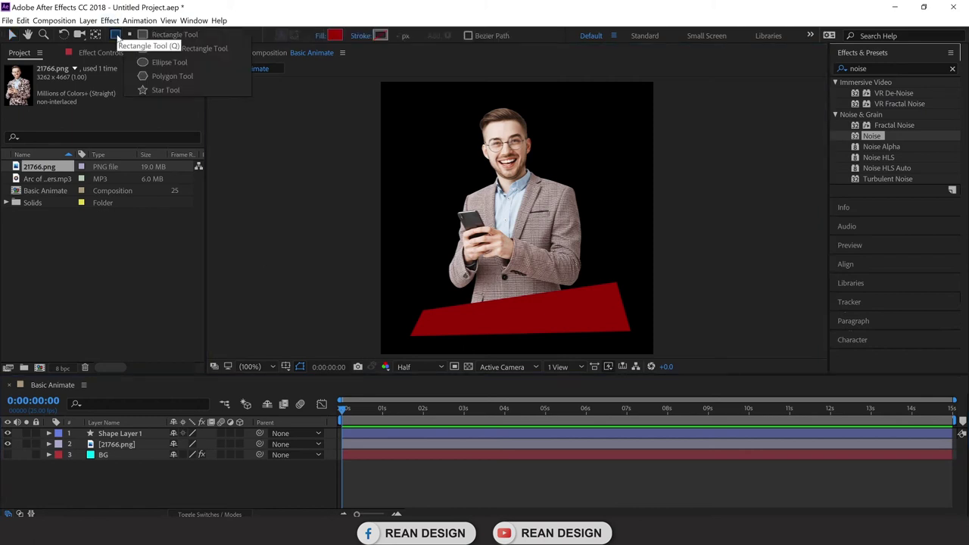
{"action": "left_click", "coordinate": [170, 62]}
{"action": "left_click", "coordinate": [125, 445]}
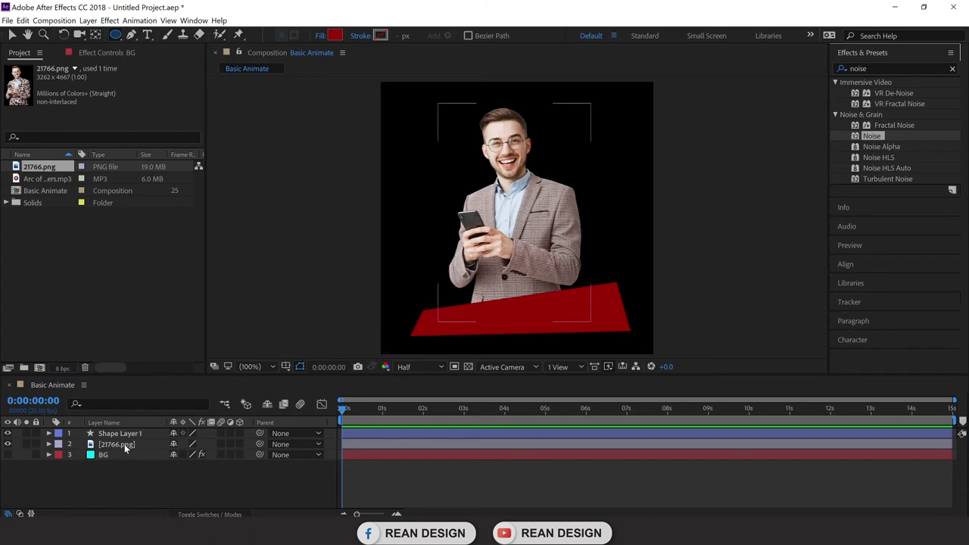
{"action": "left_click", "coordinate": [138, 435]}
{"action": "key", "text": "F2"}
{"action": "left_click", "coordinate": [119, 433]}
{"action": "left_click", "coordinate": [121, 444]}
{"action": "left_click_drag", "start_coordinate": [423, 134], "coordinate": [587, 298]}
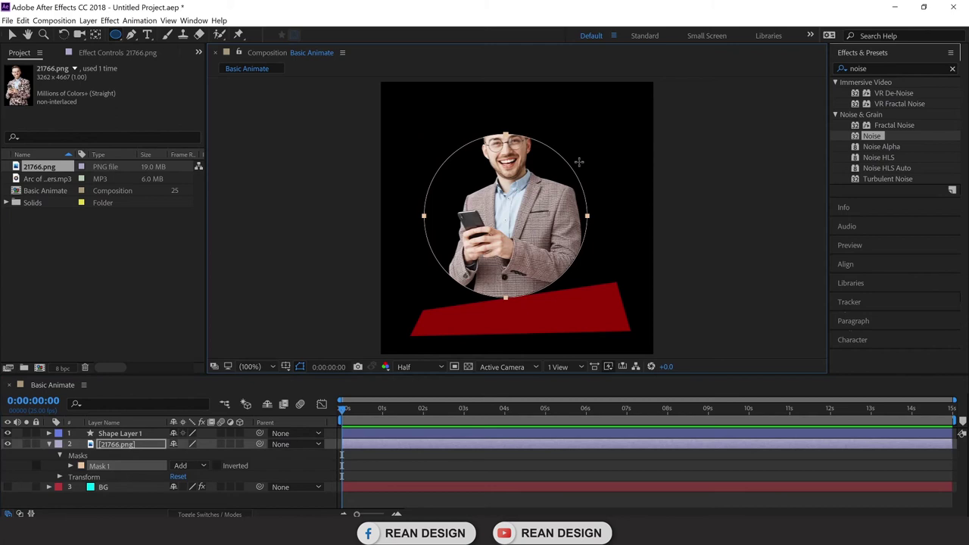
{"action": "key", "text": "ctrl+z"}
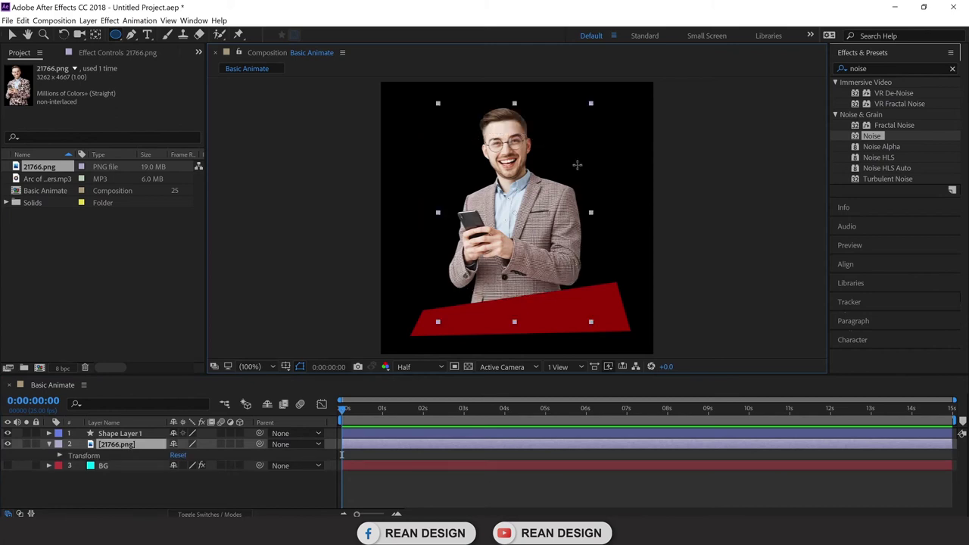
{"action": "left_click", "coordinate": [12, 35]}
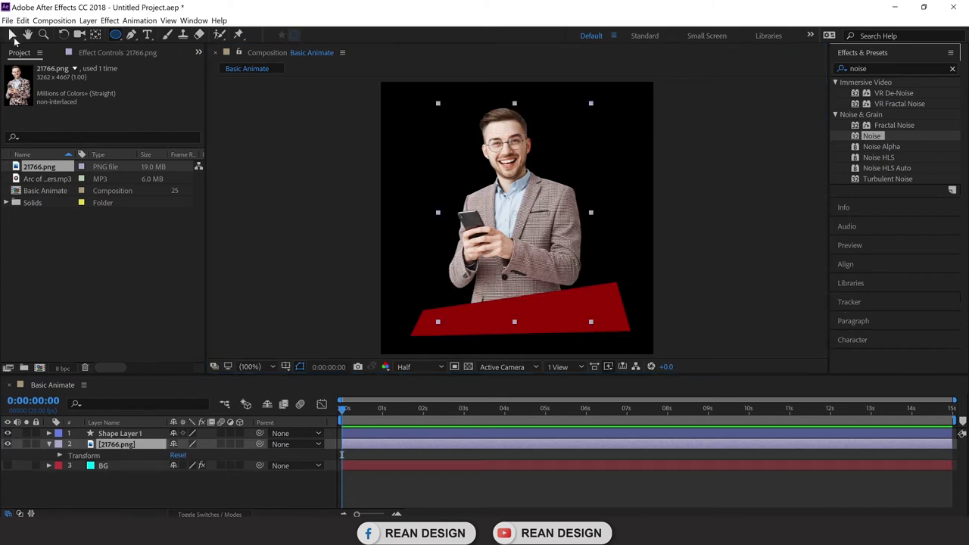
{"action": "left_click", "coordinate": [152, 488]}
{"action": "left_click", "coordinate": [50, 444]}
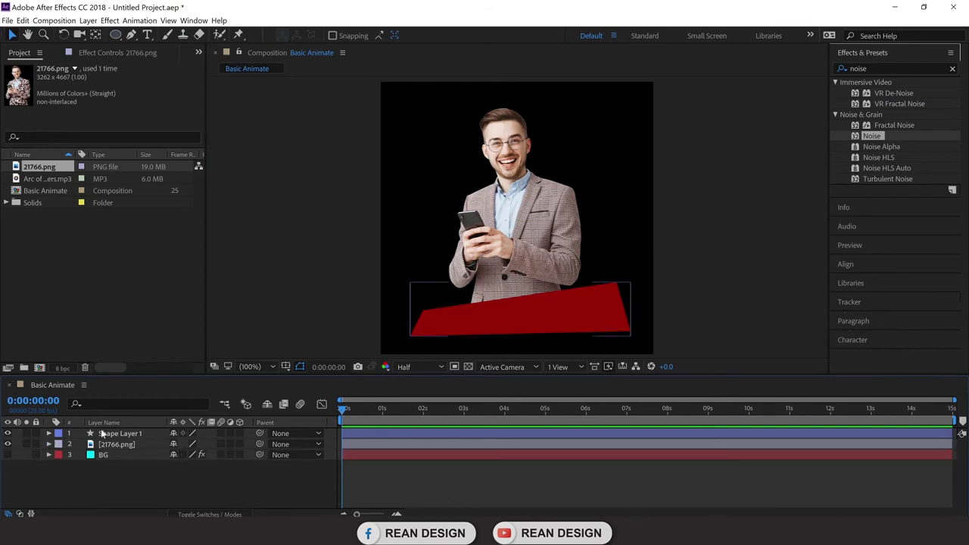
{"action": "left_click", "coordinate": [274, 238]}
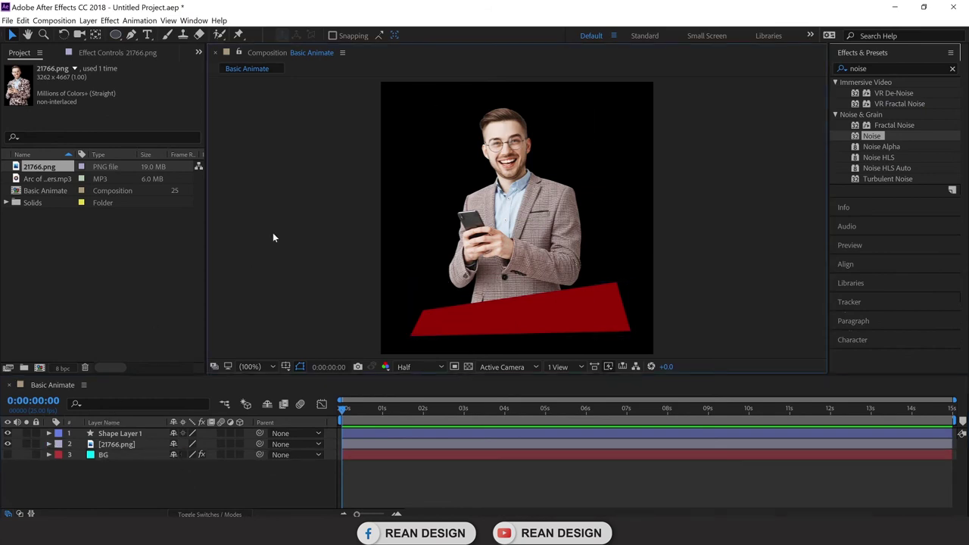
Draw a circle over the man as a new shape layer with the Ellipse Tool and set its fill to None.
{"action": "left_click", "coordinate": [115, 35]}
{"action": "mouse_move", "coordinate": [437, 143]}
{"action": "left_mouse_down"}
{"action": "mouse_move", "coordinate": [598, 301]}
{"action": "mouse_move", "coordinate": [609, 295]}
{"action": "left_mouse_up"}
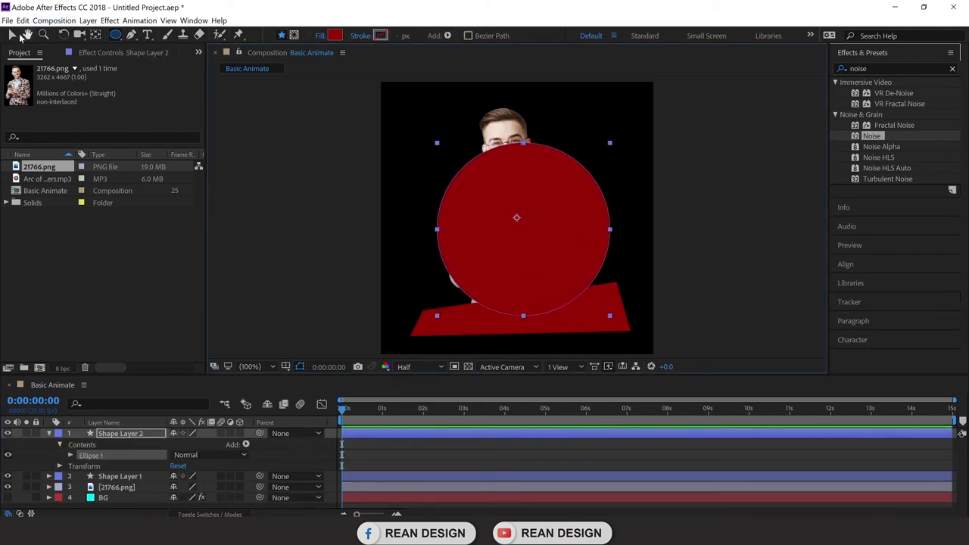
{"action": "left_click", "coordinate": [12, 35]}
{"action": "left_click", "coordinate": [421, 36]}
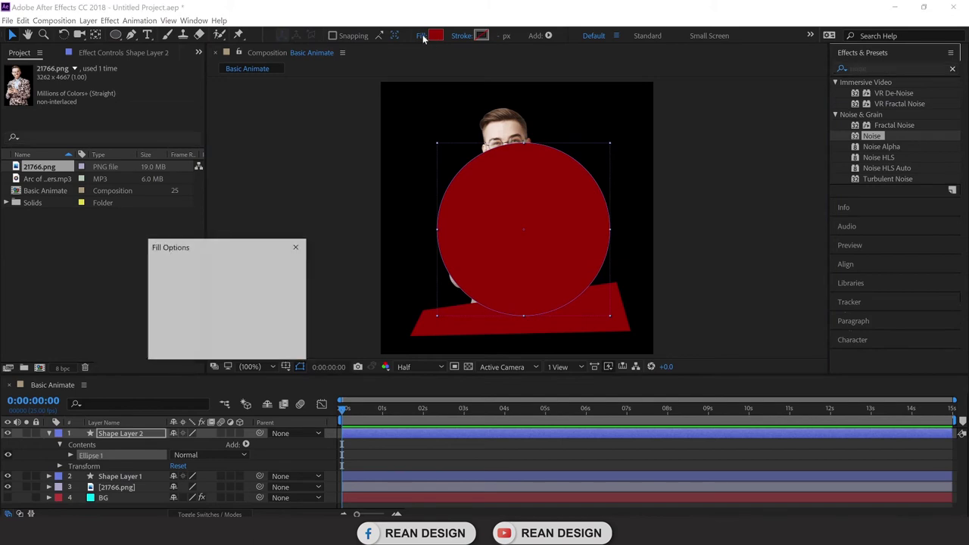
{"action": "left_click", "coordinate": [164, 272]}
{"action": "left_click", "coordinate": [204, 344]}
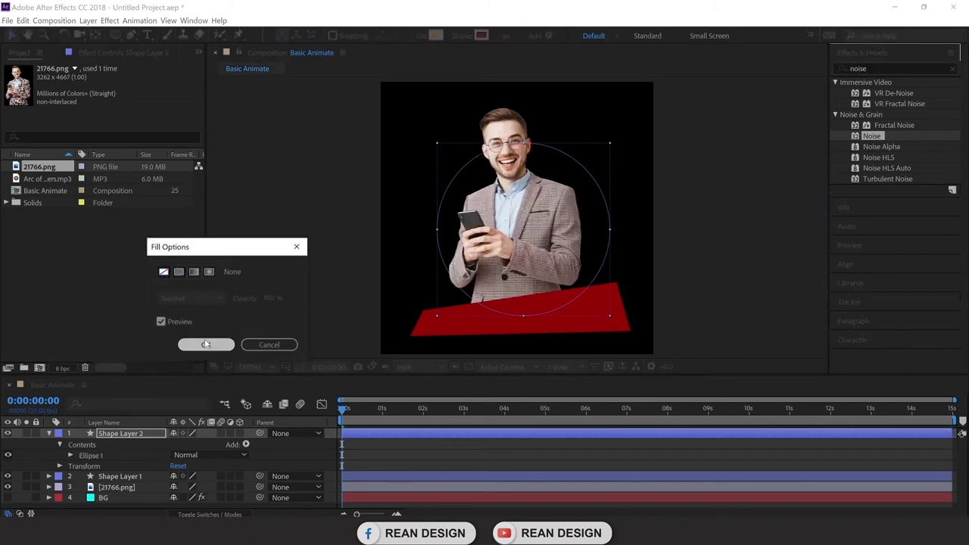
Give the circle a white FFFFFF stroke that is 11 px wide.
{"action": "left_click", "coordinate": [487, 36]}
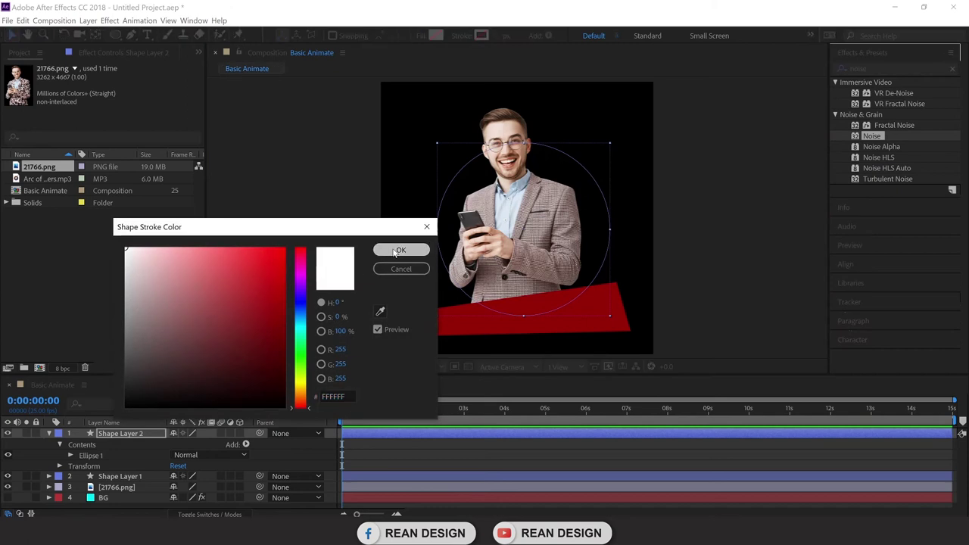
{"action": "left_click", "coordinate": [399, 251]}
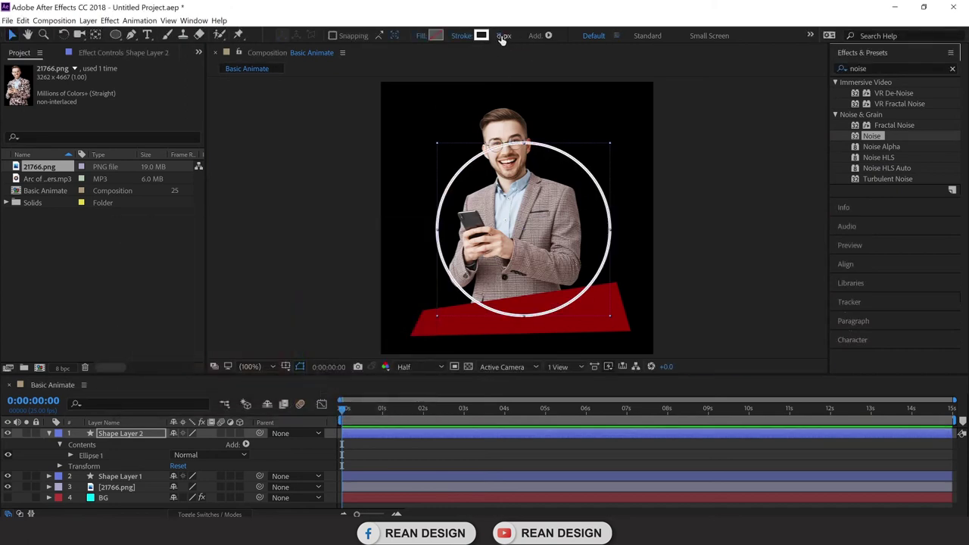
{"action": "left_click", "coordinate": [501, 36]}
{"action": "left_click", "coordinate": [682, 151]}
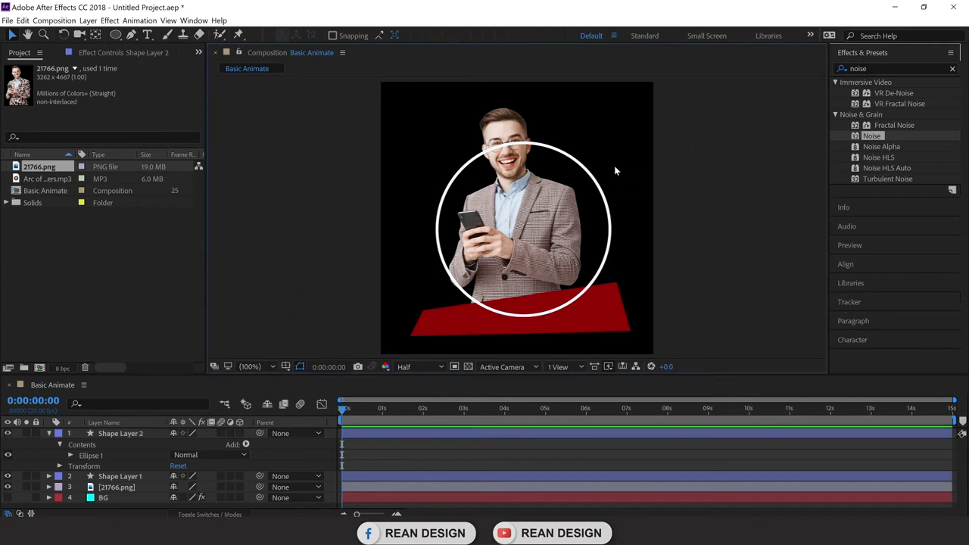
Shift the circle slightly higher over the man and play the Basic Animation reference video in the video player.
{"action": "left_click_drag", "start_coordinate": [597, 182], "coordinate": [584, 158]}
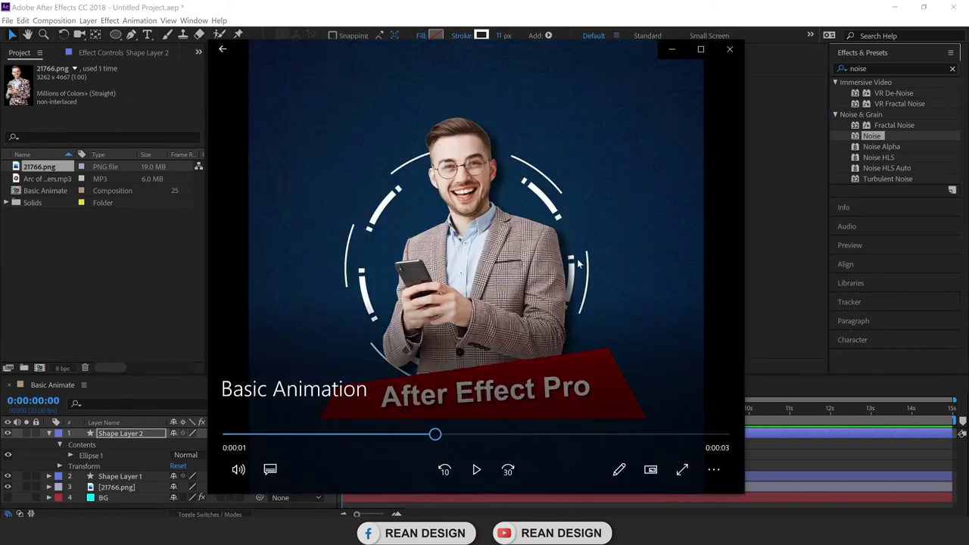
{"action": "left_click", "coordinate": [474, 467]}
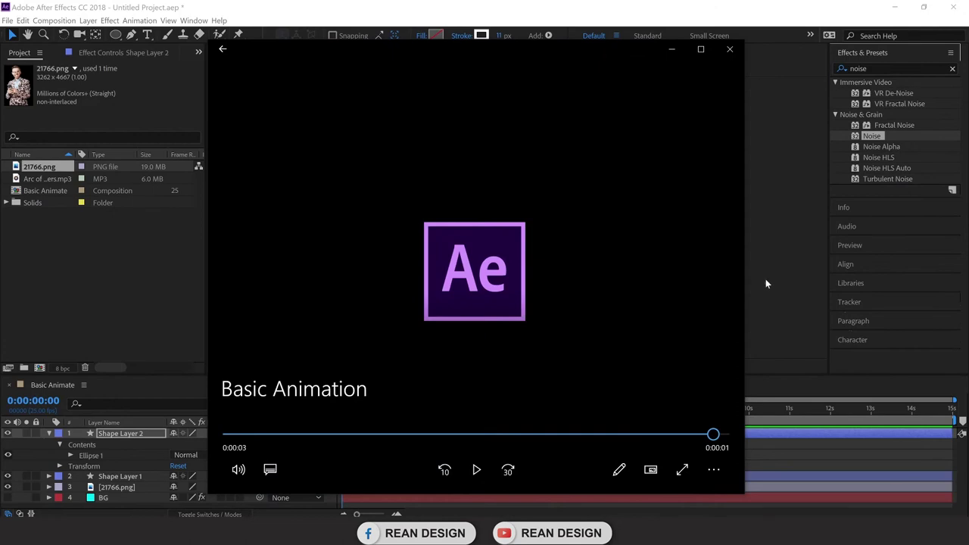
{"action": "left_click", "coordinate": [765, 279]}
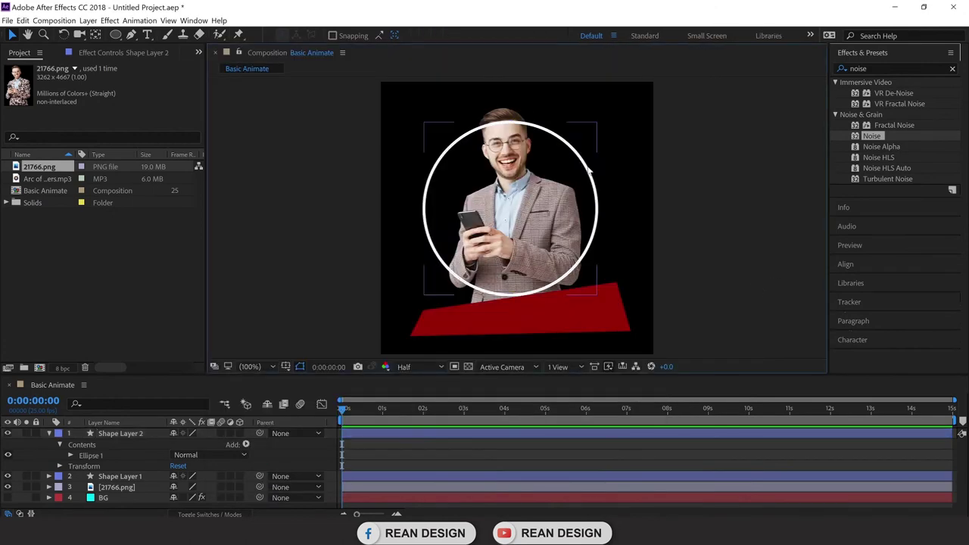
Move the circle aside to the man's right-hand side of the canvas and center its anchor point in the layer content.
{"action": "mouse_move", "coordinate": [589, 171]}
{"action": "left_mouse_down"}
{"action": "mouse_move", "coordinate": [609, 179]}
{"action": "mouse_move", "coordinate": [598, 168]}
{"action": "mouse_move", "coordinate": [630, 160]}
{"action": "left_mouse_up"}
{"action": "left_click_drag", "start_coordinate": [569, 131], "coordinate": [618, 114]}
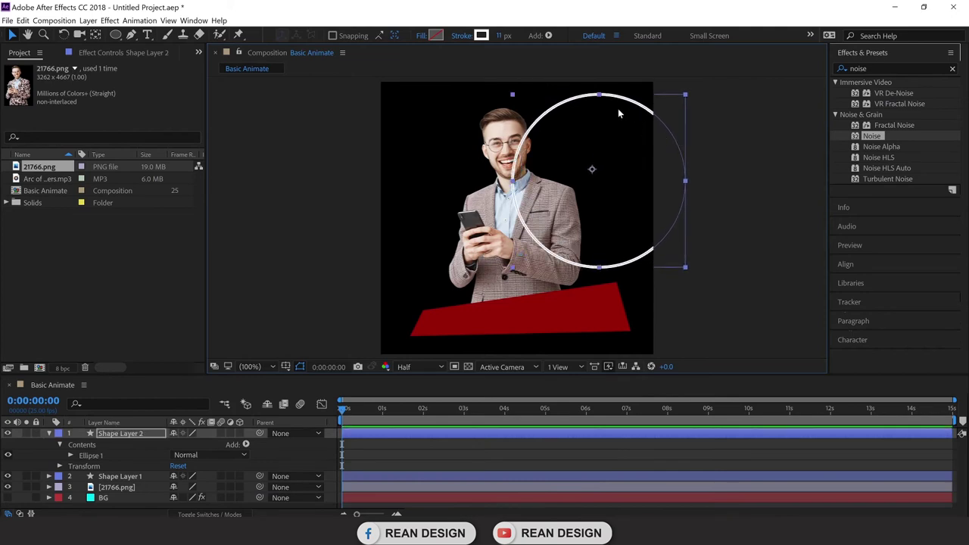
{"action": "left_click", "coordinate": [91, 22]}
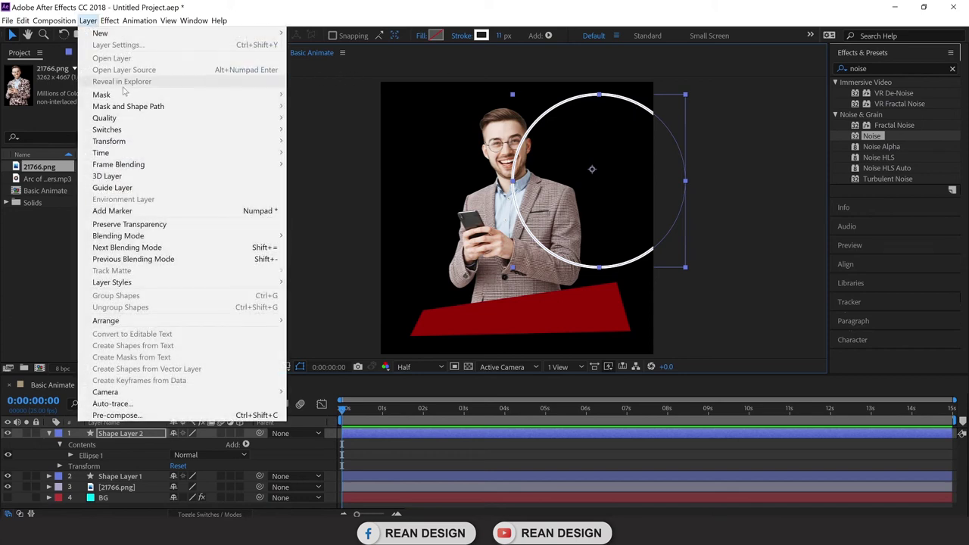
{"action": "mouse_move", "coordinate": [166, 141]}
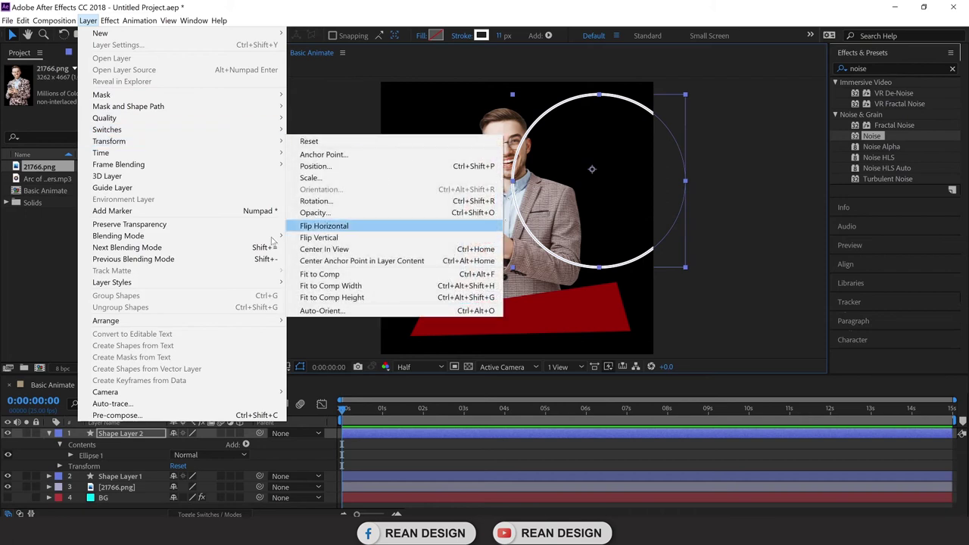
{"action": "left_click", "coordinate": [335, 260]}
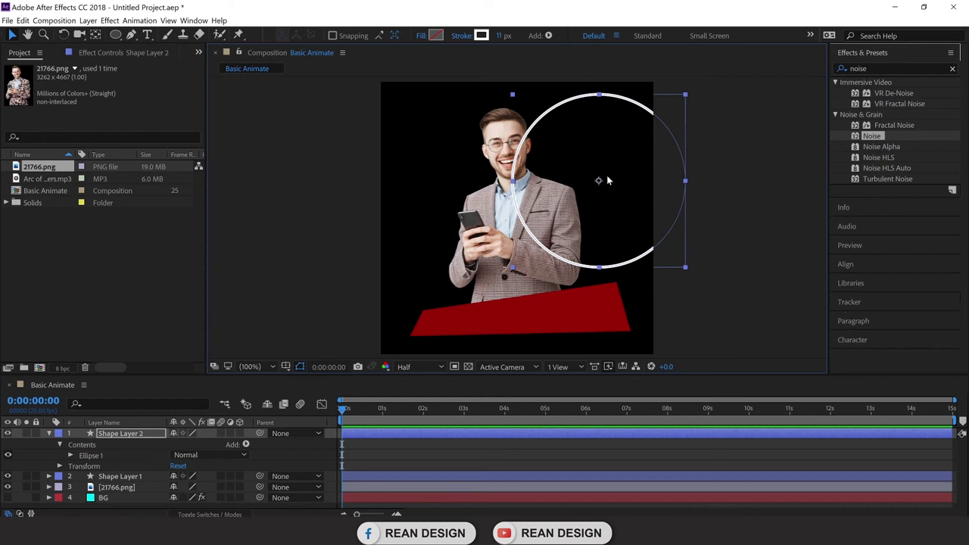
Align the circle to the horizontal and vertical center of the composition.
{"action": "left_click_drag", "start_coordinate": [625, 266], "coordinate": [534, 303]}
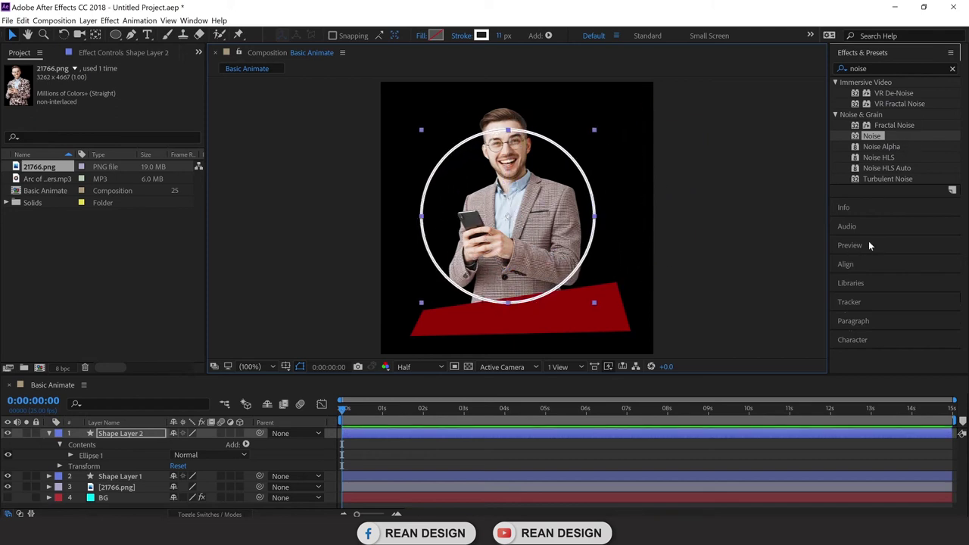
{"action": "left_click", "coordinate": [862, 261]}
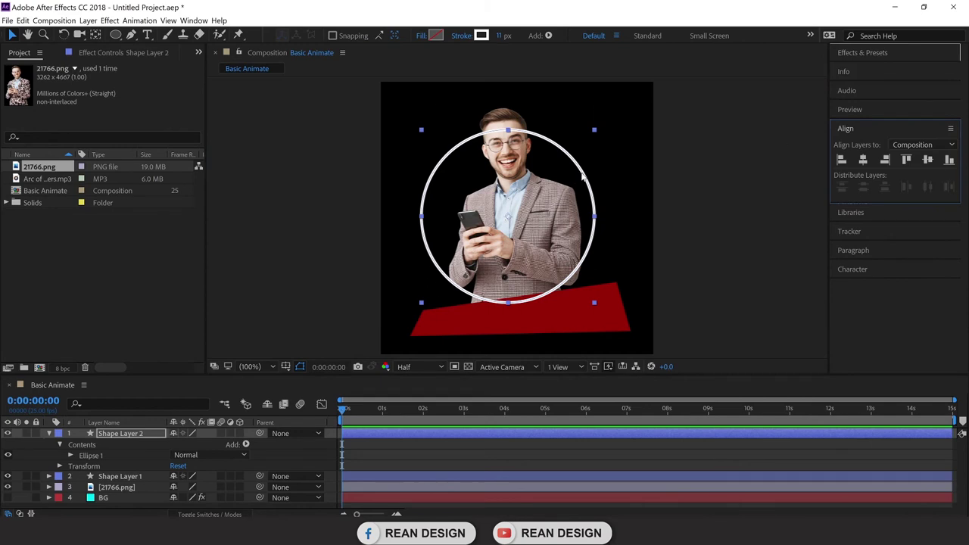
{"action": "left_click_drag", "start_coordinate": [577, 179], "coordinate": [701, 161]}
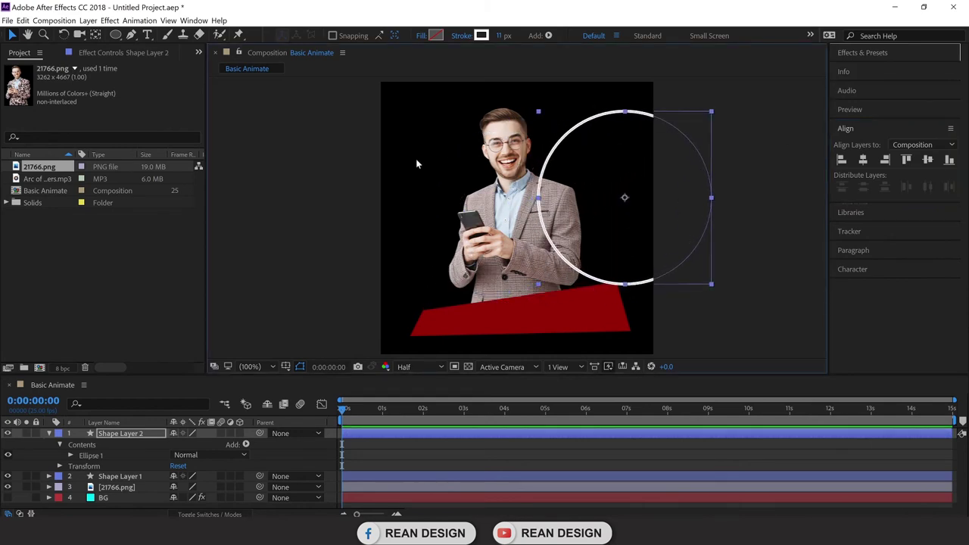
{"action": "left_click", "coordinate": [862, 162]}
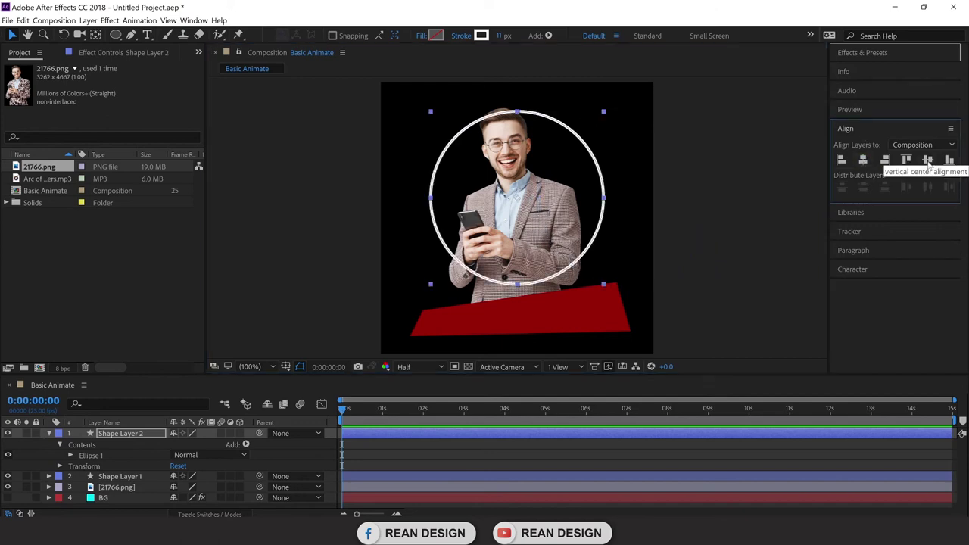
{"action": "left_click", "coordinate": [928, 162]}
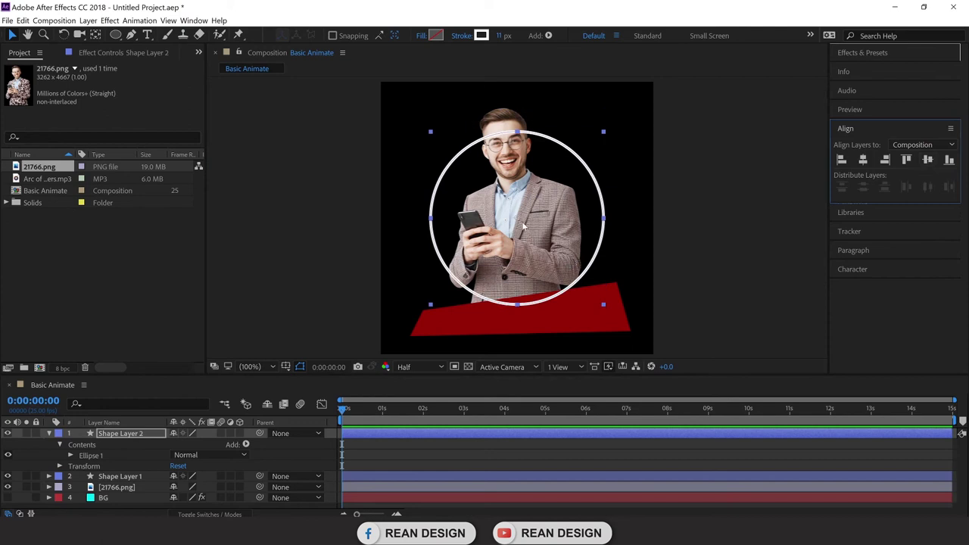
Move the circle's Shape Layer 2 between 21766.png and BG in the layer order and rename it Round.
{"action": "left_click", "coordinate": [49, 433]}
{"action": "left_click_drag", "start_coordinate": [133, 446], "coordinate": [146, 474]}
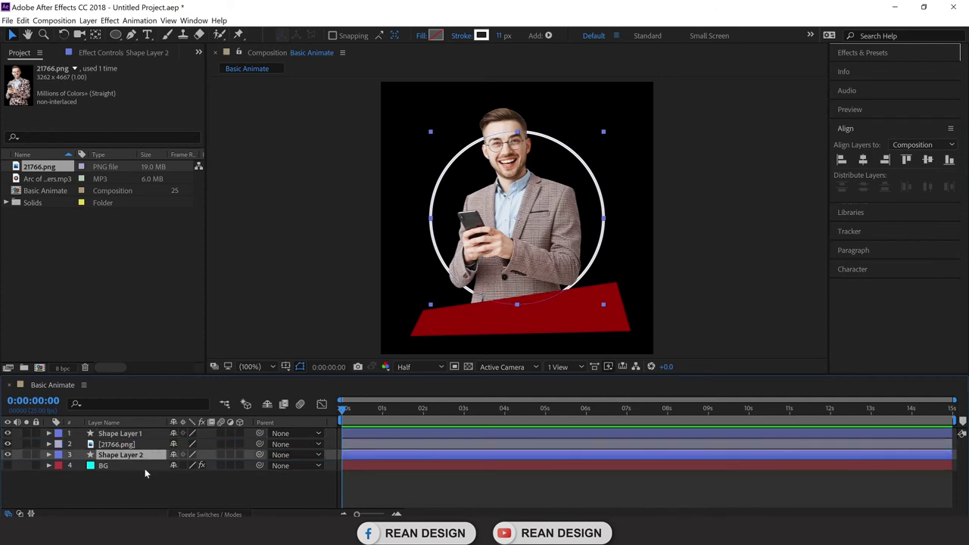
{"action": "right_click", "coordinate": [111, 457]}
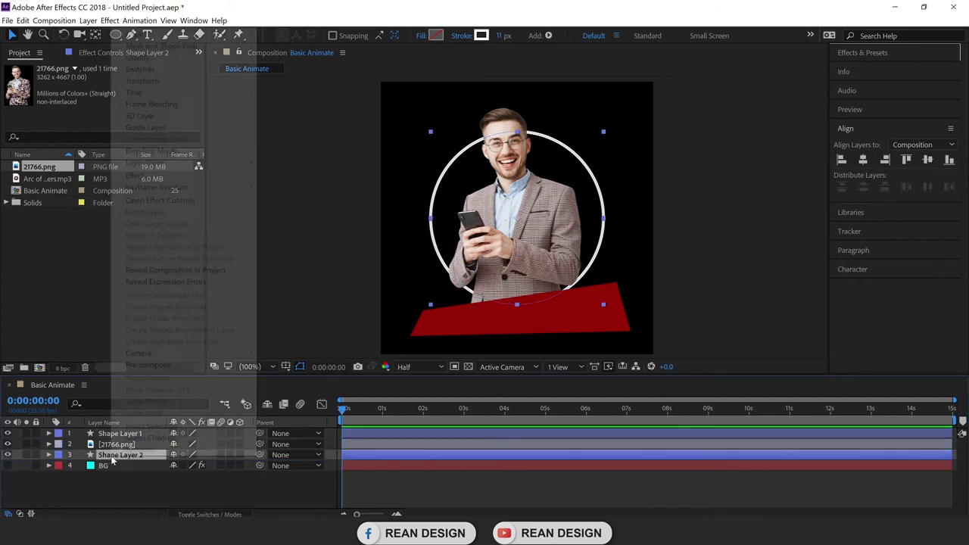
{"action": "left_click", "coordinate": [137, 451]}
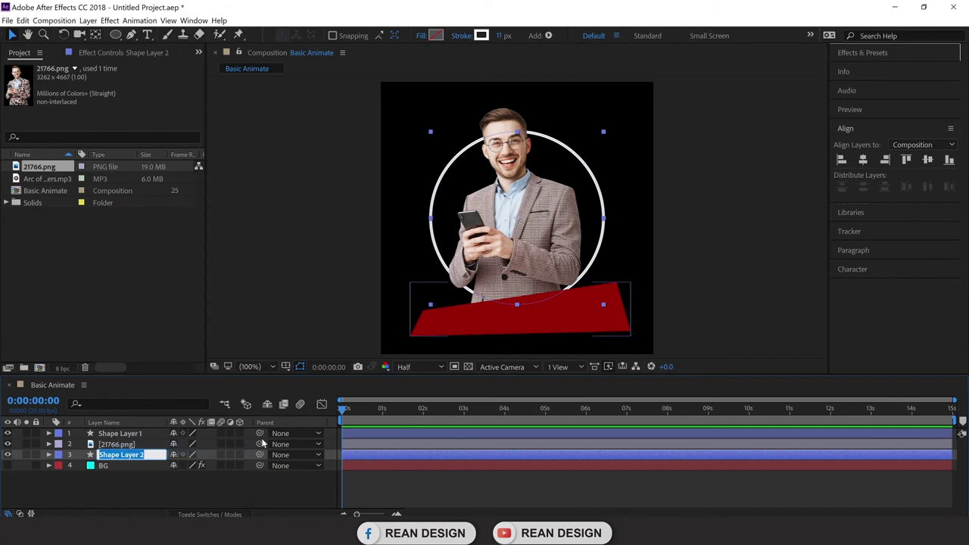
{"action": "type", "text": "R"}
{"action": "key", "text": "Return"}
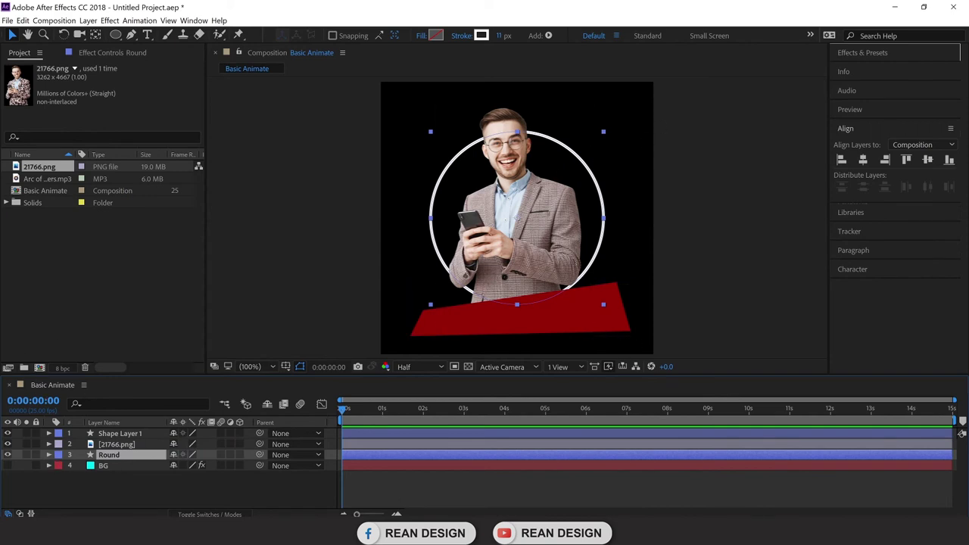
Add dashes to the stroke of Ellipse 1 in the Round layer and set the Dash length to 222.
{"action": "left_click", "coordinate": [49, 455]}
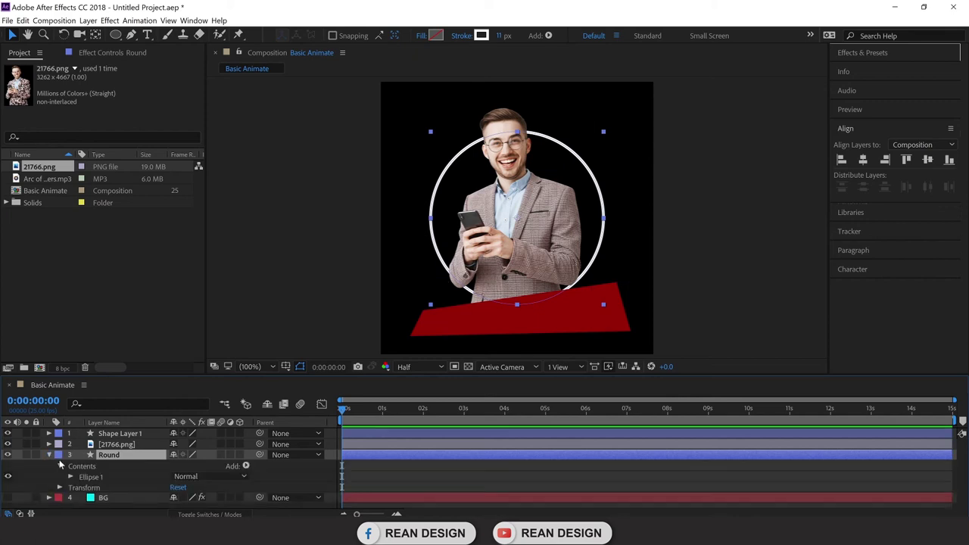
{"action": "left_click", "coordinate": [110, 478]}
{"action": "left_click", "coordinate": [71, 477]}
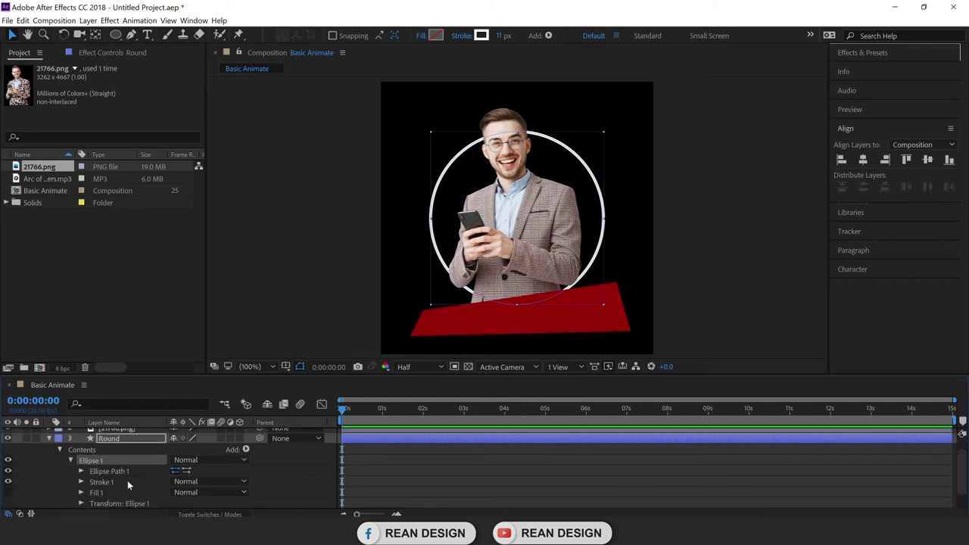
{"action": "left_click", "coordinate": [113, 482]}
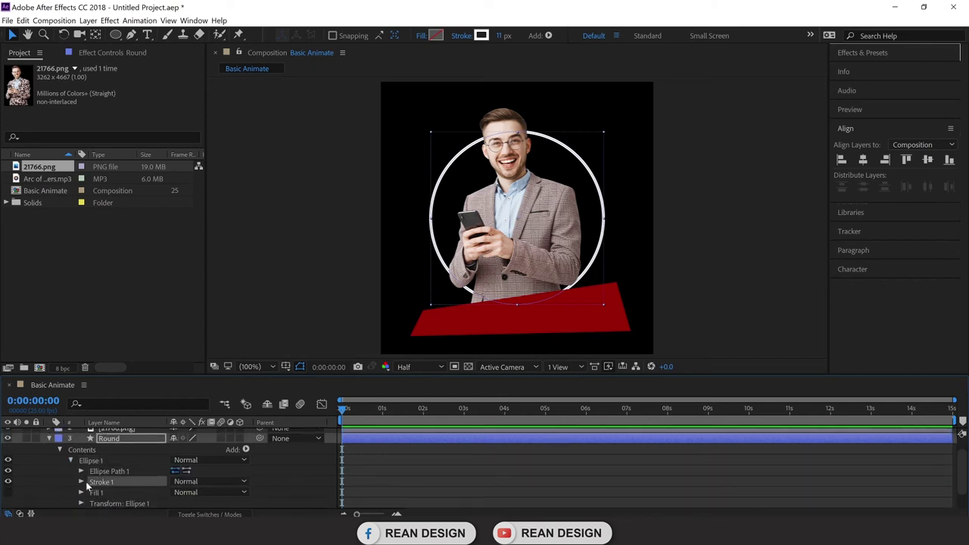
{"action": "left_click", "coordinate": [82, 482]}
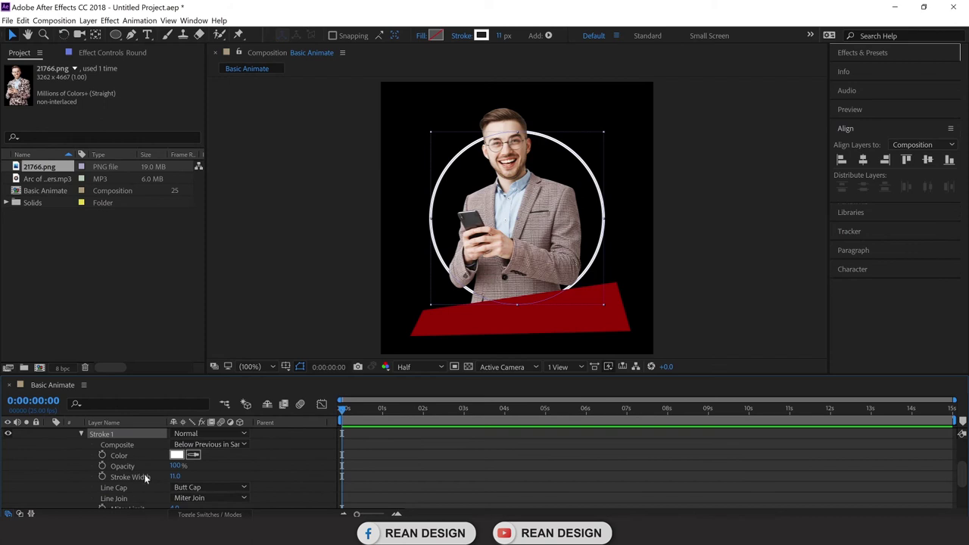
{"action": "scroll", "coordinate": [141, 477], "scroll_direction": "down", "scroll_amount": 2}
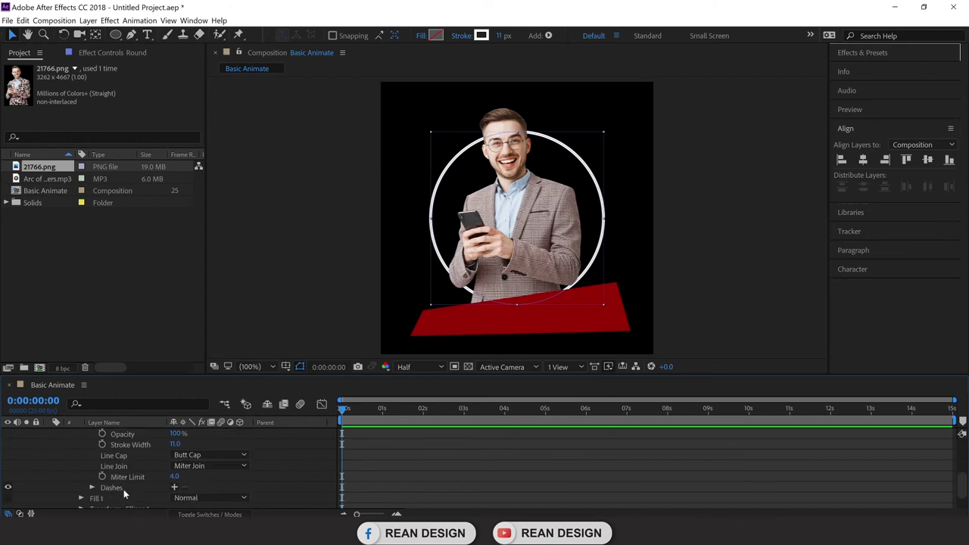
{"action": "left_click", "coordinate": [118, 488]}
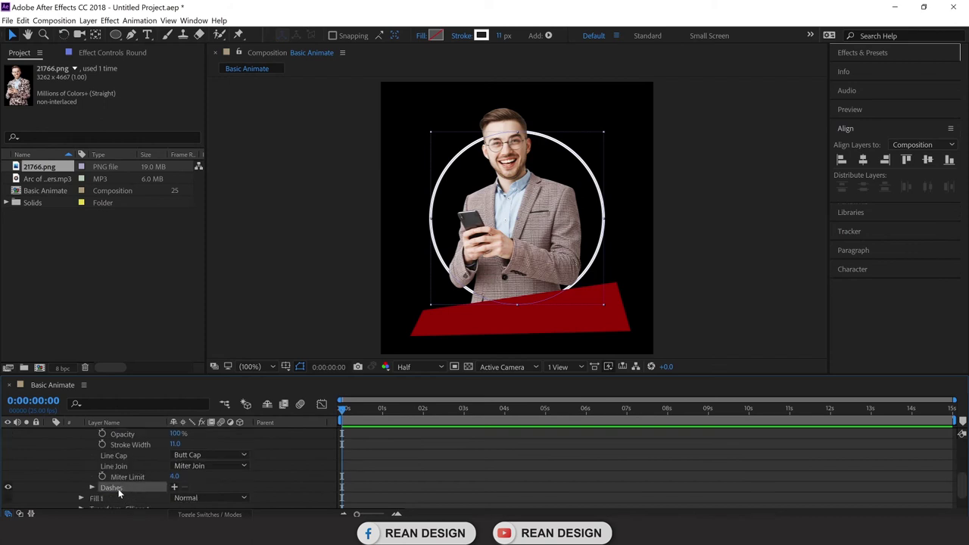
{"action": "left_click", "coordinate": [175, 488]}
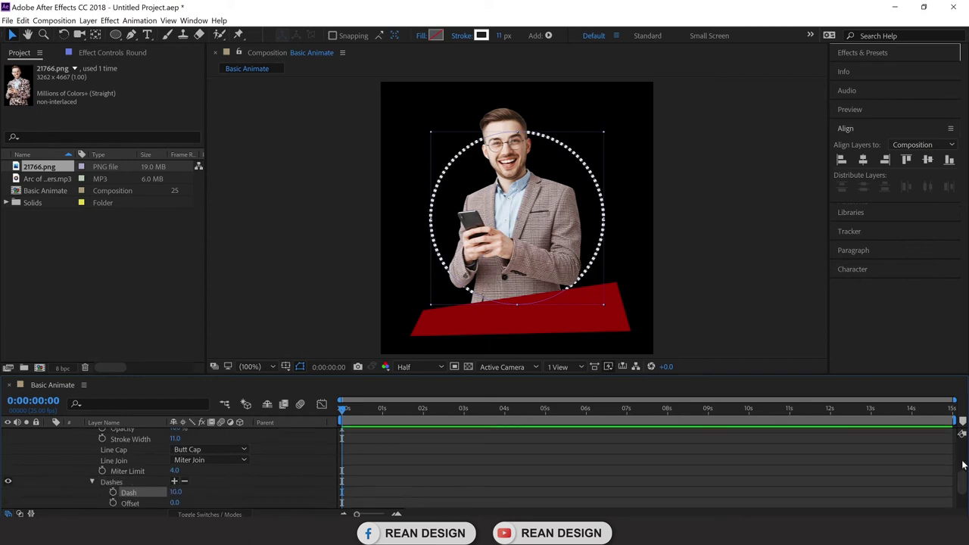
{"action": "left_click_drag", "start_coordinate": [964, 484], "coordinate": [964, 494]}
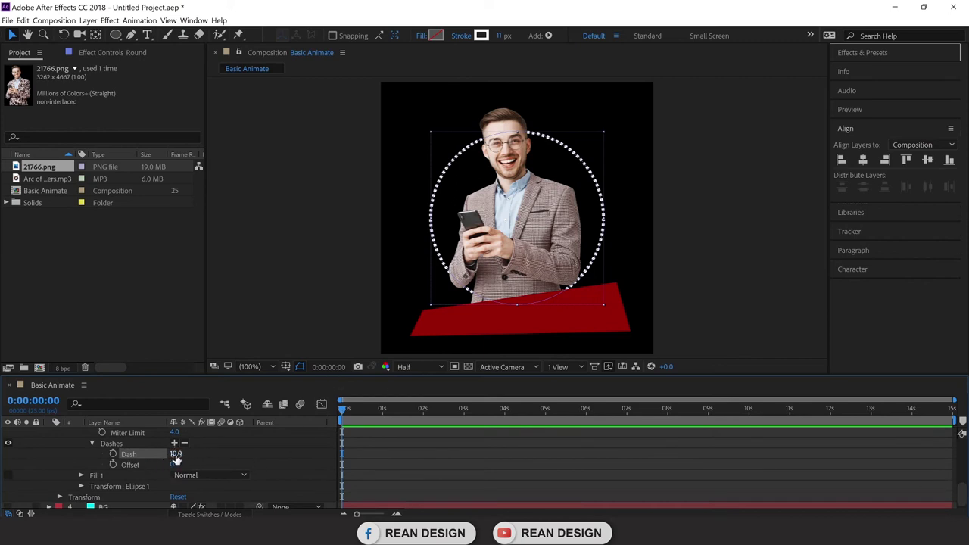
{"action": "left_click_drag", "start_coordinate": [176, 458], "coordinate": [314, 458]}
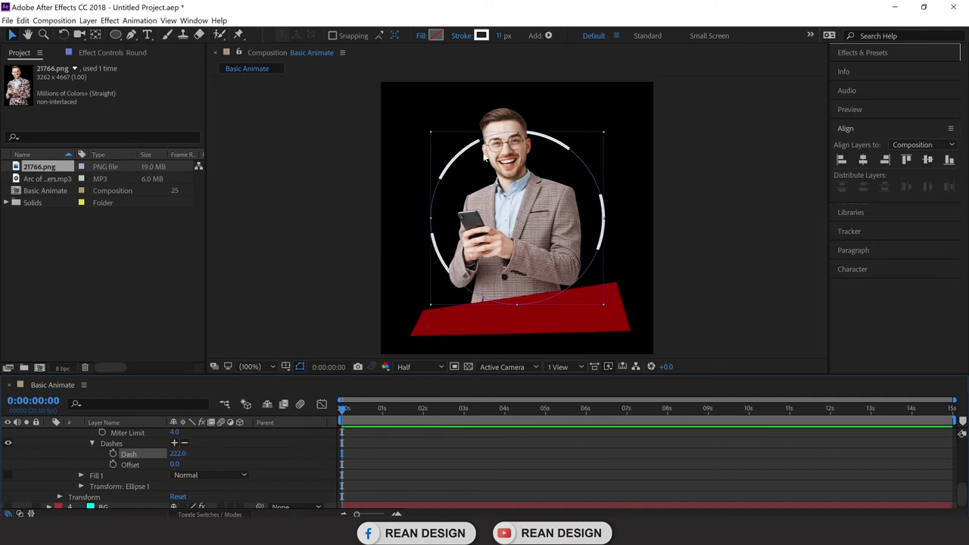
Add a gap and a second dash to the Round stroke, set Dash 2 to 23, and collapse the layer's properties.
{"action": "left_click", "coordinate": [175, 444]}
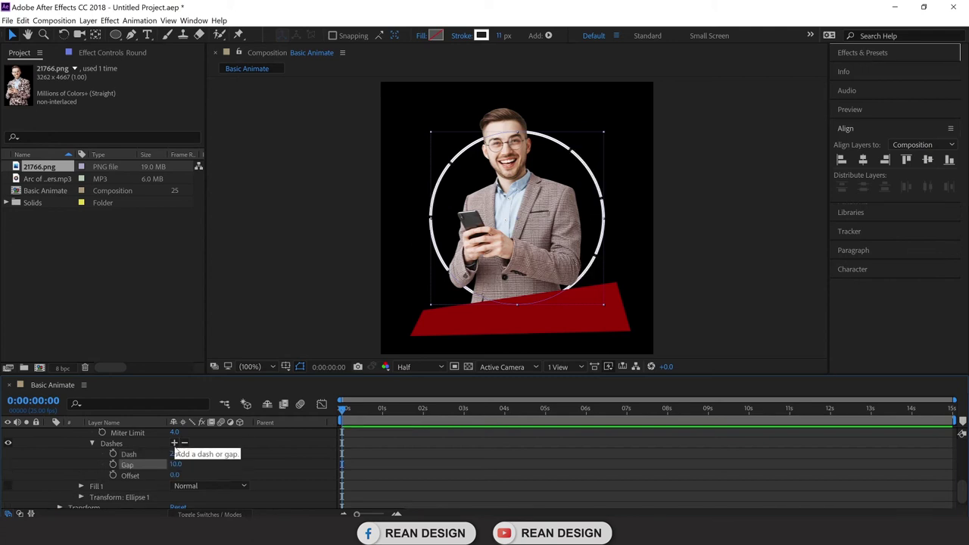
{"action": "left_click", "coordinate": [175, 443]}
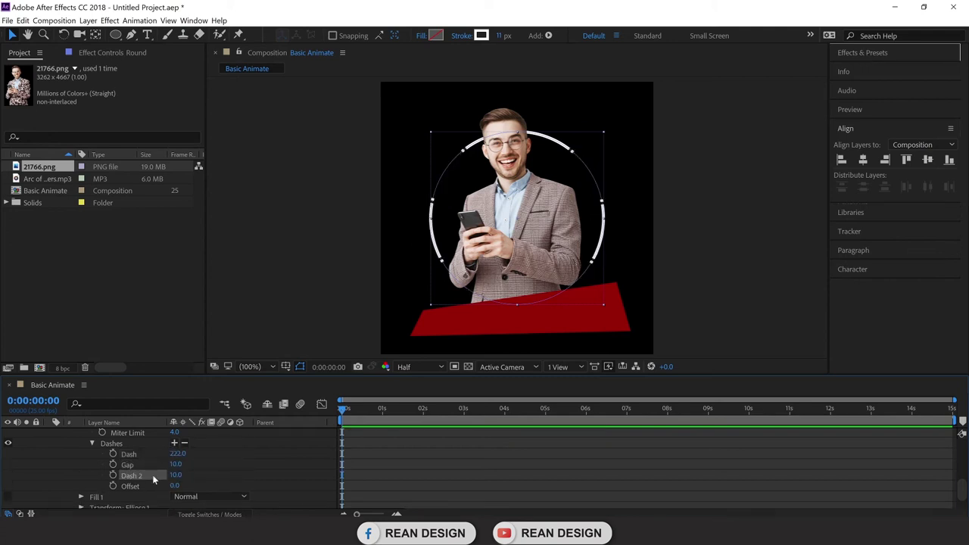
{"action": "mouse_move", "coordinate": [176, 474]}
{"action": "left_mouse_down"}
{"action": "mouse_move", "coordinate": [203, 476]}
{"action": "mouse_move", "coordinate": [185, 474]}
{"action": "left_mouse_up"}
{"action": "scroll", "coordinate": [106, 469], "scroll_direction": "up", "scroll_amount": 2}
{"action": "scroll", "coordinate": [99, 477], "scroll_direction": "up", "scroll_amount": 3}
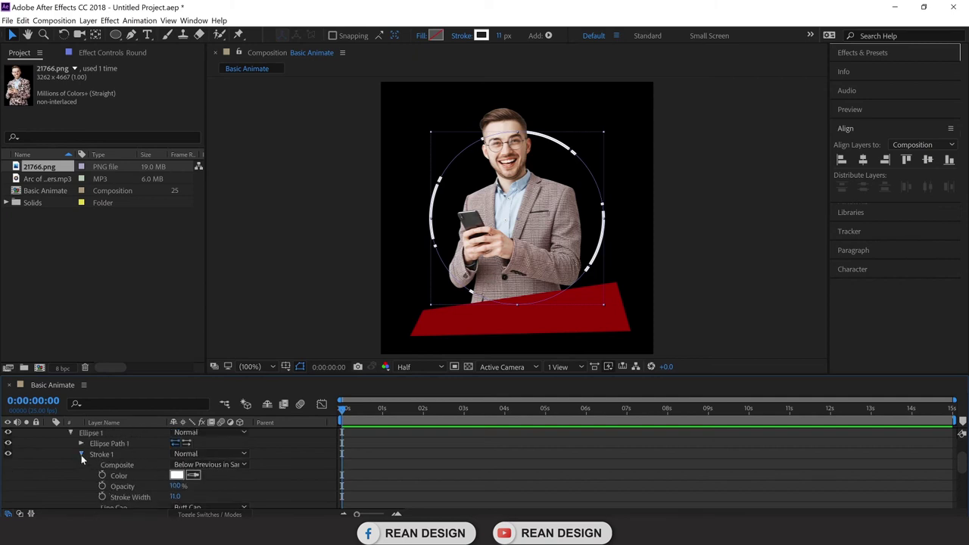
{"action": "left_click", "coordinate": [81, 456]}
{"action": "scroll", "coordinate": [74, 469], "scroll_direction": "up", "scroll_amount": 2}
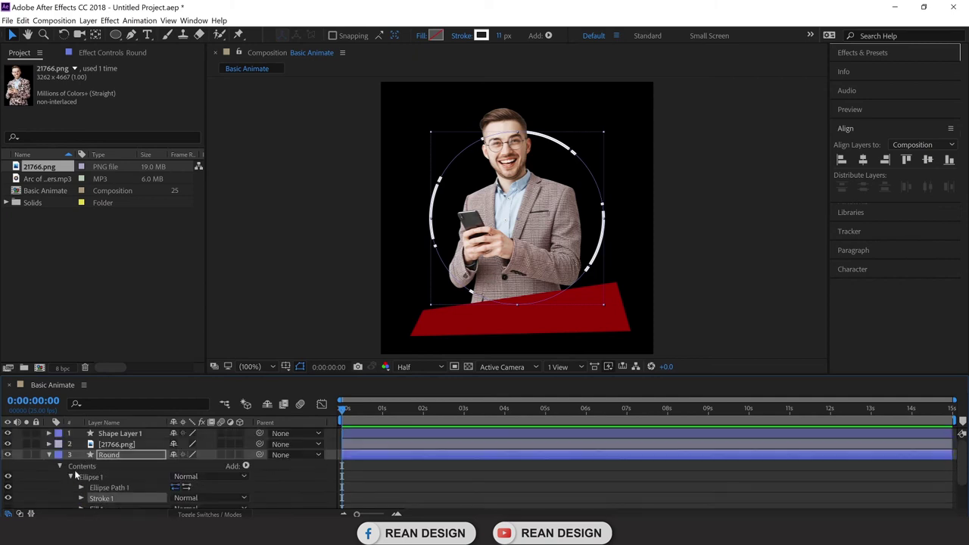
{"action": "left_click", "coordinate": [50, 455]}
{"action": "left_click", "coordinate": [139, 498]}
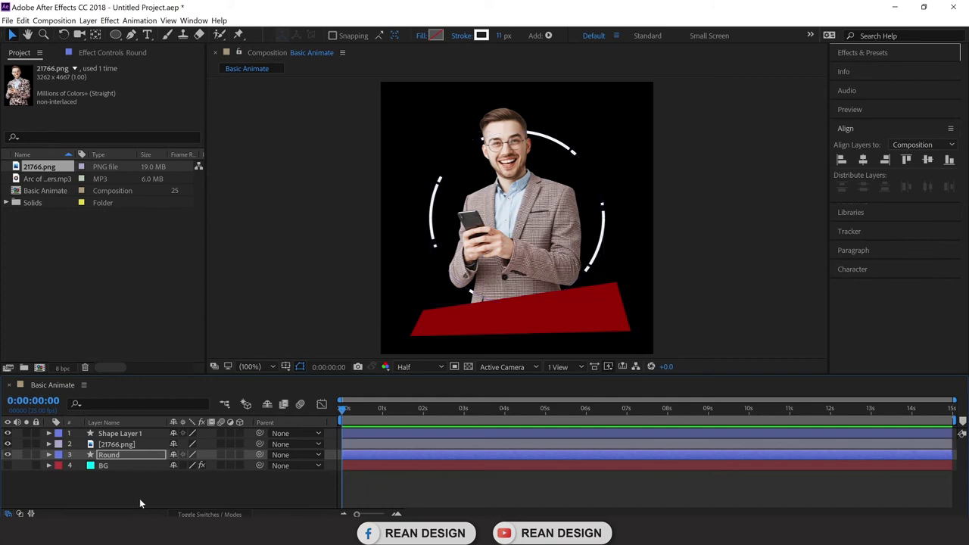
Duplicate the Round layer and scale the copy down slightly so it sits just inside the original ring.
{"action": "left_click", "coordinate": [125, 454]}
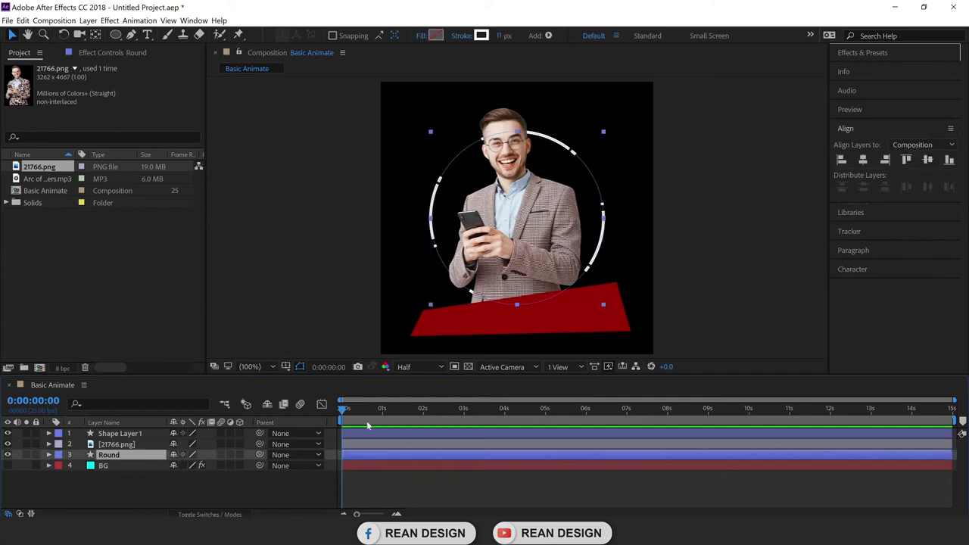
{"action": "left_click", "coordinate": [135, 493]}
{"action": "left_click", "coordinate": [121, 455]}
{"action": "left_click", "coordinate": [129, 465]}
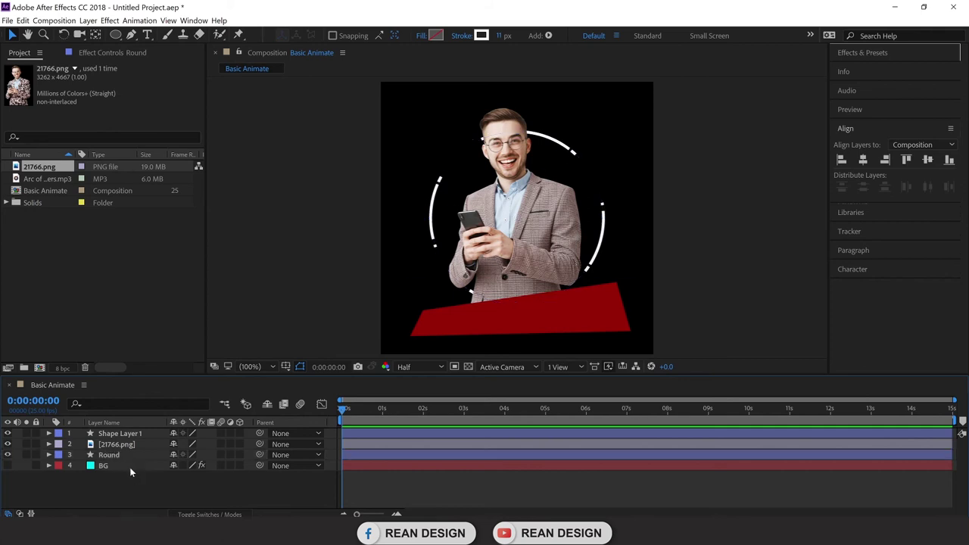
{"action": "left_click", "coordinate": [128, 456]}
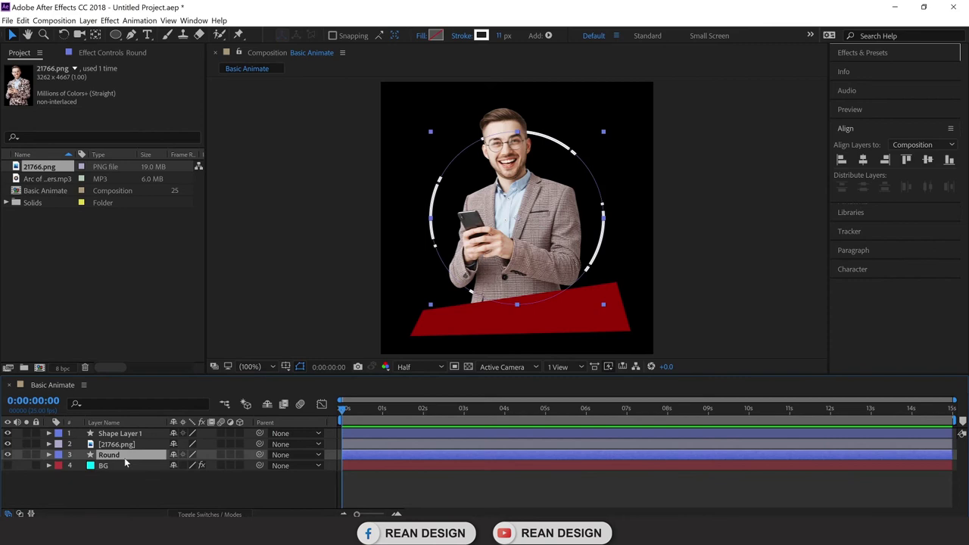
{"action": "key", "text": "ctrl+d"}
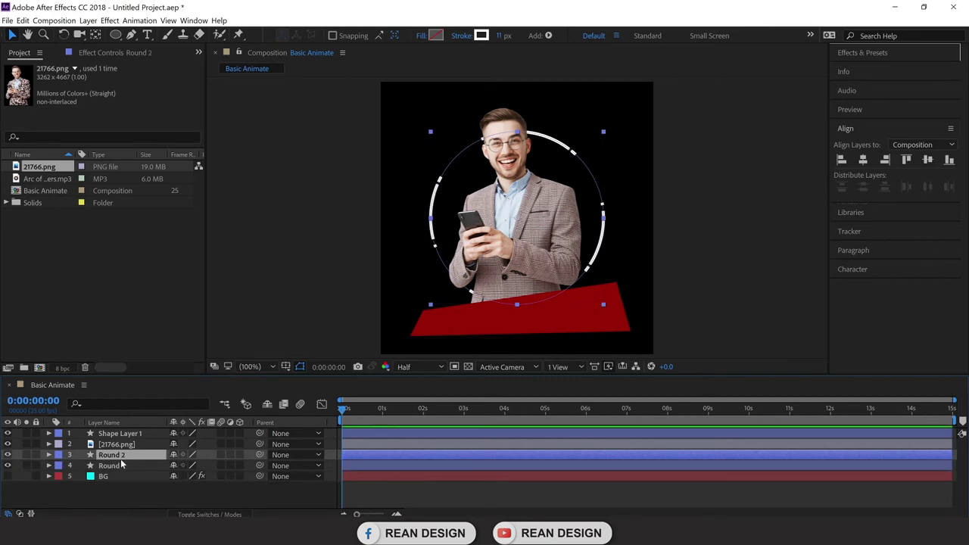
{"action": "left_click_drag", "start_coordinate": [604, 134], "coordinate": [598, 140]}
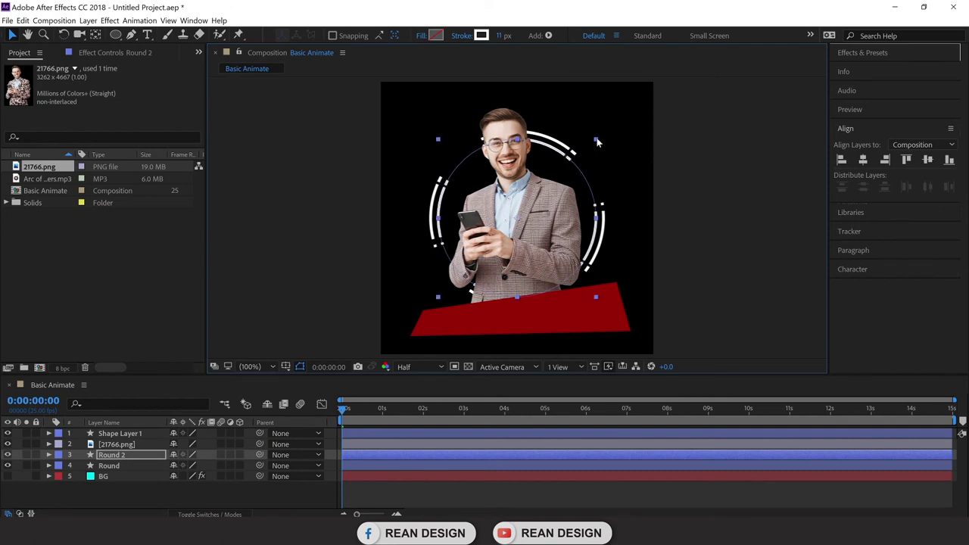
Remove Dash 2 and Gap from the stroke dashes of the outer Round layer and collapse its properties.
{"action": "left_click", "coordinate": [113, 465]}
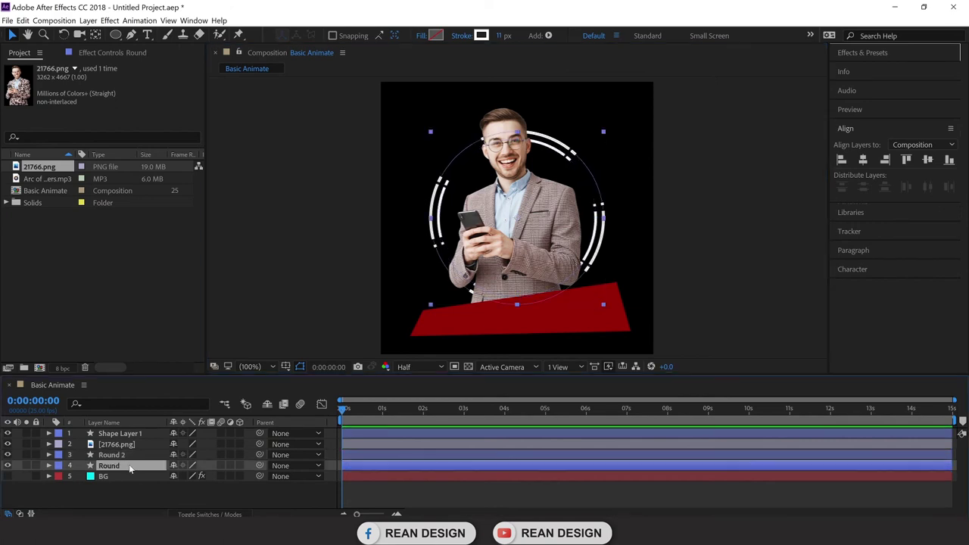
{"action": "left_click", "coordinate": [48, 465]}
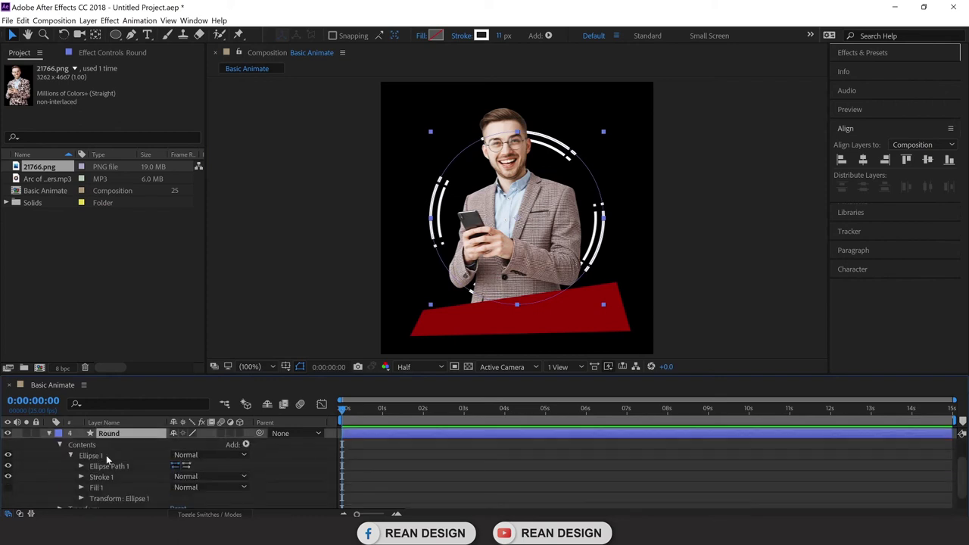
{"action": "scroll", "coordinate": [110, 485], "scroll_direction": "down", "scroll_amount": 1}
{"action": "scroll", "coordinate": [116, 472], "scroll_direction": "up", "scroll_amount": 2}
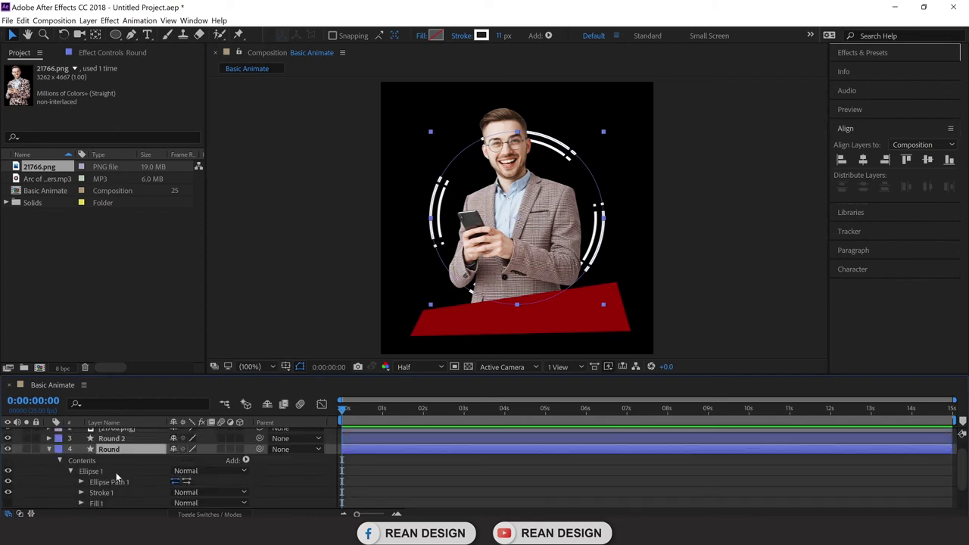
{"action": "scroll", "coordinate": [93, 486], "scroll_direction": "down", "scroll_amount": 2}
{"action": "left_click", "coordinate": [82, 461]}
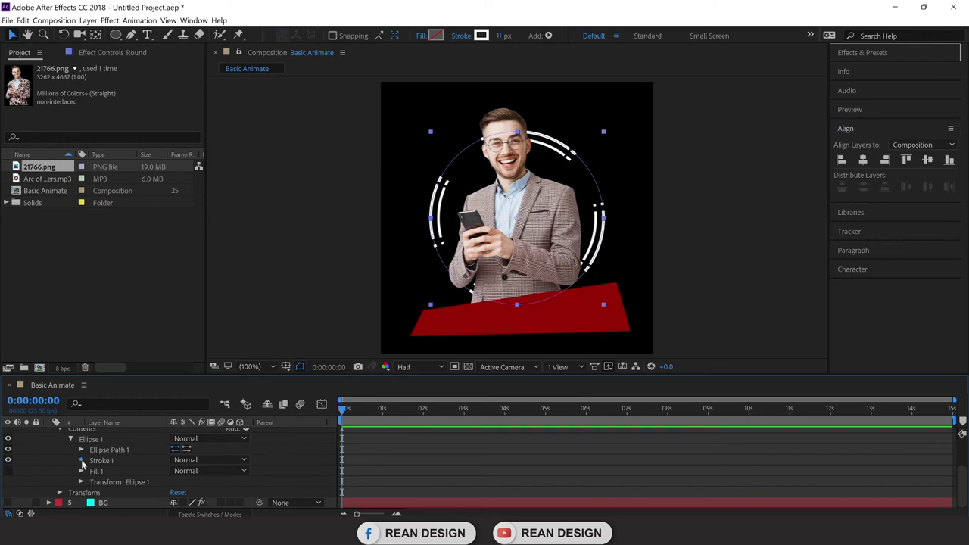
{"action": "scroll", "coordinate": [151, 475], "scroll_direction": "down", "scroll_amount": 2}
{"action": "scroll", "coordinate": [200, 473], "scroll_direction": "down", "scroll_amount": 2}
{"action": "left_click", "coordinate": [92, 477]}
{"action": "scroll", "coordinate": [145, 474], "scroll_direction": "down", "scroll_amount": 1}
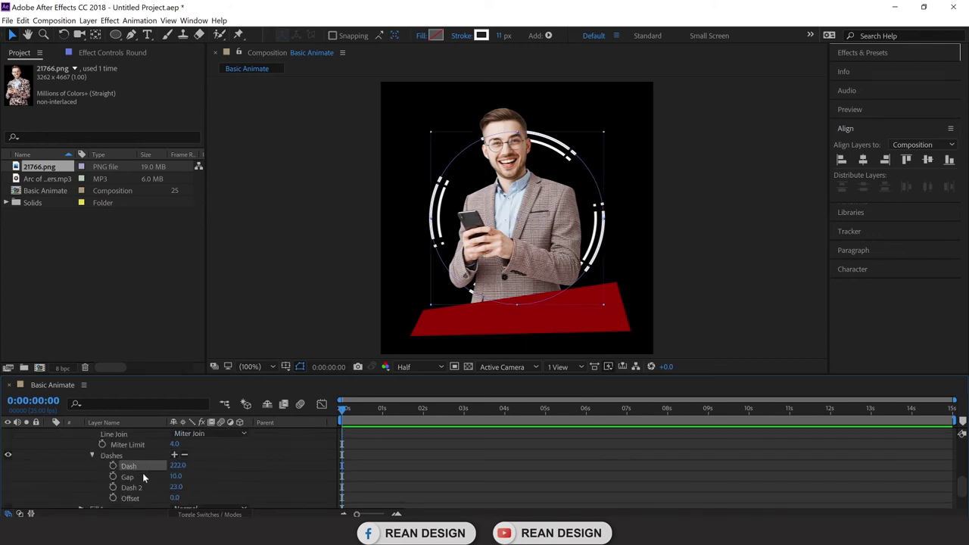
{"action": "left_click", "coordinate": [185, 455]}
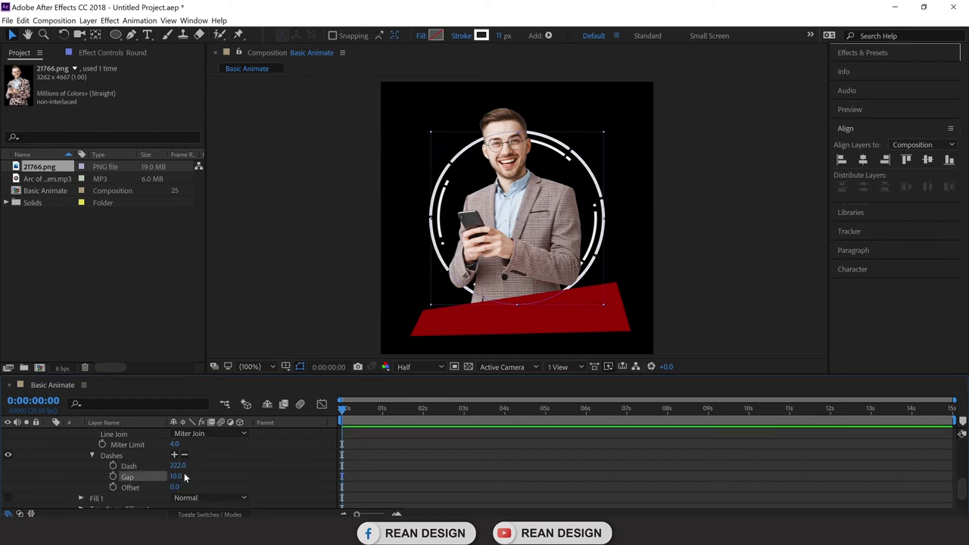
{"action": "left_click", "coordinate": [184, 455]}
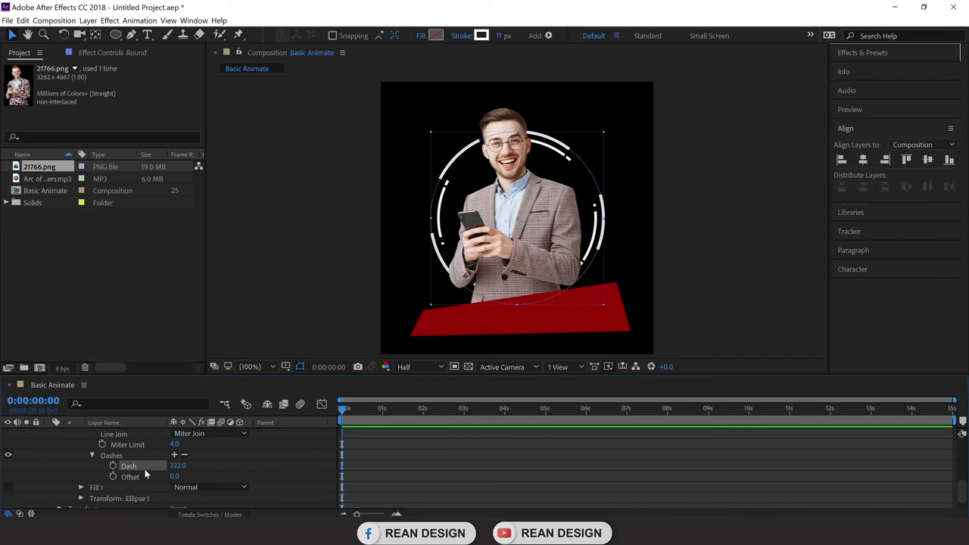
{"action": "left_click", "coordinate": [721, 303]}
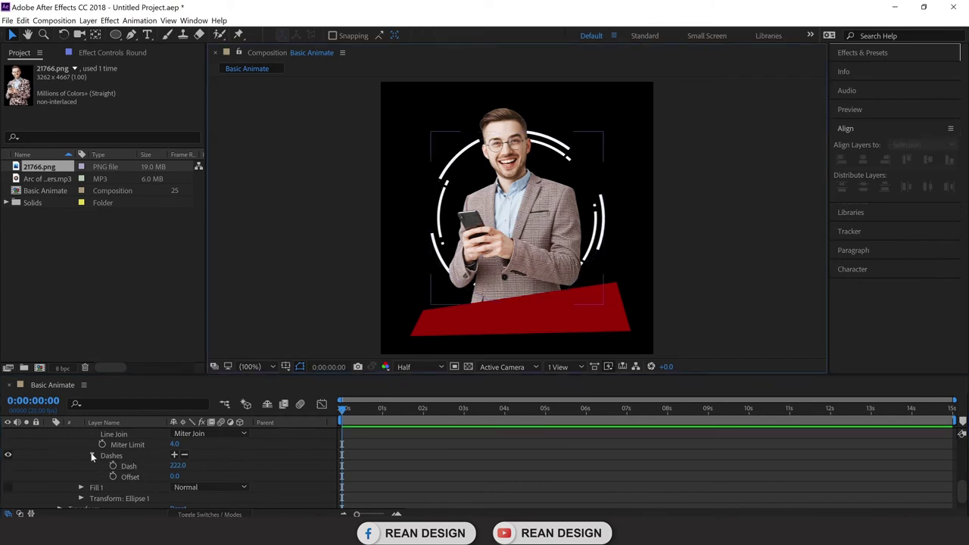
{"action": "scroll", "coordinate": [76, 457], "scroll_direction": "up", "scroll_amount": 4}
{"action": "left_click", "coordinate": [49, 455]}
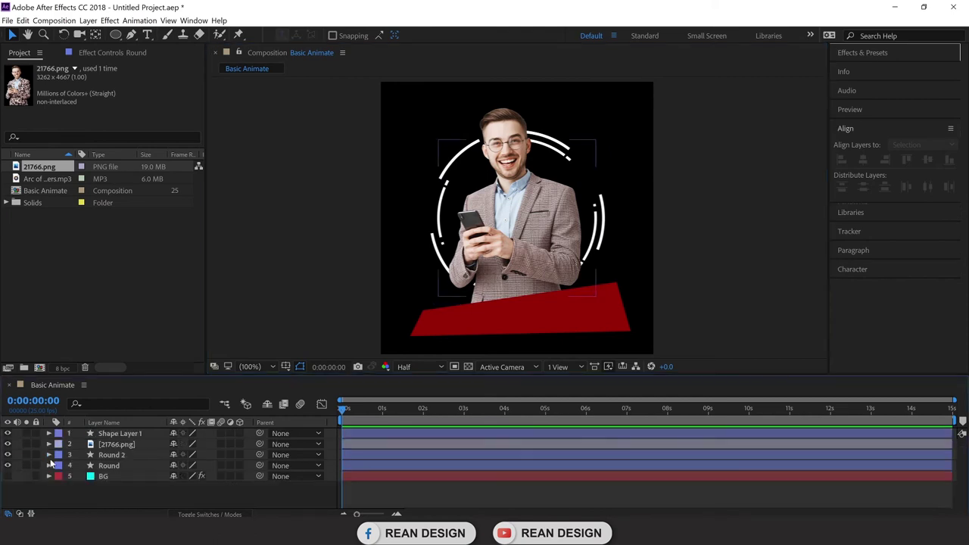
{"action": "left_click", "coordinate": [747, 279]}
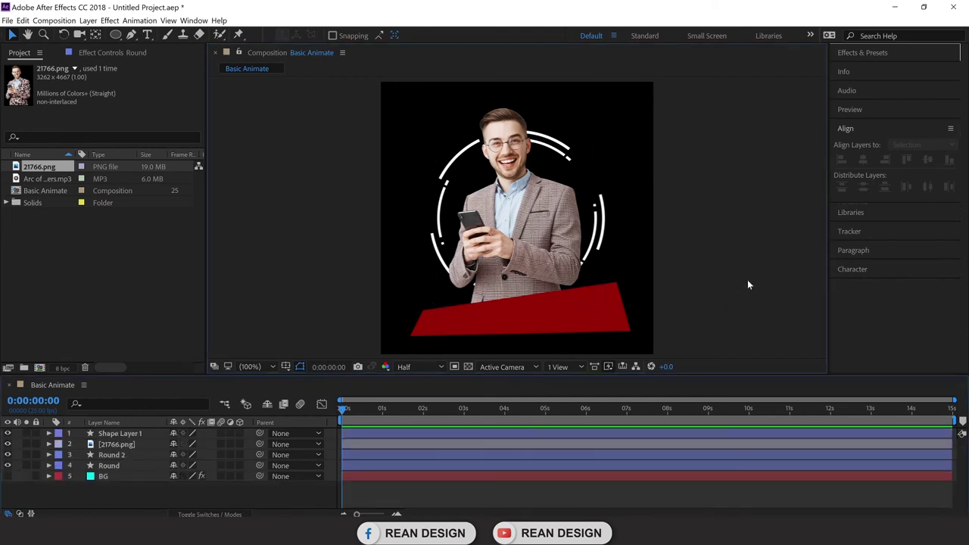
{"action": "left_click", "coordinate": [124, 457]}
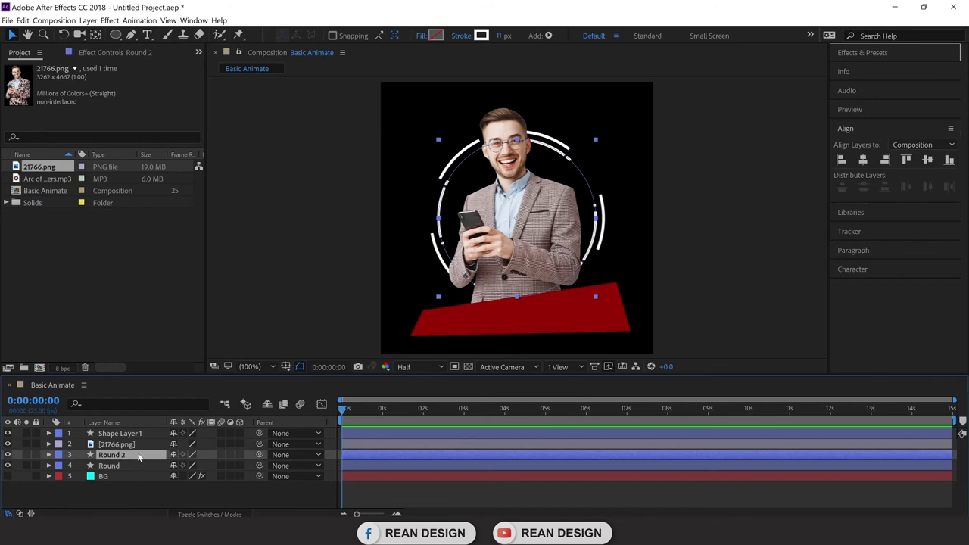
{"action": "left_click", "coordinate": [64, 36]}
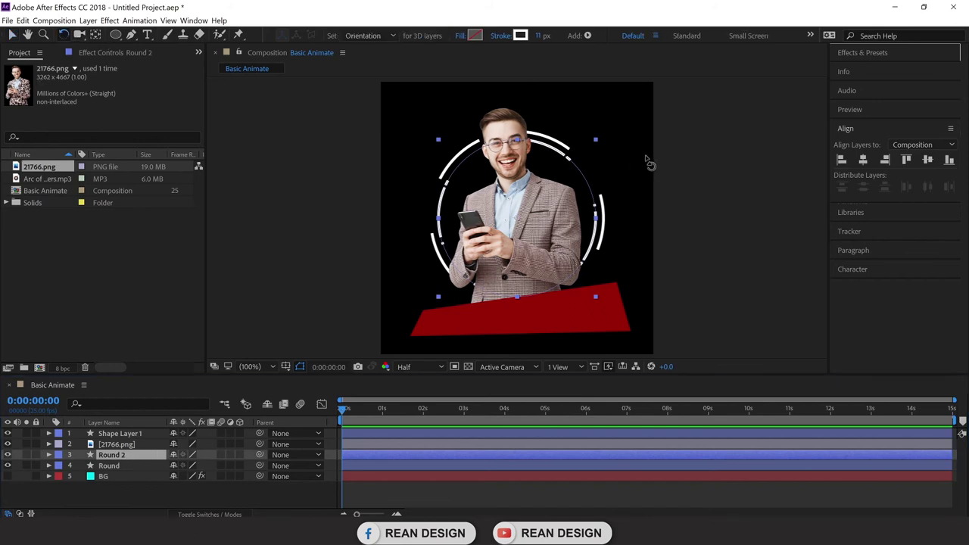
{"action": "left_click", "coordinate": [645, 160]}
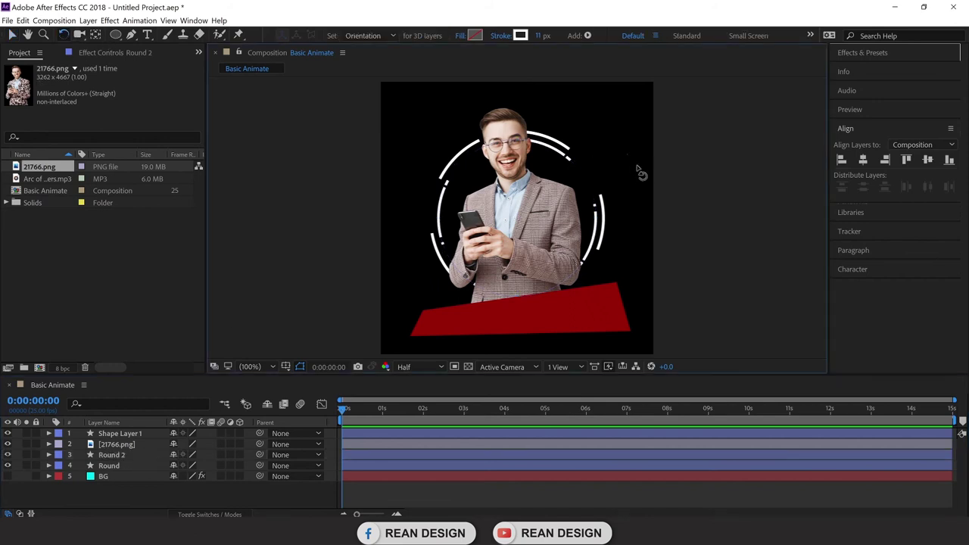
Set the Dash length of Ellipse 1's stroke in the Round 2 layer to 100, collapse its contents and deselect it.
{"action": "left_click", "coordinate": [130, 454]}
{"action": "left_click", "coordinate": [49, 454]}
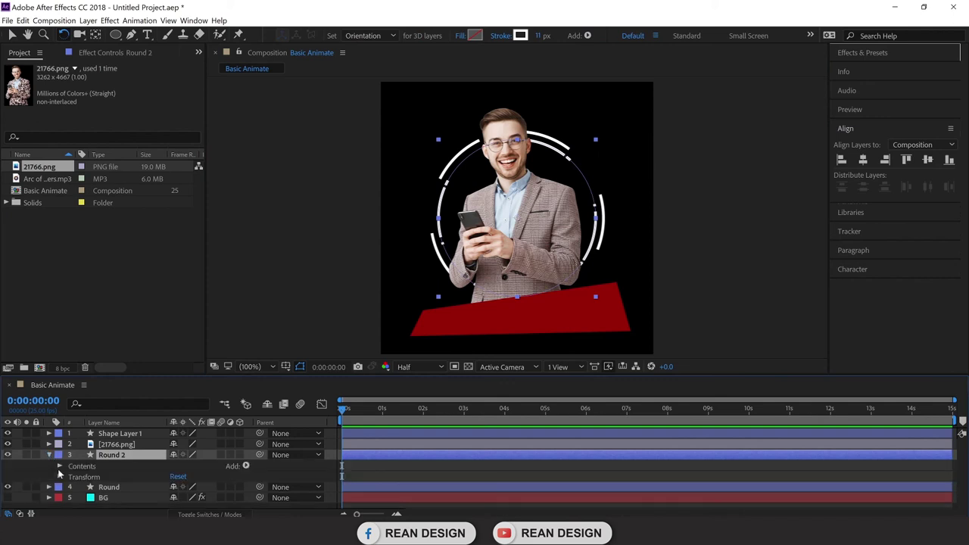
{"action": "left_click", "coordinate": [59, 466]}
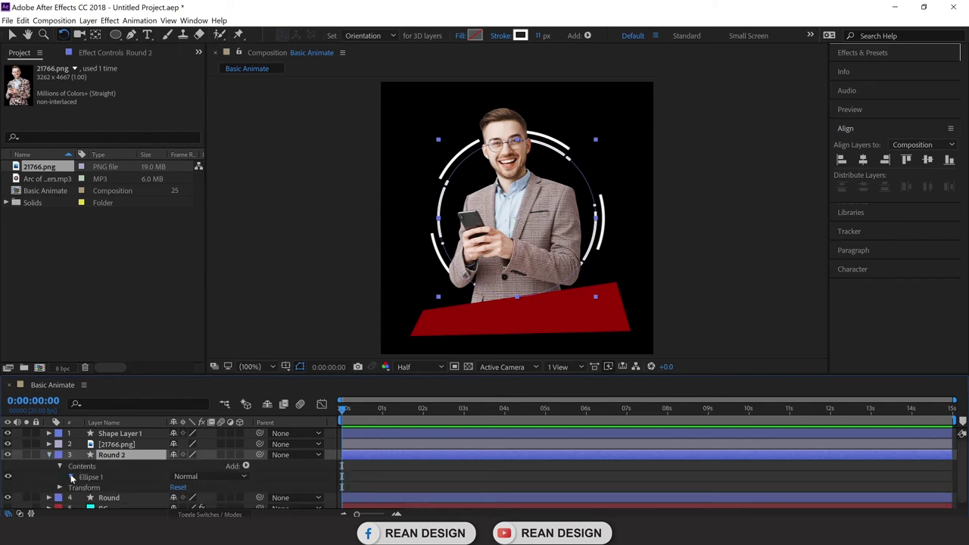
{"action": "left_click", "coordinate": [70, 477]}
{"action": "scroll", "coordinate": [99, 488], "scroll_direction": "down", "scroll_amount": 1}
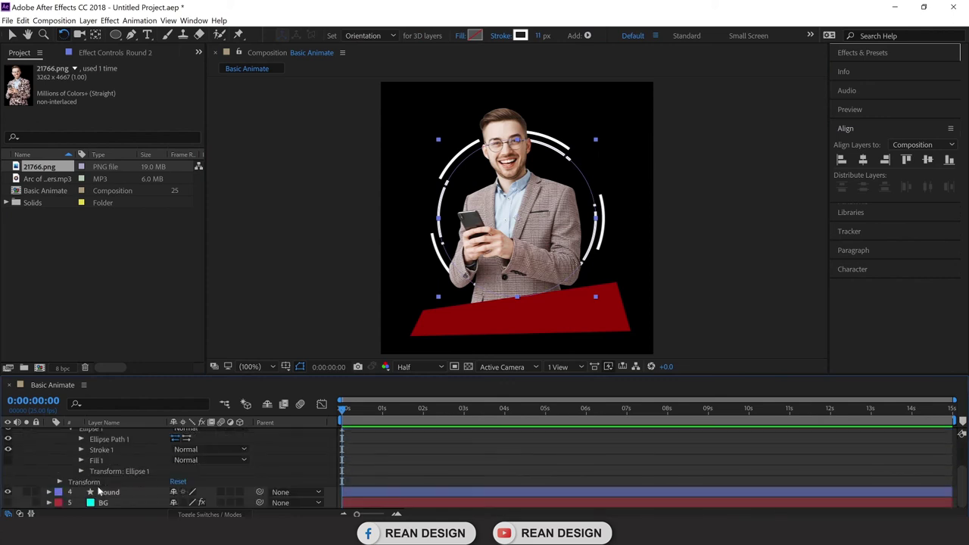
{"action": "left_click", "coordinate": [80, 450]}
{"action": "scroll", "coordinate": [157, 479], "scroll_direction": "down", "scroll_amount": 1}
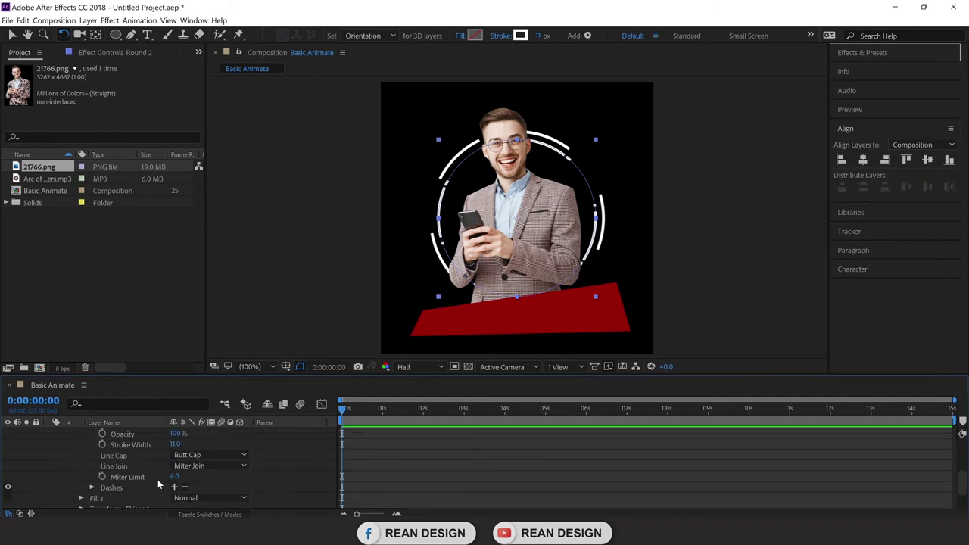
{"action": "scroll", "coordinate": [155, 474], "scroll_direction": "up", "scroll_amount": 1}
{"action": "scroll", "coordinate": [153, 475], "scroll_direction": "down", "scroll_amount": 2}
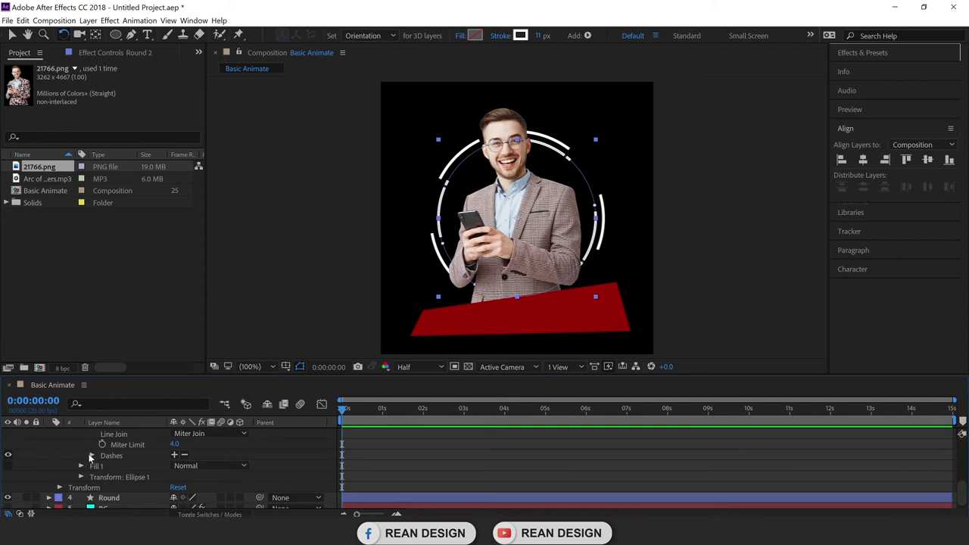
{"action": "left_click", "coordinate": [90, 454]}
{"action": "left_click", "coordinate": [168, 465]}
{"action": "left_click_drag", "start_coordinate": [168, 467], "coordinate": [118, 482]}
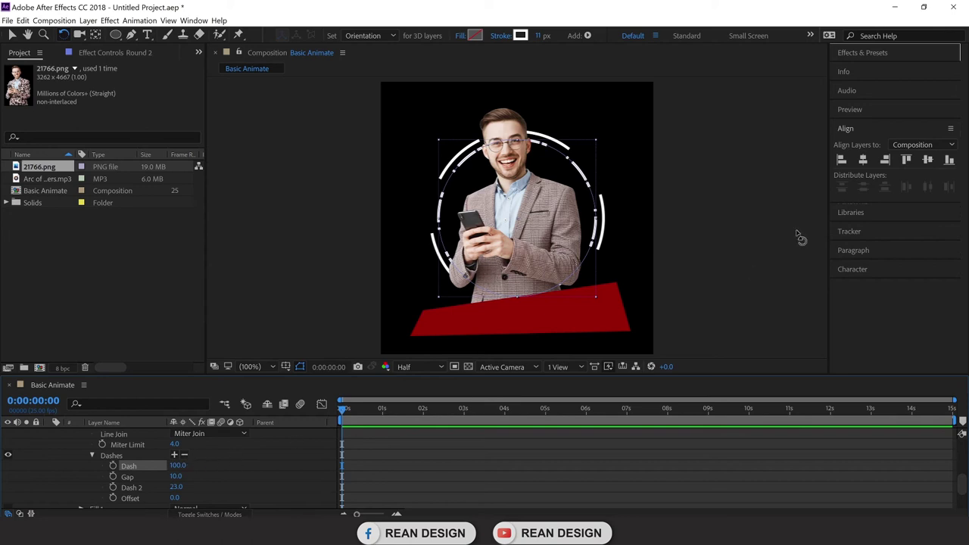
{"action": "scroll", "coordinate": [85, 448], "scroll_direction": "up", "scroll_amount": 5}
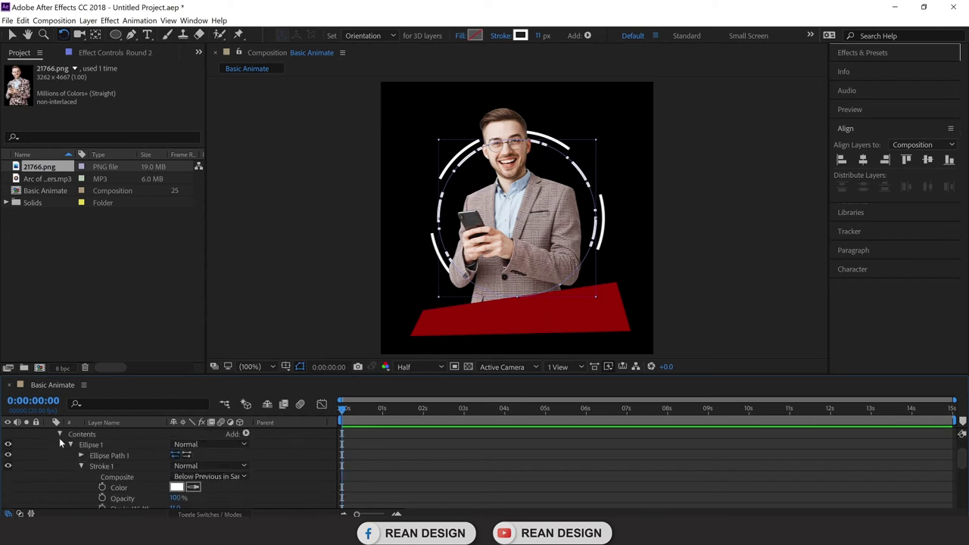
{"action": "left_click", "coordinate": [59, 435]}
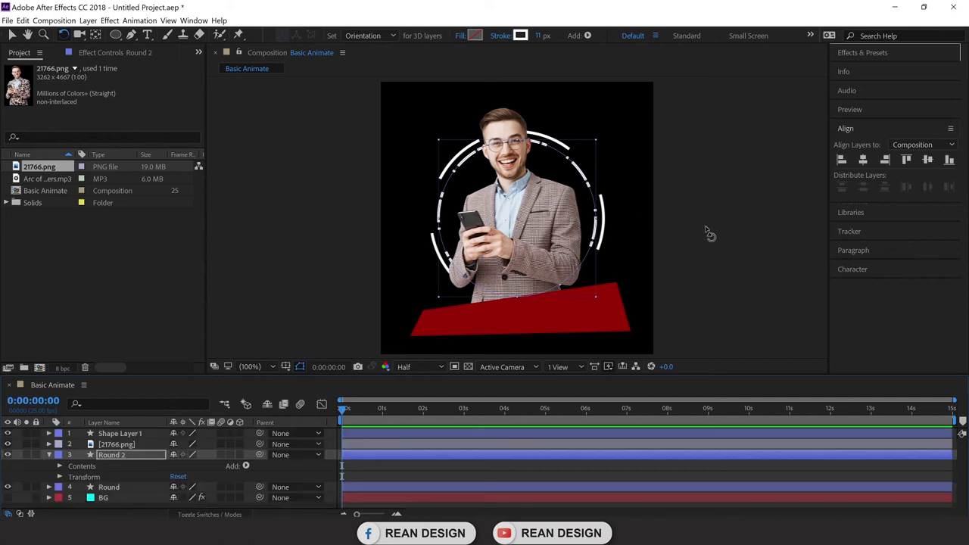
{"action": "left_click", "coordinate": [13, 35]}
{"action": "left_click", "coordinate": [743, 199]}
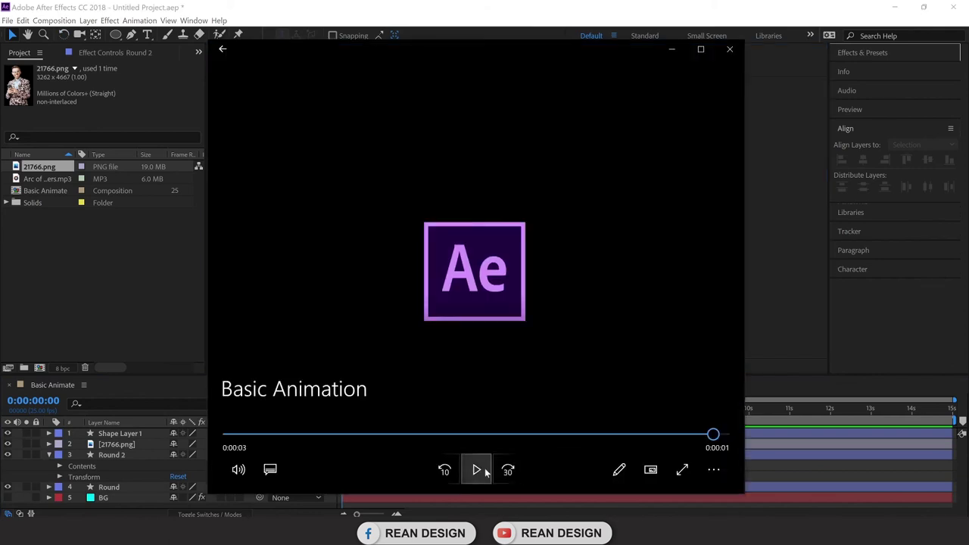
Replay the Basic Animation reference video from the start to check the rings and title design, and close the player.
{"action": "left_click", "coordinate": [445, 470]}
{"action": "left_click", "coordinate": [476, 470]}
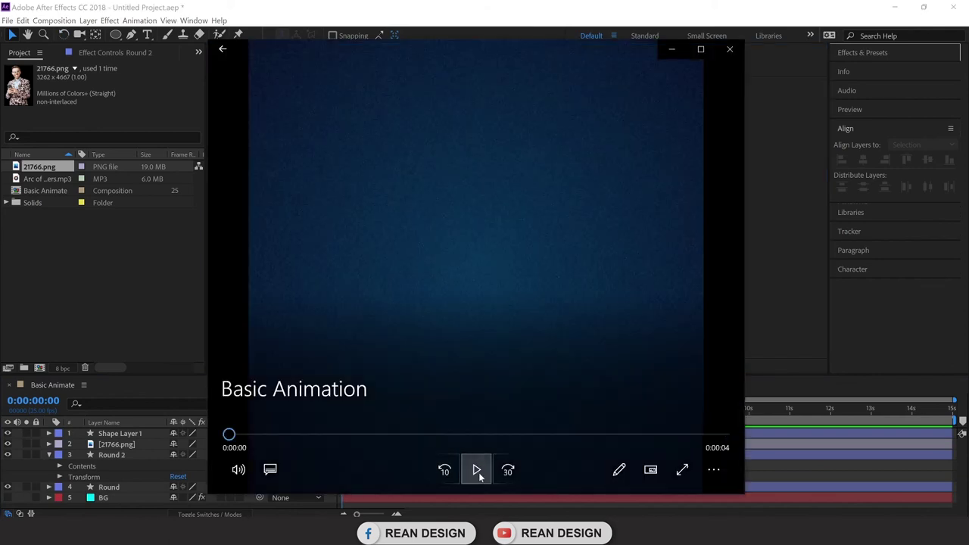
{"action": "left_click", "coordinate": [478, 471]}
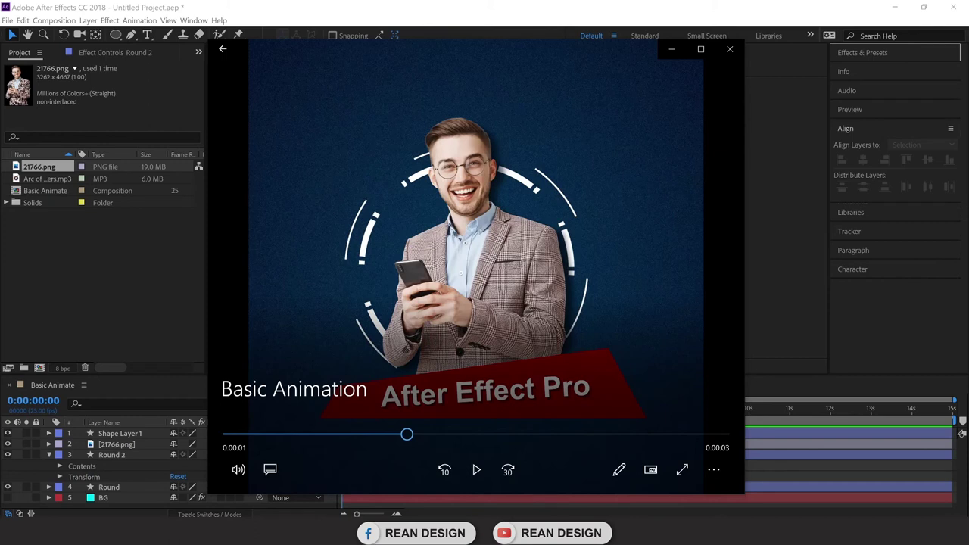
{"action": "left_click", "coordinate": [728, 48]}
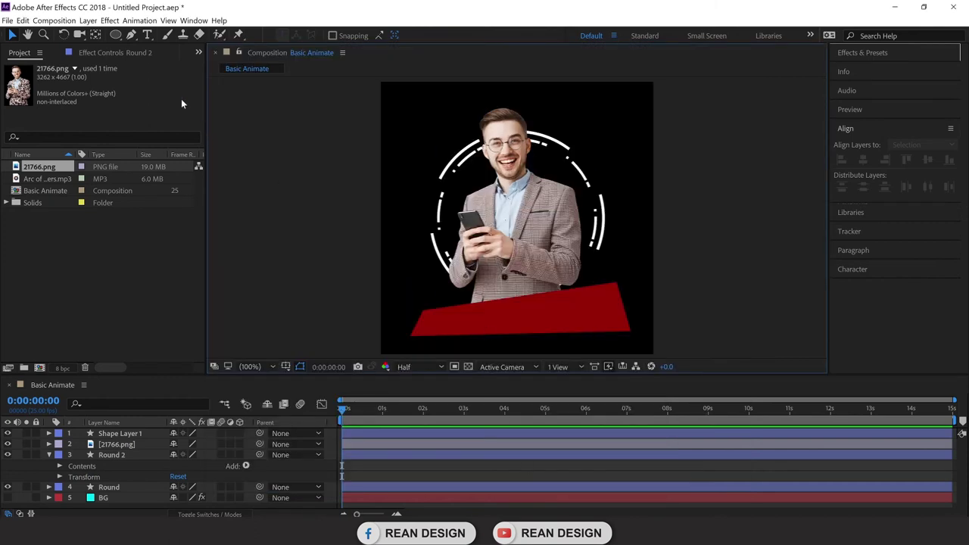
Add a text layer reading "Basic Animate" in the upper-left part of the composition.
{"action": "left_click", "coordinate": [149, 37]}
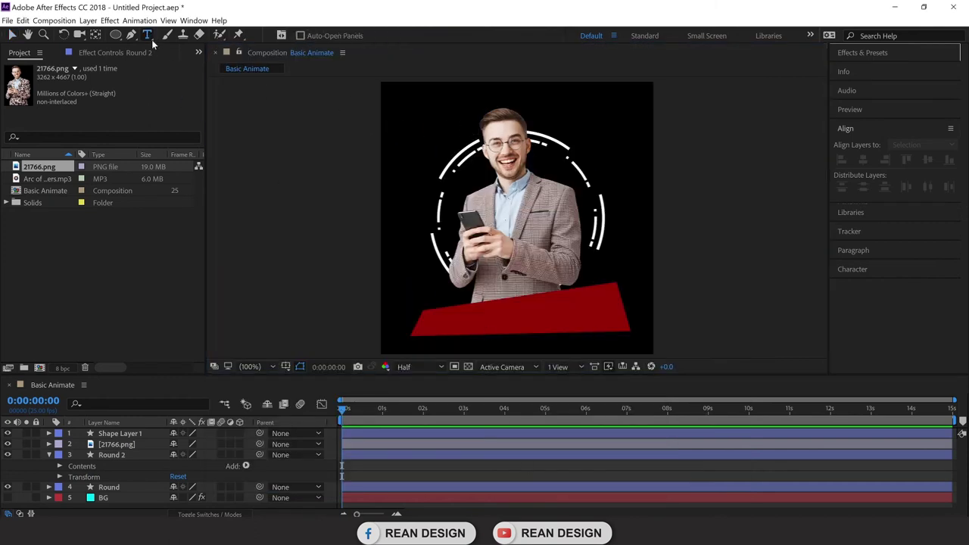
{"action": "left_click", "coordinate": [416, 116]}
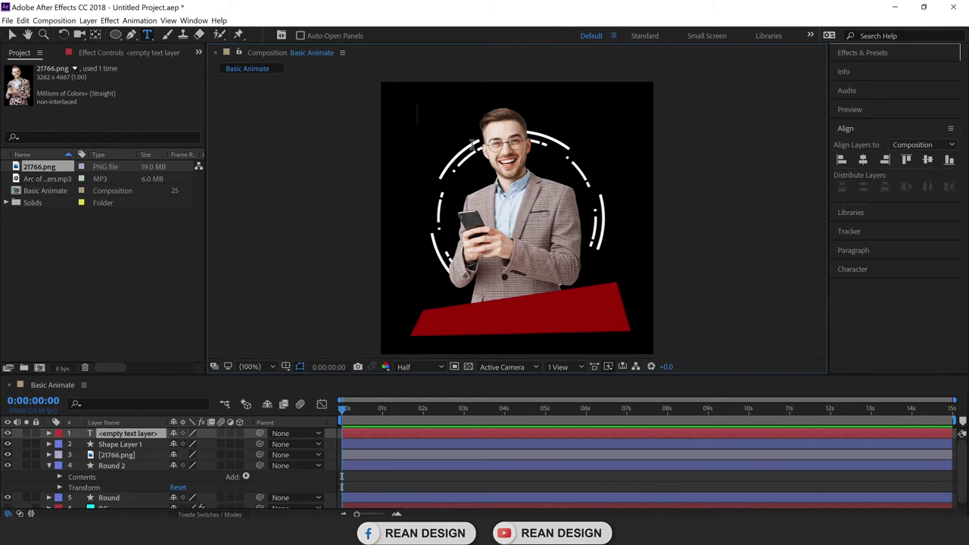
{"action": "left_click", "coordinate": [862, 269]}
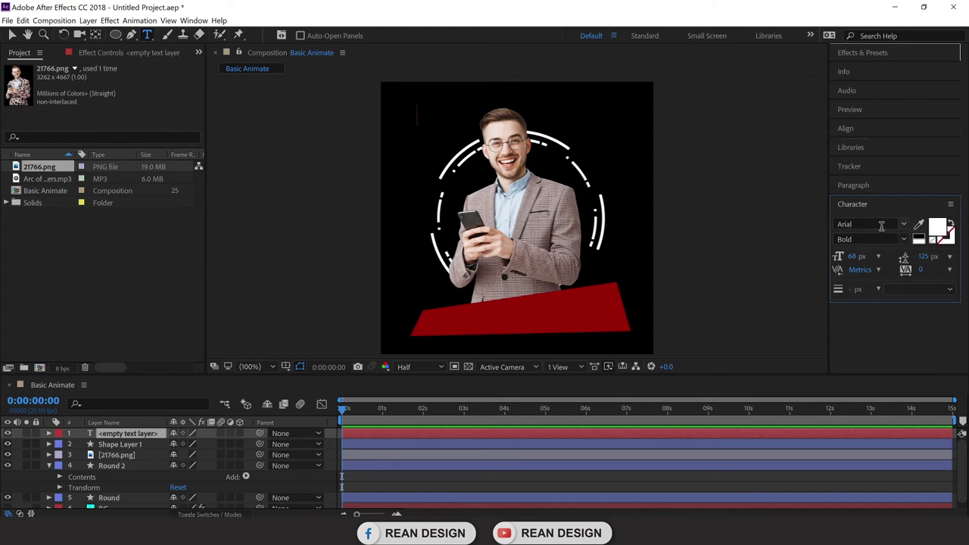
{"action": "type", "text": "a"}
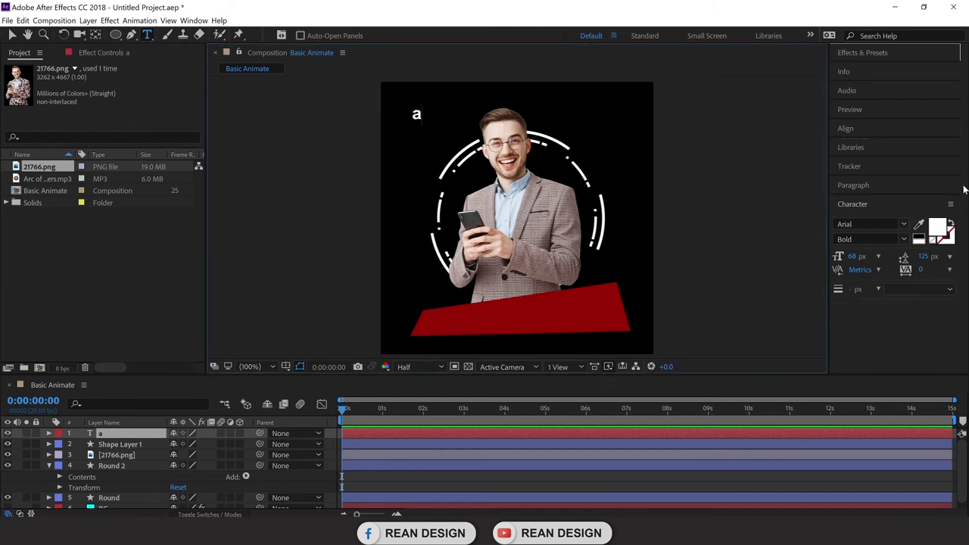
{"action": "key", "text": "BackSpace"}
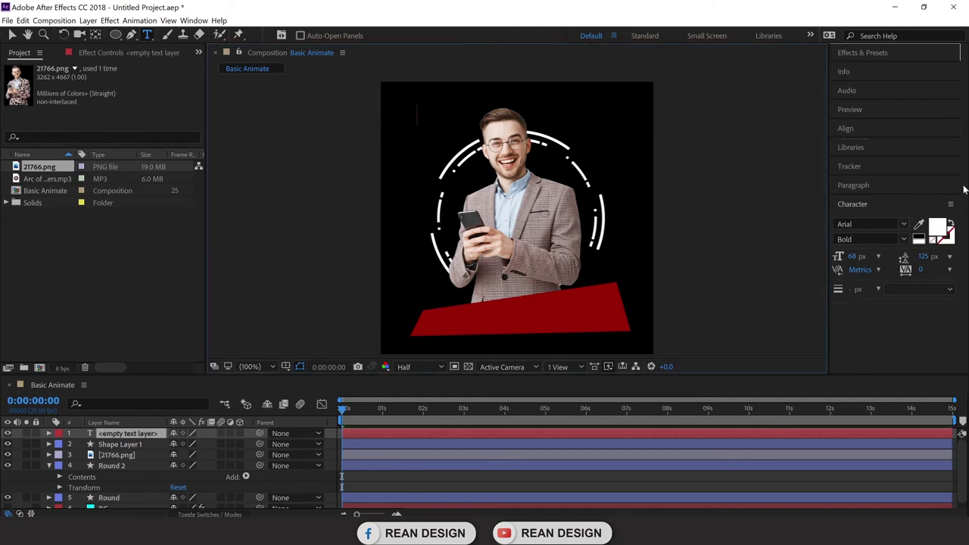
{"action": "type", "text": "S"}
{"action": "key", "text": "BackSpace"}
{"action": "type", "text": "Basic"}
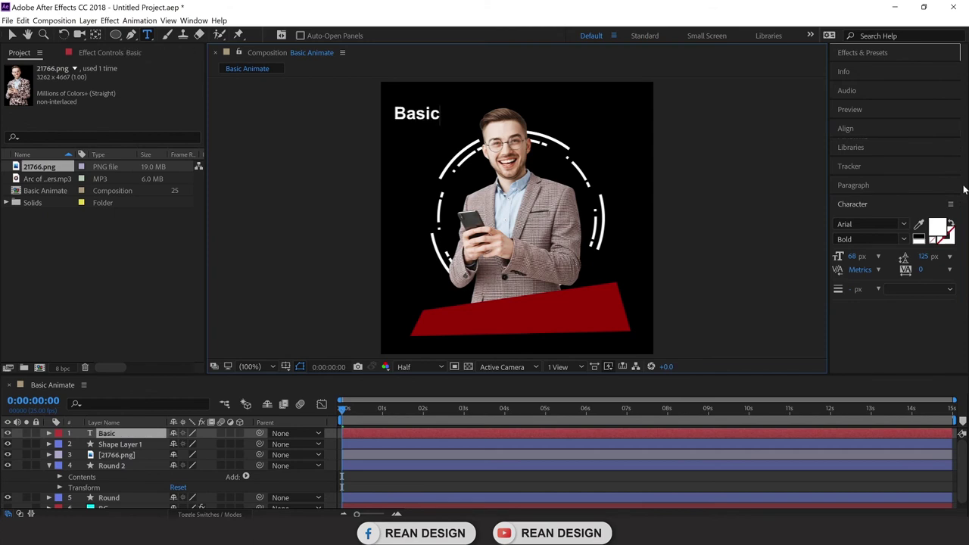
{"action": "type", "text": " Animate"}
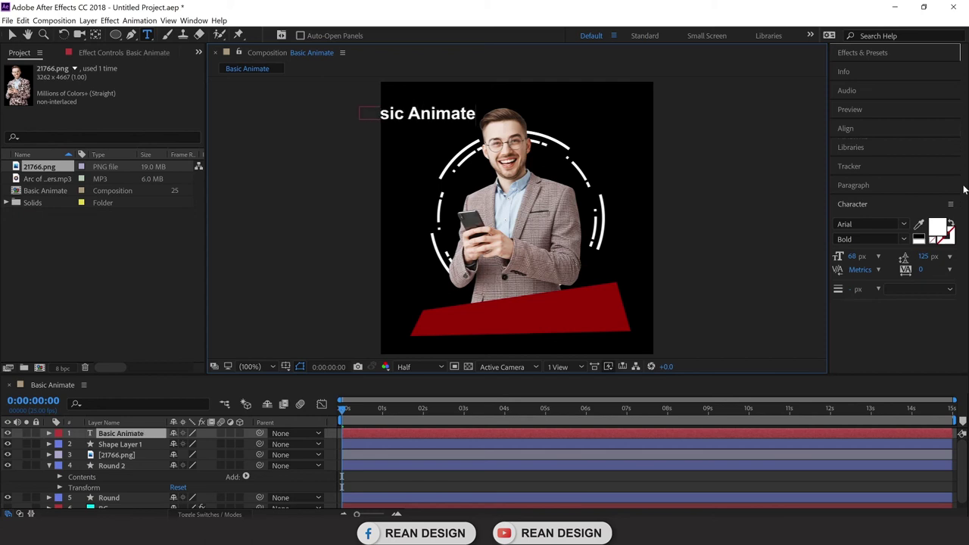
Move the Basic Animate text onto the red banner and rotate it slightly counterclockwise to follow the banner's slant.
{"action": "left_click", "coordinate": [12, 34]}
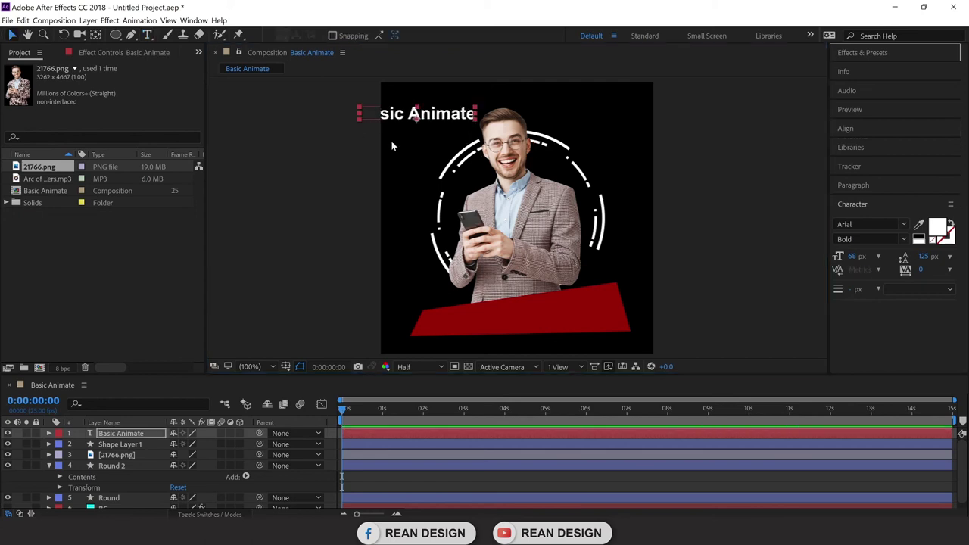
{"action": "left_click_drag", "start_coordinate": [433, 120], "coordinate": [542, 316]}
{"action": "key", "text": "w"}
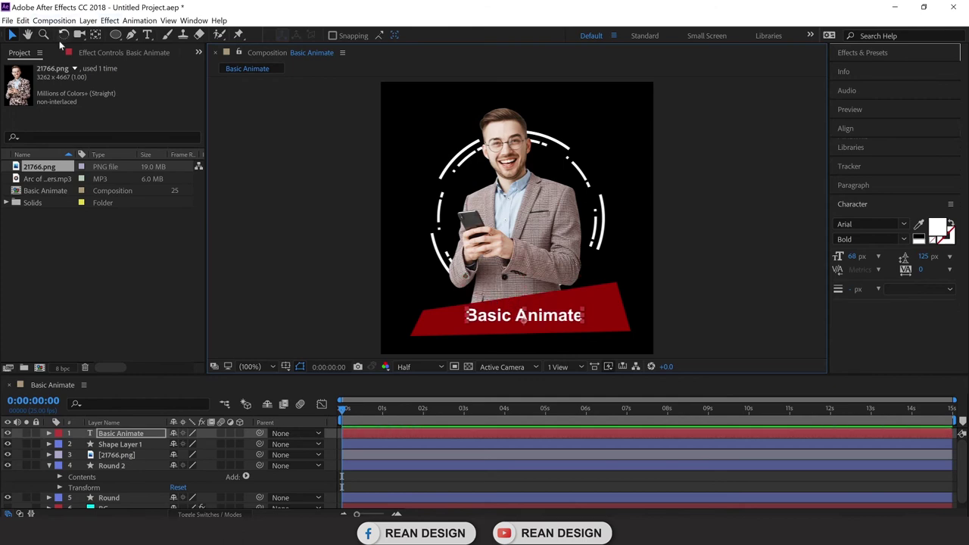
{"action": "left_click", "coordinate": [602, 313]}
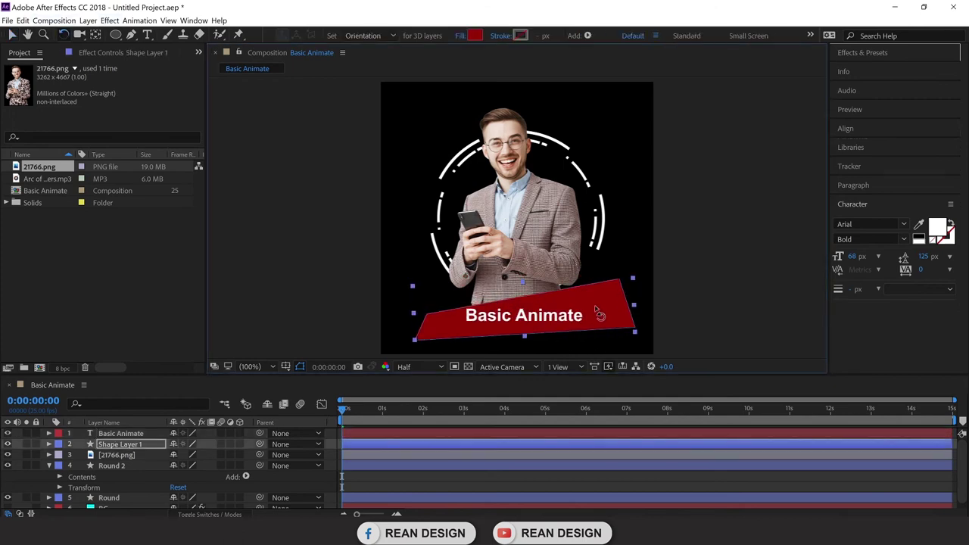
{"action": "left_click_drag", "start_coordinate": [578, 316], "coordinate": [570, 324]}
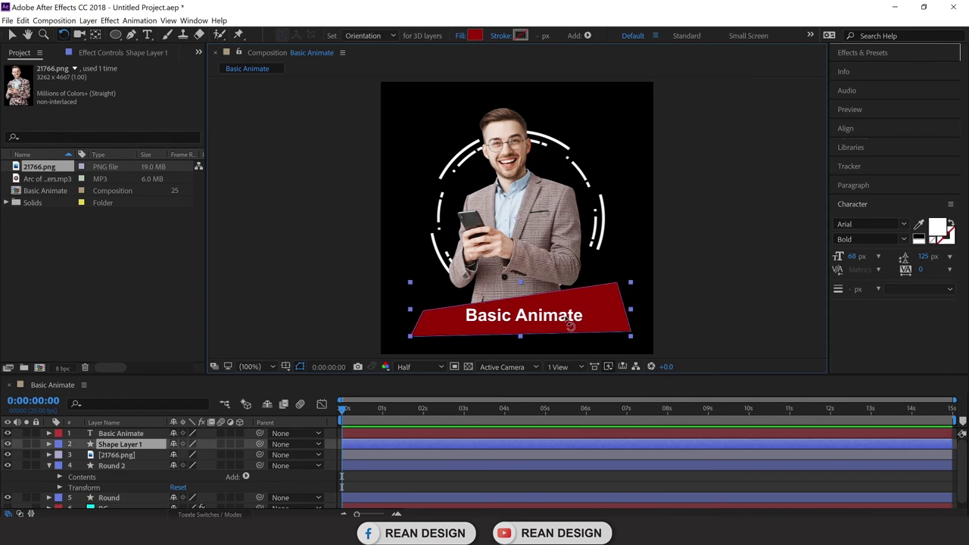
{"action": "left_click", "coordinate": [120, 434]}
{"action": "left_click", "coordinate": [577, 323]}
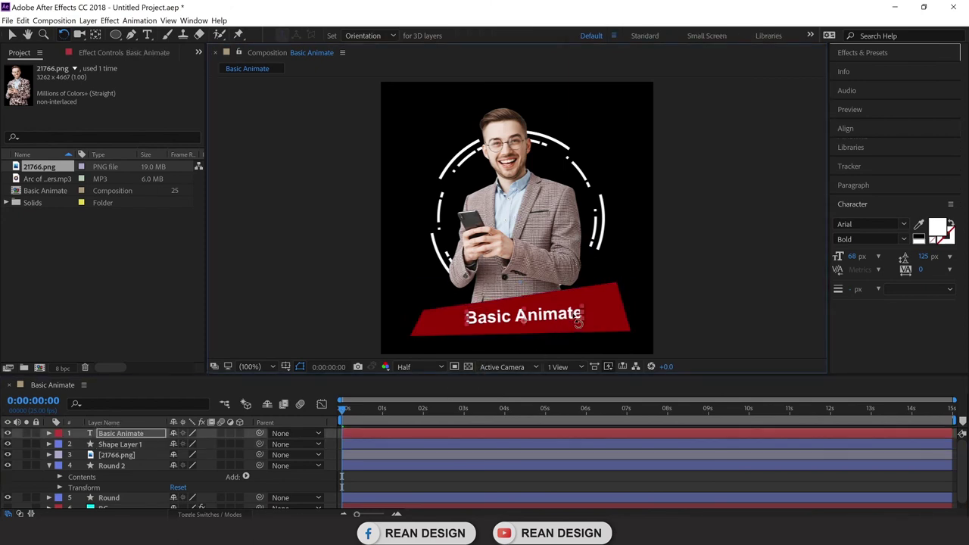
{"action": "left_click_drag", "start_coordinate": [582, 324], "coordinate": [584, 322]}
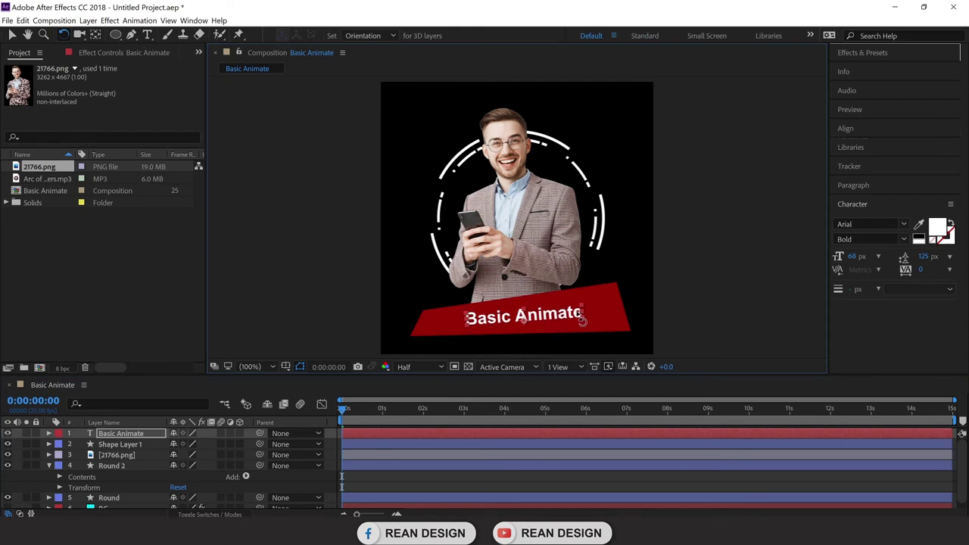
Enlarge the Basic Animate text slightly so it fills more of the red banner, and deselect it.
{"action": "left_click", "coordinate": [12, 35]}
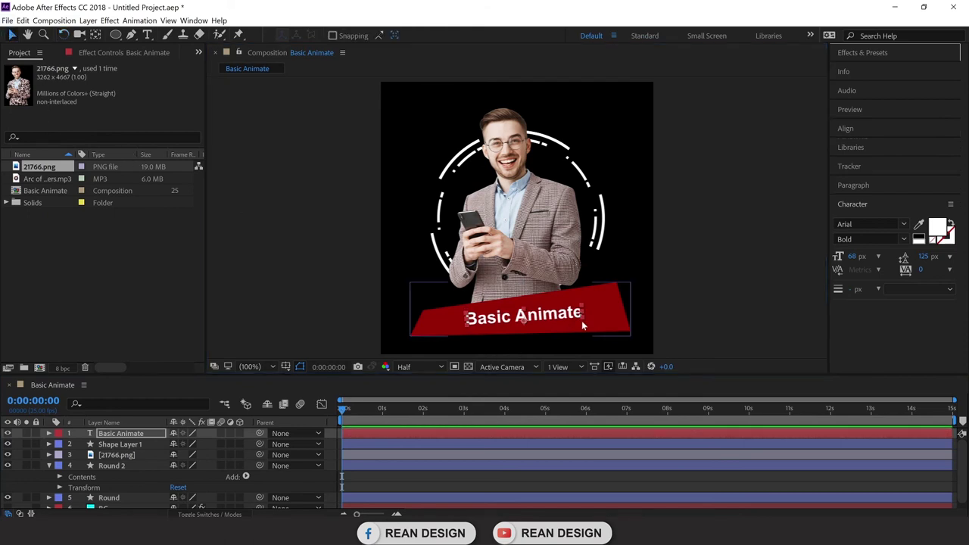
{"action": "mouse_move", "coordinate": [581, 317]}
{"action": "left_mouse_down"}
{"action": "mouse_move", "coordinate": [611, 324]}
{"action": "mouse_move", "coordinate": [593, 320]}
{"action": "left_mouse_up"}
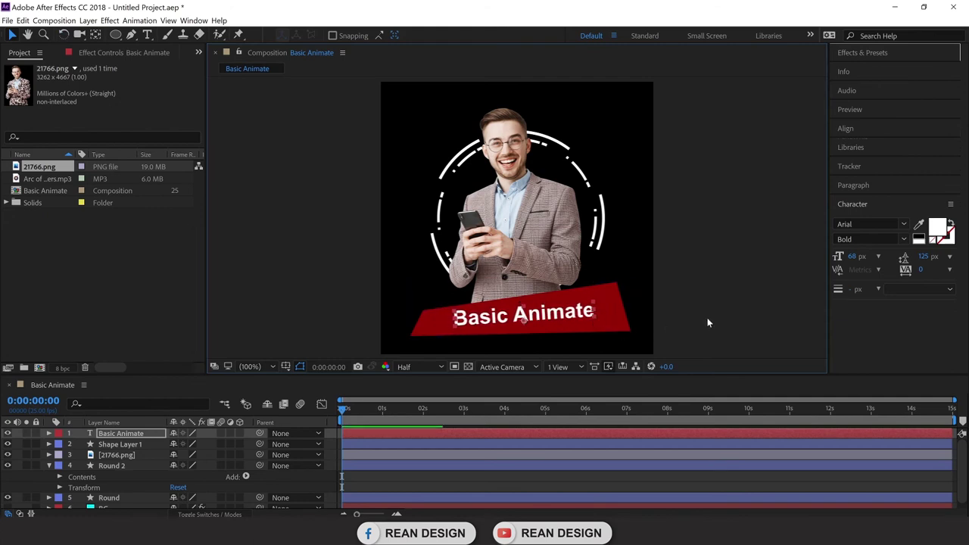
{"action": "key", "text": "ctrl+shift+a"}
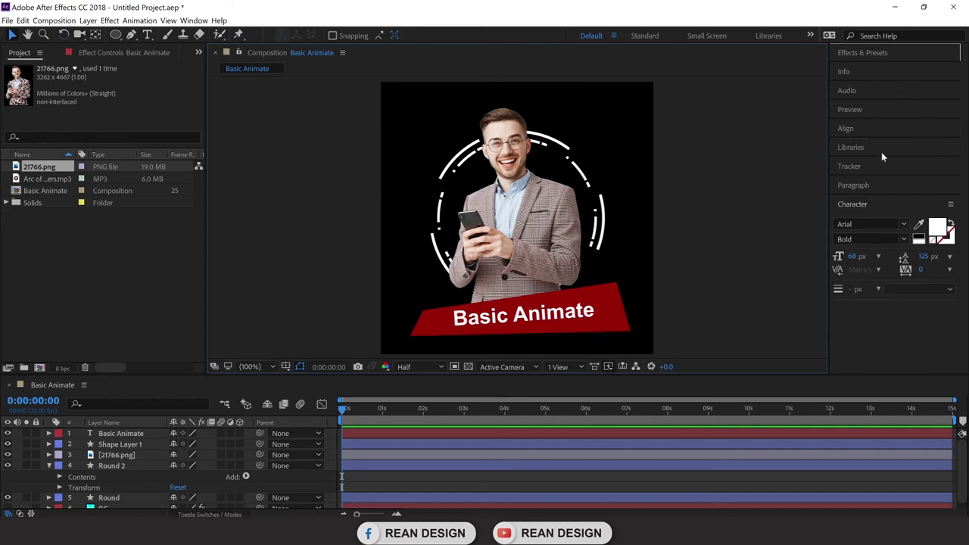
Find the Drop Shadow effect, apply it to the Basic Animate text, and set the shadow's Distance to 11.
{"action": "left_click", "coordinate": [875, 53]}
{"action": "left_click", "coordinate": [885, 68]}
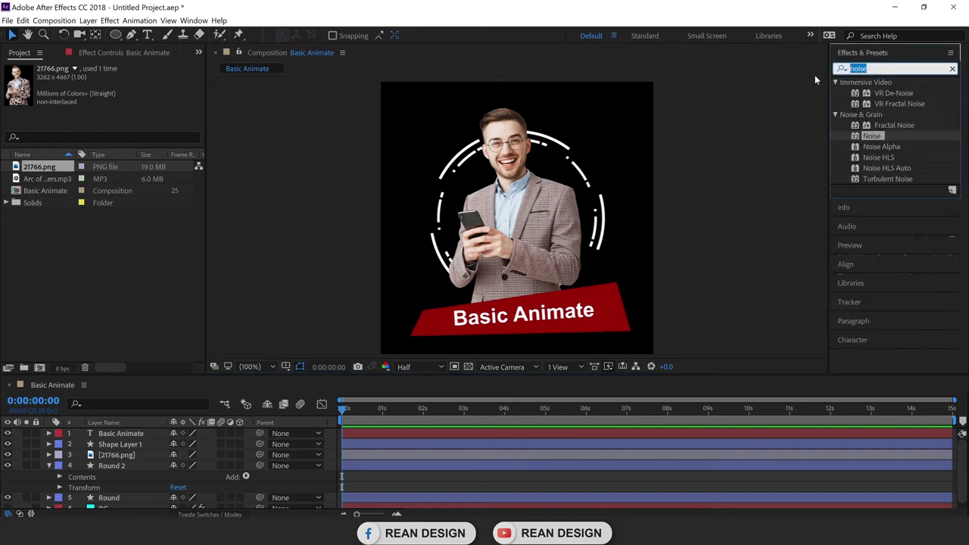
{"action": "key", "text": "BackSpace"}
{"action": "type", "text": "drop"}
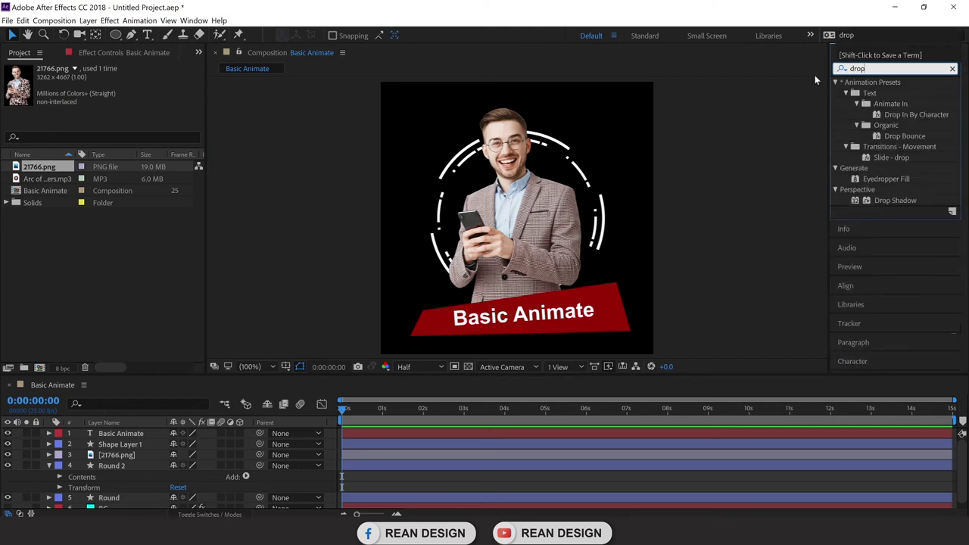
{"action": "left_click_drag", "start_coordinate": [887, 200], "coordinate": [540, 324]}
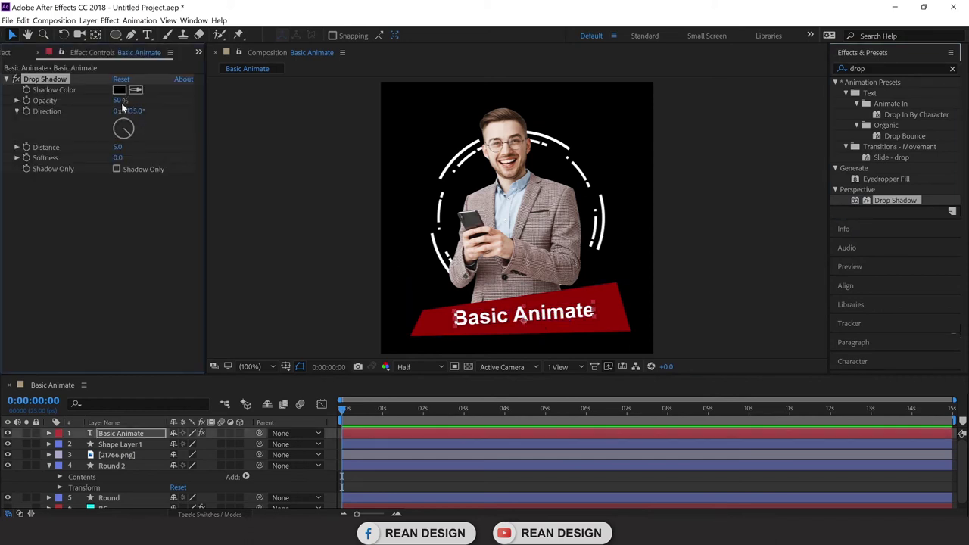
{"action": "mouse_move", "coordinate": [118, 149]}
{"action": "left_mouse_down"}
{"action": "mouse_move", "coordinate": [132, 148]}
{"action": "mouse_move", "coordinate": [122, 154]}
{"action": "left_mouse_up"}
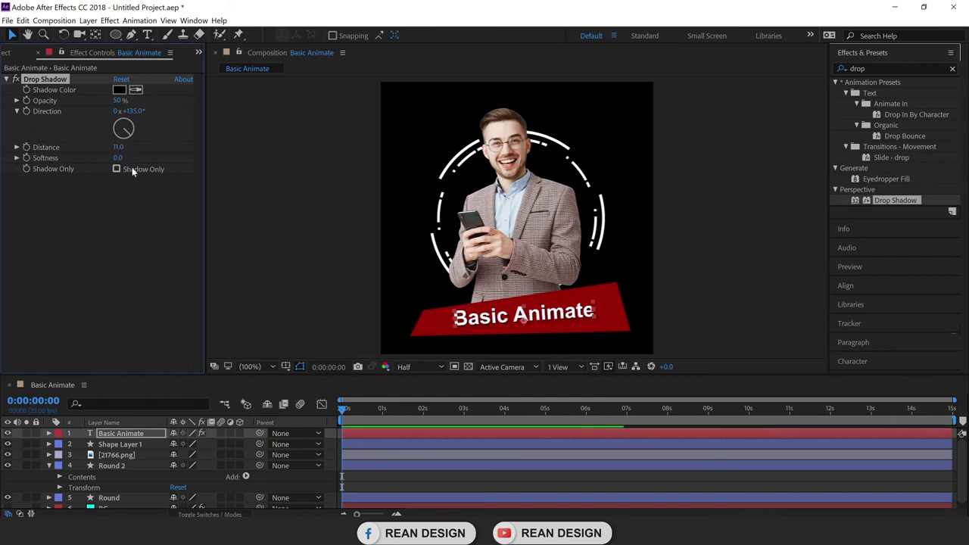
Set the Drop Shadow's Softness to 23 and Opacity to 30% on the Basic Animate text, and deselect the layer.
{"action": "left_click_drag", "start_coordinate": [119, 157], "coordinate": [165, 157]}
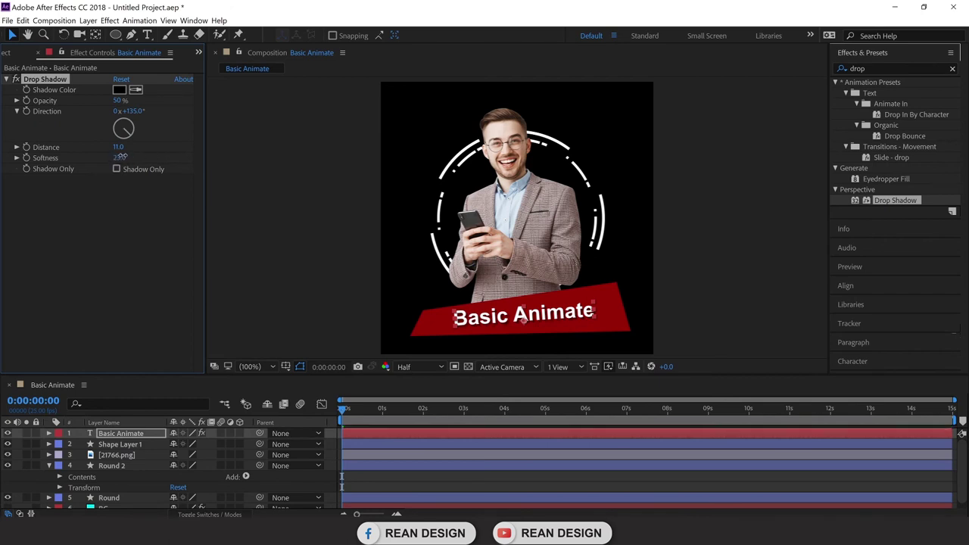
{"action": "left_click_drag", "start_coordinate": [119, 100], "coordinate": [100, 106]}
{"action": "left_click", "coordinate": [721, 231]}
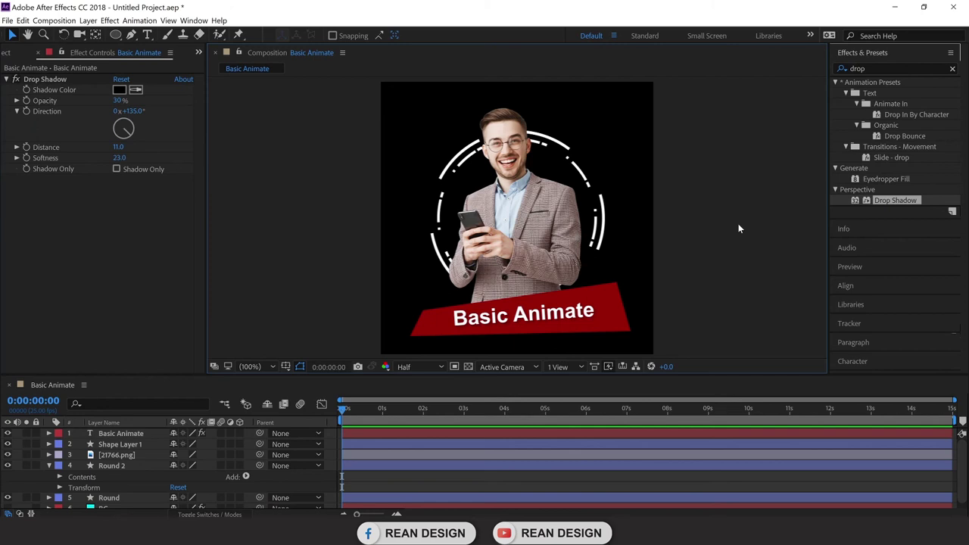
Collapse the Round 2 layer's properties in the timeline.
{"action": "left_click", "coordinate": [45, 471]}
{"action": "left_click", "coordinate": [49, 466]}
{"action": "left_click", "coordinate": [744, 247]}
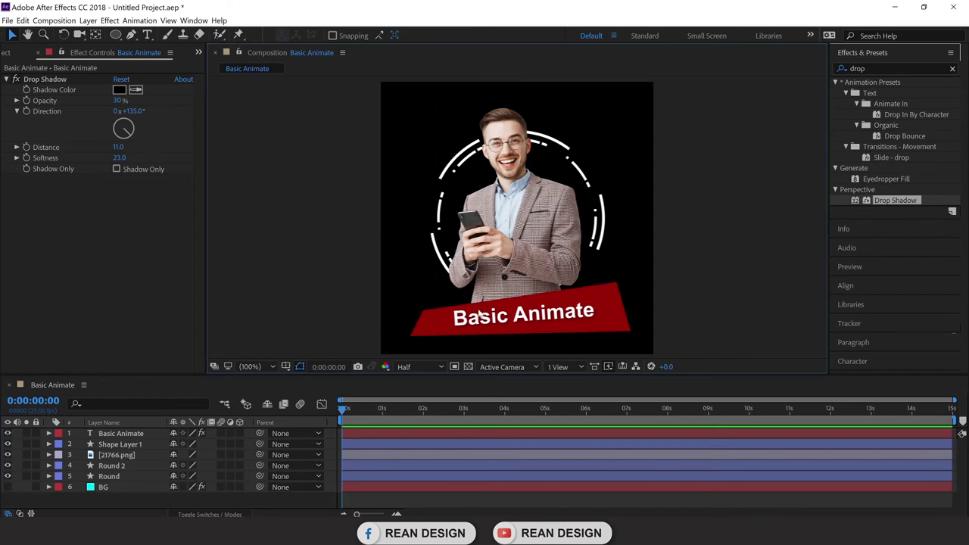
Select the red banner's shape layer, go to frame 3, and display only its Scale property.
{"action": "left_click", "coordinate": [428, 321]}
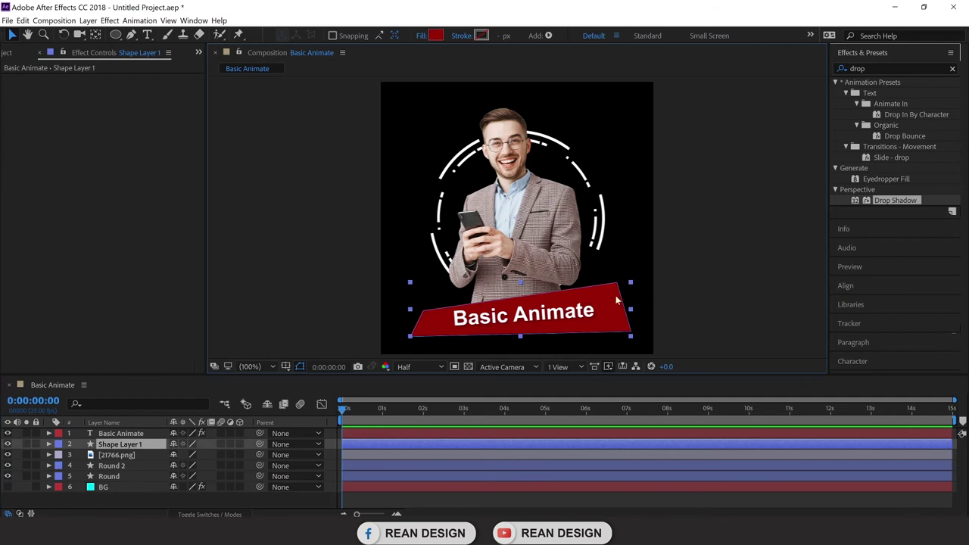
{"action": "scroll", "coordinate": [427, 425], "scroll_direction": "up", "scroll_amount": 5}
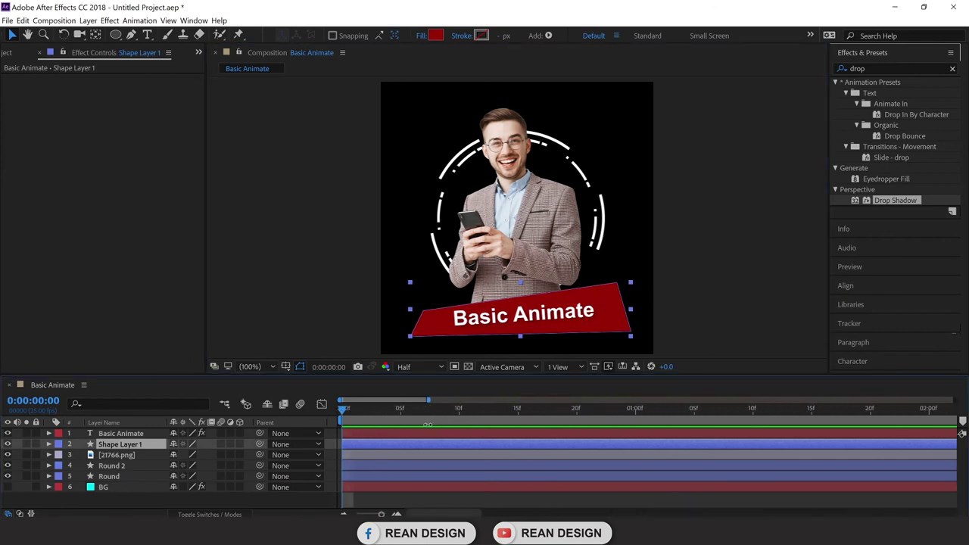
{"action": "scroll", "coordinate": [427, 425], "scroll_direction": "up", "scroll_amount": 3}
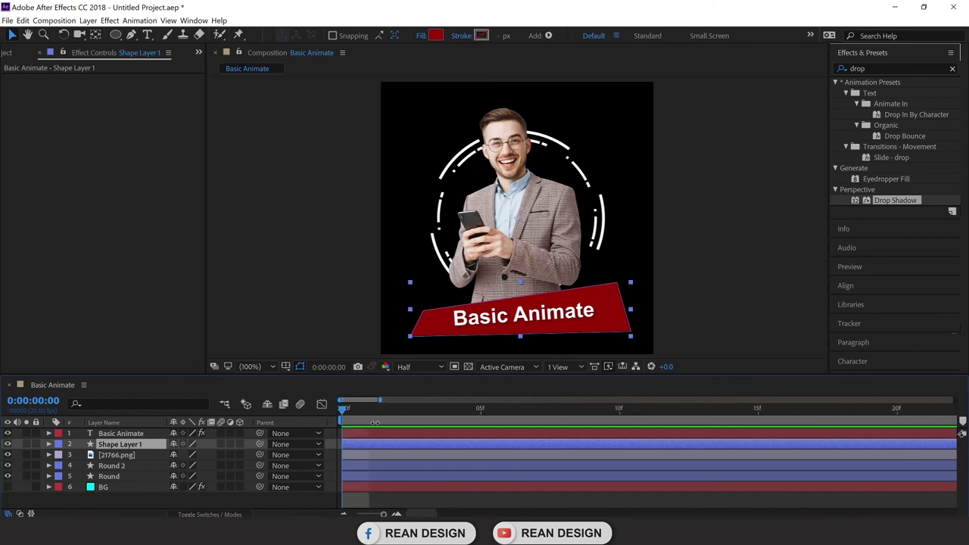
{"action": "left_click_drag", "start_coordinate": [345, 408], "coordinate": [434, 409]}
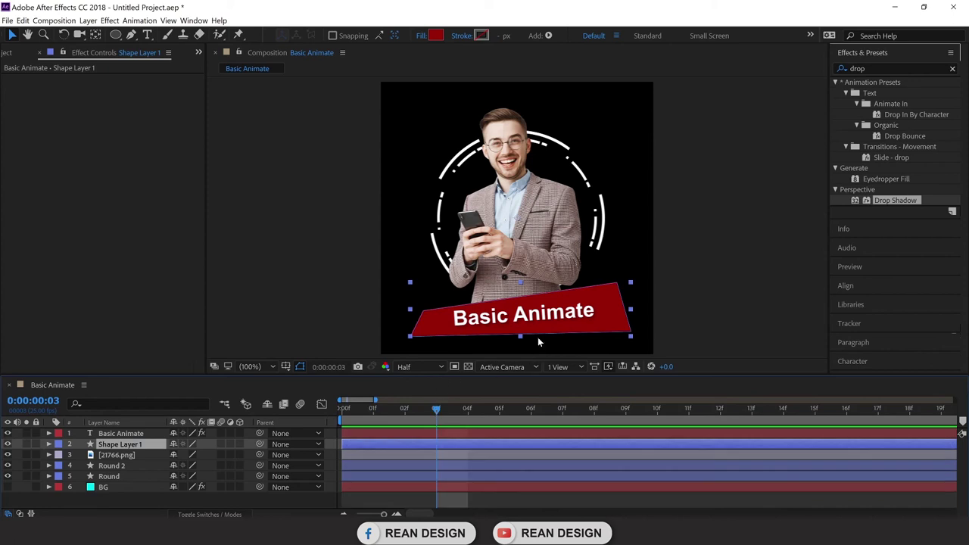
{"action": "left_click", "coordinate": [606, 305]}
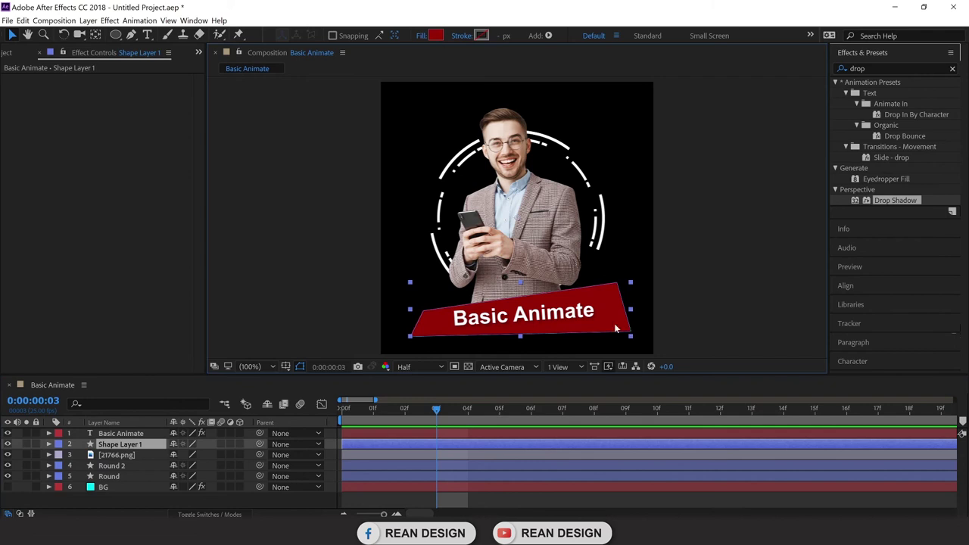
{"action": "key", "text": "s"}
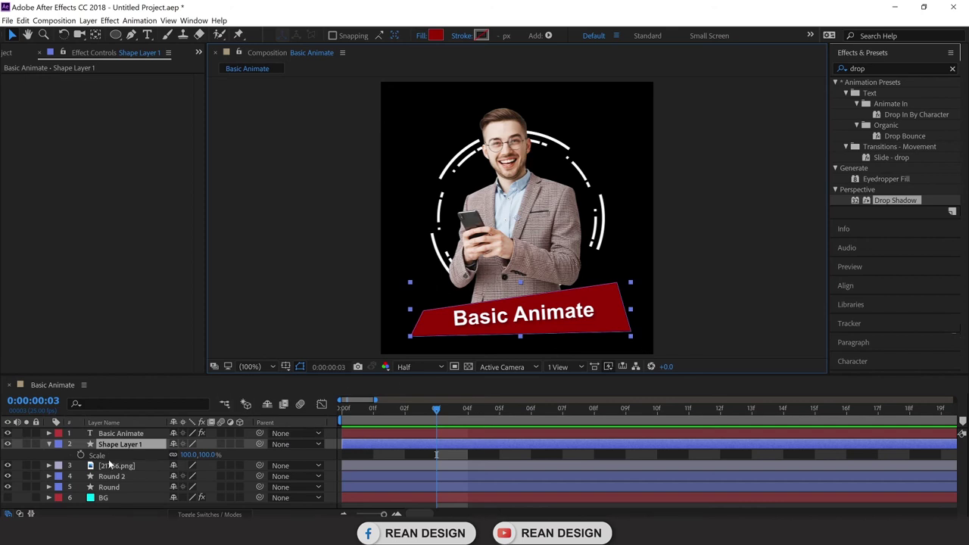
{"action": "left_click", "coordinate": [81, 455]}
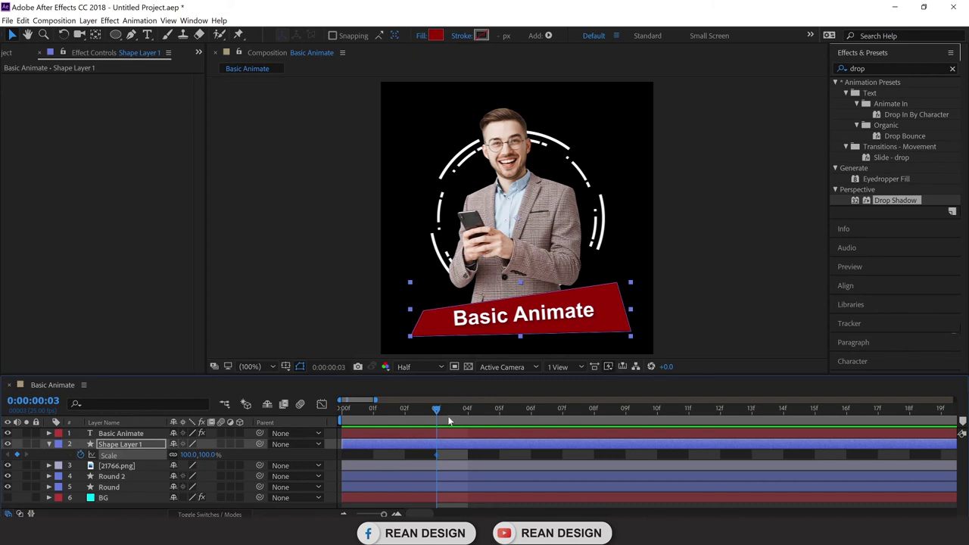
{"action": "left_click_drag", "start_coordinate": [437, 411], "coordinate": [345, 419]}
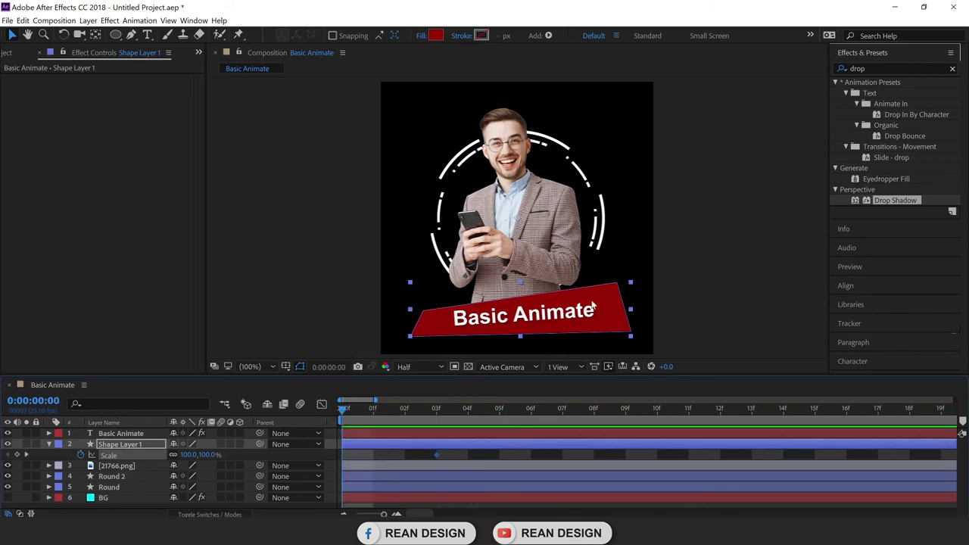
{"action": "left_click", "coordinate": [189, 454]}
{"action": "type", "text": "75"}
{"action": "key", "text": "Return"}
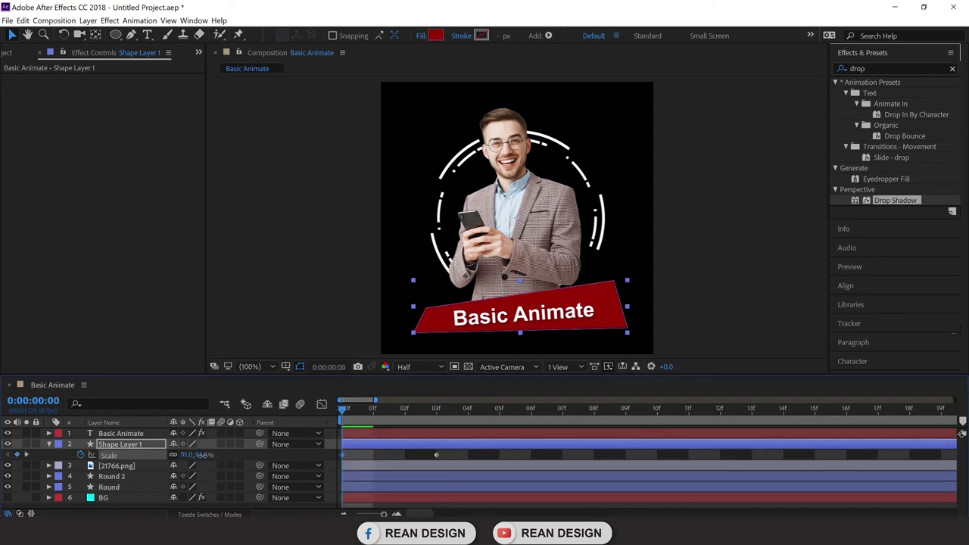
{"action": "mouse_move", "coordinate": [187, 456]}
{"action": "left_mouse_down"}
{"action": "mouse_move", "coordinate": [158, 459]}
{"action": "mouse_move", "coordinate": [172, 459]}
{"action": "left_mouse_up"}
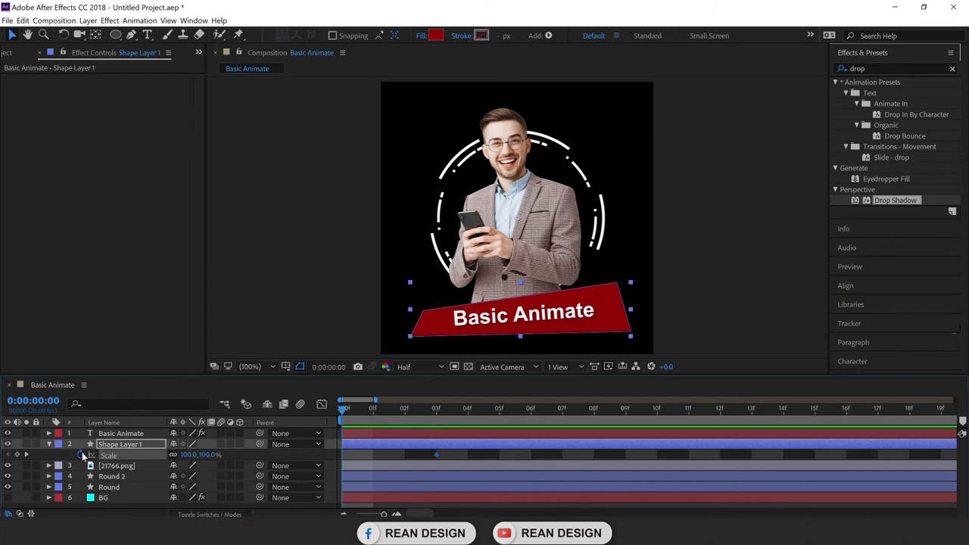
{"action": "left_click", "coordinate": [81, 454]}
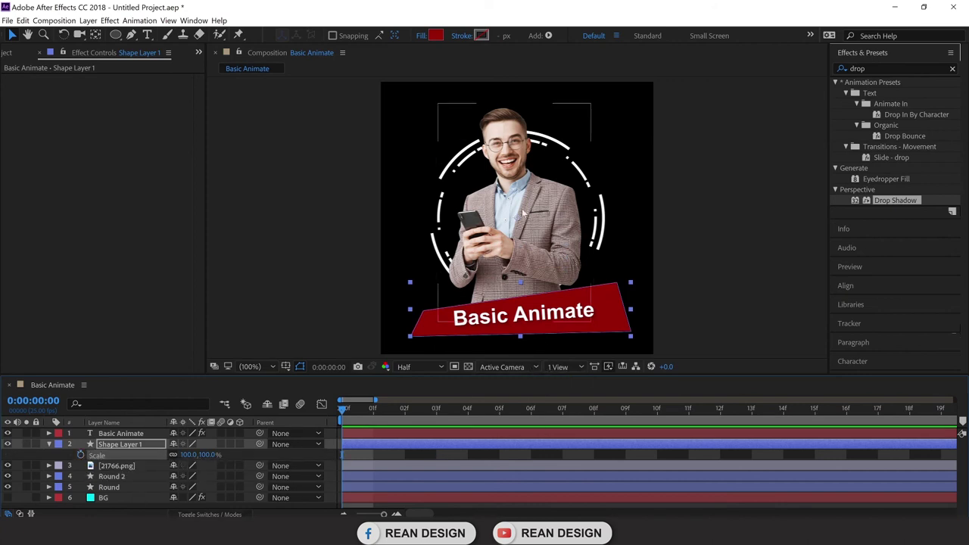
Move the red banner's anchor point to the banner's lower-left corner.
{"action": "left_click", "coordinate": [95, 35]}
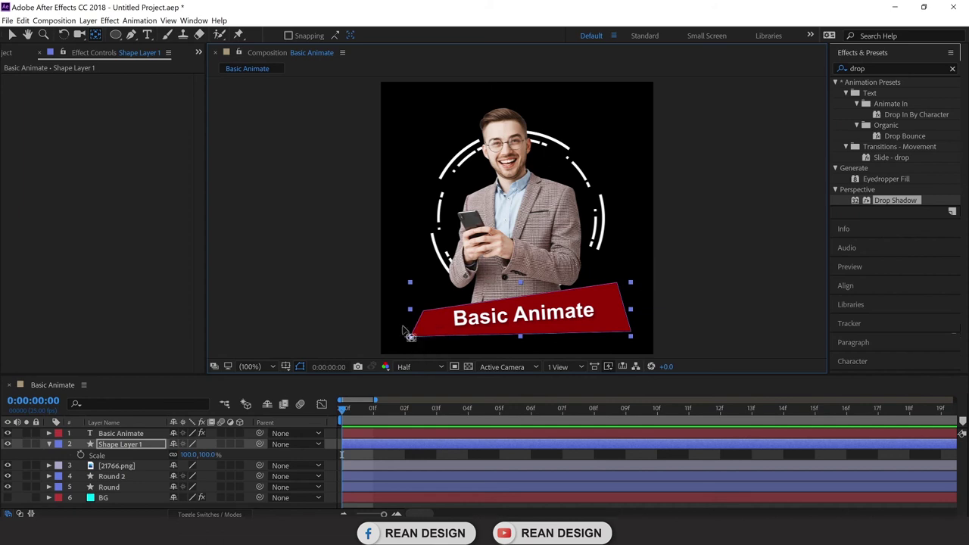
{"action": "left_click", "coordinate": [12, 35]}
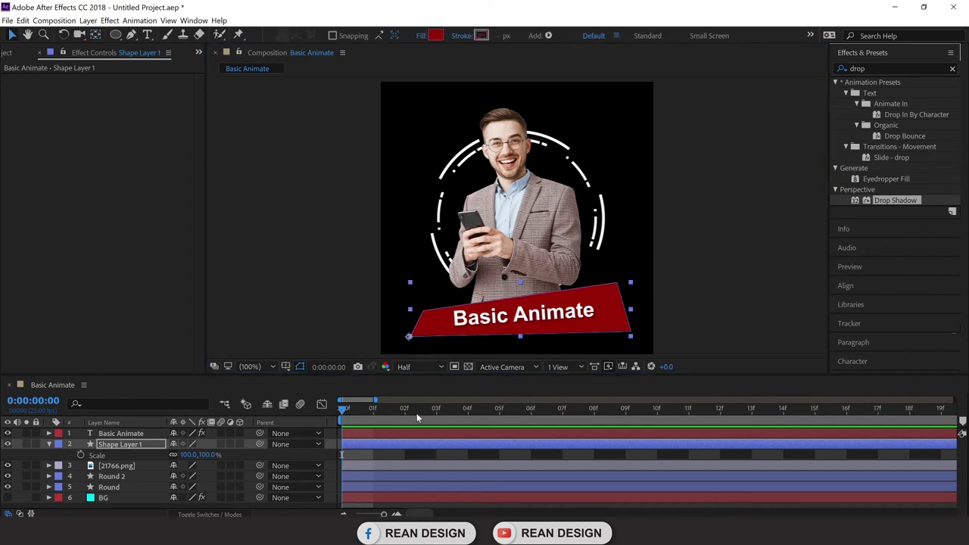
Add a 100% Scale keyframe to the red banner at frame 3 and return to frame 0.
{"action": "key", "text": "space"}
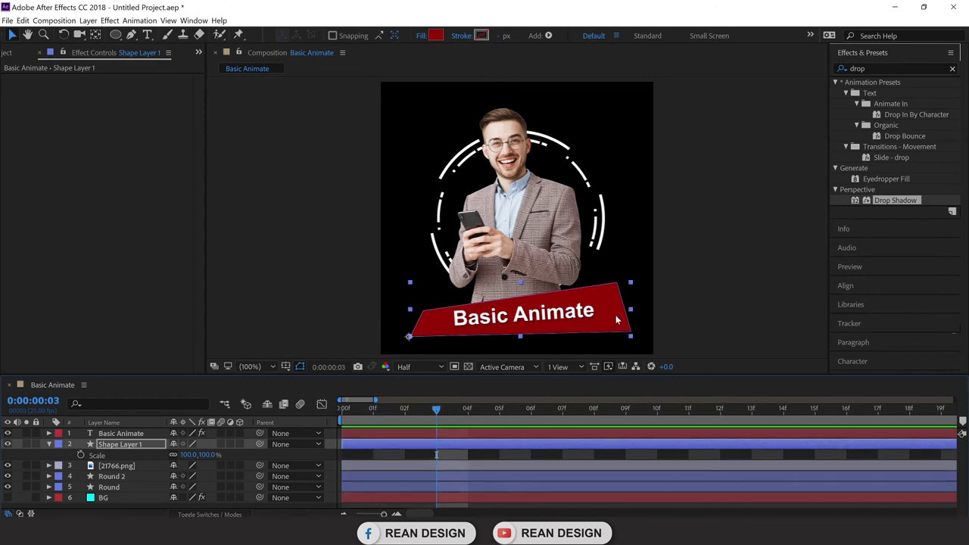
{"action": "left_click", "coordinate": [81, 454]}
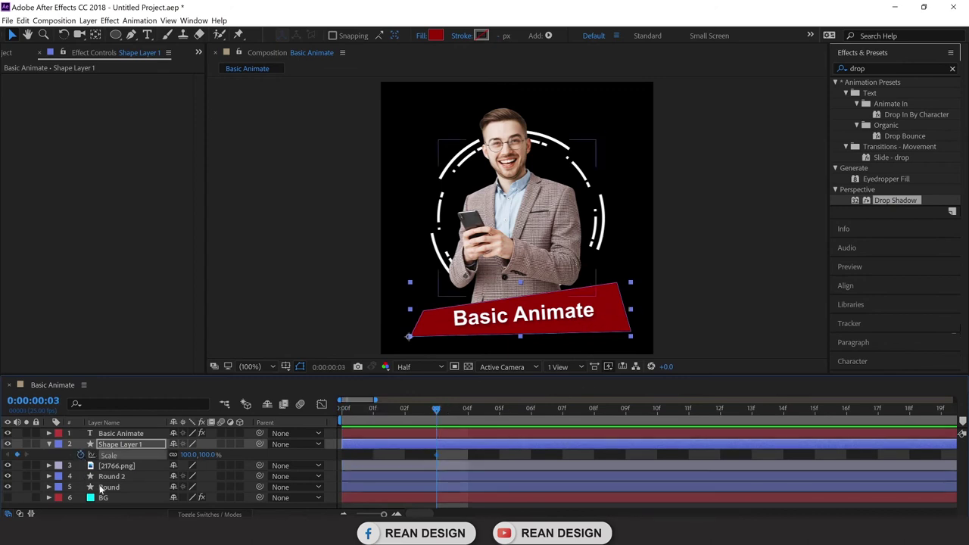
{"action": "left_click_drag", "start_coordinate": [437, 409], "coordinate": [343, 415]}
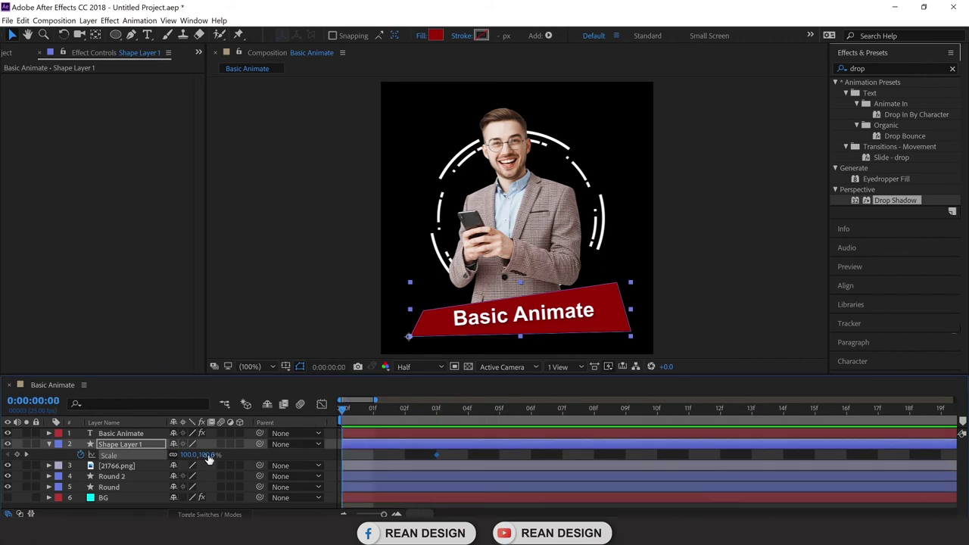
{"action": "mouse_move", "coordinate": [209, 463]}
{"action": "left_mouse_down"}
{"action": "mouse_move", "coordinate": [176, 464]}
{"action": "mouse_move", "coordinate": [188, 455]}
{"action": "mouse_move", "coordinate": [209, 460]}
{"action": "left_mouse_up"}
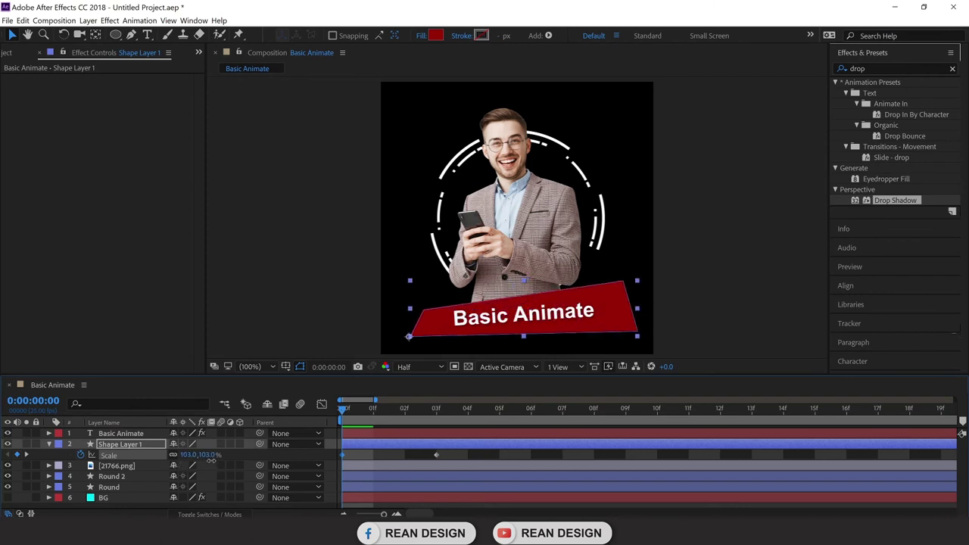
{"action": "left_click_drag", "start_coordinate": [636, 311], "coordinate": [410, 342]}
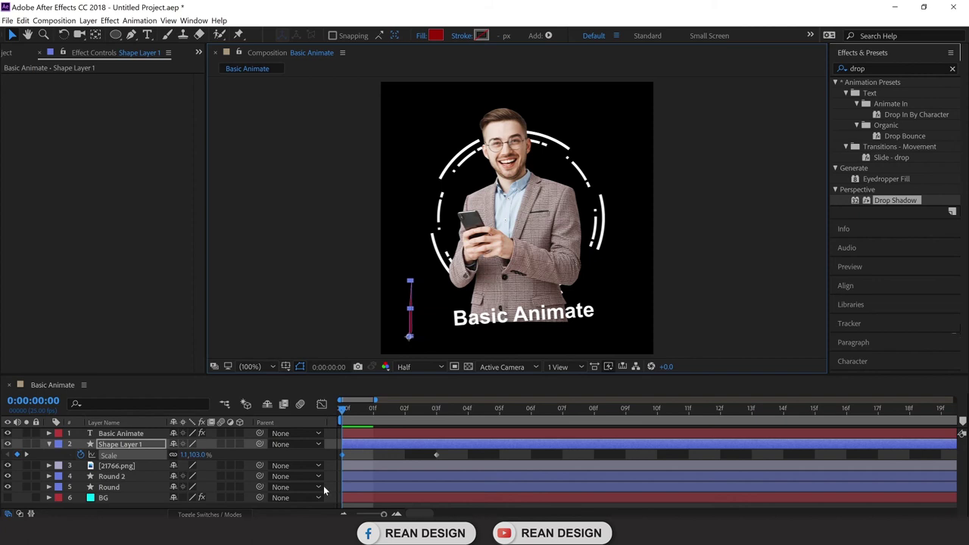
{"action": "left_click_drag", "start_coordinate": [342, 407], "coordinate": [372, 420]}
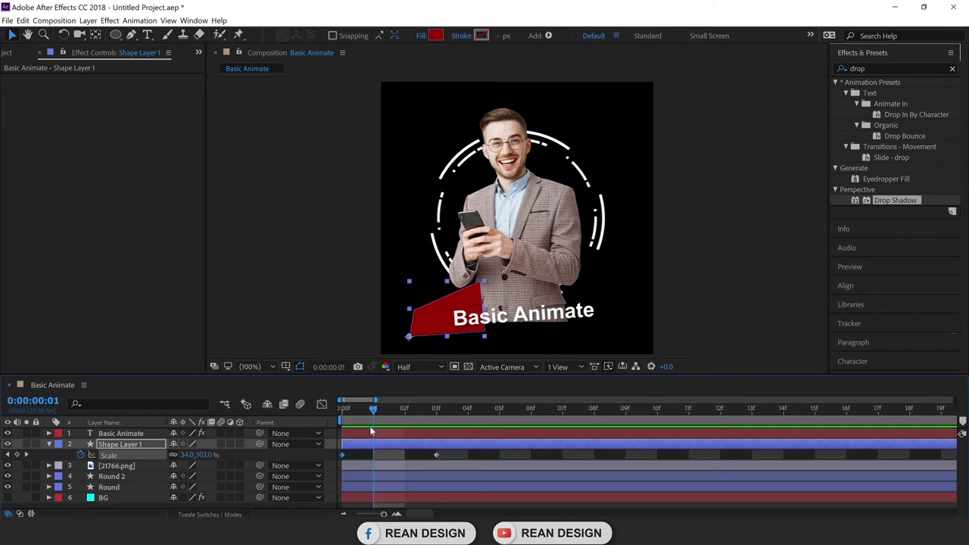
{"action": "key", "text": "Page_Up"}
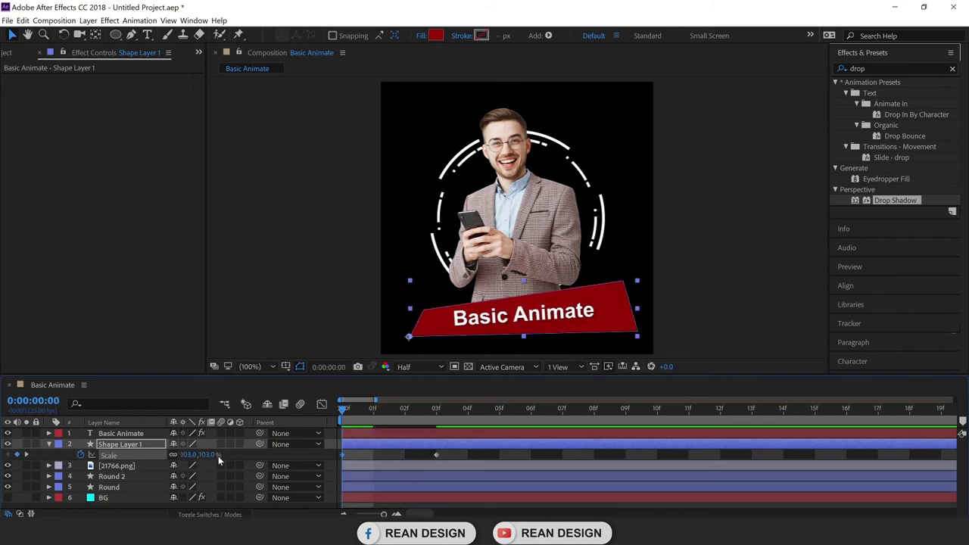
Set the red banner's Scale to 0% at frame 0, deselect it, and play back the animation.
{"action": "left_click_drag", "start_coordinate": [216, 456], "coordinate": [181, 463]}
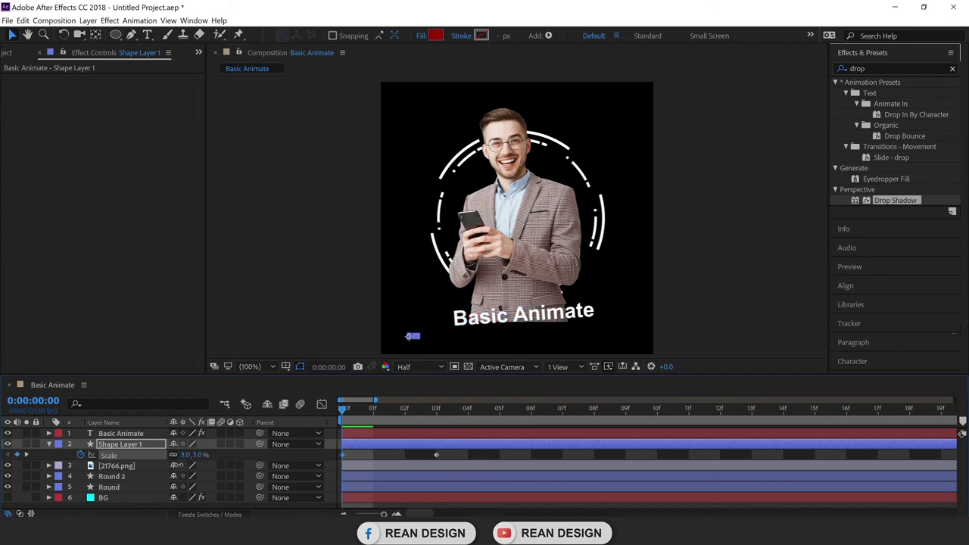
{"action": "left_click", "coordinate": [202, 454]}
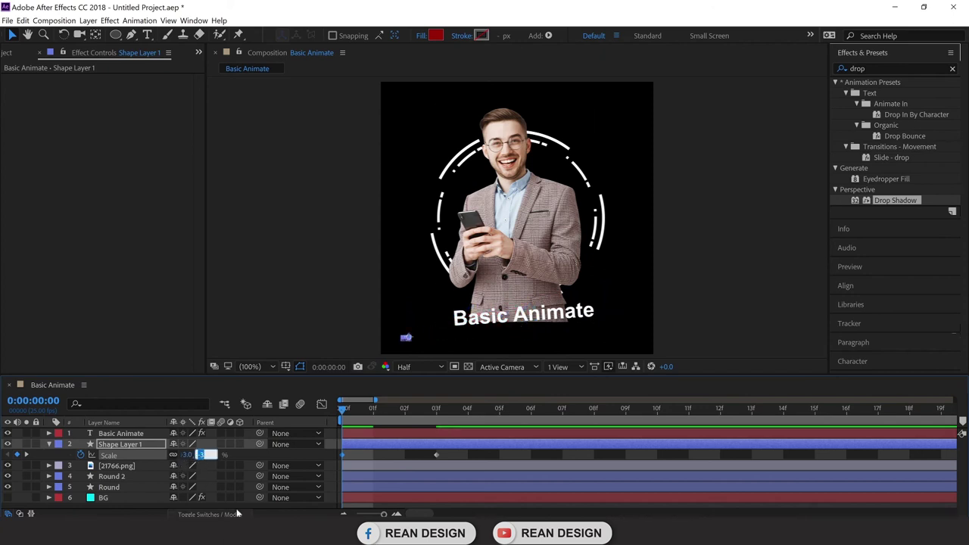
{"action": "type", "text": "0"}
{"action": "left_click", "coordinate": [751, 291]}
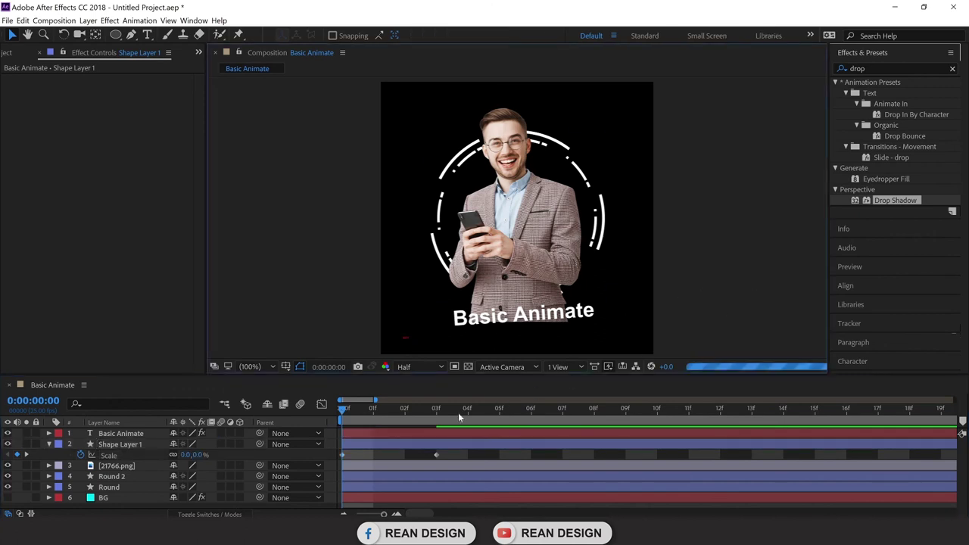
{"action": "key", "text": "space"}
{"action": "key", "text": "space"}
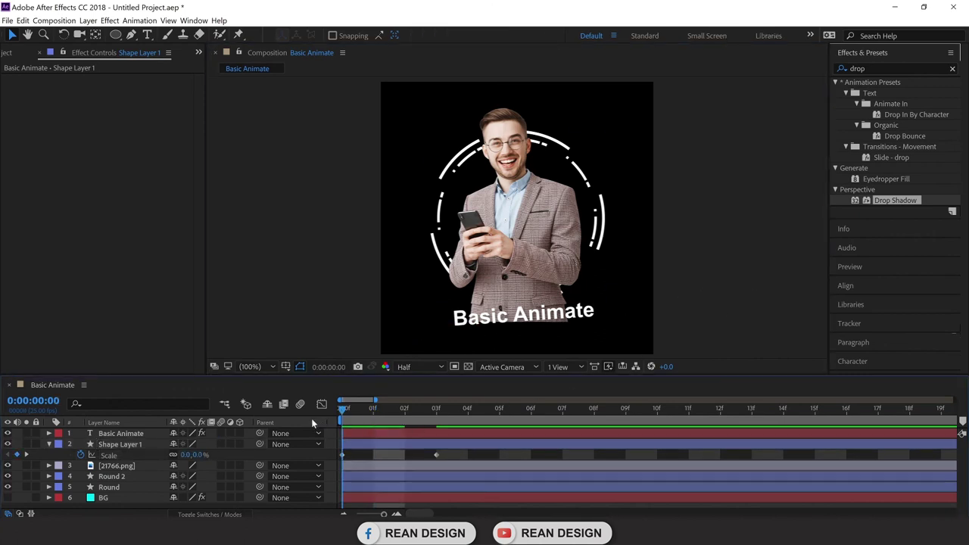
{"action": "key", "text": "space"}
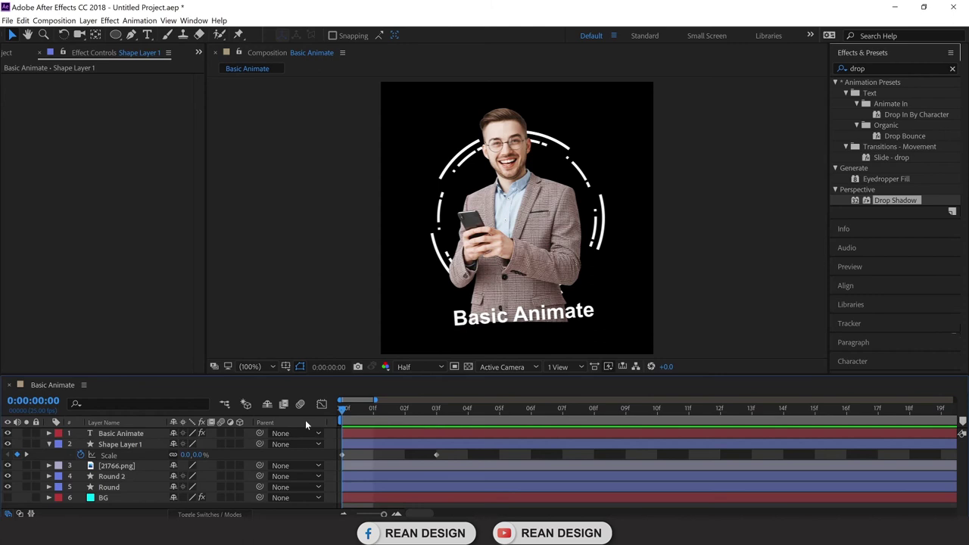
Select the Basic Animate text layer and move the current time to frame 5.
{"action": "left_click_drag", "start_coordinate": [415, 418], "coordinate": [440, 409]}
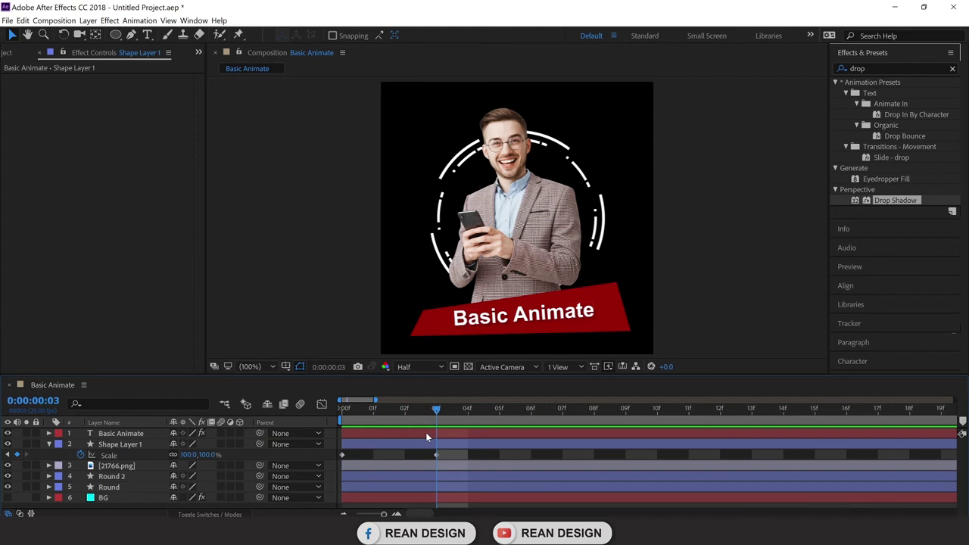
{"action": "left_click", "coordinate": [425, 432]}
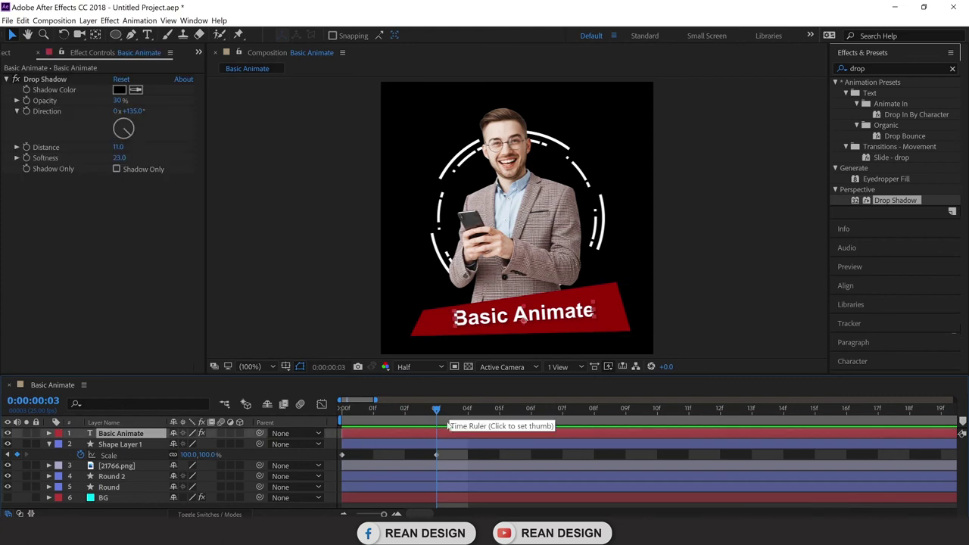
{"action": "left_click_drag", "start_coordinate": [437, 409], "coordinate": [497, 418]}
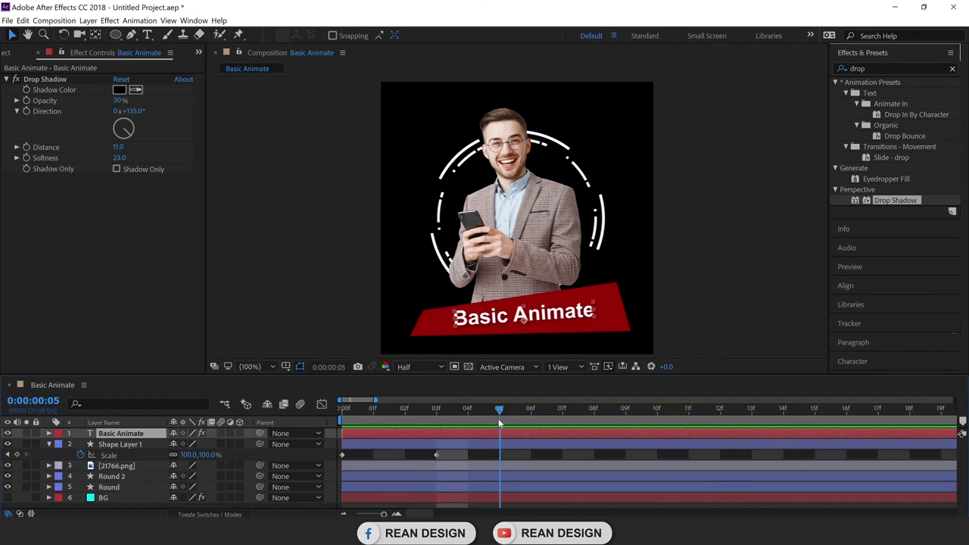
Collapse Shape Layer 1, redisplay its keyframed properties, and reselect the Basic Animate text layer.
{"action": "left_click", "coordinate": [47, 444]}
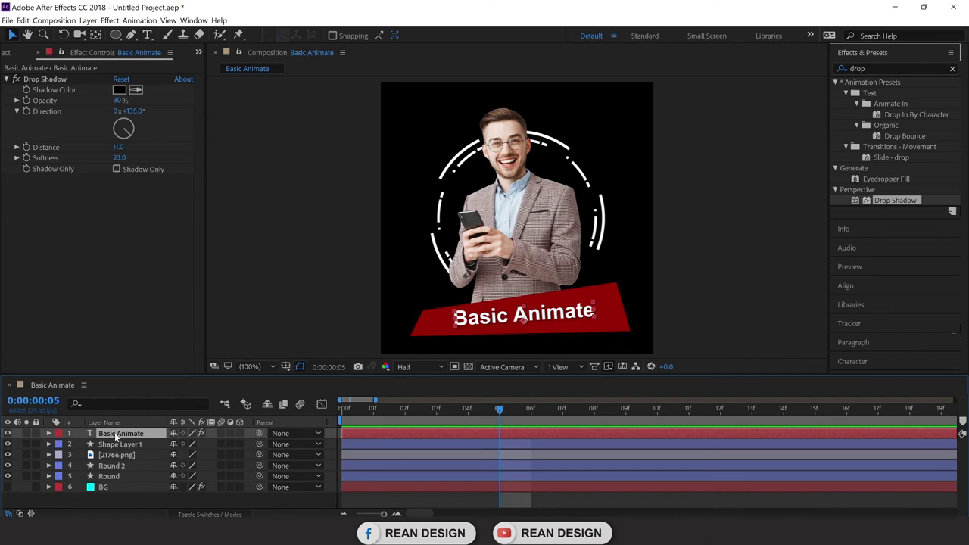
{"action": "left_click", "coordinate": [49, 444]}
{"action": "left_click", "coordinate": [49, 434]}
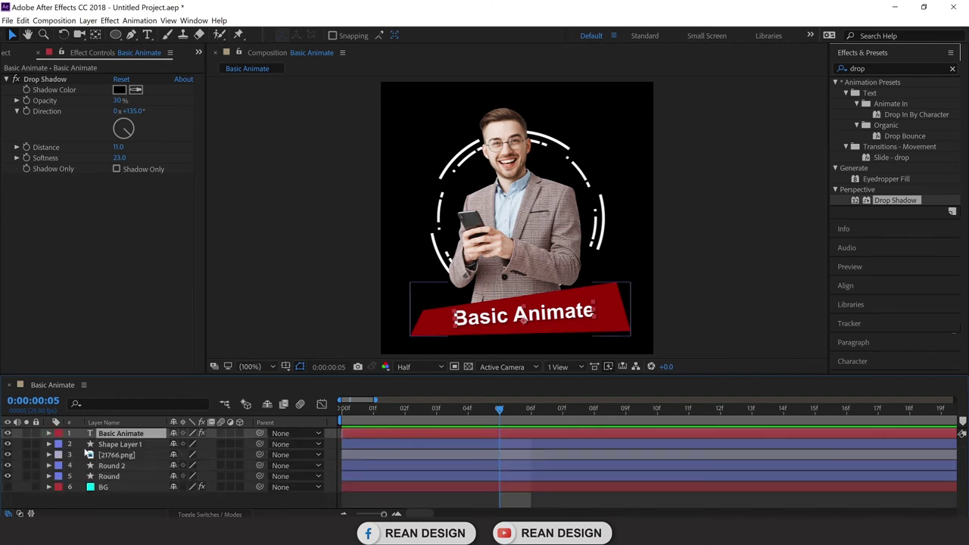
{"action": "left_click", "coordinate": [130, 443]}
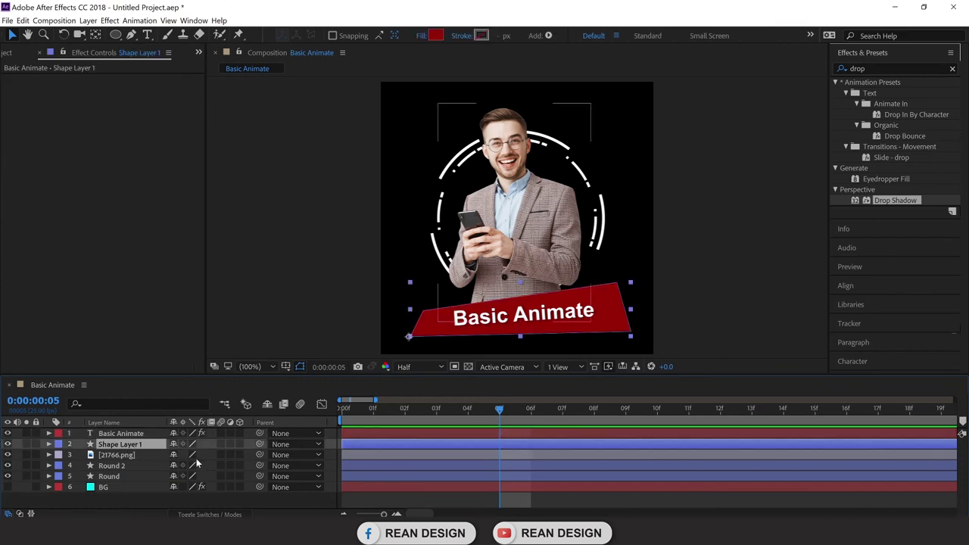
{"action": "key", "text": "u"}
{"action": "left_click", "coordinate": [427, 434]}
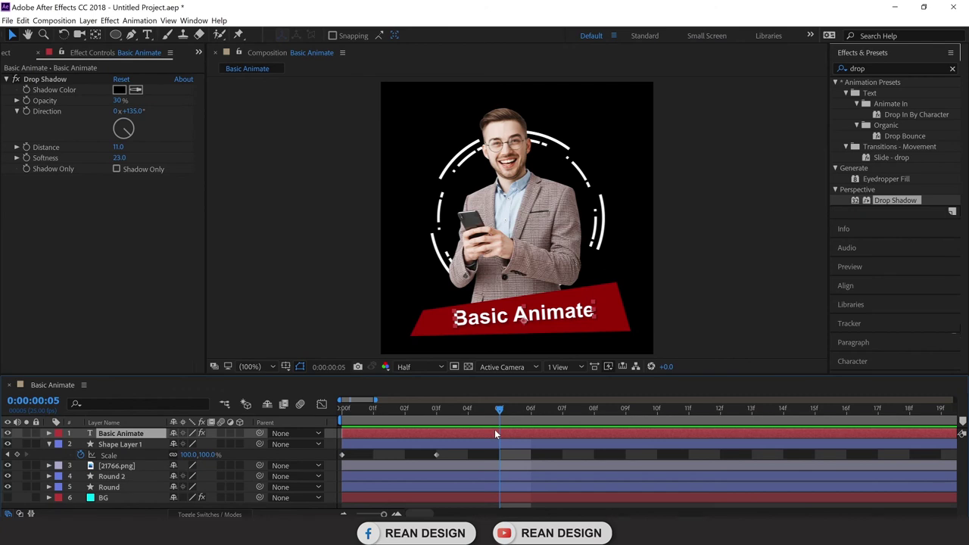
Reveal the Basic Animate text layer's Opacity and add a 100% keyframe at frame 5.
{"action": "key", "text": "u"}
{"action": "key", "text": "u"}
{"action": "key", "text": "t"}
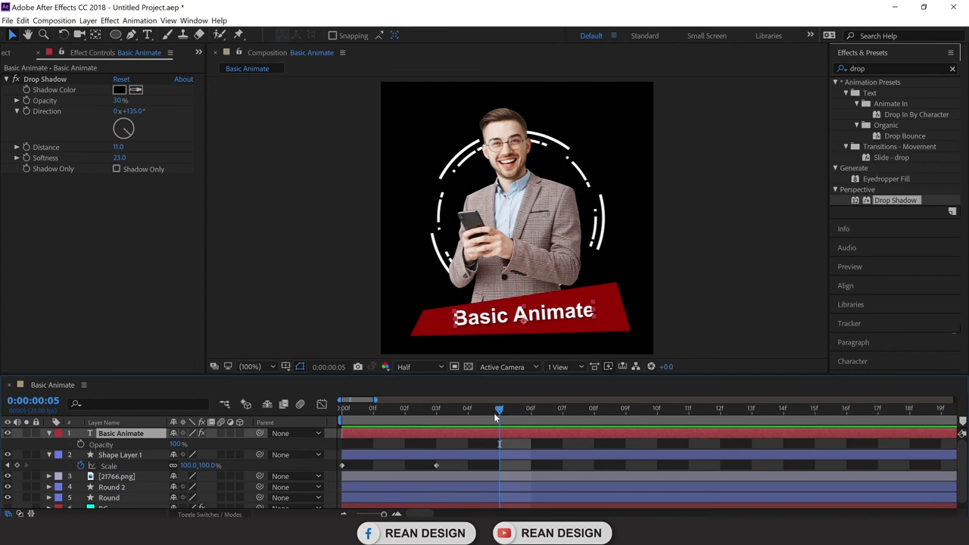
{"action": "mouse_move", "coordinate": [498, 415]}
{"action": "left_mouse_down"}
{"action": "mouse_move", "coordinate": [348, 440]}
{"action": "mouse_move", "coordinate": [499, 427]}
{"action": "left_mouse_up"}
{"action": "left_click", "coordinate": [81, 444]}
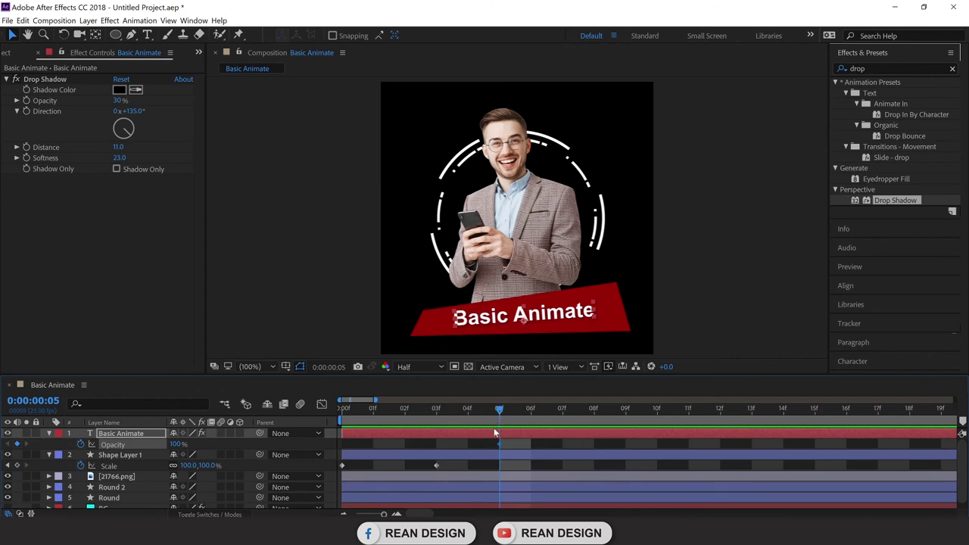
Set the Basic Animate text layer's Opacity to 0% at frame 3, deselect it, and play back the fade-in.
{"action": "left_click_drag", "start_coordinate": [484, 413], "coordinate": [441, 426]}
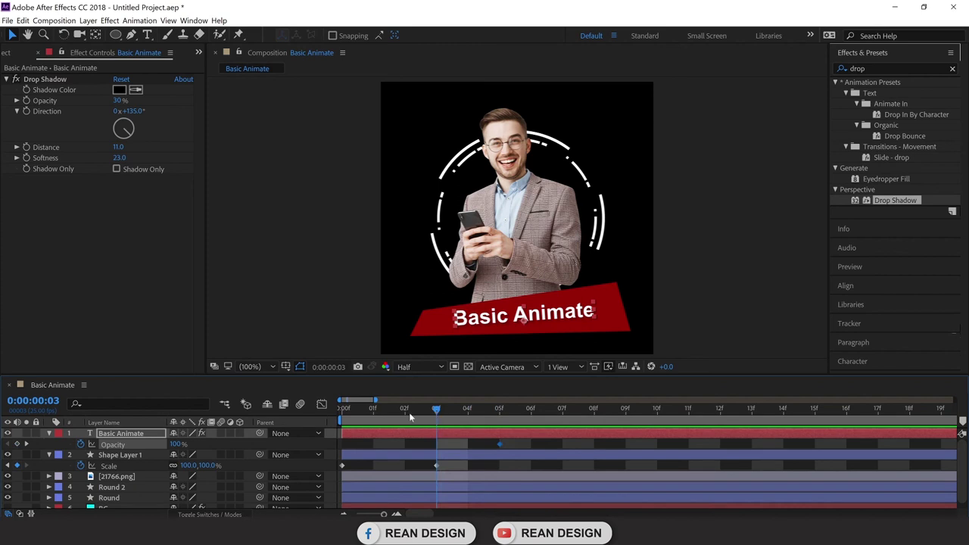
{"action": "left_click_drag", "start_coordinate": [180, 444], "coordinate": [106, 455]}
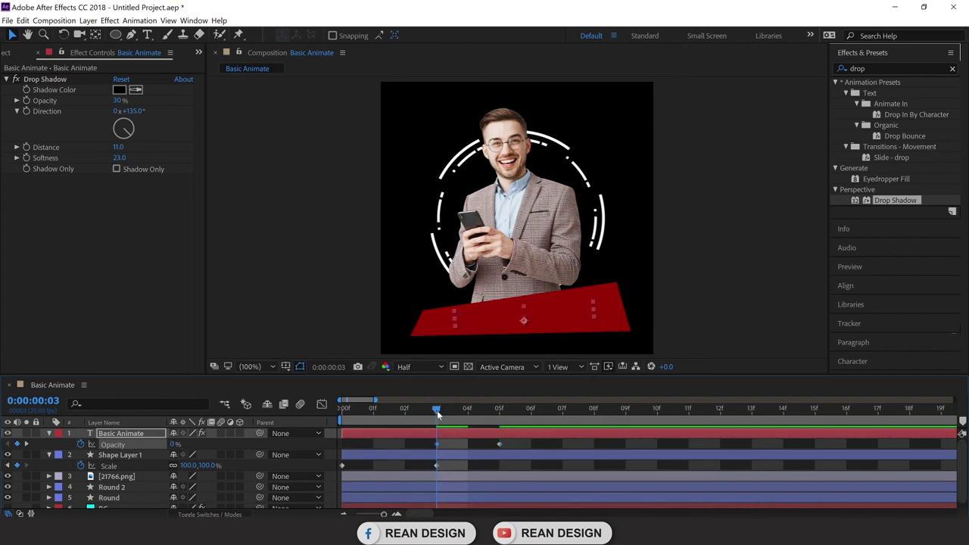
{"action": "left_click", "coordinate": [340, 340]}
{"action": "key", "text": "space"}
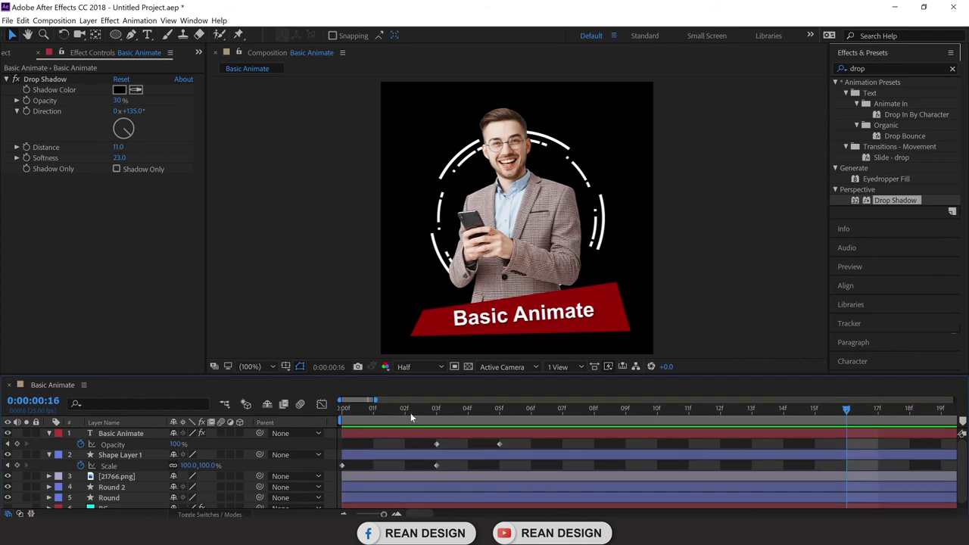
{"action": "key", "text": "space"}
Trim the start of the Basic Animate text layer to frame 3 and preview the animation.
{"action": "left_click_drag", "start_coordinate": [343, 409], "coordinate": [425, 421]}
{"action": "left_click", "coordinate": [390, 433]}
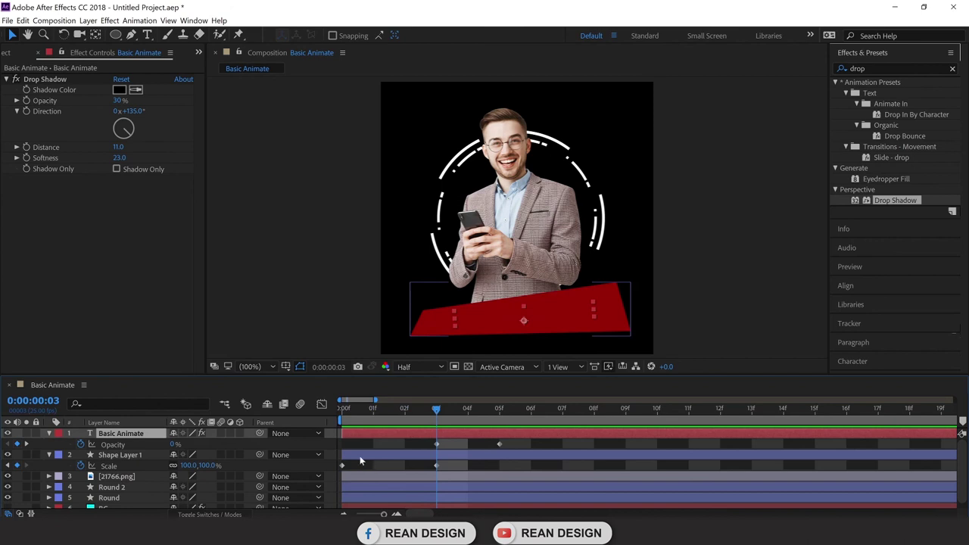
{"action": "left_click_drag", "start_coordinate": [343, 434], "coordinate": [373, 435]}
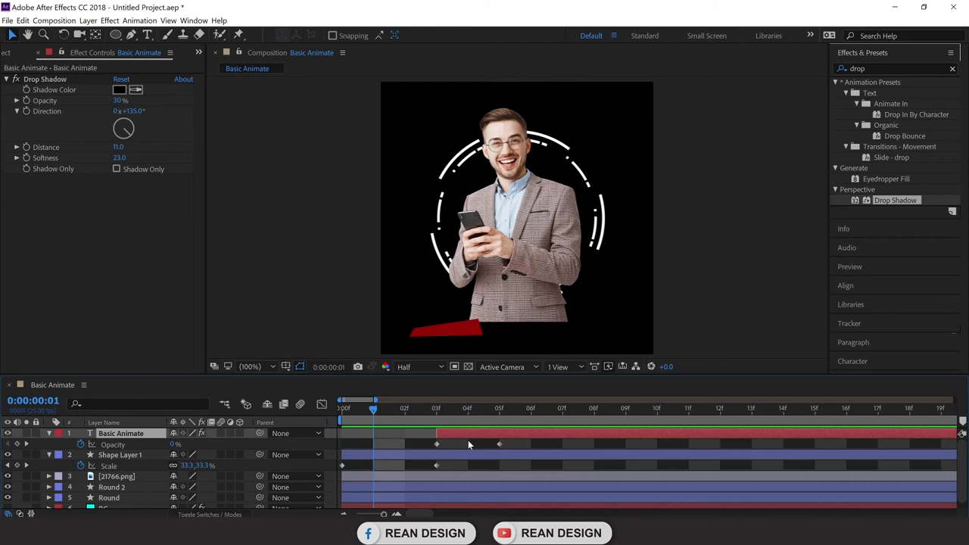
{"action": "key", "text": "space"}
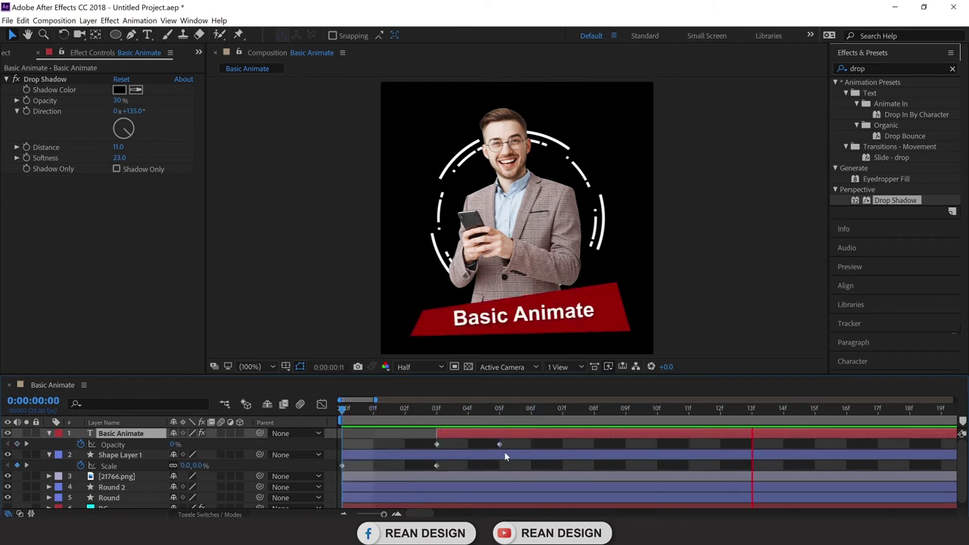
Move the text layer's 100% Opacity keyframe to frame 6, collapse the layer, and replay the animation.
{"action": "left_click", "coordinate": [530, 444]}
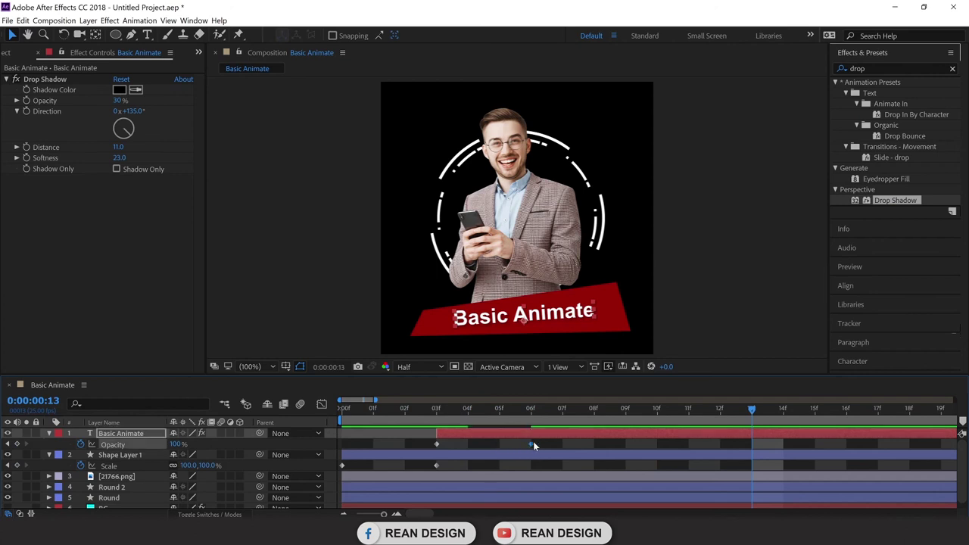
{"action": "key", "text": "space"}
{"action": "left_click", "coordinate": [49, 434]}
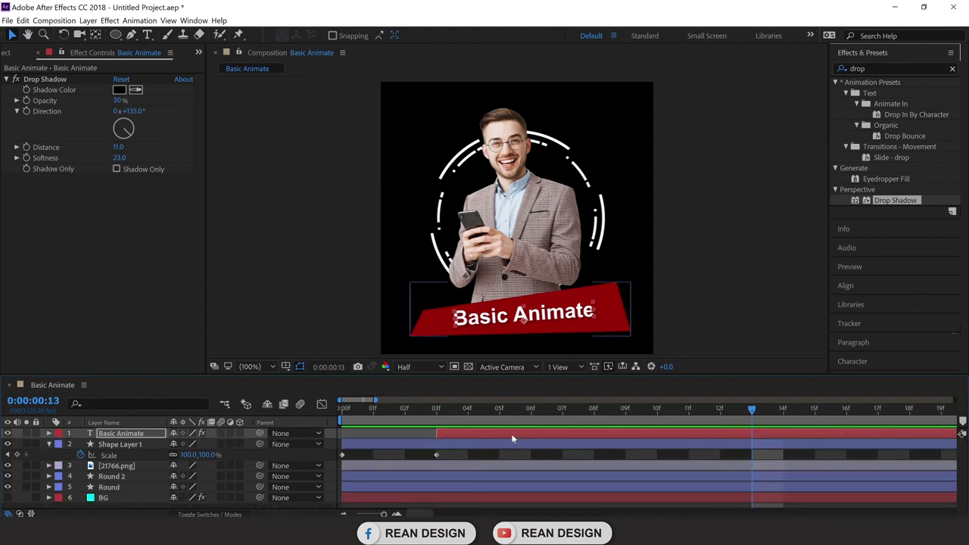
{"action": "key", "text": "space"}
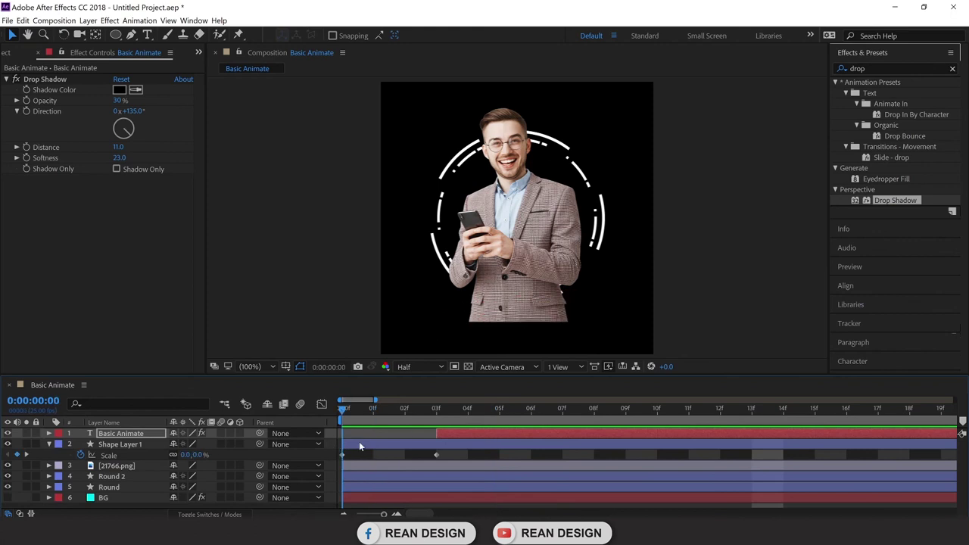
Move the 21766.png layer's anchor point to the middle of the photo's bottom edge, with the current time at frame 3.
{"action": "left_click_drag", "start_coordinate": [472, 431], "coordinate": [436, 430]}
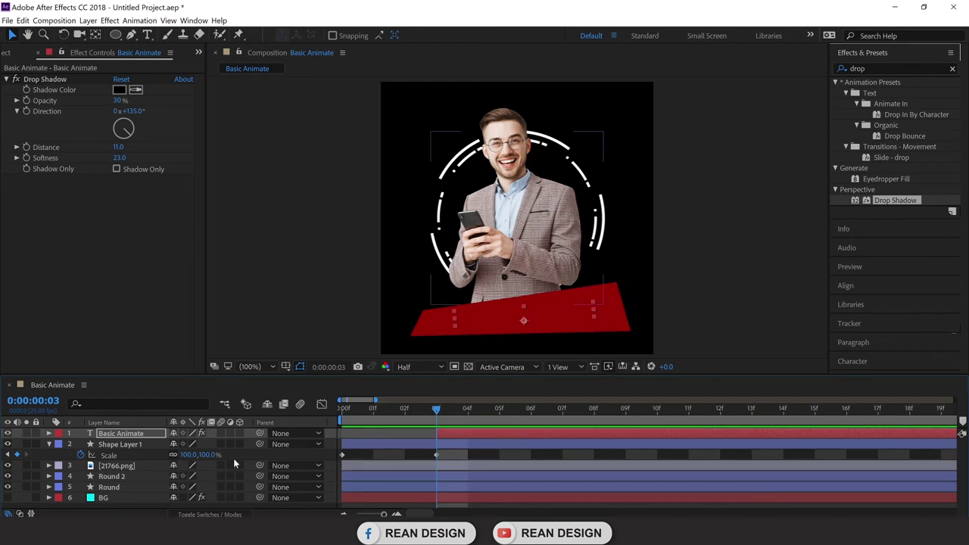
{"action": "left_click", "coordinate": [135, 465]}
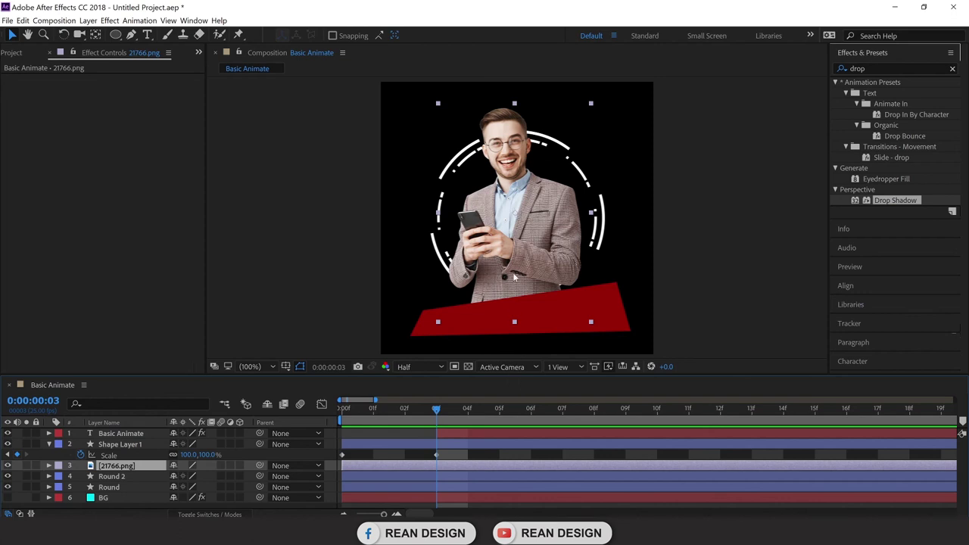
{"action": "left_click", "coordinate": [96, 34]}
{"action": "left_click", "coordinate": [517, 219]}
{"action": "left_click_drag", "start_coordinate": [517, 219], "coordinate": [514, 321]}
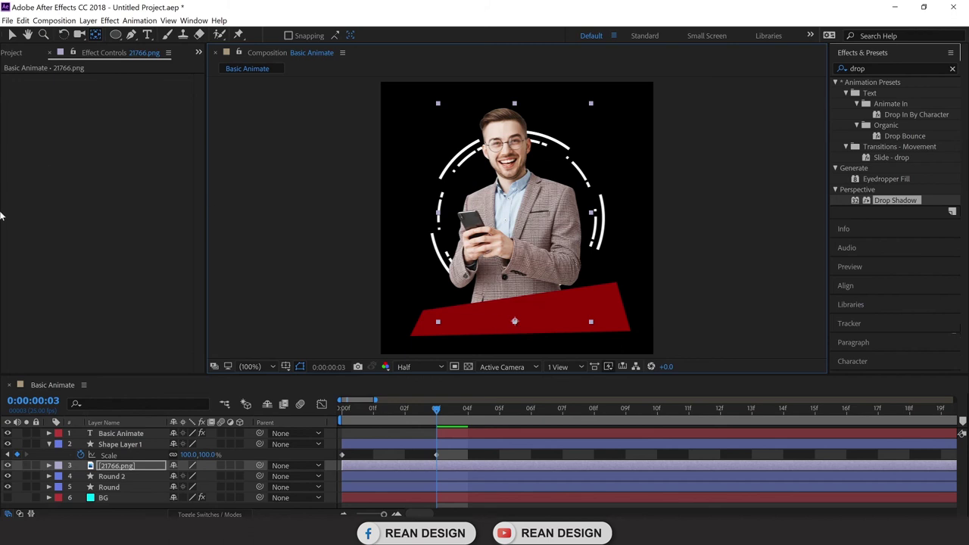
{"action": "left_click", "coordinate": [12, 35]}
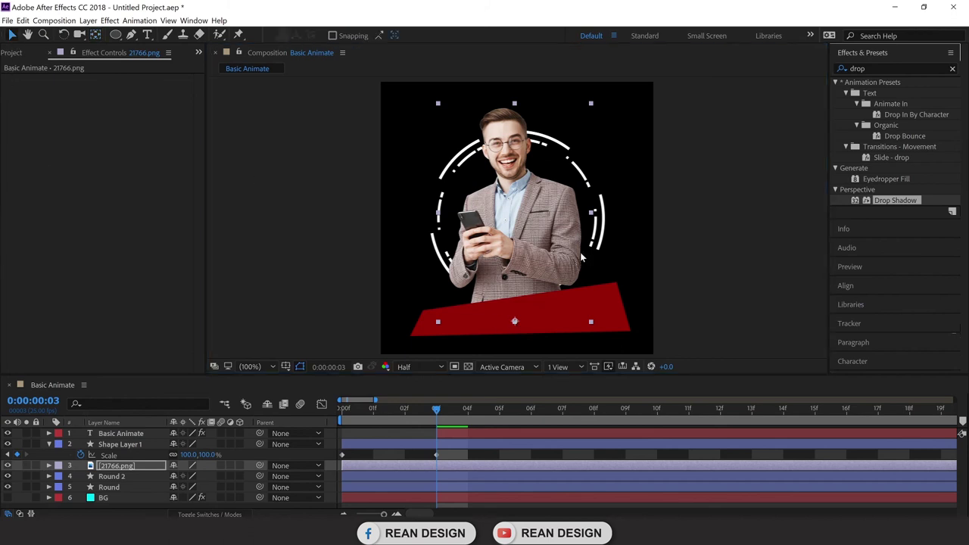
Reveal the 21766.png layer's Scale and add a keyframe for it at frame 5.
{"action": "left_click", "coordinate": [488, 469]}
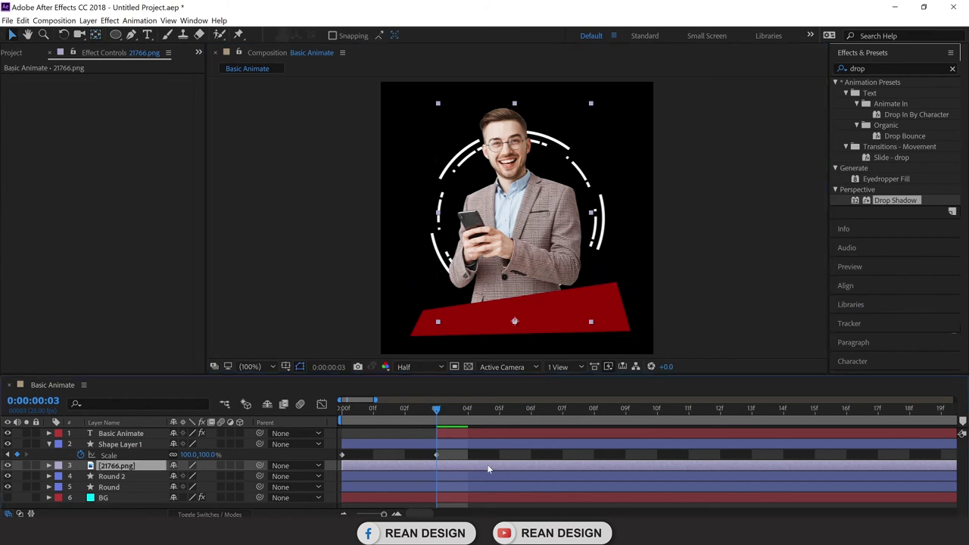
{"action": "key", "text": "s"}
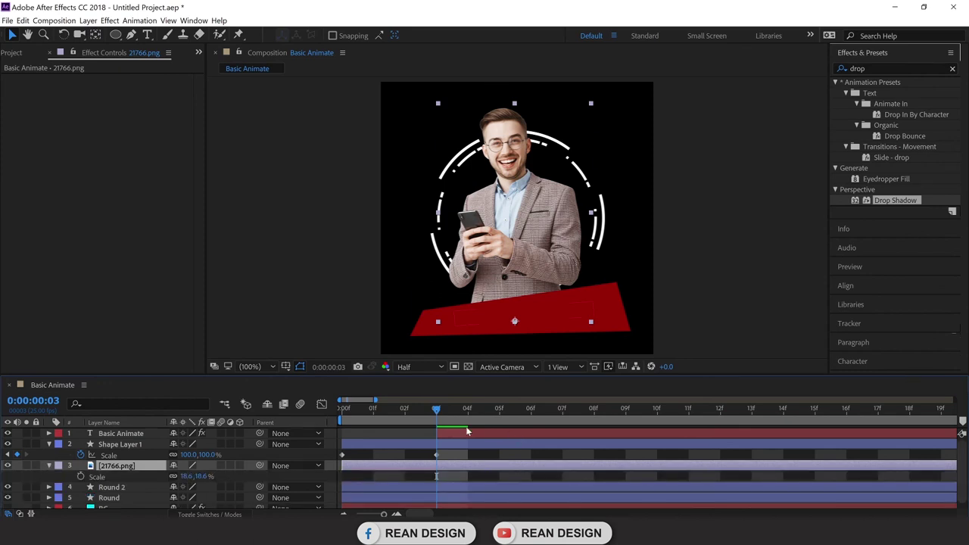
{"action": "left_click_drag", "start_coordinate": [442, 418], "coordinate": [499, 412]}
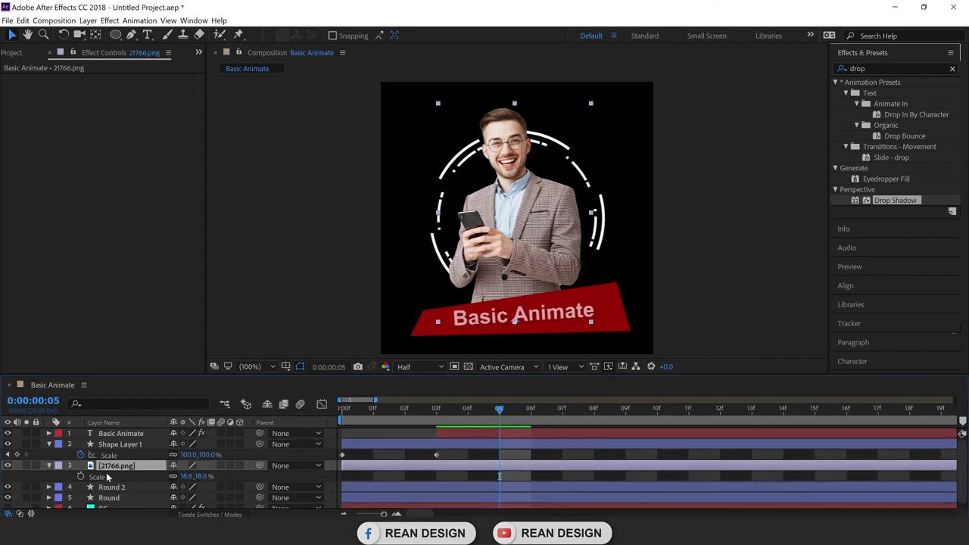
{"action": "left_click", "coordinate": [81, 478]}
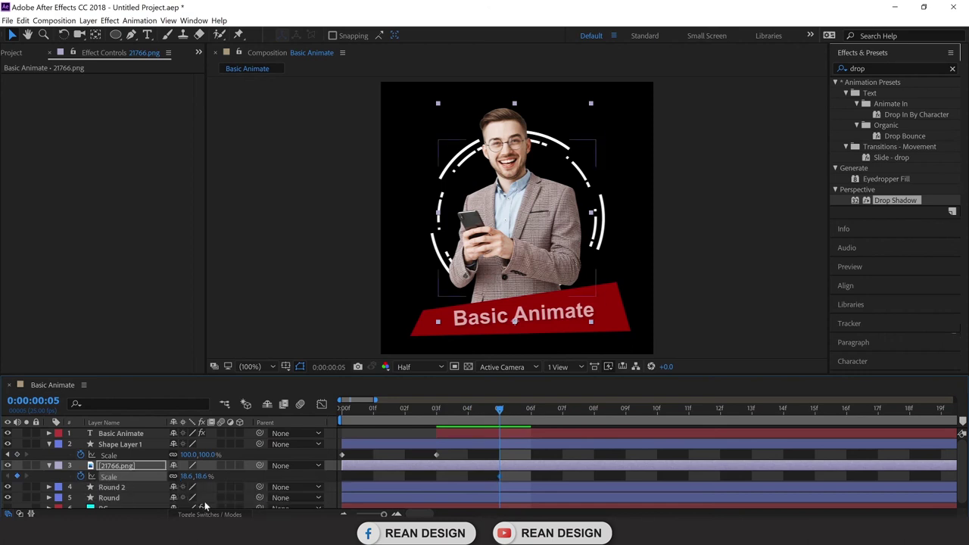
At frame 3, unlink the 21766.png layer's Scale dimensions and set its vertical Scale to 0%.
{"action": "left_click_drag", "start_coordinate": [481, 418], "coordinate": [445, 423]}
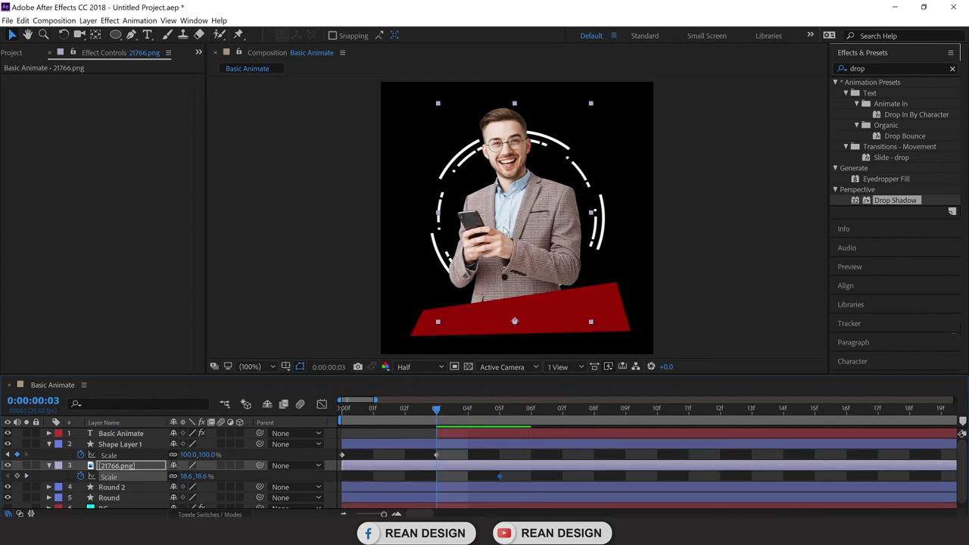
{"action": "left_click_drag", "start_coordinate": [515, 105], "coordinate": [515, 150]}
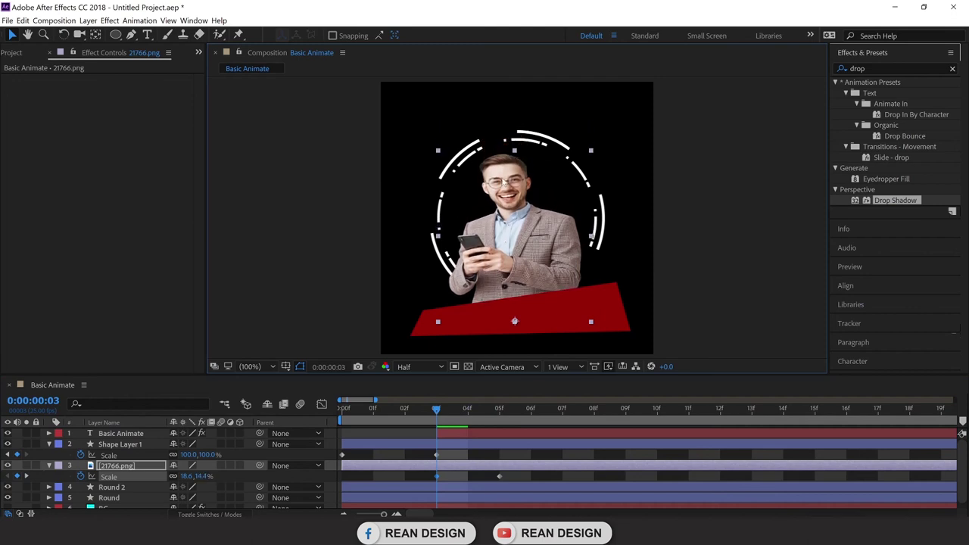
{"action": "left_click_drag", "start_coordinate": [209, 476], "coordinate": [196, 477]}
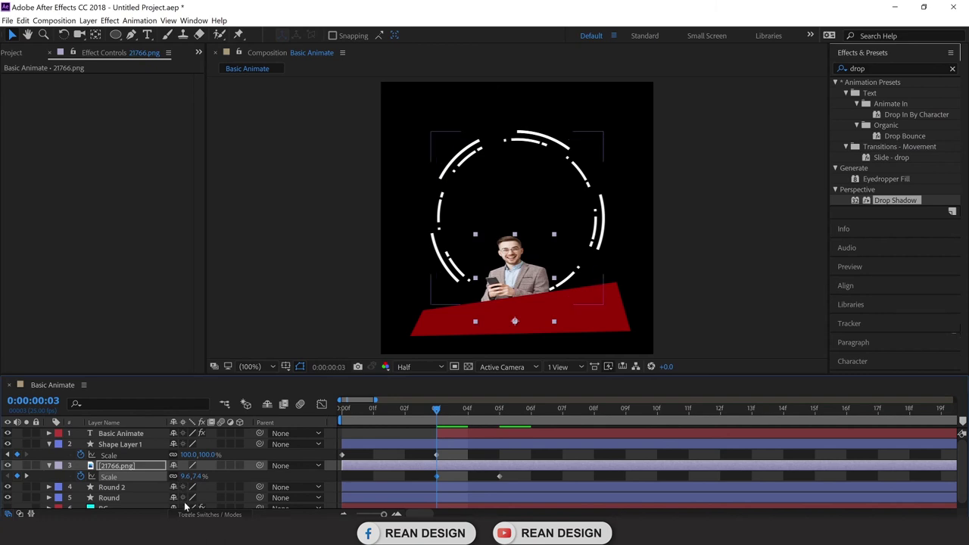
{"action": "key", "text": "ctrl+z"}
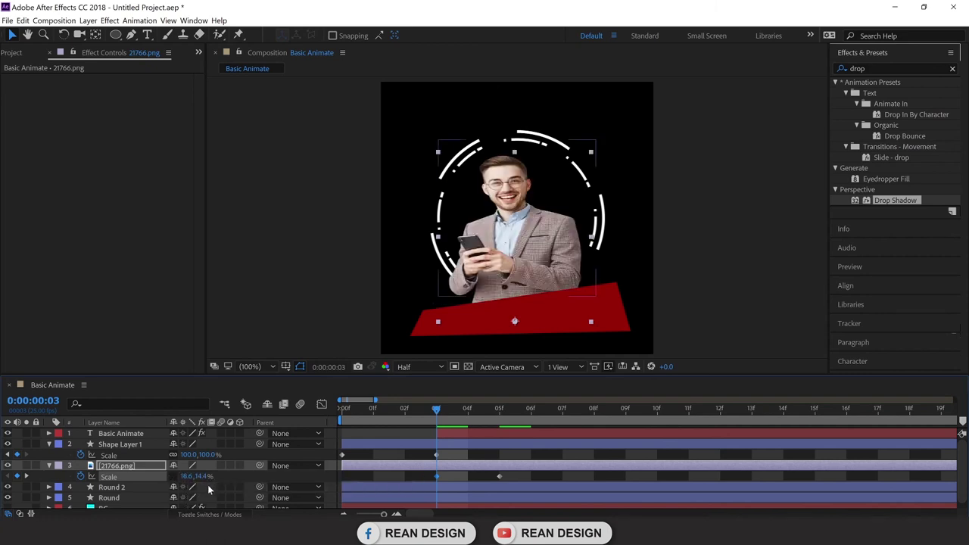
{"action": "left_click_drag", "start_coordinate": [202, 476], "coordinate": [194, 477]}
{"action": "left_click", "coordinate": [205, 476]}
{"action": "type", "text": "0"}
{"action": "key", "text": "Return"}
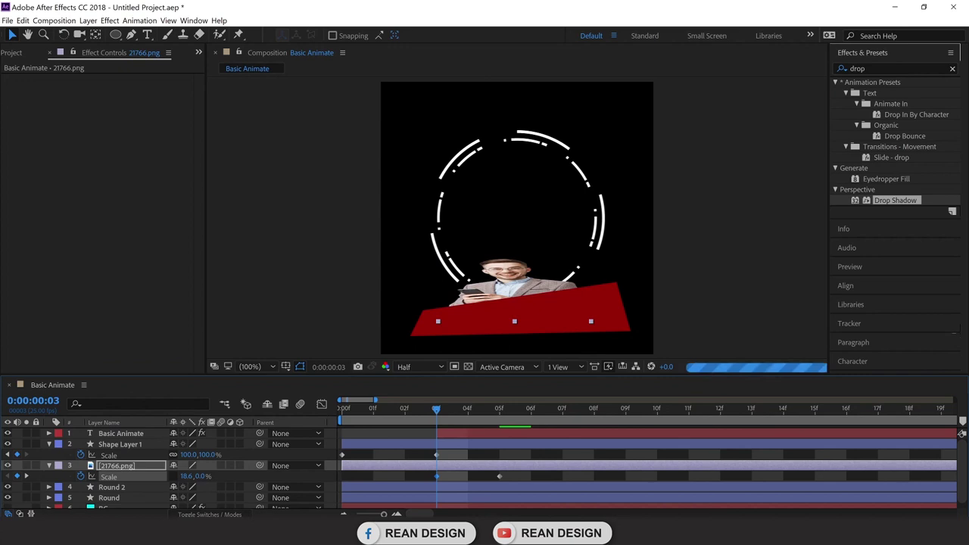
Scrub through and play back the animation to review the photo rising from behind the banner.
{"action": "left_click_drag", "start_coordinate": [437, 414], "coordinate": [467, 414]}
{"action": "key", "text": "space"}
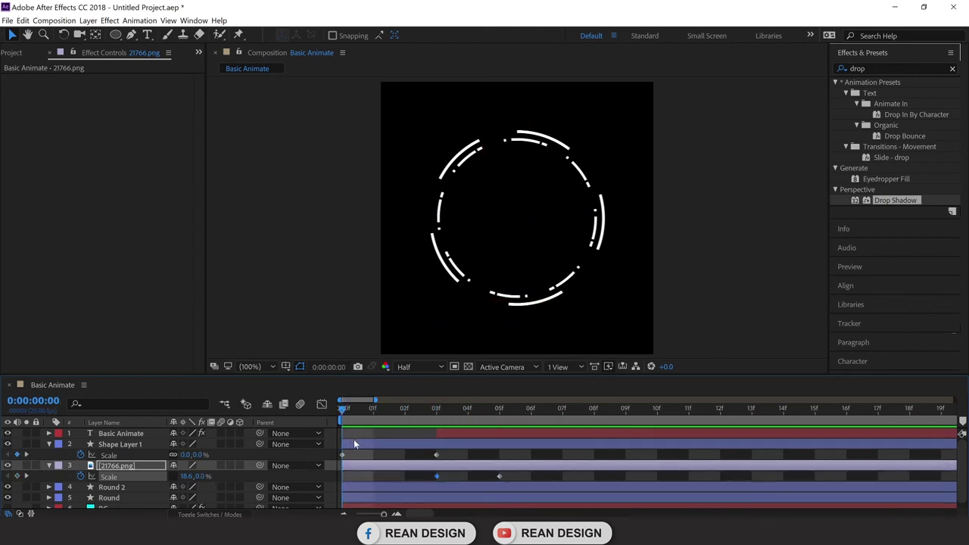
{"action": "left_click_drag", "start_coordinate": [846, 410], "coordinate": [314, 458]}
{"action": "key", "text": "space"}
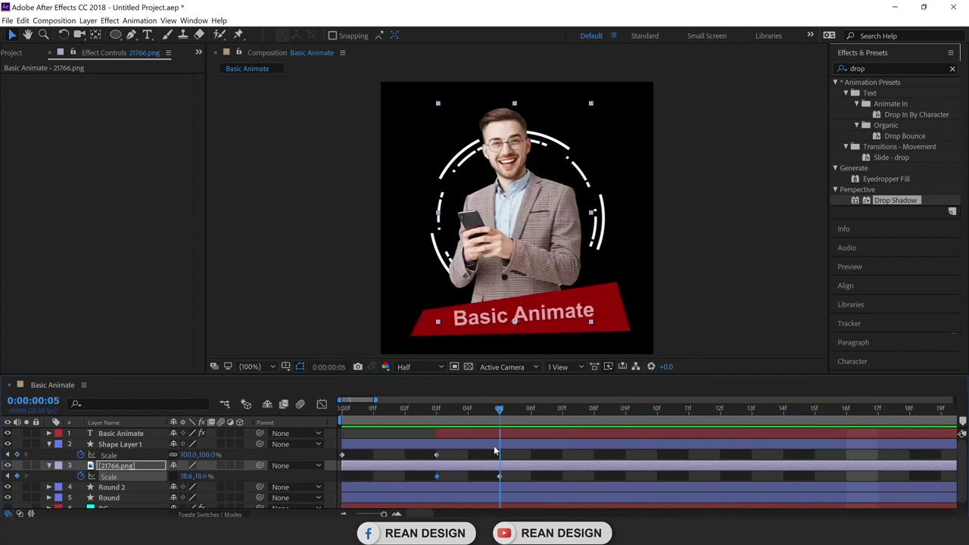
Collapse Shape Layer 1 and add a Scale keyframe to the Round 2 layer at frame 6.
{"action": "left_click", "coordinate": [515, 433]}
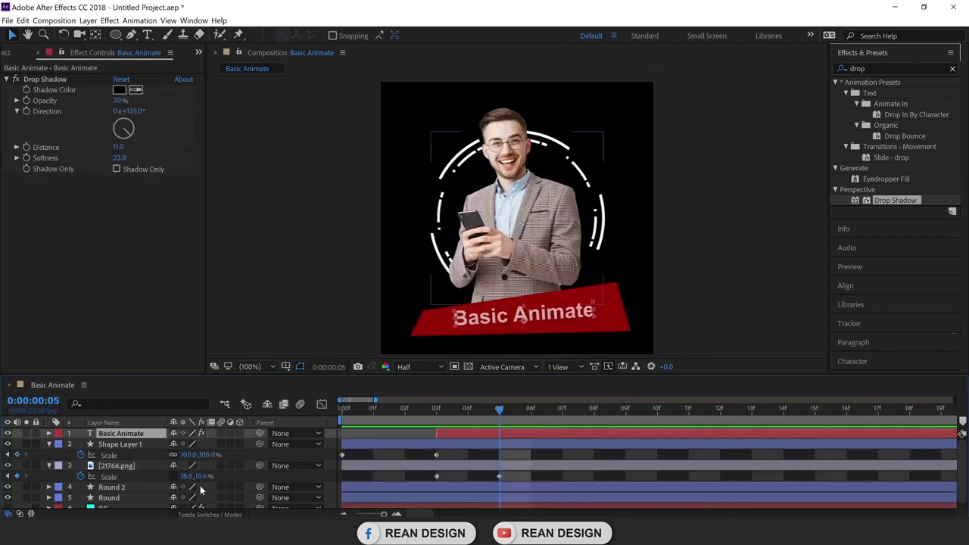
{"action": "left_click", "coordinate": [48, 444]}
{"action": "left_click", "coordinate": [125, 476]}
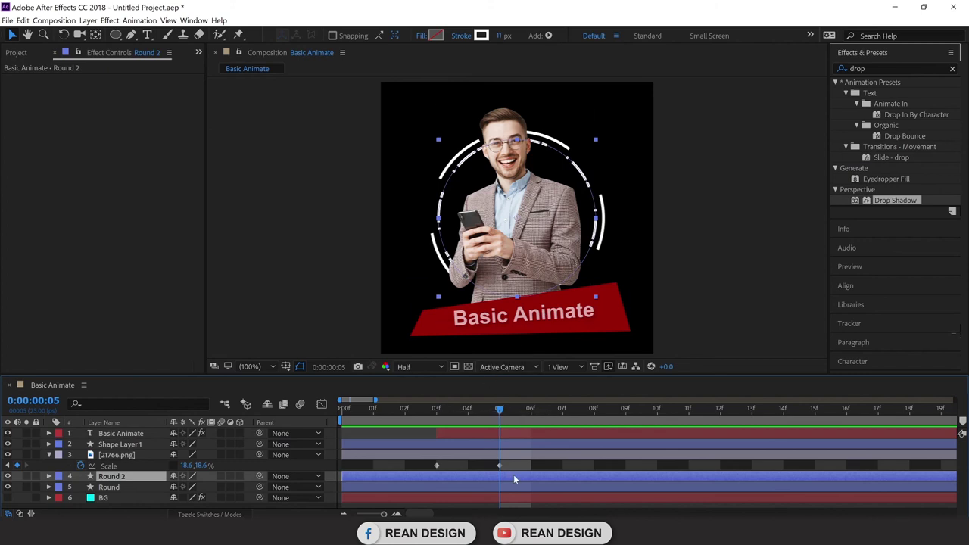
{"action": "mouse_move", "coordinate": [498, 411]}
{"action": "left_mouse_down"}
{"action": "mouse_move", "coordinate": [464, 416]}
{"action": "mouse_move", "coordinate": [491, 418]}
{"action": "mouse_move", "coordinate": [464, 416]}
{"action": "mouse_move", "coordinate": [491, 410]}
{"action": "left_mouse_up"}
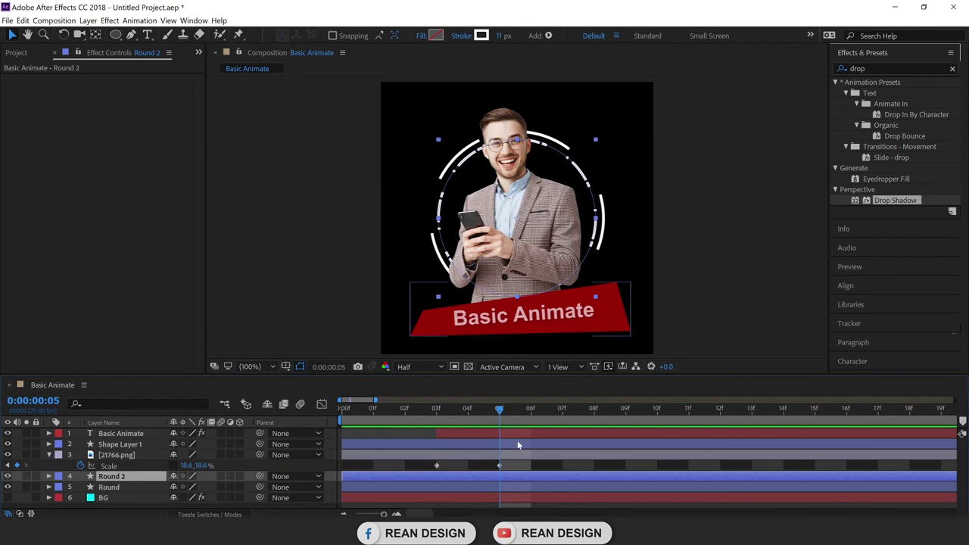
{"action": "left_click_drag", "start_coordinate": [482, 415], "coordinate": [504, 413]}
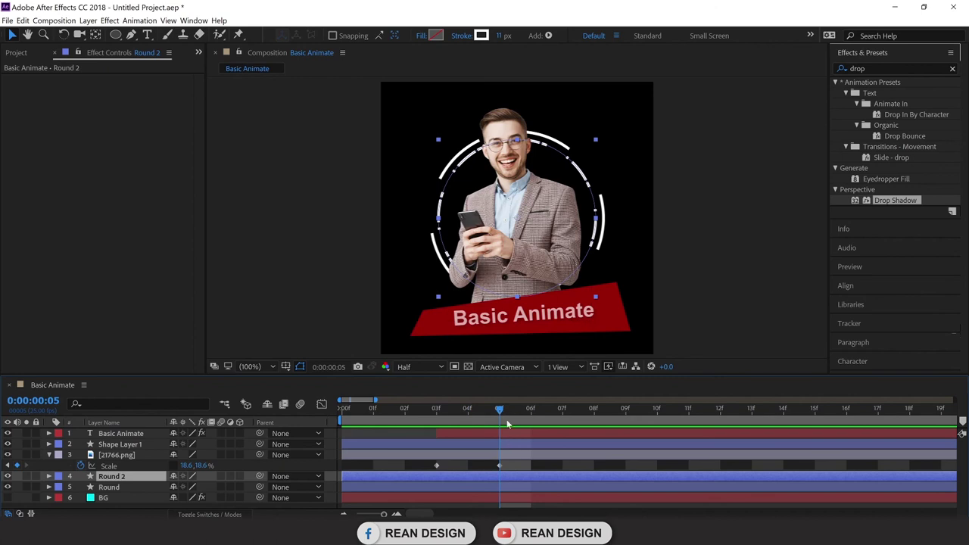
{"action": "left_click_drag", "start_coordinate": [507, 411], "coordinate": [524, 408]}
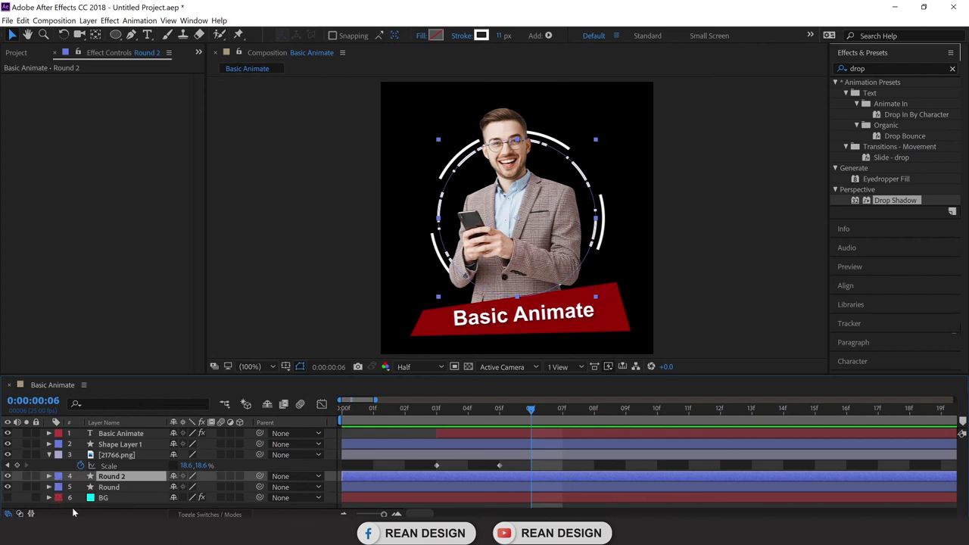
{"action": "key", "text": "s"}
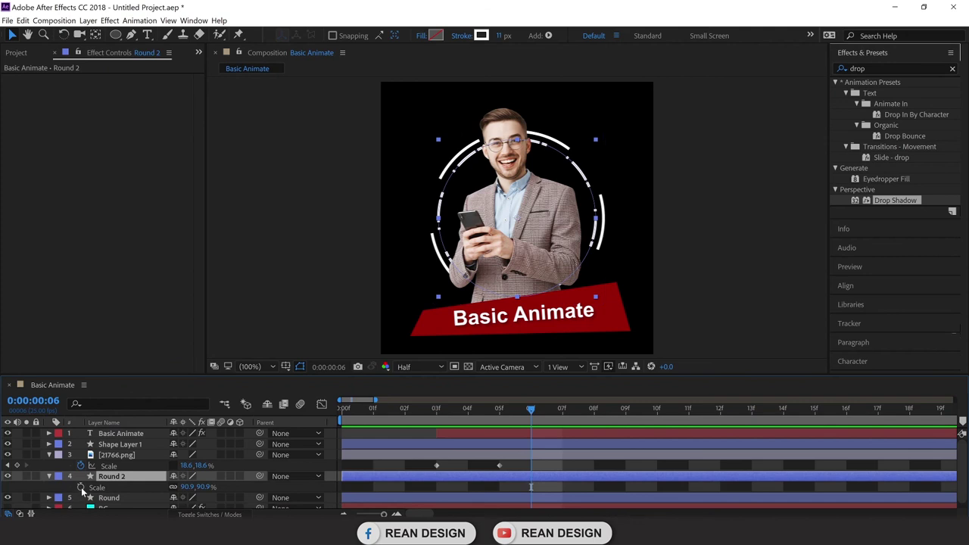
{"action": "left_click", "coordinate": [81, 487]}
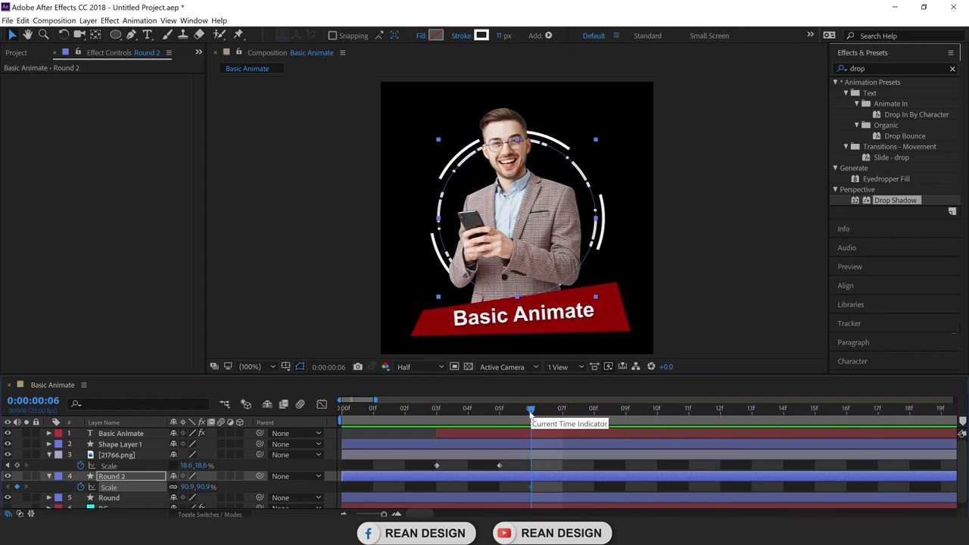
At frame 3, set the Round 2 layer's Scale to 0%.
{"action": "left_click", "coordinate": [500, 416]}
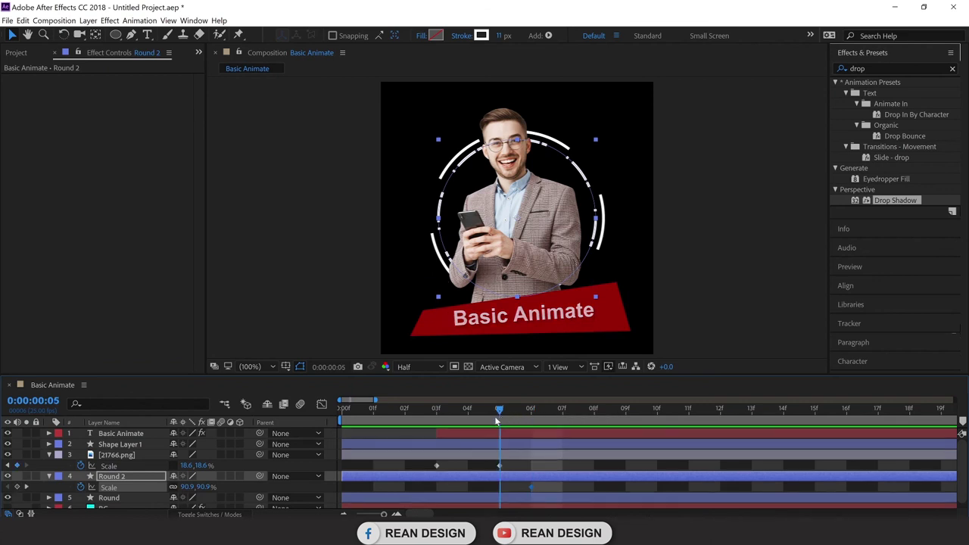
{"action": "left_click", "coordinate": [470, 419]}
{"action": "left_click", "coordinate": [437, 416]}
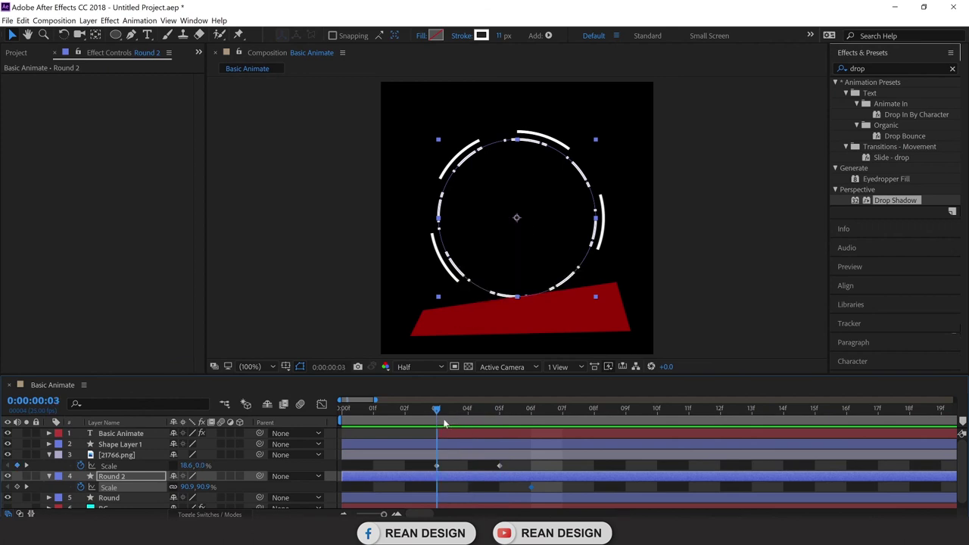
{"action": "left_click", "coordinate": [203, 486]}
{"action": "type", "text": "0"}
{"action": "key", "text": "Return"}
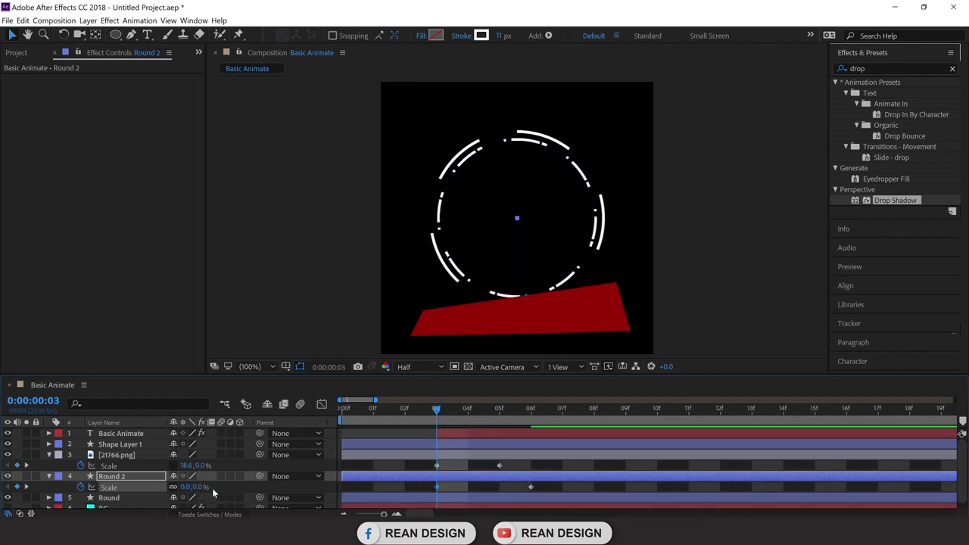
Move the Round 2 layer's Scale keyframes to frames 5 and 8 and play back the animation.
{"action": "left_click_drag", "start_coordinate": [449, 415], "coordinate": [496, 415]}
{"action": "left_click_drag", "start_coordinate": [437, 485], "coordinate": [561, 488]}
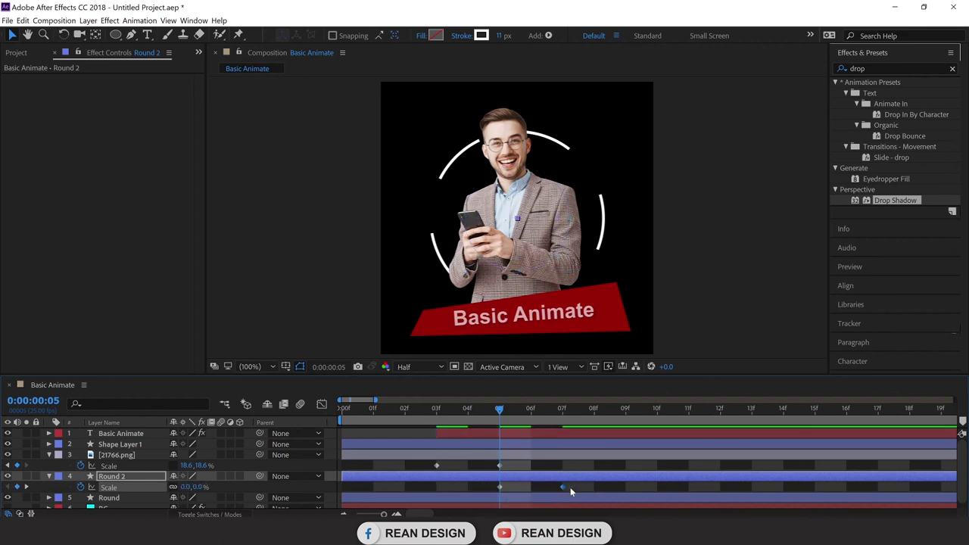
{"action": "left_click_drag", "start_coordinate": [500, 410], "coordinate": [436, 410]}
{"action": "key", "text": "space"}
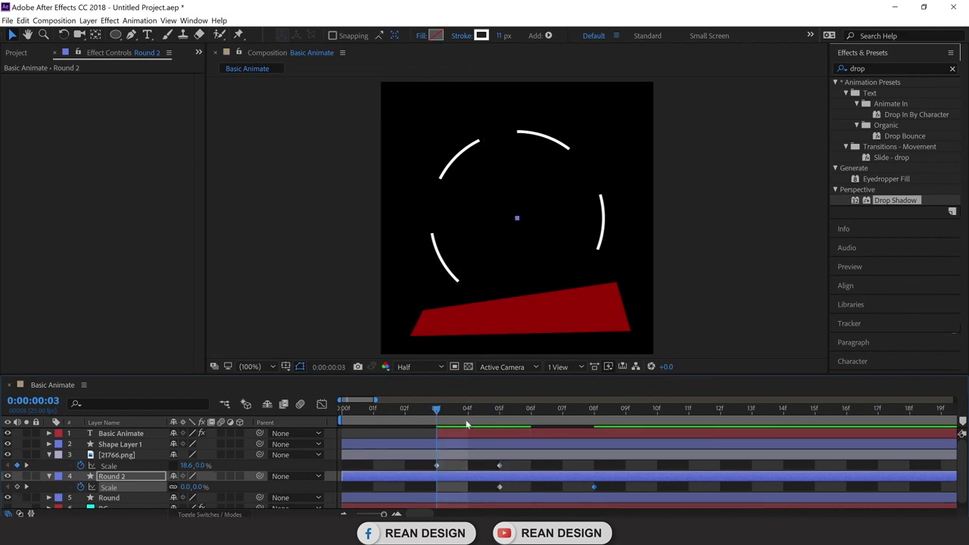
{"action": "key", "text": "space"}
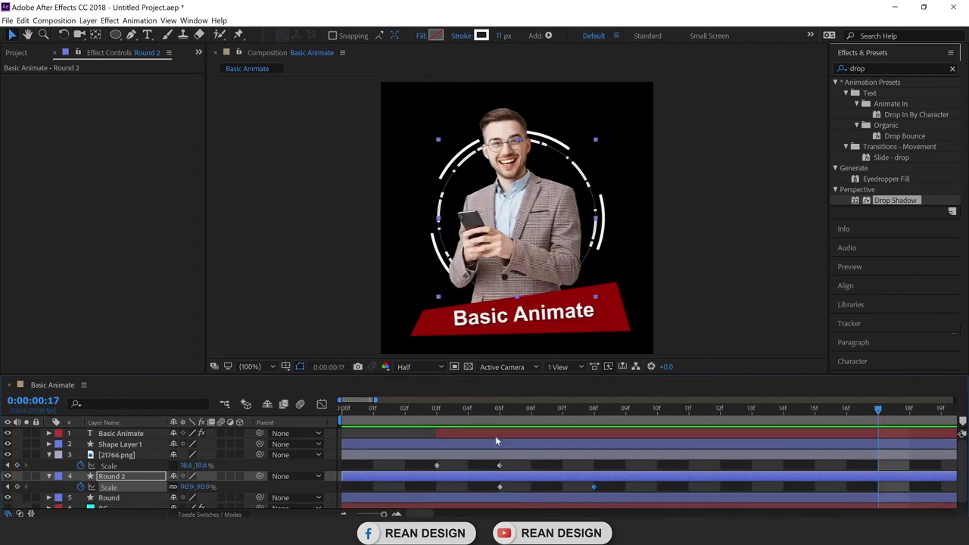
Reveal the Round layer's Scale and add a keyframe for it at frame 9.
{"action": "mouse_move", "coordinate": [492, 407]}
{"action": "left_mouse_down"}
{"action": "mouse_move", "coordinate": [467, 410]}
{"action": "mouse_move", "coordinate": [499, 409]}
{"action": "left_mouse_up"}
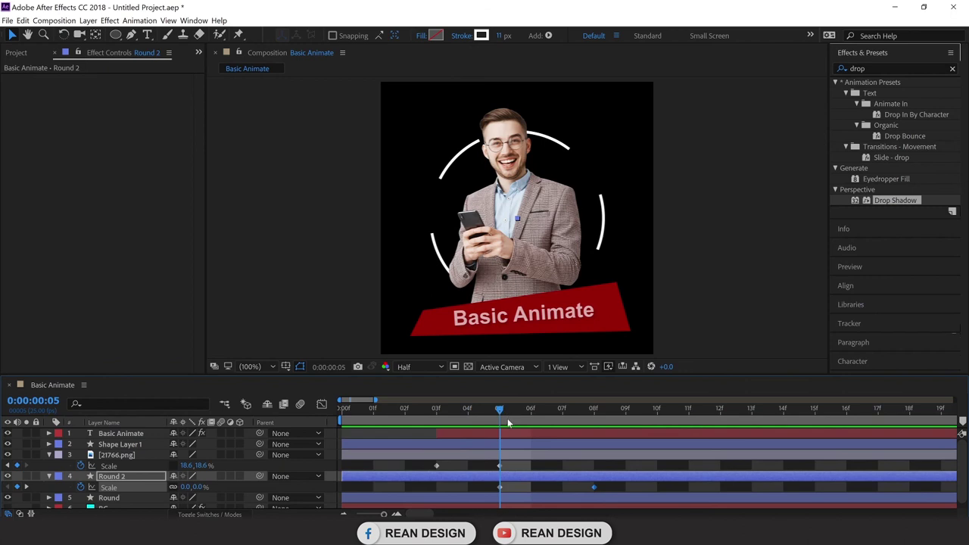
{"action": "left_click", "coordinate": [121, 500]}
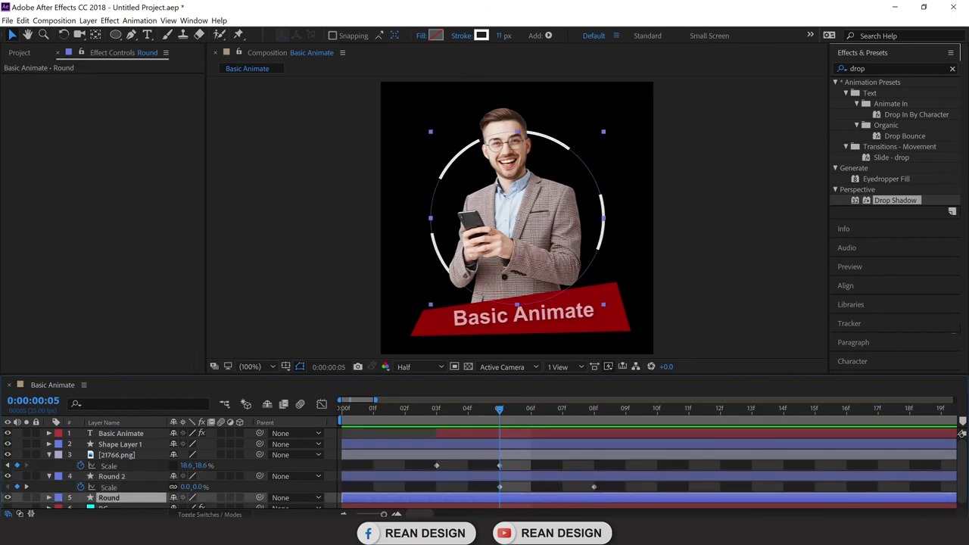
{"action": "scroll", "coordinate": [966, 474], "scroll_direction": "down", "scroll_amount": 1}
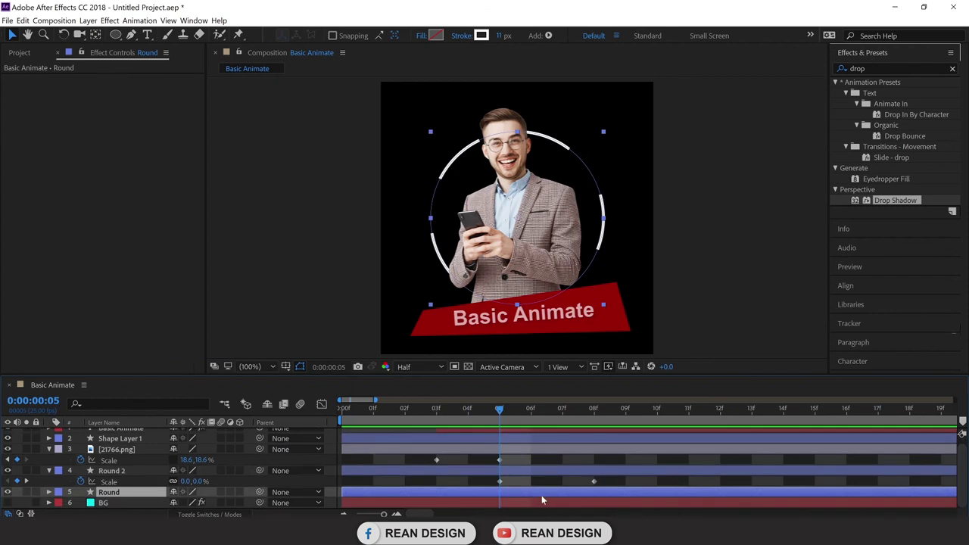
{"action": "left_click_drag", "start_coordinate": [499, 414], "coordinate": [531, 413]}
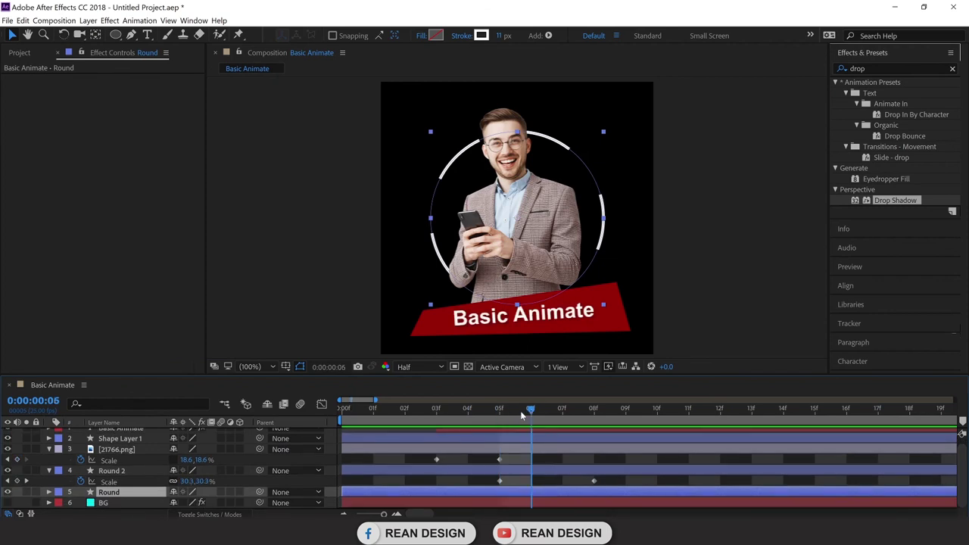
{"action": "left_click", "coordinate": [547, 471]}
{"action": "left_click", "coordinate": [141, 492]}
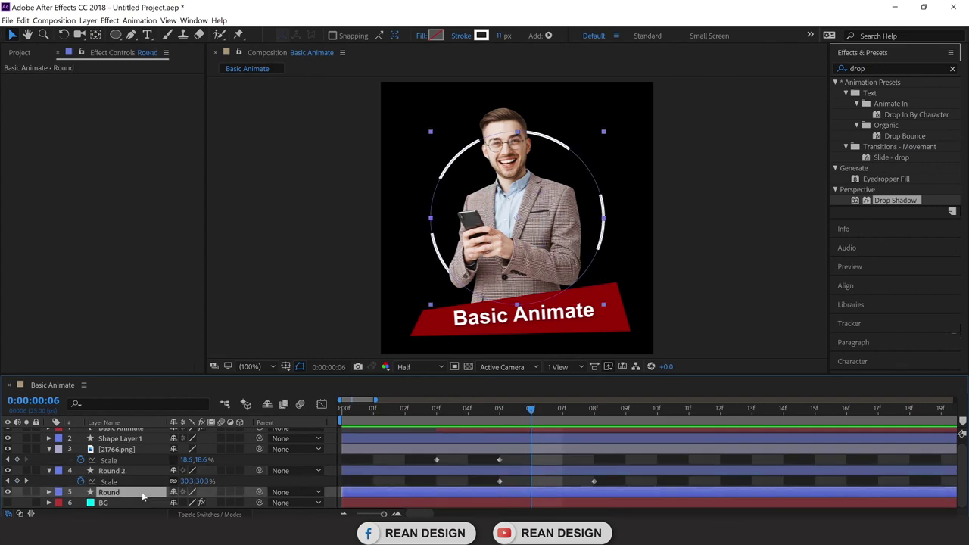
{"action": "key", "text": "s"}
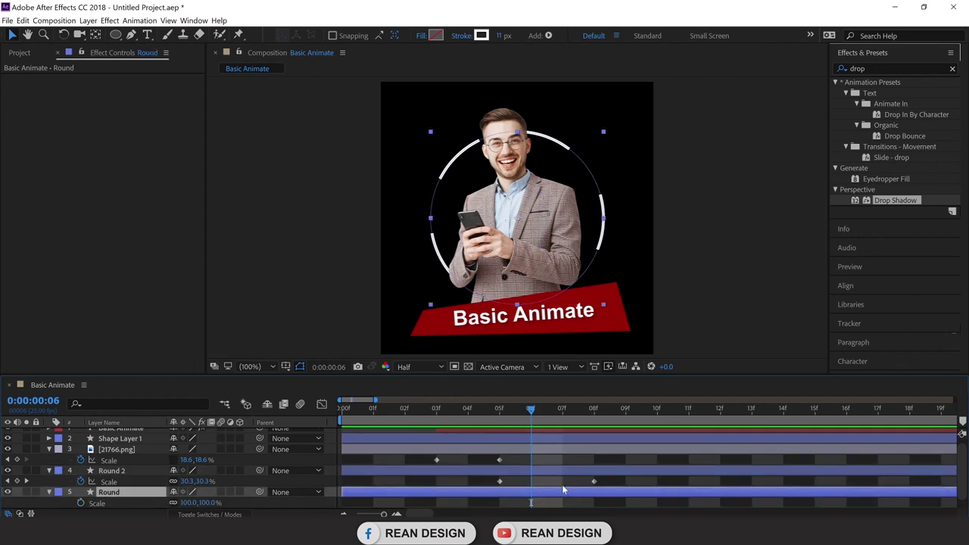
{"action": "scroll", "coordinate": [560, 488], "scroll_direction": "down", "scroll_amount": 1}
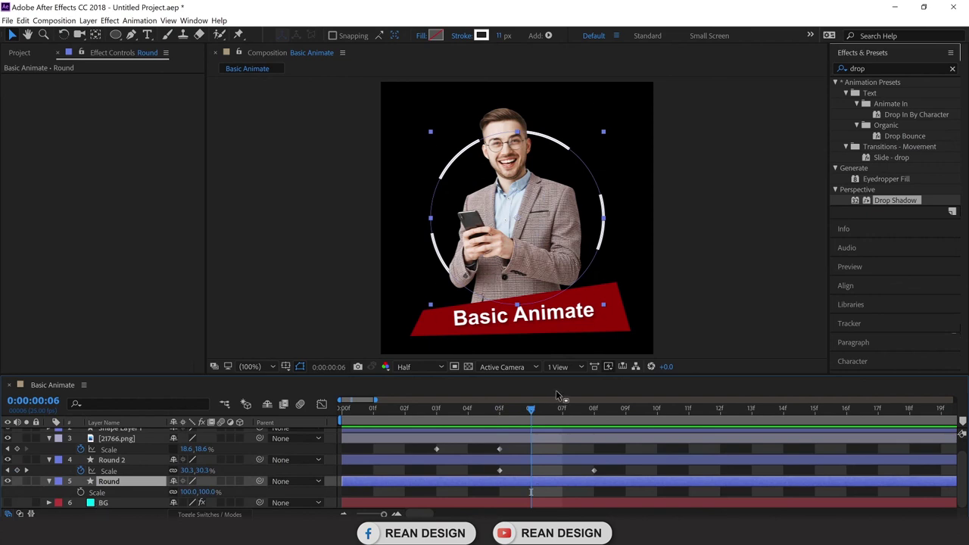
{"action": "left_click_drag", "start_coordinate": [533, 409], "coordinate": [625, 409]}
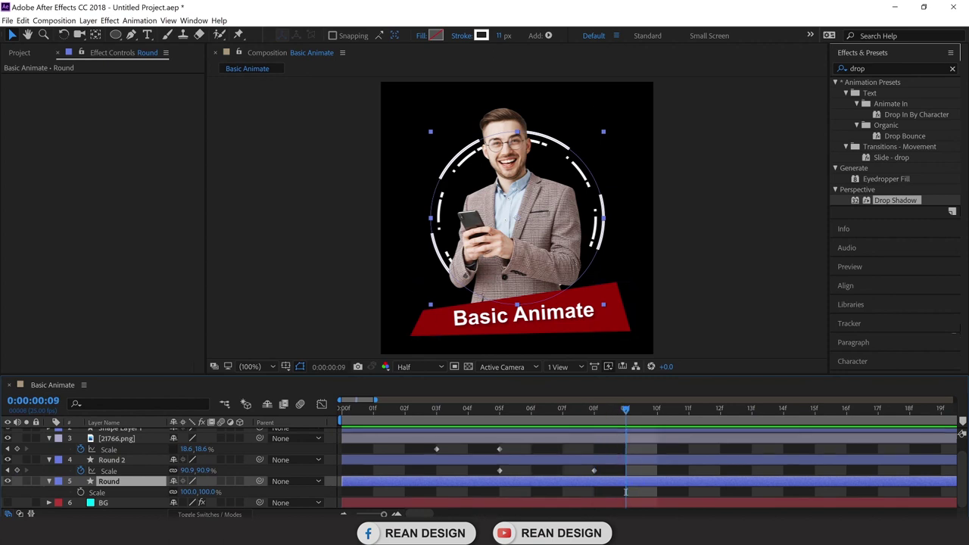
{"action": "left_click", "coordinate": [81, 492]}
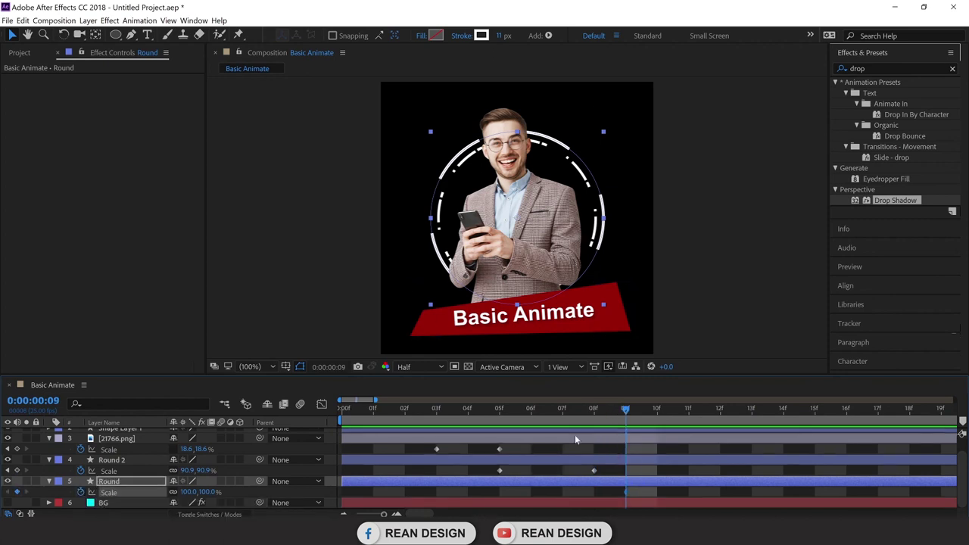
At frame 6, set the Round layer's Scale to 0% and play back the animation from the start.
{"action": "left_click_drag", "start_coordinate": [598, 416], "coordinate": [535, 420]}
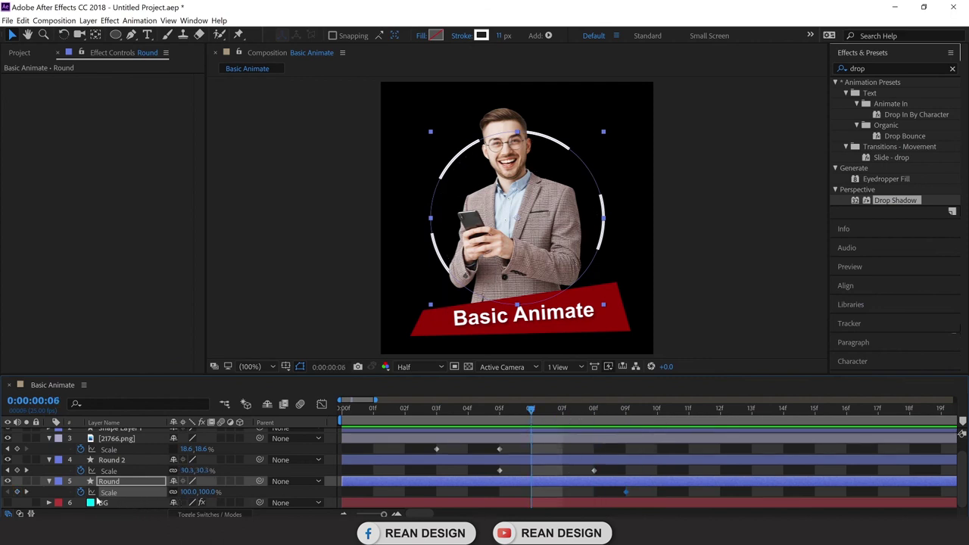
{"action": "left_click", "coordinate": [205, 492]}
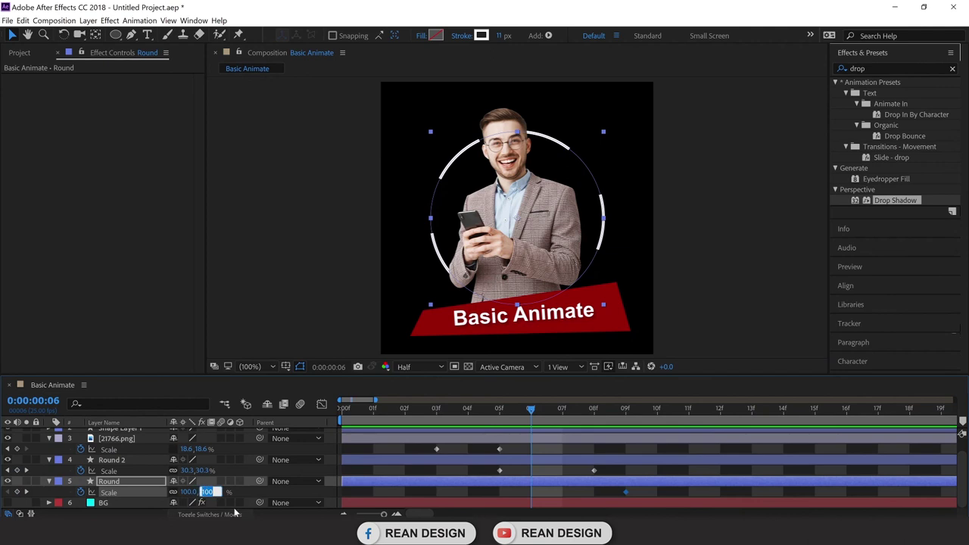
{"action": "type", "text": "0"}
{"action": "key", "text": "Return"}
{"action": "left_click_drag", "start_coordinate": [523, 410], "coordinate": [342, 431]}
{"action": "key", "text": "space"}
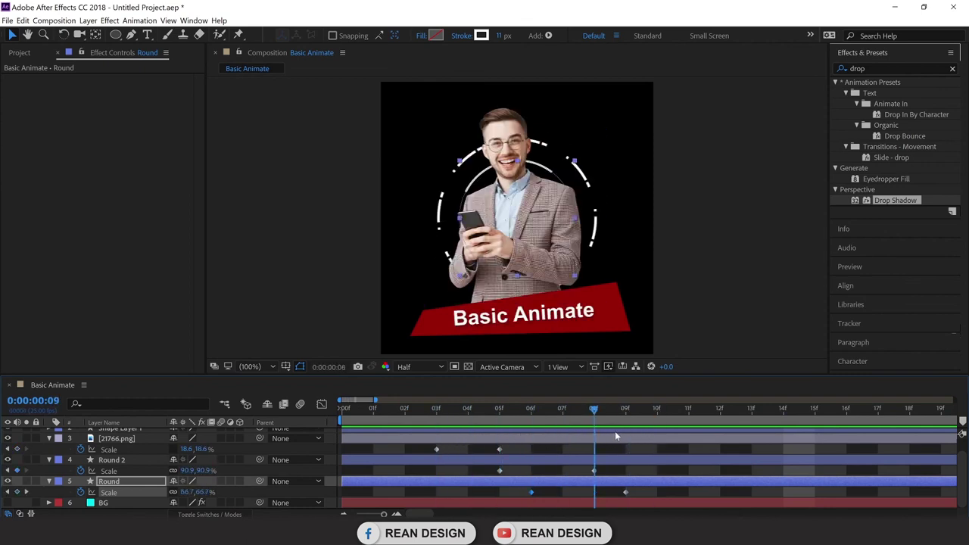
Reveal the Round 2 layer's Rotation and add a keyframe for it at 0:00:00:00, with the full timeline in view.
{"action": "left_click", "coordinate": [666, 461]}
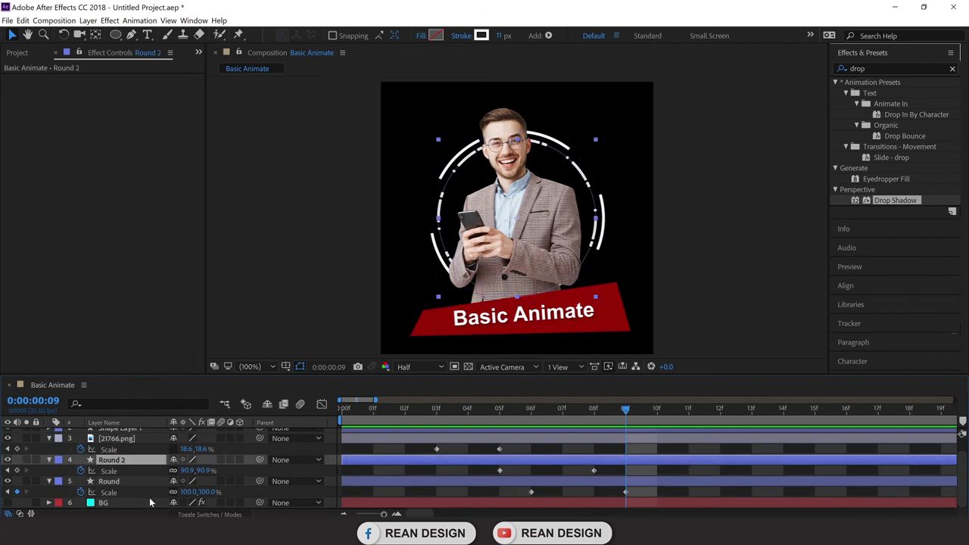
{"action": "key", "text": "r"}
{"action": "left_click_drag", "start_coordinate": [624, 412], "coordinate": [341, 450]}
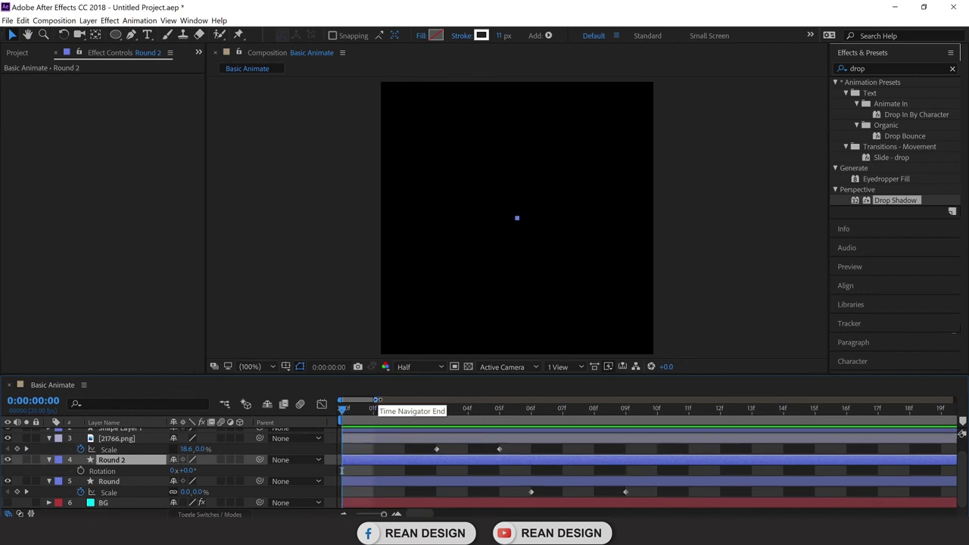
{"action": "key", "text": "minus"}
{"action": "key", "text": "minus"}
{"action": "key", "text": "minus"}
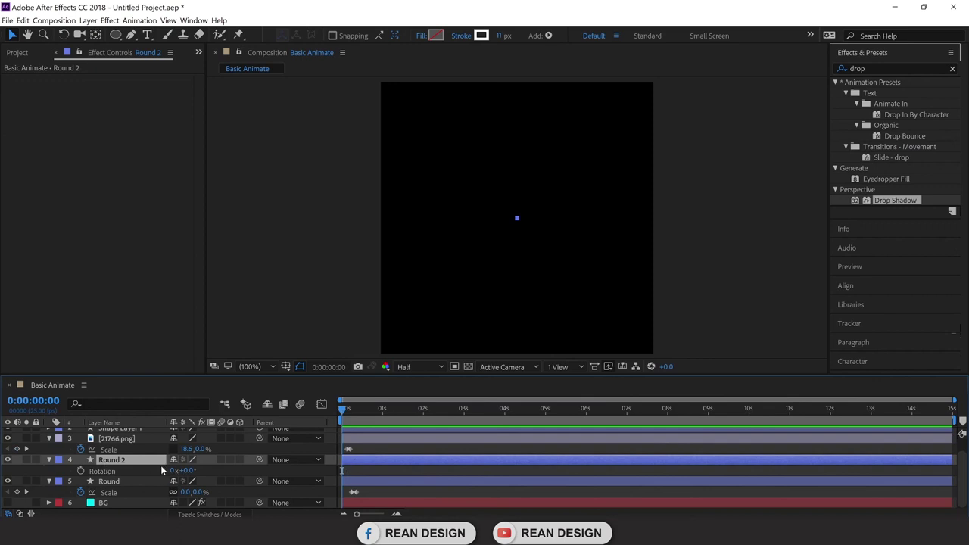
{"action": "left_click", "coordinate": [81, 470]}
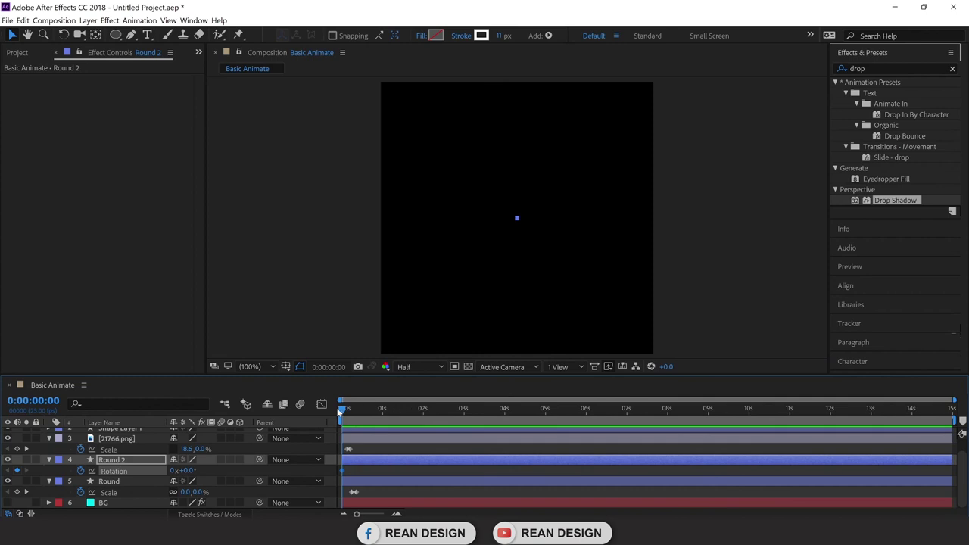
At 0:00:14:24, set the Round 2 layer's Rotation to 19 revolutions and play back the spin from the start.
{"action": "left_click_drag", "start_coordinate": [342, 411], "coordinate": [961, 434]}
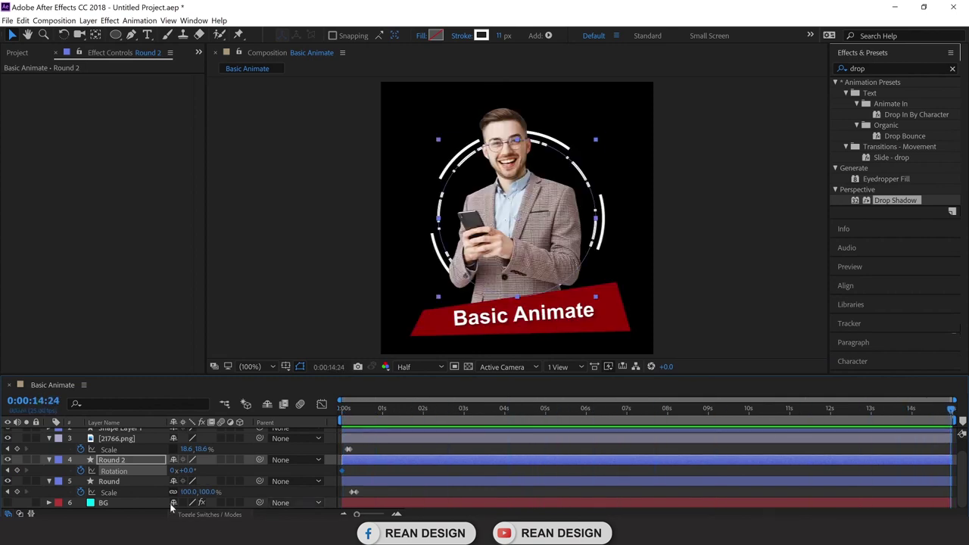
{"action": "left_click", "coordinate": [173, 470]}
{"action": "type", "text": "1"}
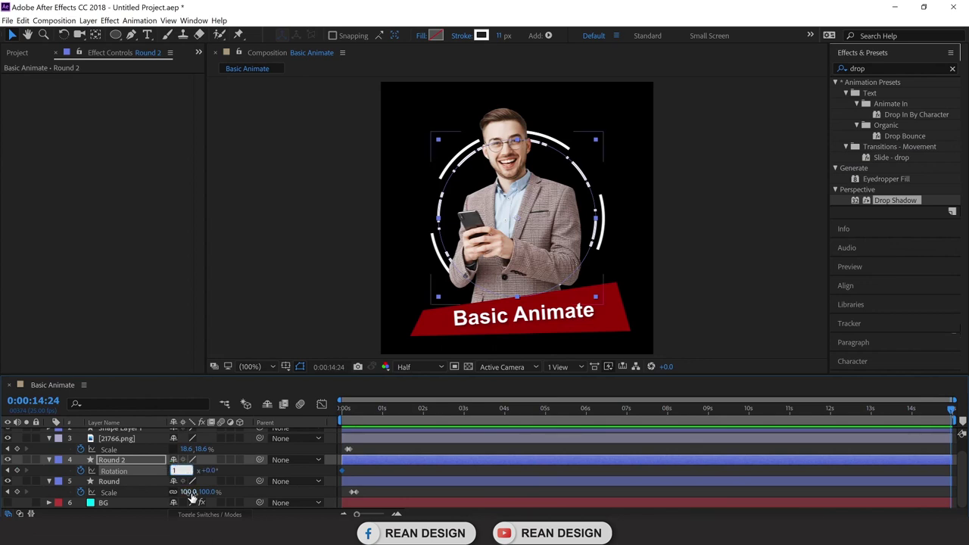
{"action": "type", "text": "9"}
{"action": "left_click", "coordinate": [241, 470]}
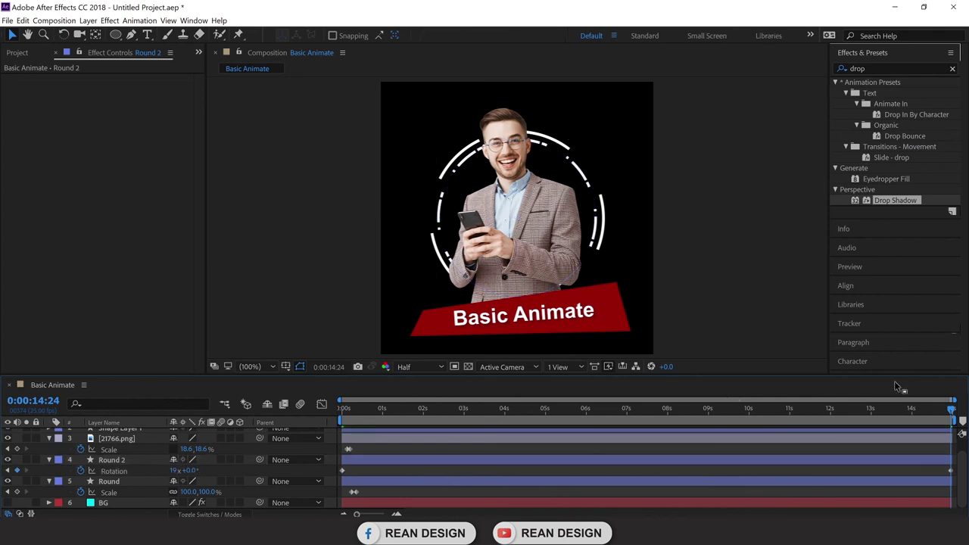
{"action": "left_click_drag", "start_coordinate": [952, 408], "coordinate": [312, 436]}
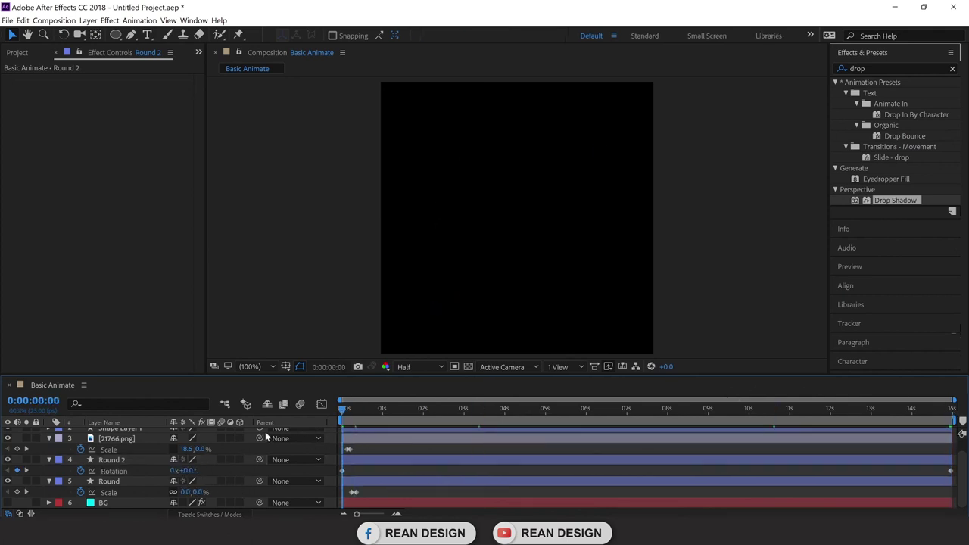
{"action": "key", "text": "space"}
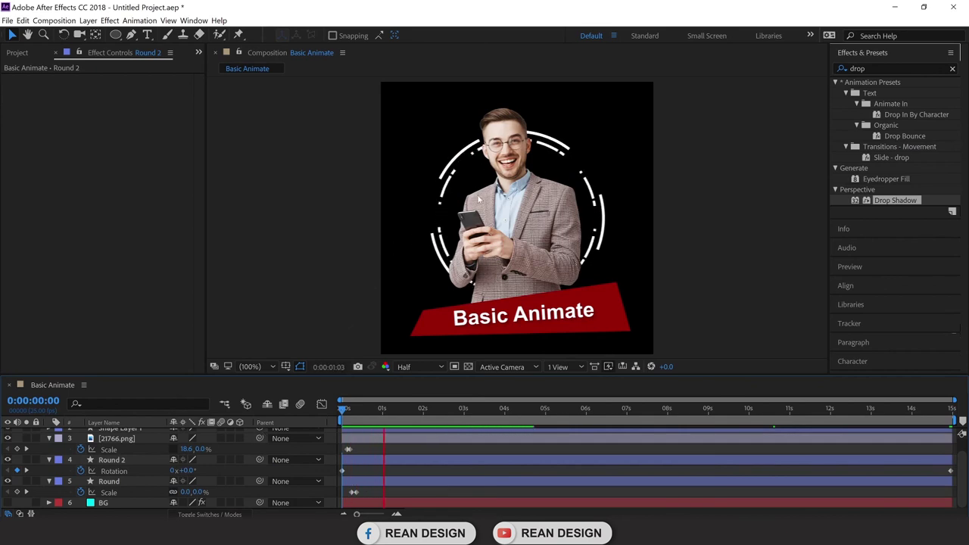
Try another revolution count for the Round 2 layer's Rotation at 0:00:14:24 and play back the spin.
{"action": "left_click_drag", "start_coordinate": [943, 409], "coordinate": [952, 408]}
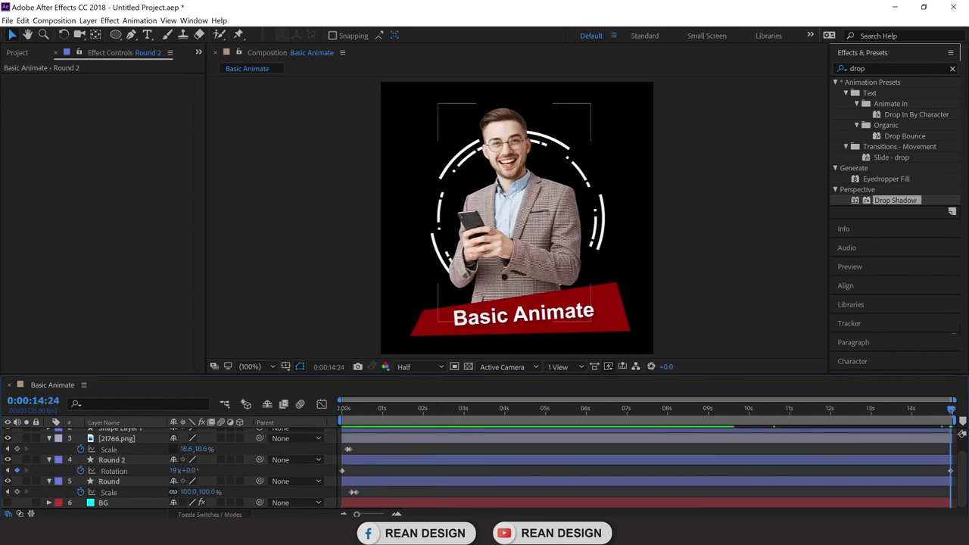
{"action": "left_click", "coordinate": [174, 470]}
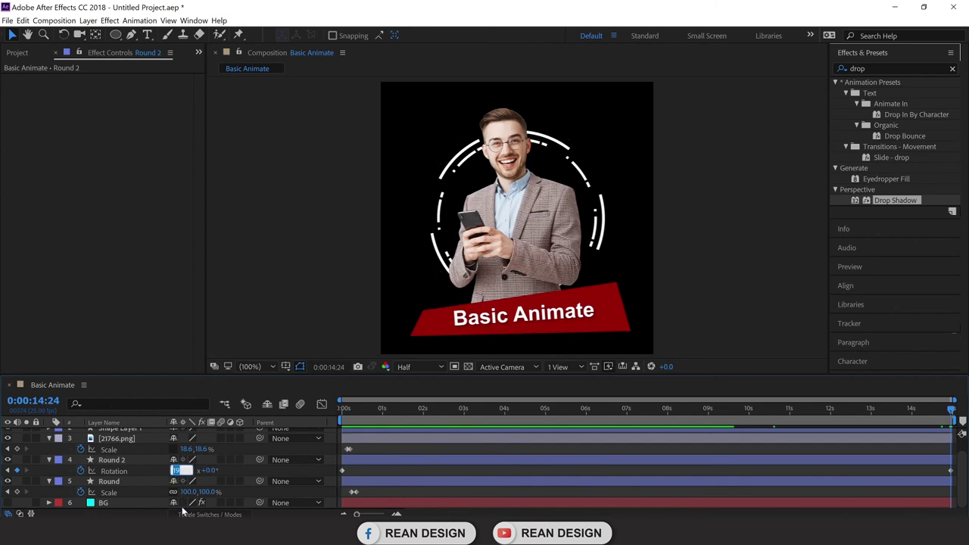
{"action": "left_click", "coordinate": [260, 462]}
{"action": "key", "text": "Home"}
{"action": "key", "text": "space"}
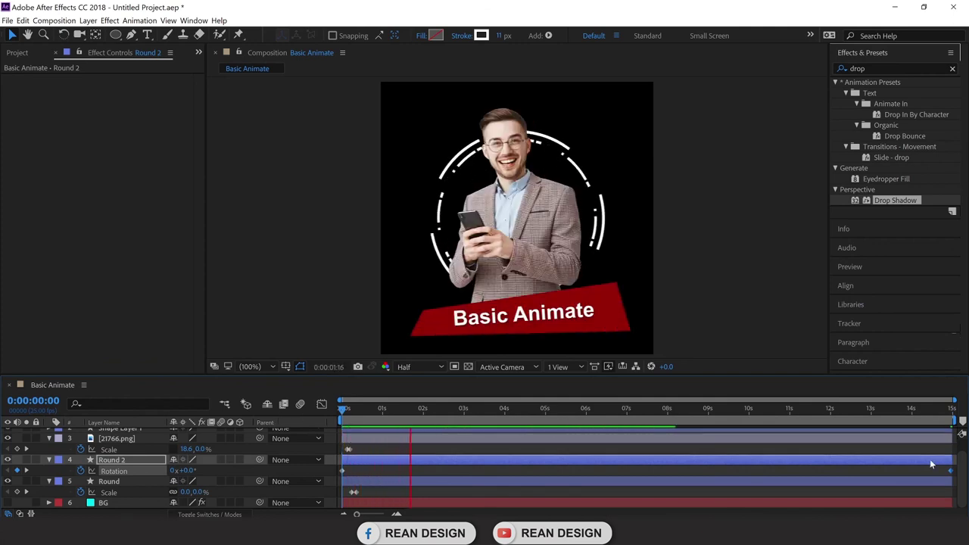
Set the Round 2 layer's Rotation at 0:00:14:24 to 5 revolutions and play back the spin from the start.
{"action": "left_click", "coordinate": [175, 470]}
{"action": "key", "text": "Return"}
{"action": "key", "text": "Home"}
{"action": "key", "text": "space"}
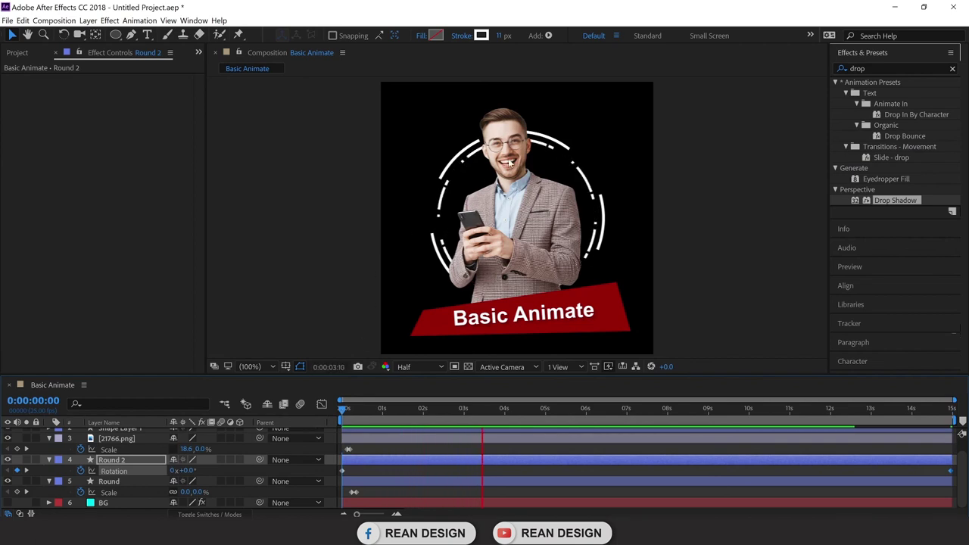
{"action": "key", "text": "space"}
Reveal the Round layer's Rotation and add a keyframe for it at 0:00:00:00.
{"action": "left_click", "coordinate": [427, 482]}
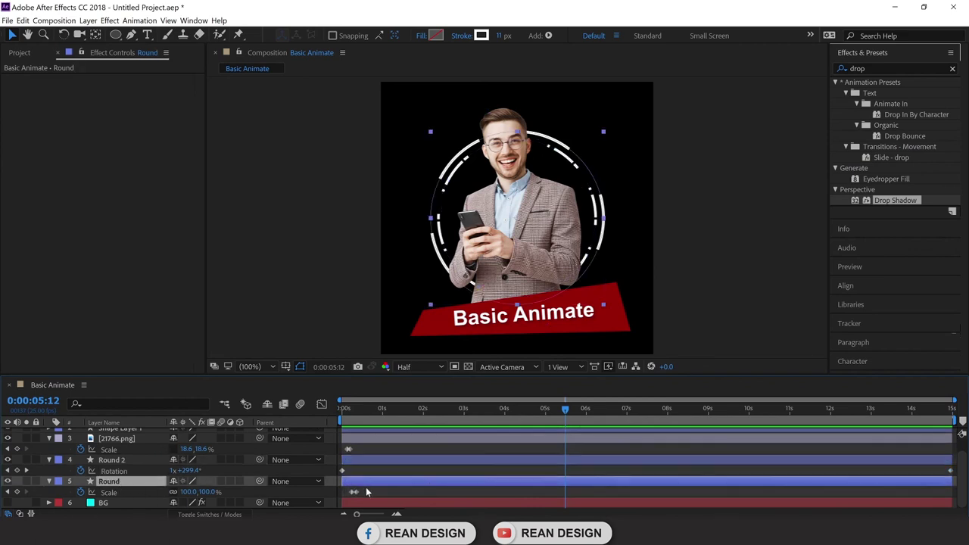
{"action": "key", "text": "r"}
{"action": "key", "text": "Home"}
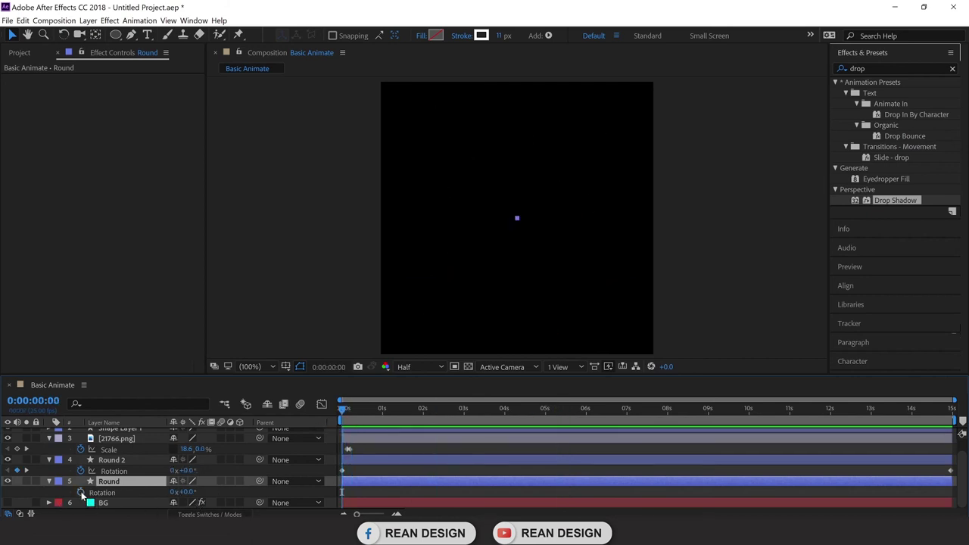
{"action": "left_click", "coordinate": [81, 492]}
At 0:00:14:24, set the Round layer's Rotation to -3 revolutions and play back the opposing ring spins from the start.
{"action": "left_click_drag", "start_coordinate": [342, 411], "coordinate": [929, 430]}
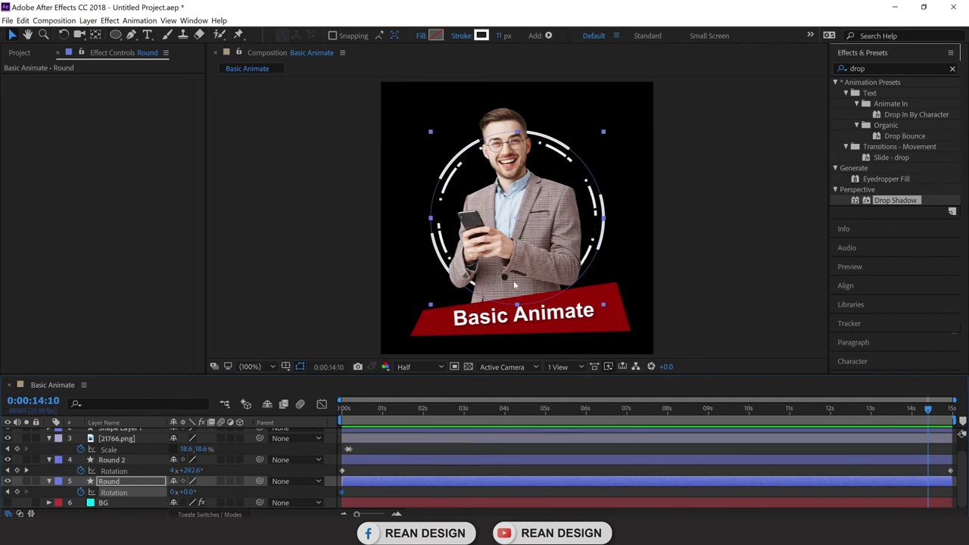
{"action": "left_click_drag", "start_coordinate": [927, 407], "coordinate": [963, 419]}
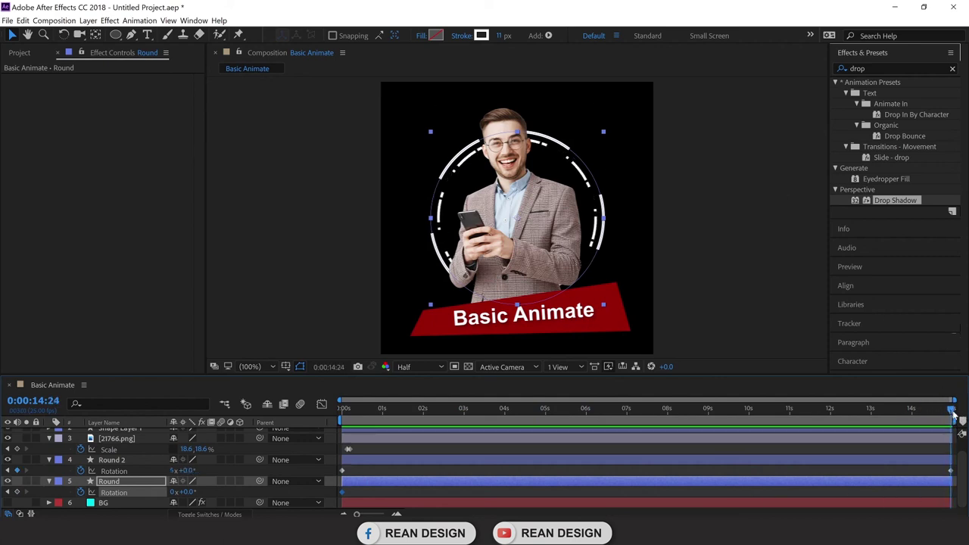
{"action": "left_click", "coordinate": [173, 492]}
{"action": "type", "text": "-3"}
{"action": "left_click", "coordinate": [725, 298]}
{"action": "left_click_drag", "start_coordinate": [949, 417], "coordinate": [302, 444]}
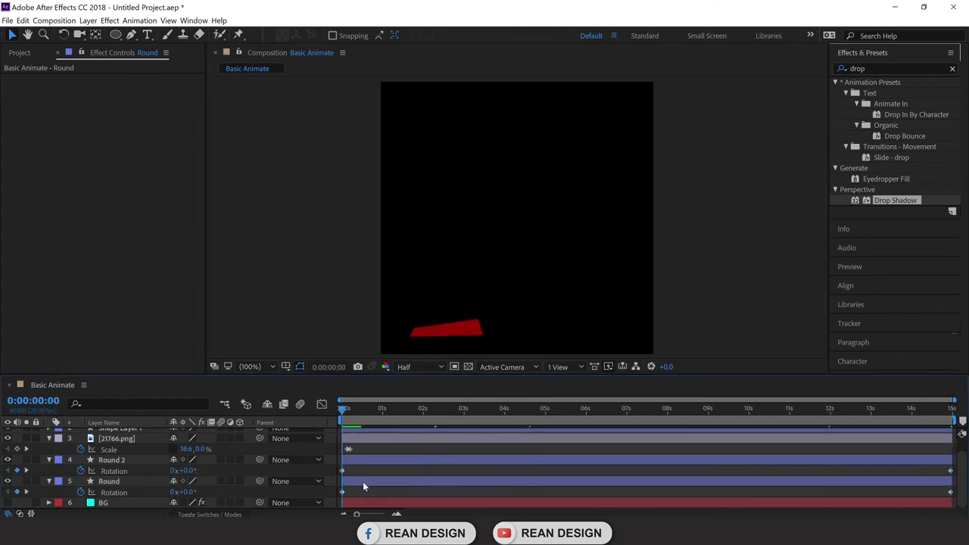
{"action": "key", "text": "space"}
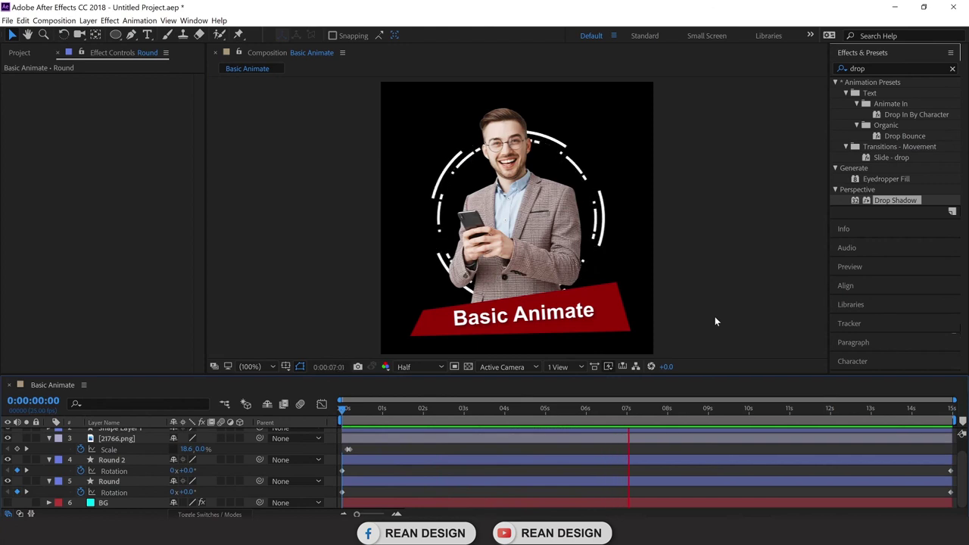
{"action": "key", "text": "space"}
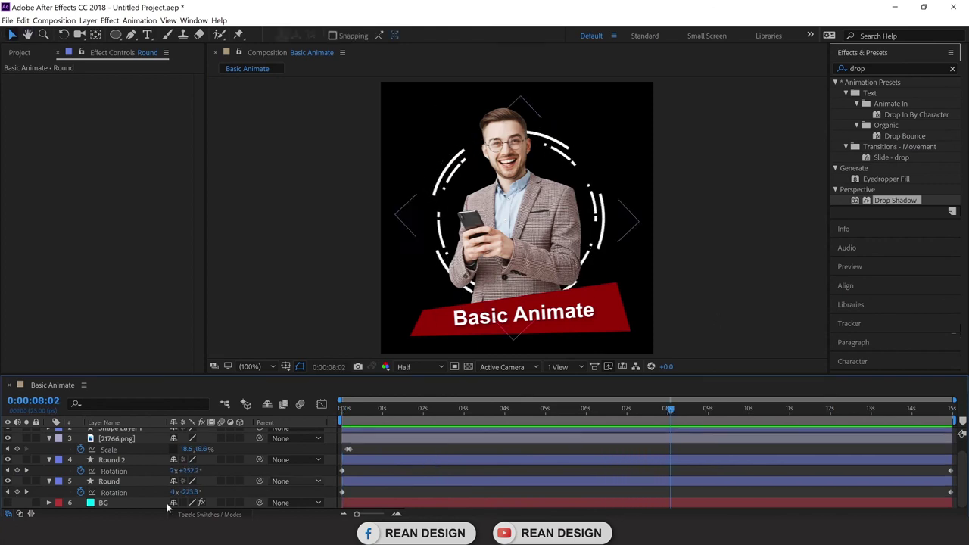
Collapse the expanded layers' properties, make the BG layer visible, and play back the whole composition from 0:00:00:00.
{"action": "scroll", "coordinate": [62, 462], "scroll_direction": "up", "scroll_amount": 3}
{"action": "left_click", "coordinate": [48, 457]}
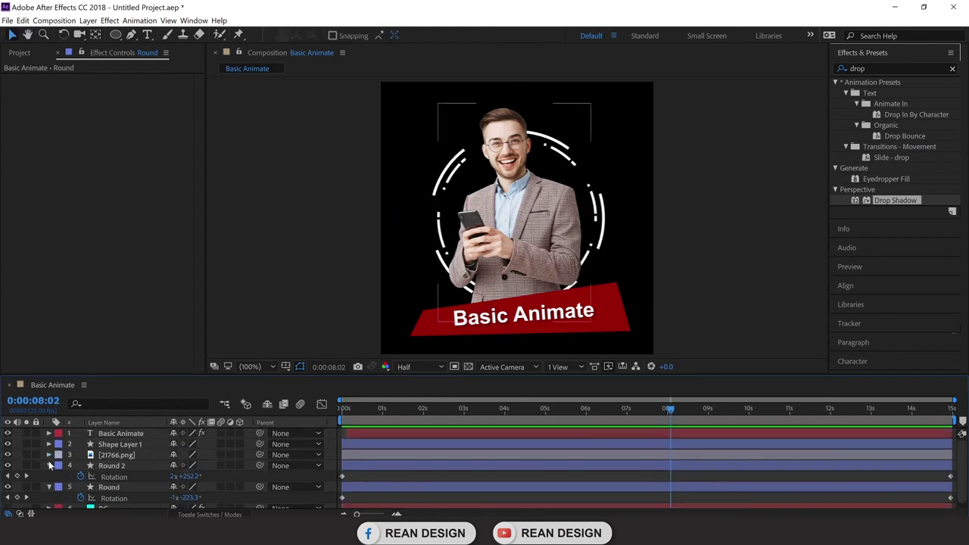
{"action": "left_click", "coordinate": [48, 465]}
{"action": "left_click", "coordinate": [48, 476]}
{"action": "left_click", "coordinate": [7, 486]}
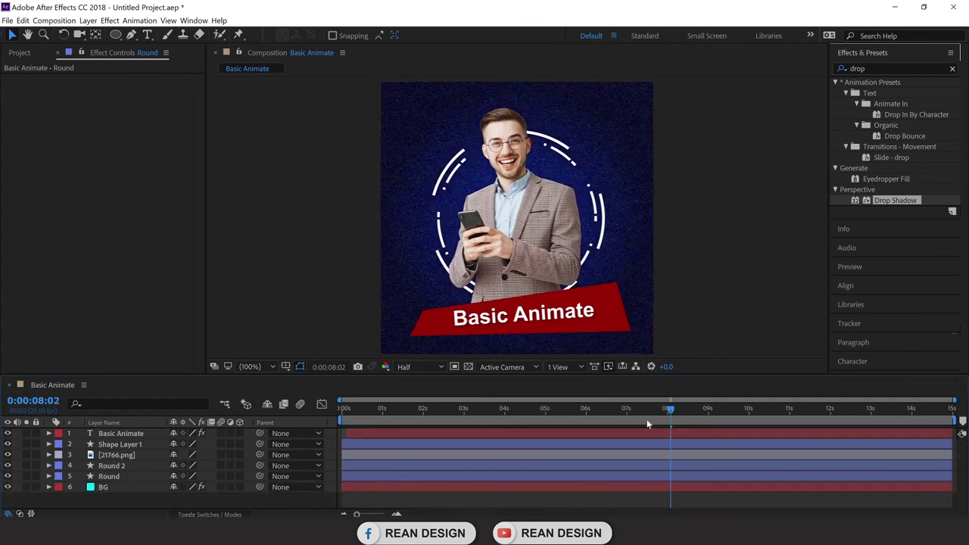
{"action": "key", "text": "Home"}
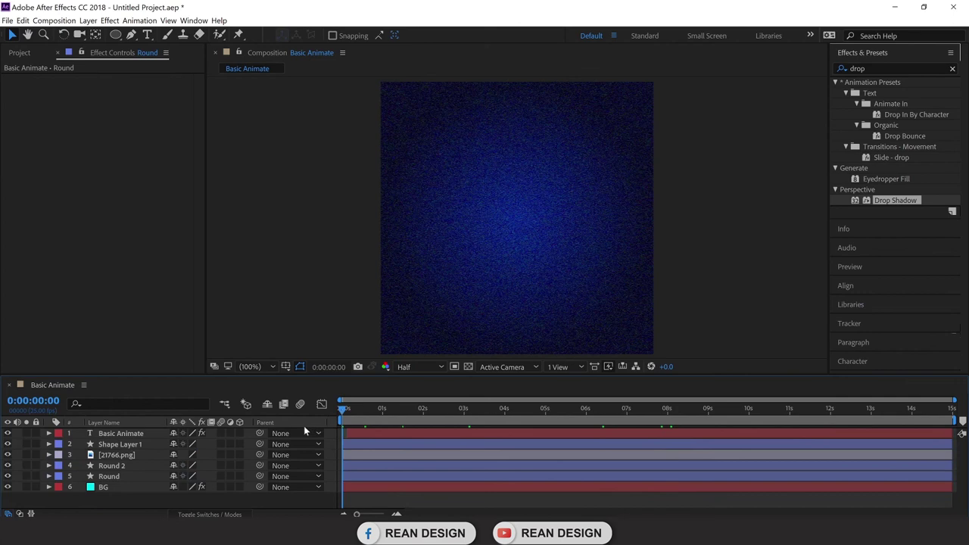
{"action": "key", "text": "space"}
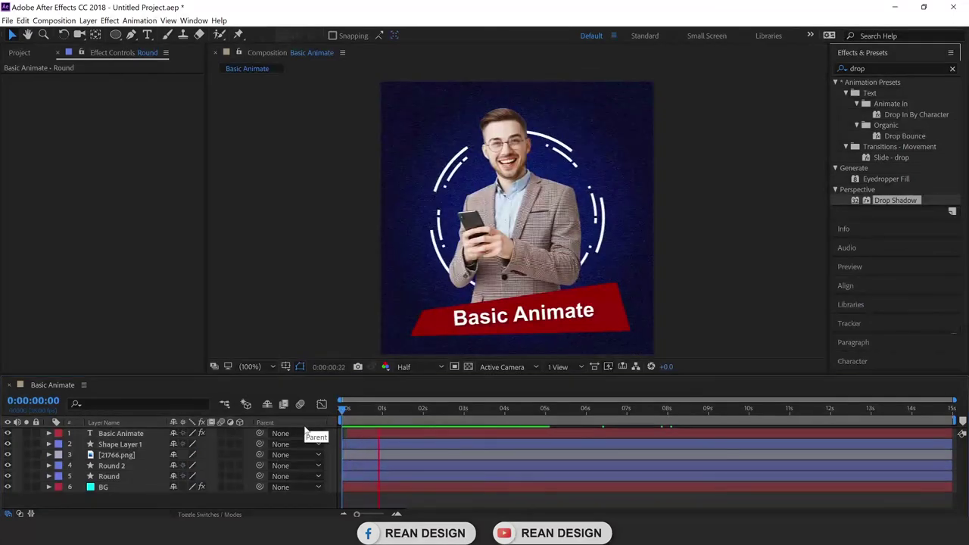